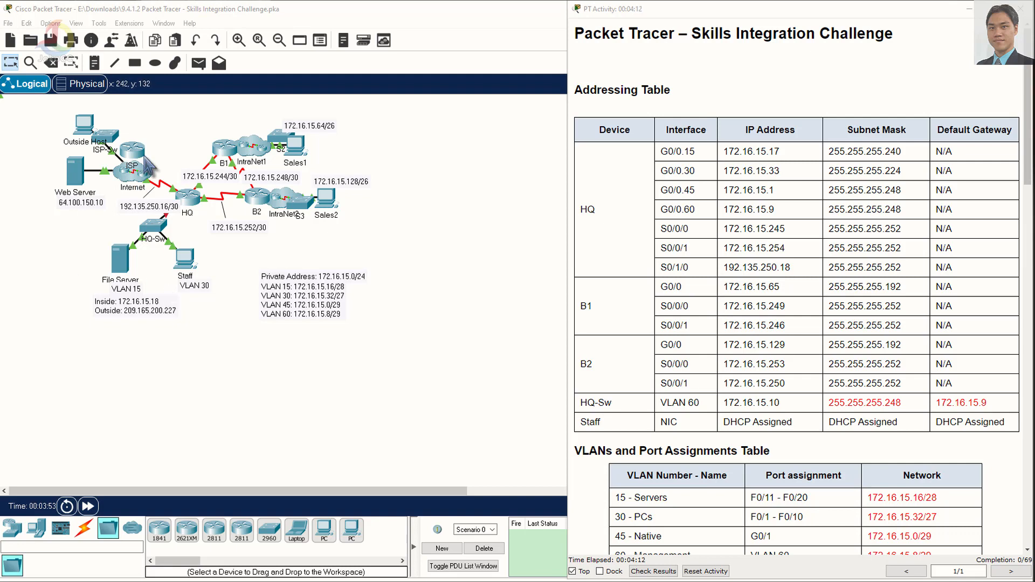
- Zoom the topology in three times and show the HQ router's ports, addresses and links summary
click(239, 40)
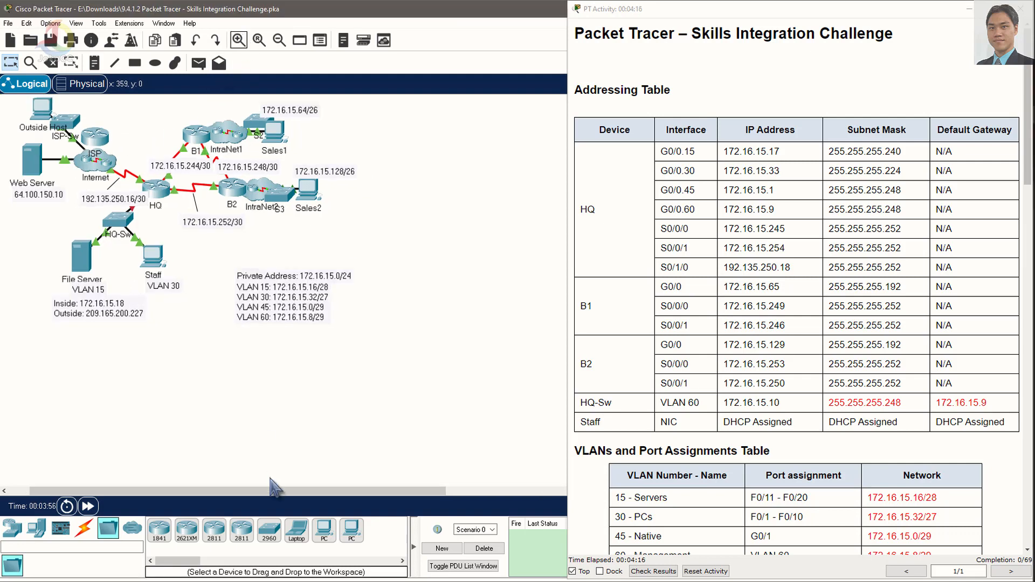
drag(291, 491, 271, 491)
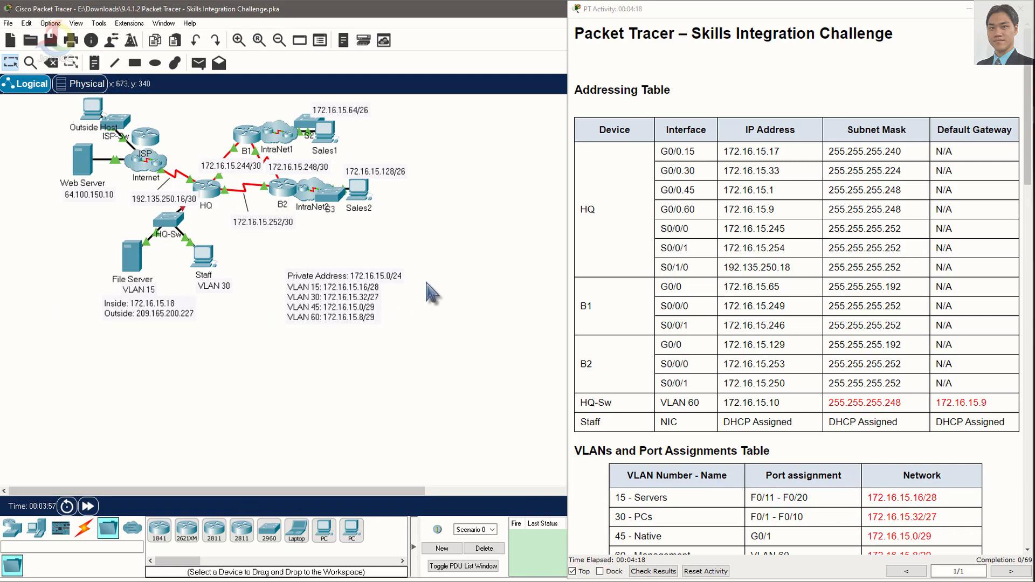
click(239, 39)
click(239, 39)
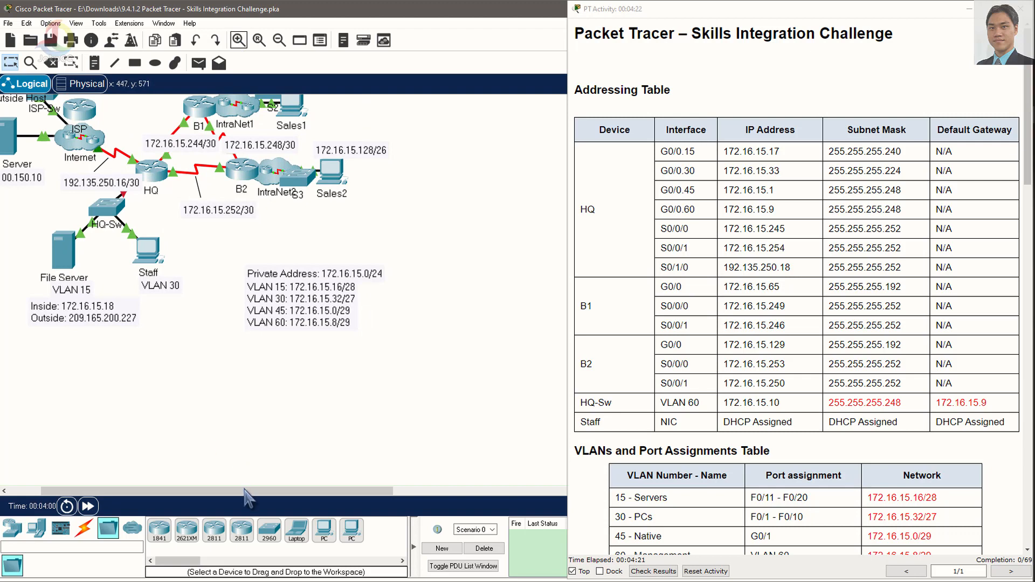
drag(244, 491, 136, 509)
scroll(397, 421, up, 2)
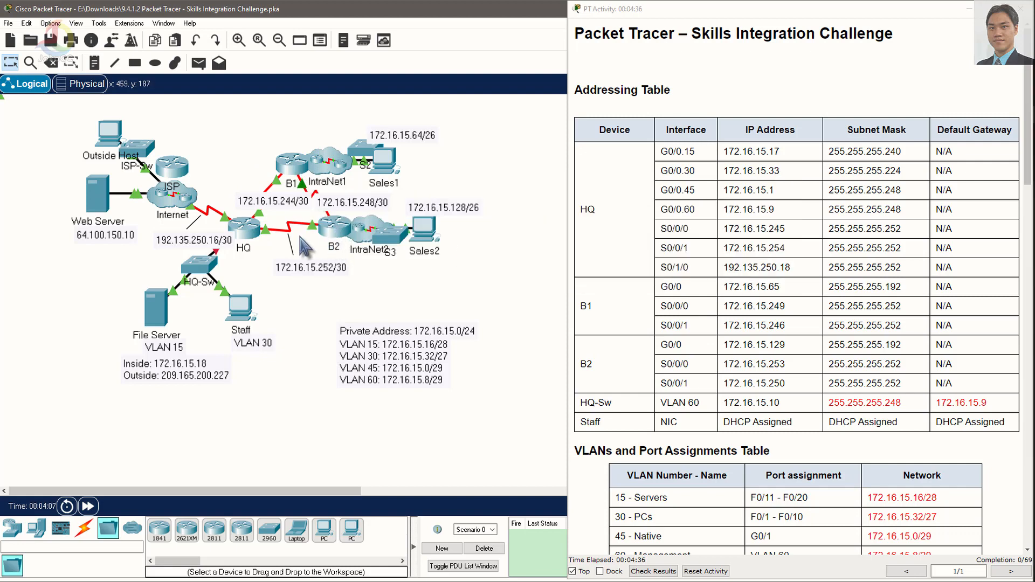
mouse_move(249, 238)
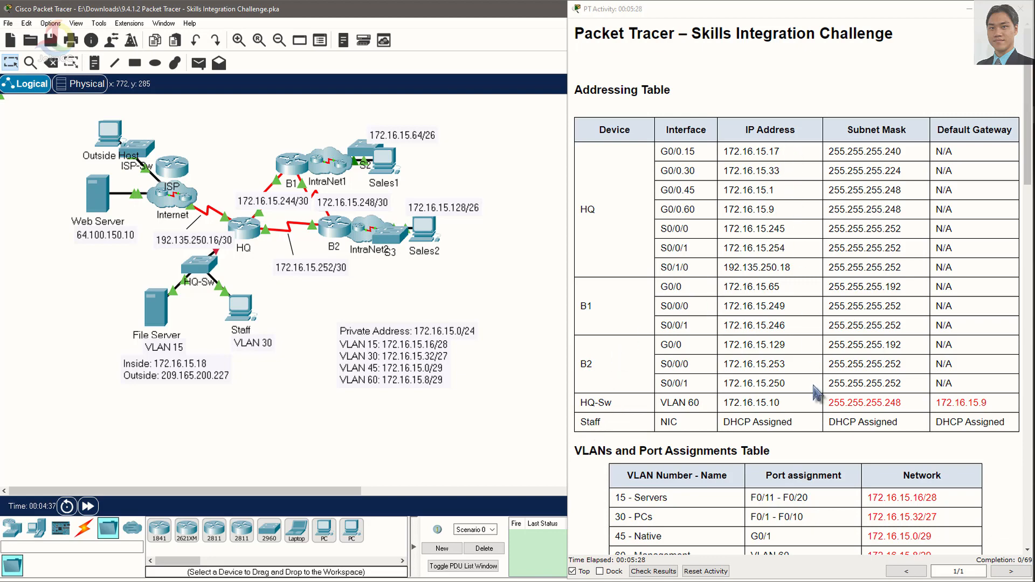
- Scroll the instructions to the full VLAN table listing VLANs 15, 30, 45 and 60
scroll(822, 356, down, 4)
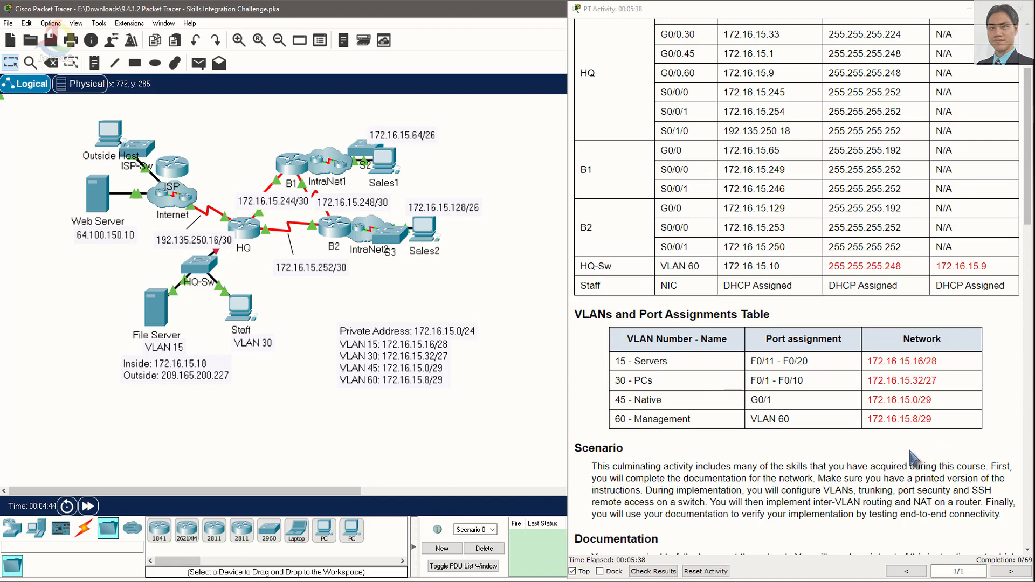
- Highlight the phrase about completing the documentation for the network
scroll(703, 439, down, 3)
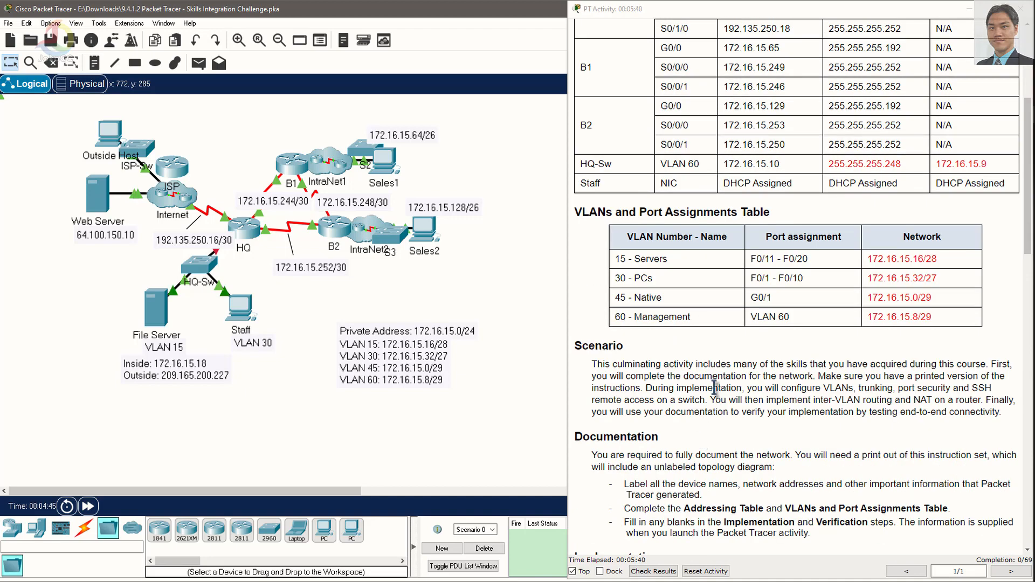
scroll(689, 385, down, 4)
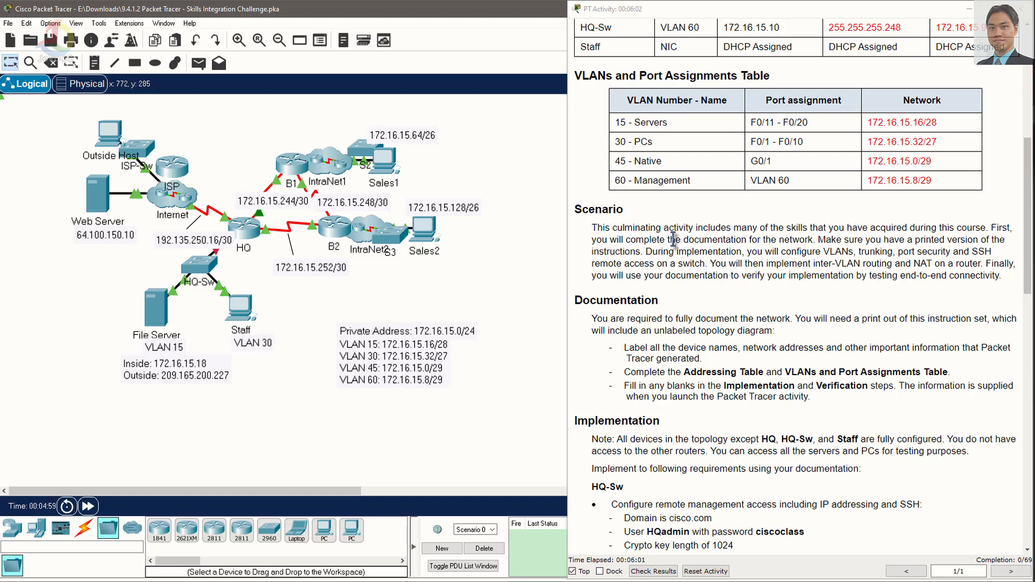
drag(673, 240, 813, 241)
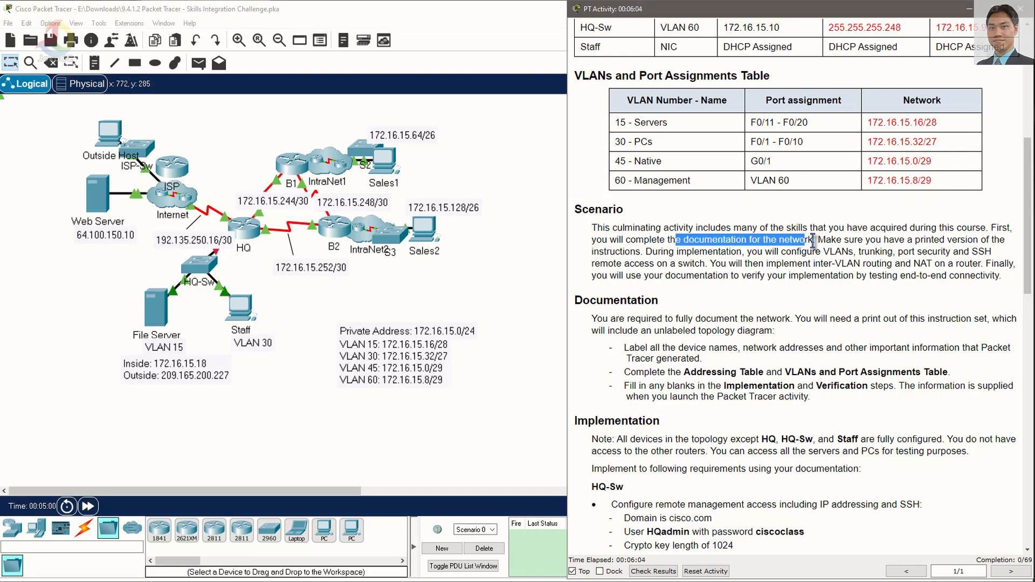
drag(698, 240, 815, 241)
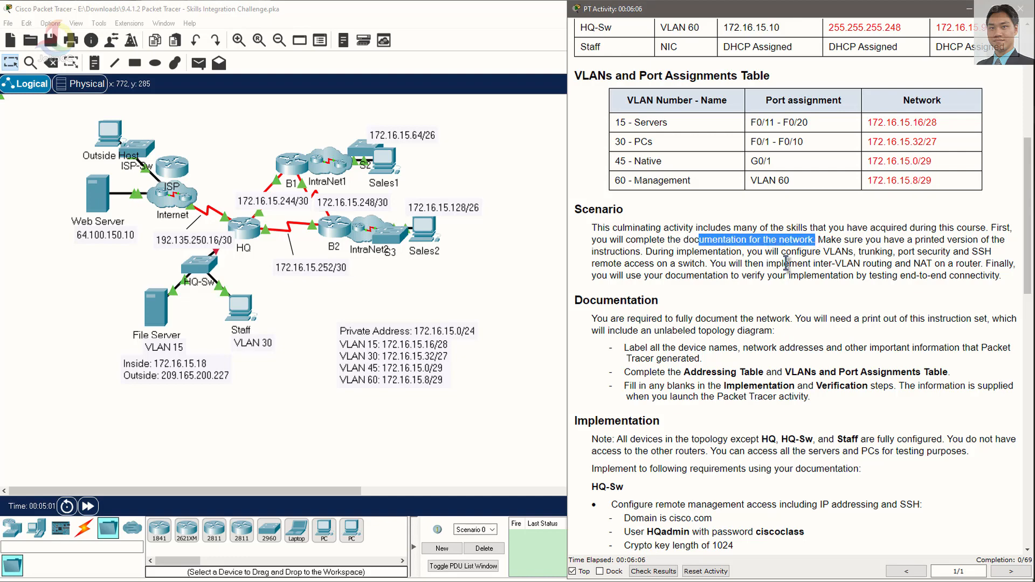
scroll(833, 313, up, 5)
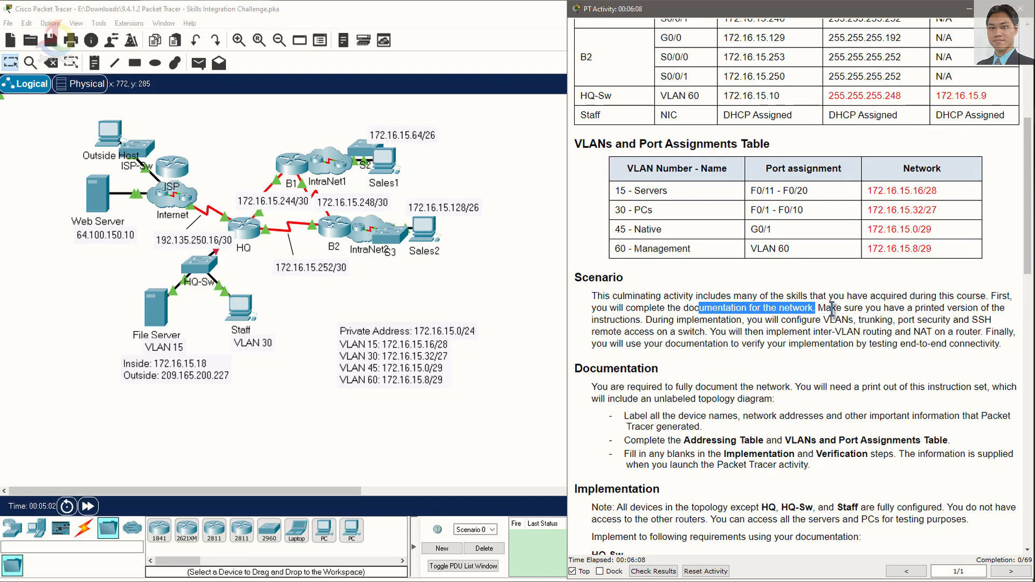
scroll(833, 393, up, 1)
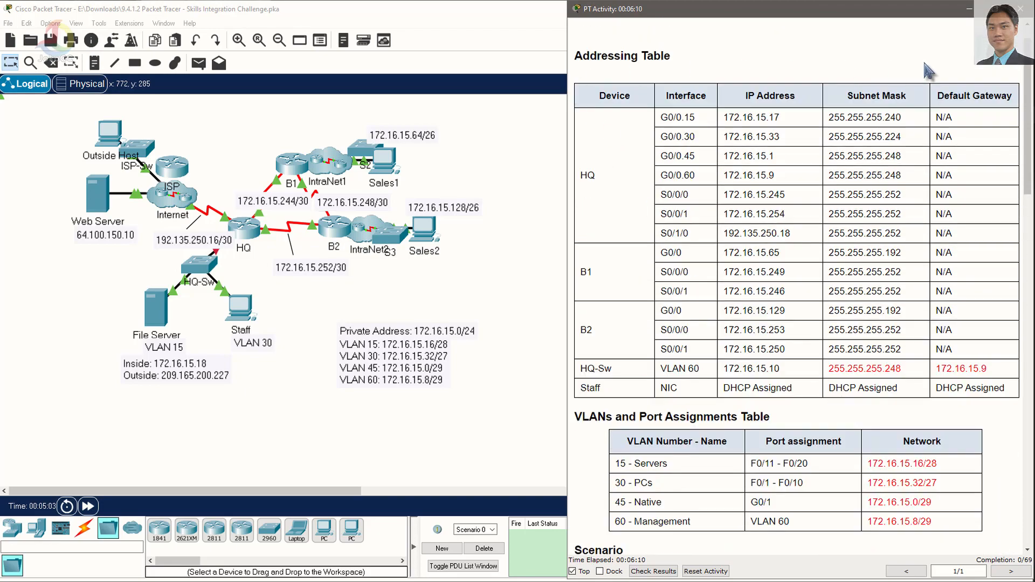
scroll(809, 411, down, 10)
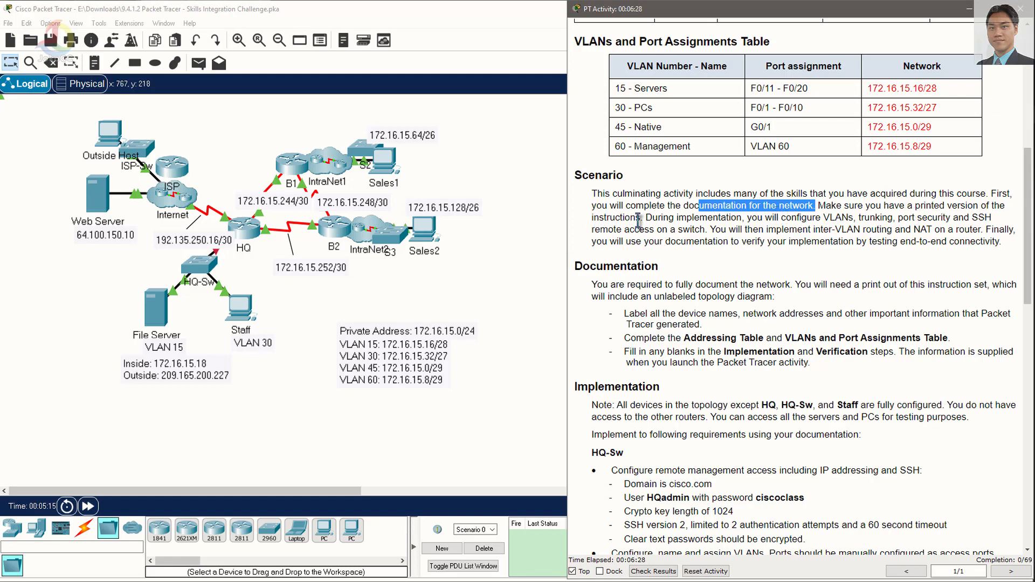
- Highlight the Scenario's switch configuration, inter-VLAN routing, NAT, verify and connectivity-testing phrases
drag(640, 217, 608, 217)
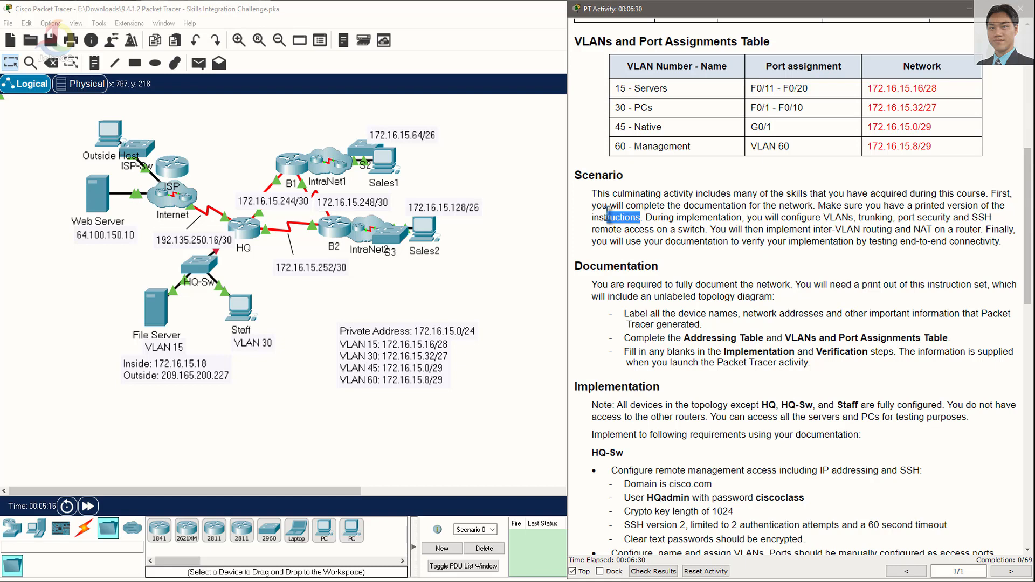
drag(679, 217, 709, 231)
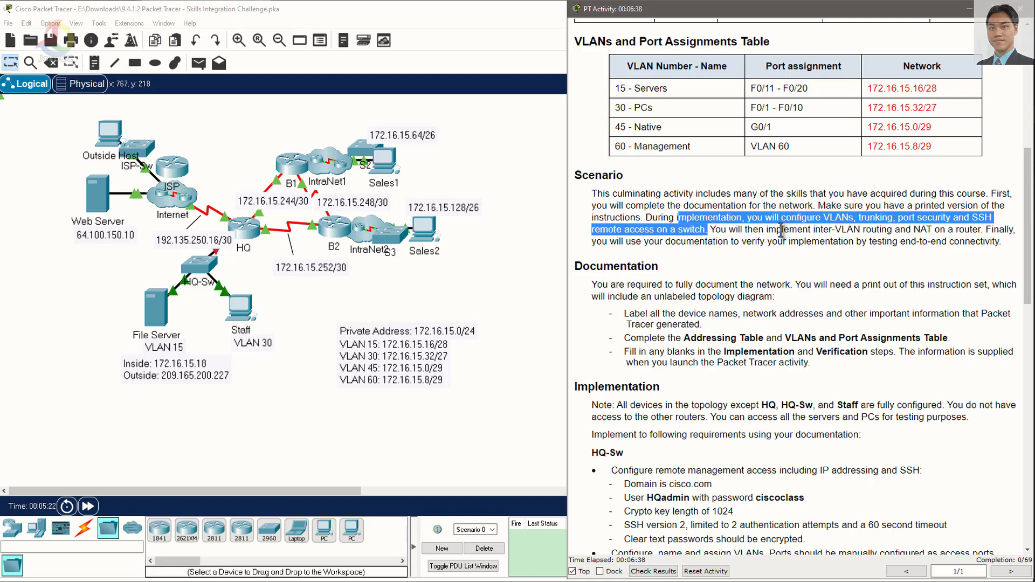
drag(776, 231, 926, 230)
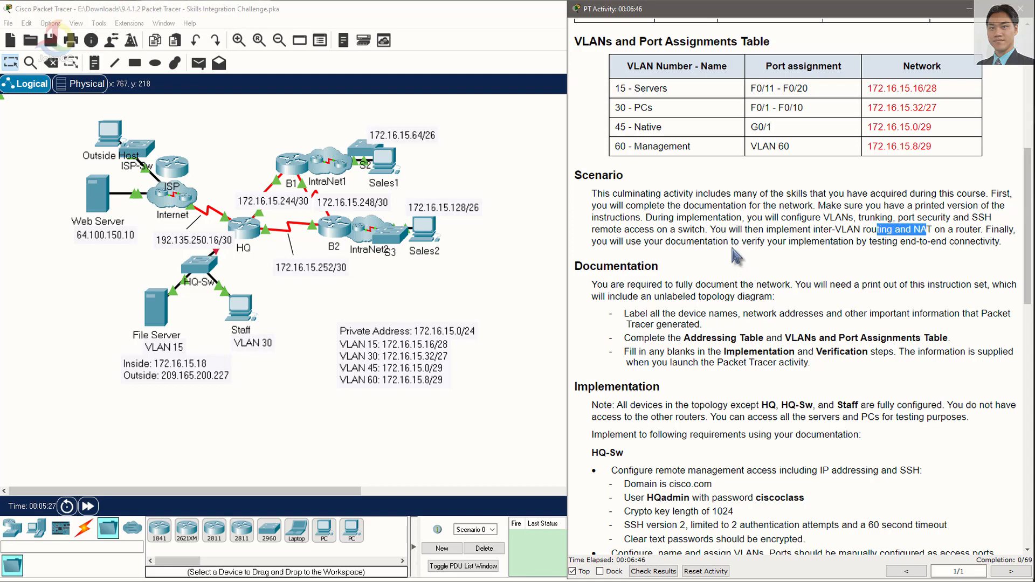
click(747, 239)
drag(746, 241, 768, 242)
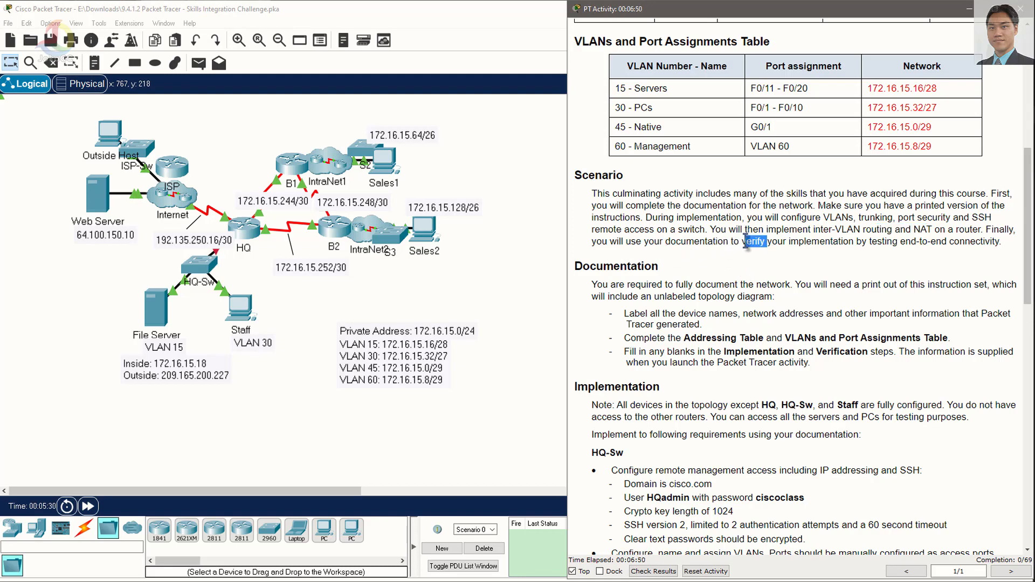
drag(833, 241, 954, 242)
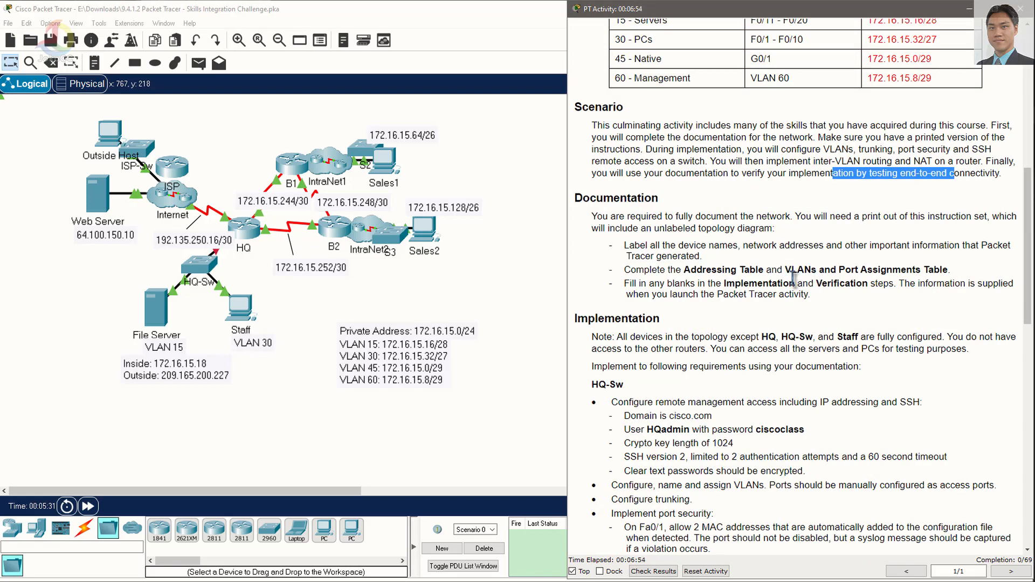
- Highlight the requirement to fully document the network and continue toward Implementation
scroll(814, 286, down, 1)
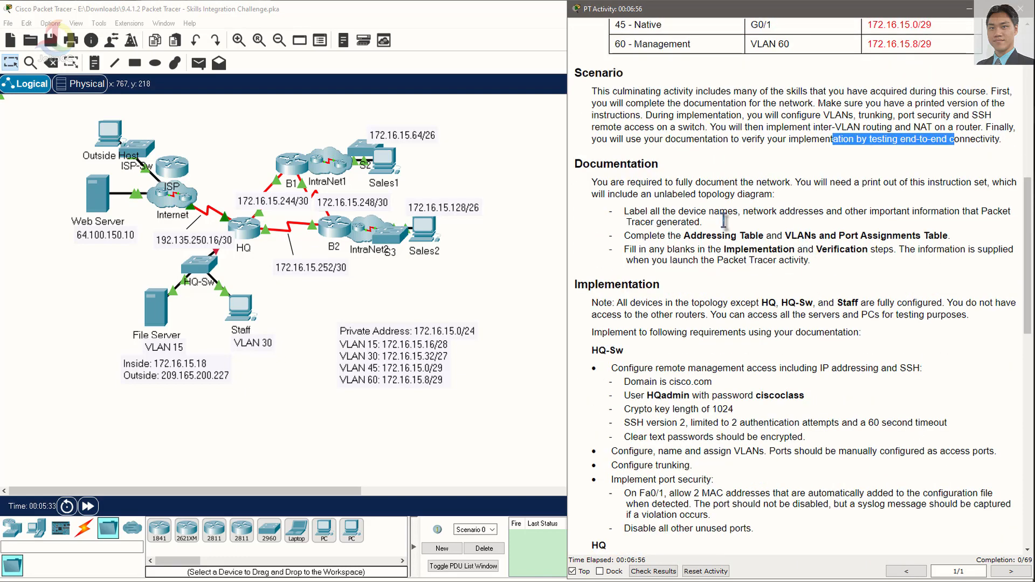
drag(663, 183, 775, 196)
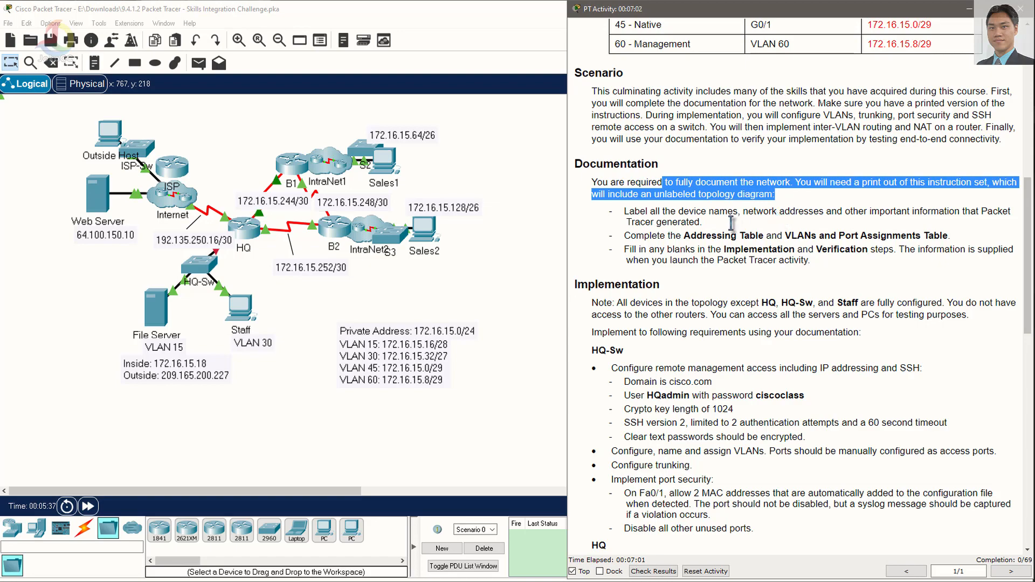
scroll(767, 252, down, 1)
- Highlight the preconfigured-devices note, the HQ-Sw requirements heading and its SSH remote access settings
scroll(768, 251, down, 4)
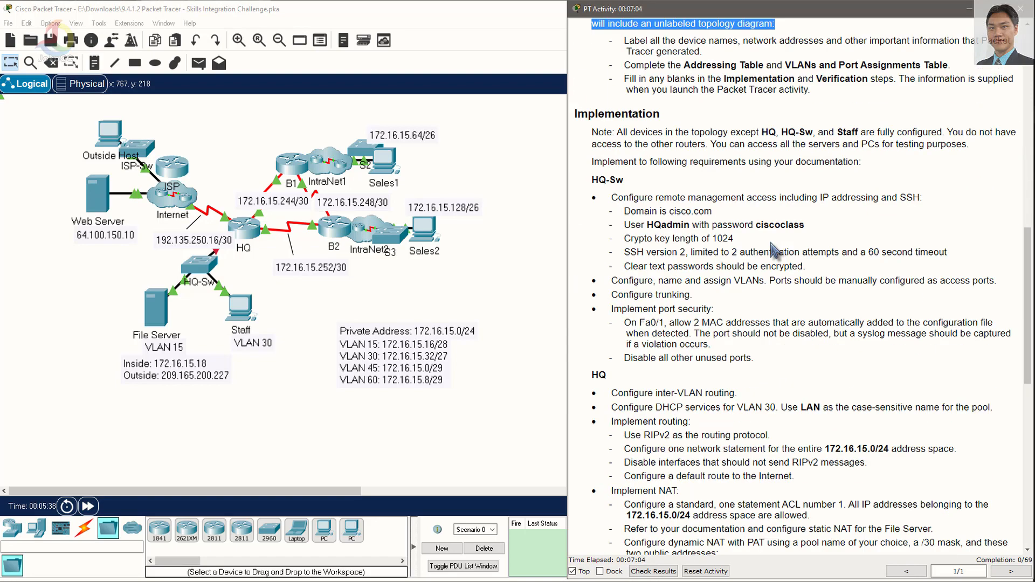
drag(642, 133, 818, 133)
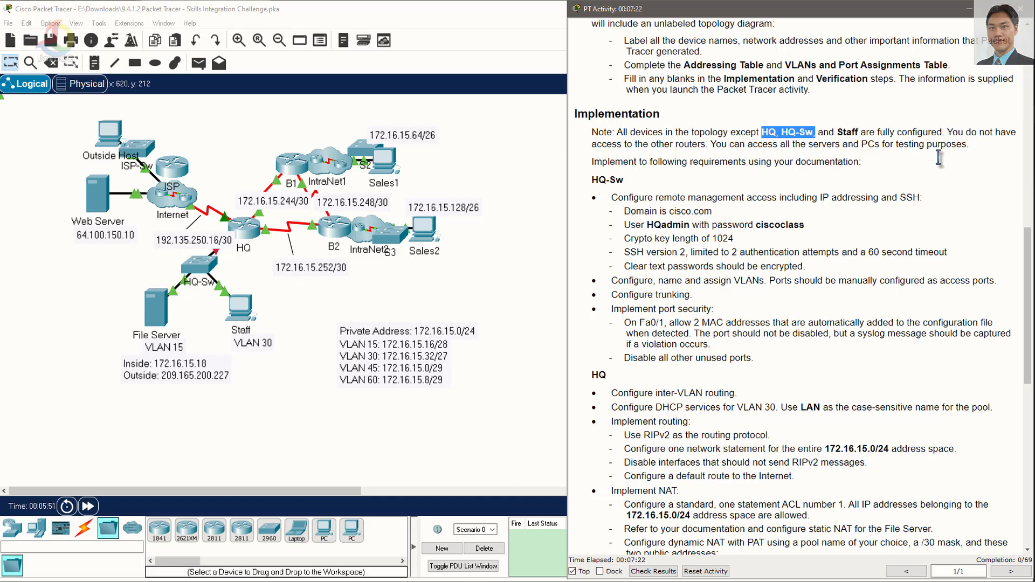
drag(947, 132, 812, 147)
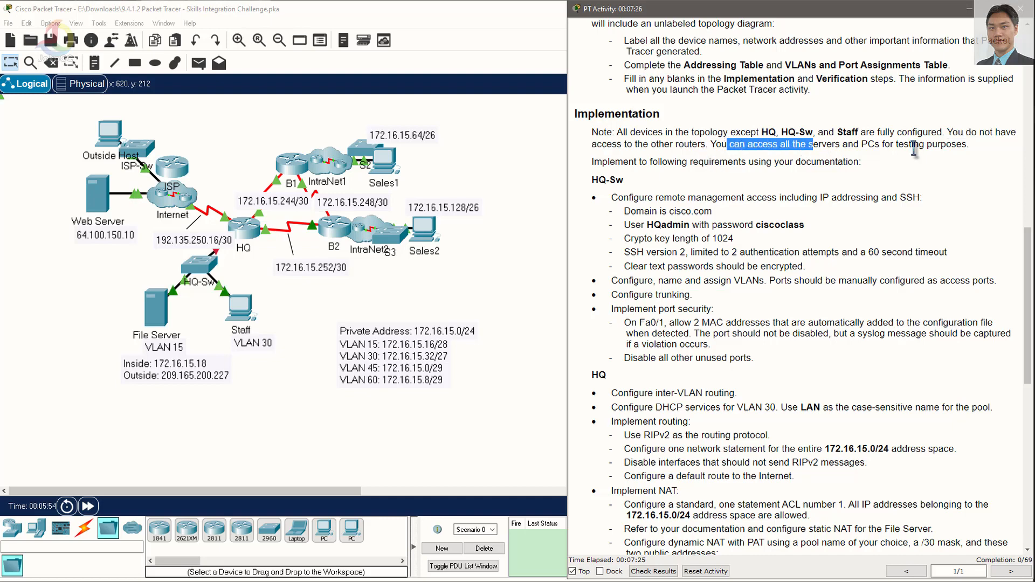
drag(914, 149, 967, 144)
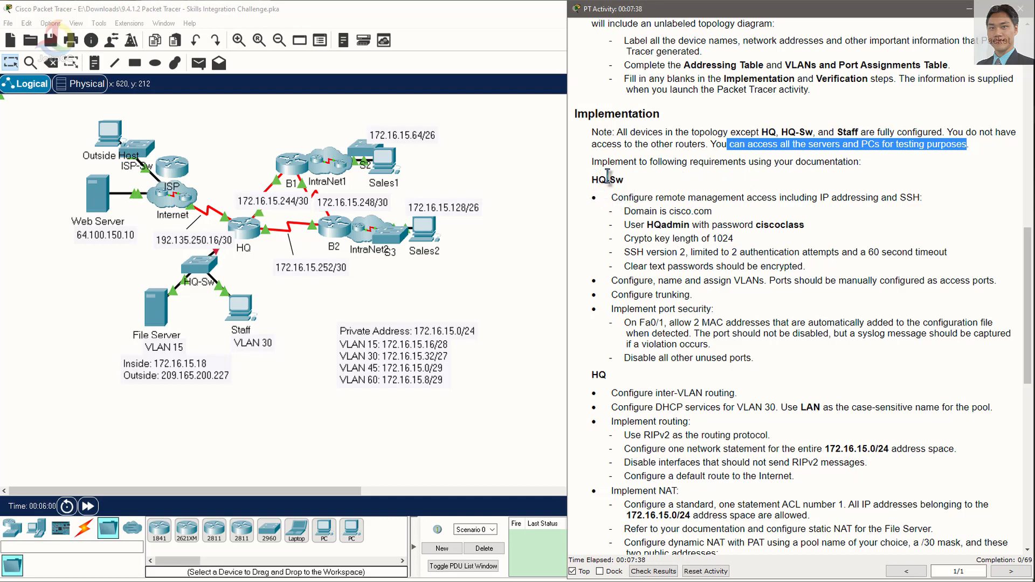
drag(591, 180, 869, 195)
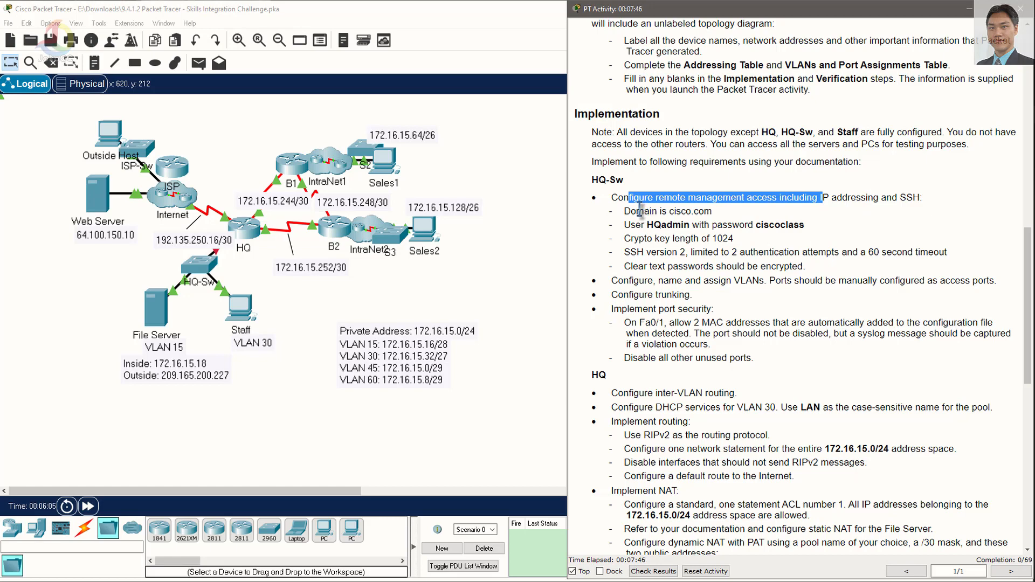
drag(639, 211, 940, 272)
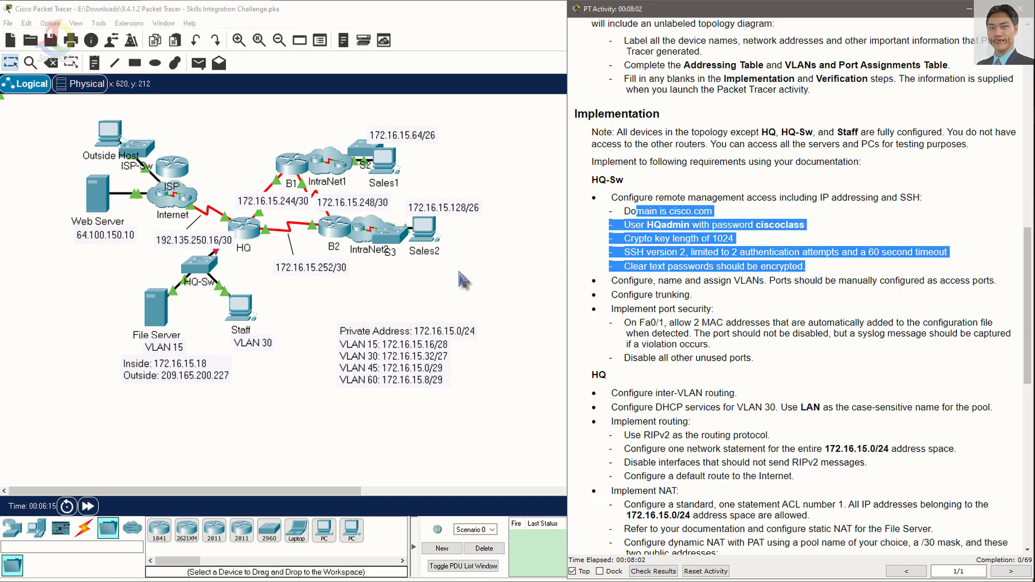
- Open the HQ-Sw CLI and reposition and enlarge its window
click(204, 267)
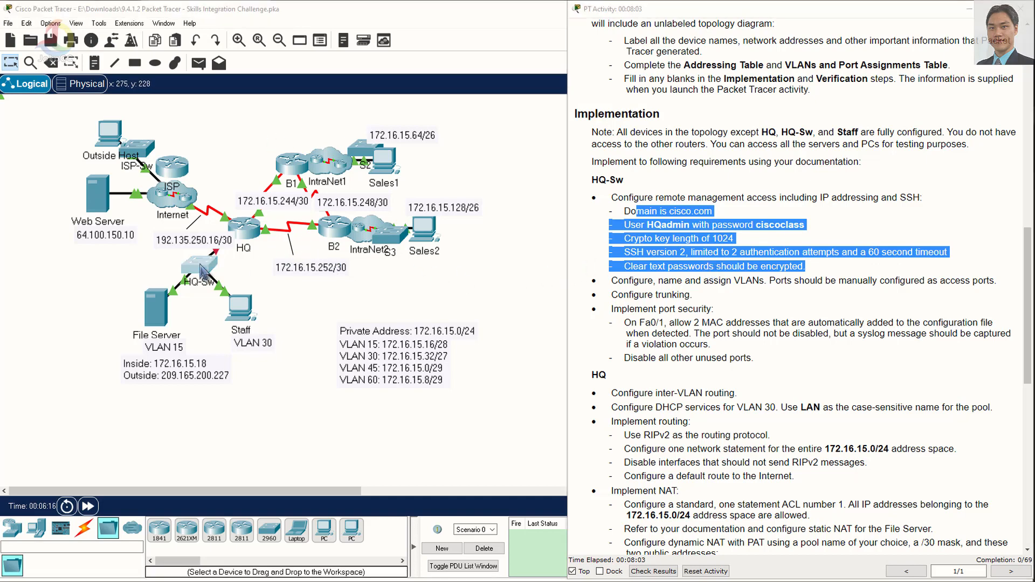
drag(431, 118, 120, 107)
click(104, 125)
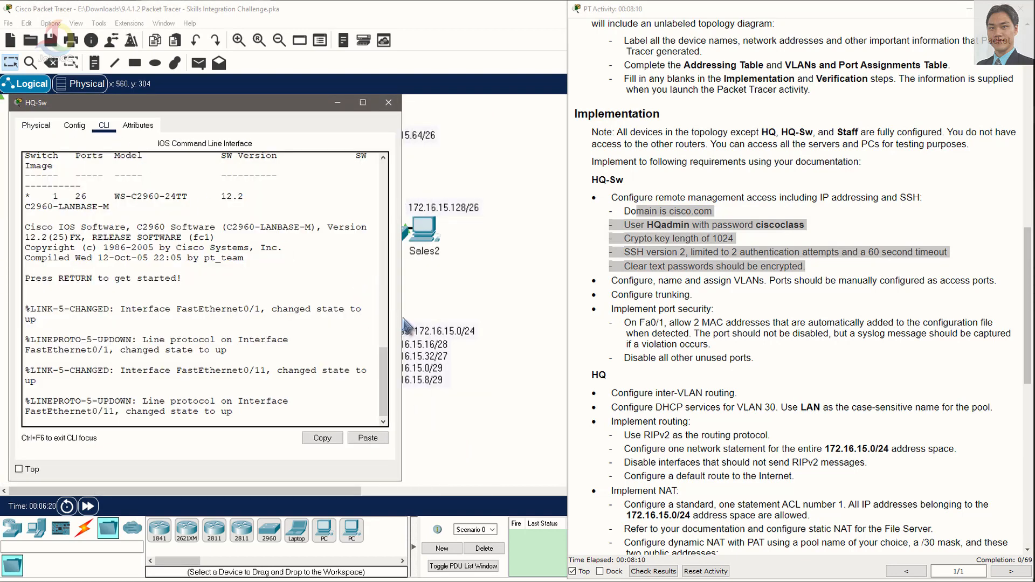
drag(402, 326, 568, 326)
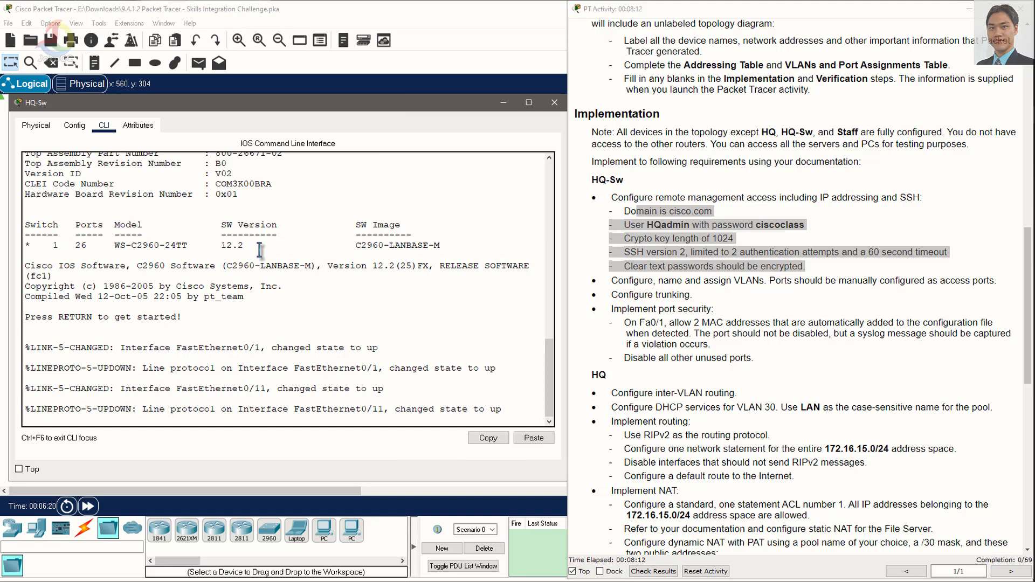
drag(226, 103, 217, 82)
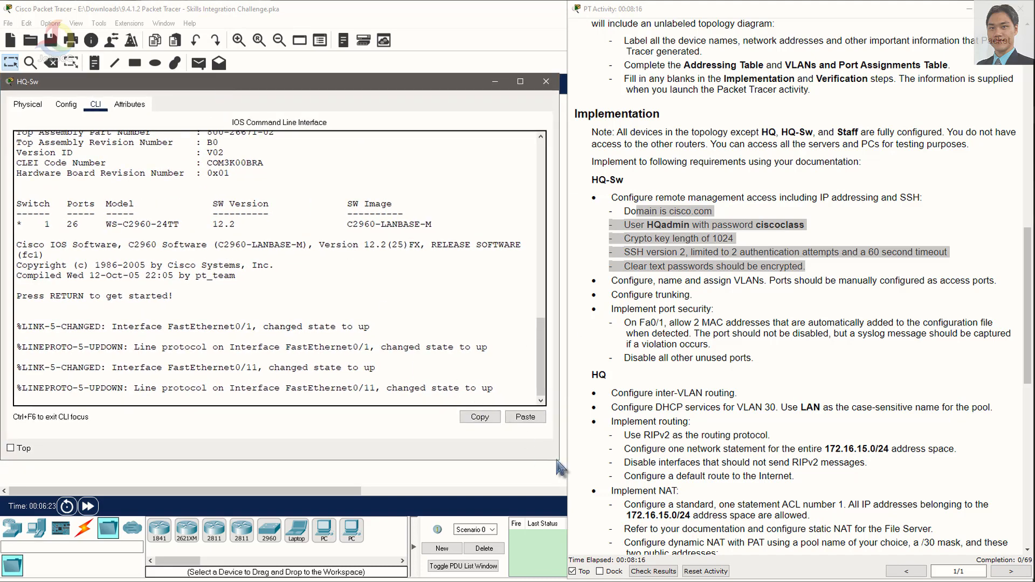
drag(557, 460, 566, 469)
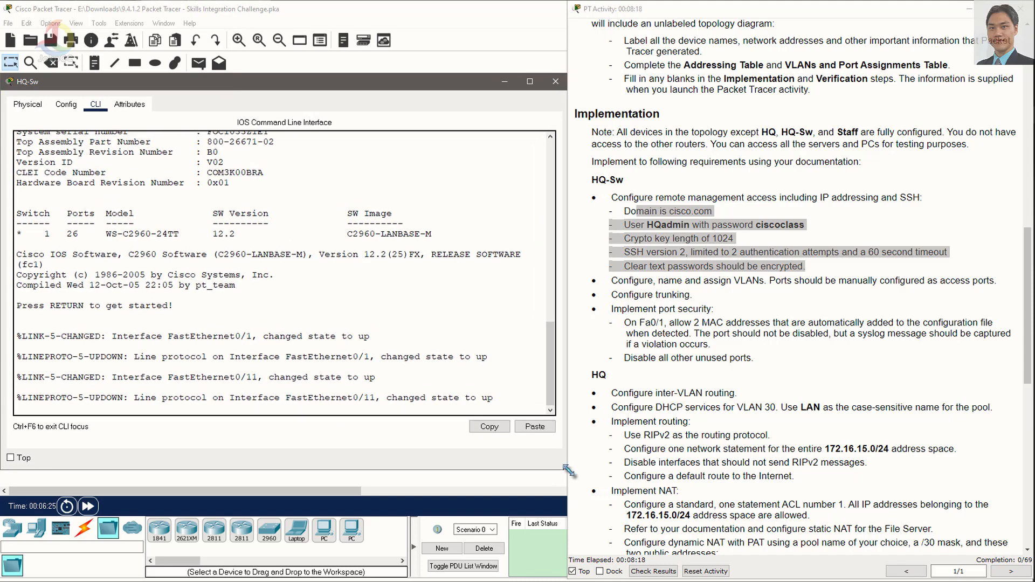
key(Return)
key(Return)
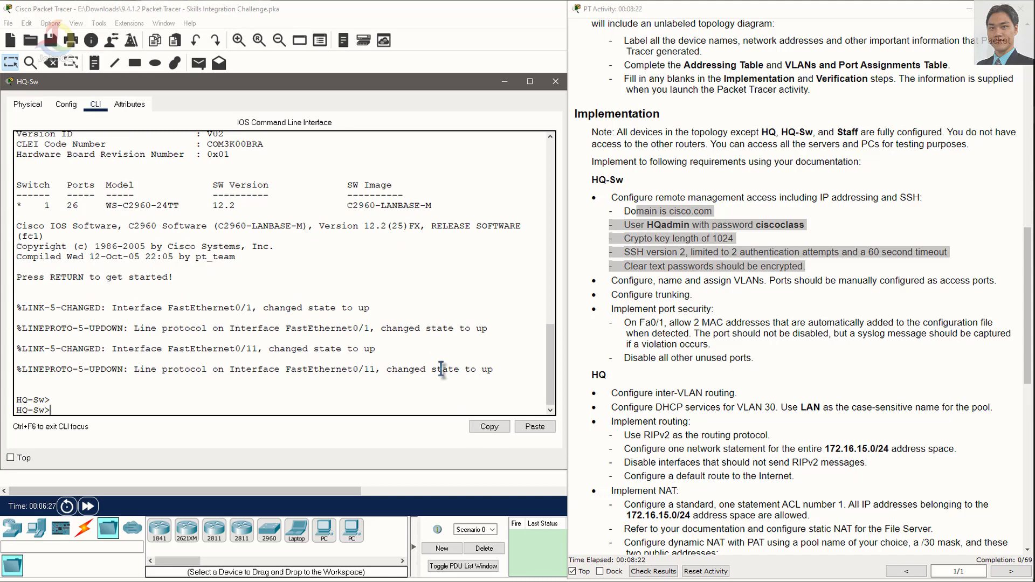
- Enter global configuration, set domain name cisco.com, and create the local admin user with its password
text(ena)
key(Return)
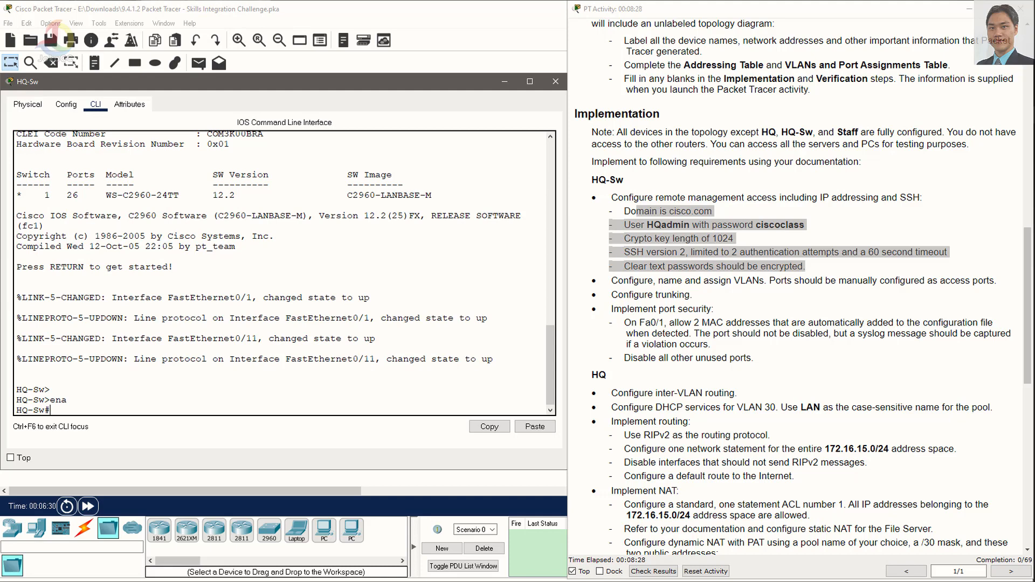
click(377, 389)
text(conf t)
key(Return)
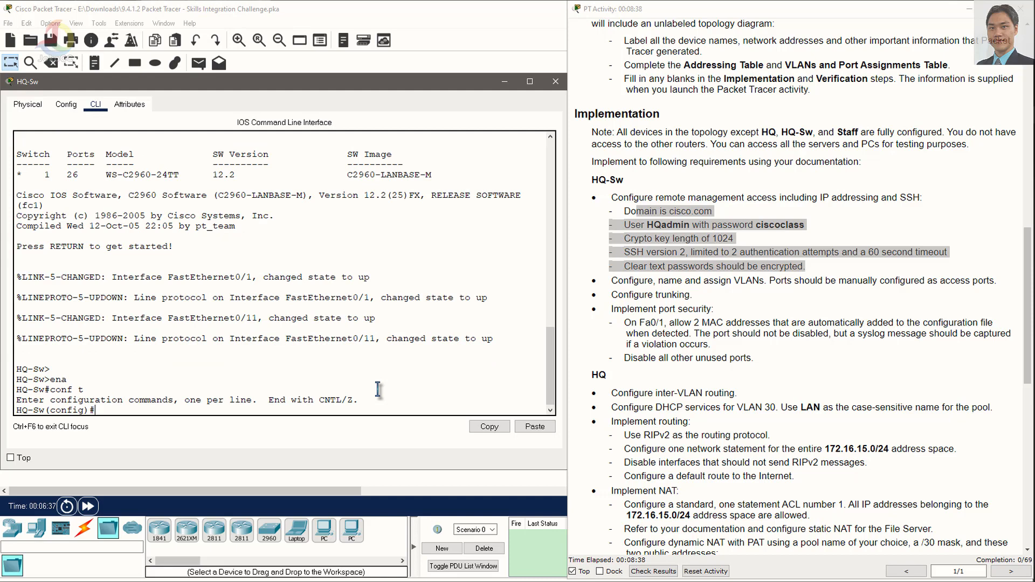
text(ip domain-name cisc)
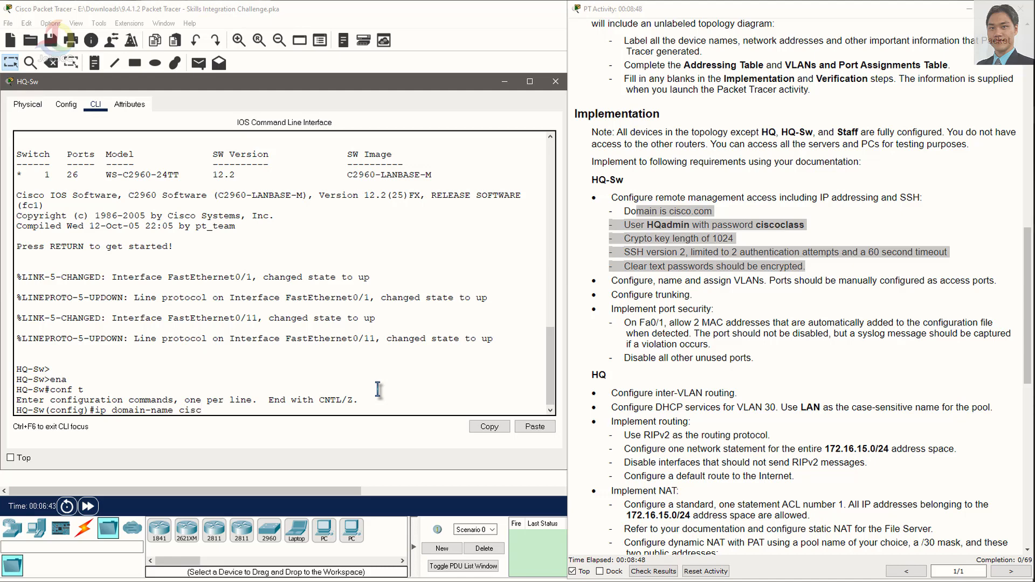
text(o.com)
key(Return)
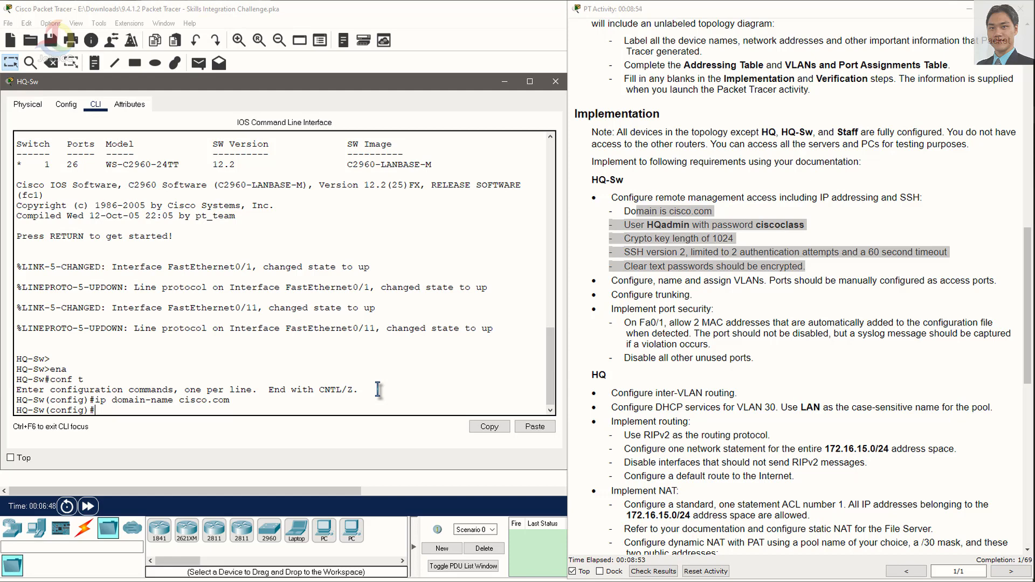
text(username HQadmin passw)
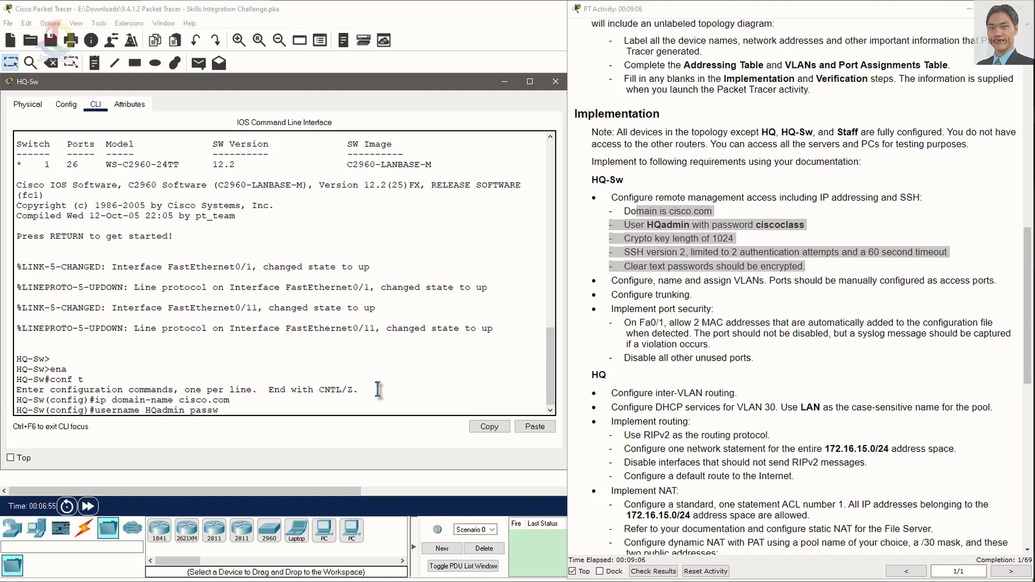
text(ord ciscoclass)
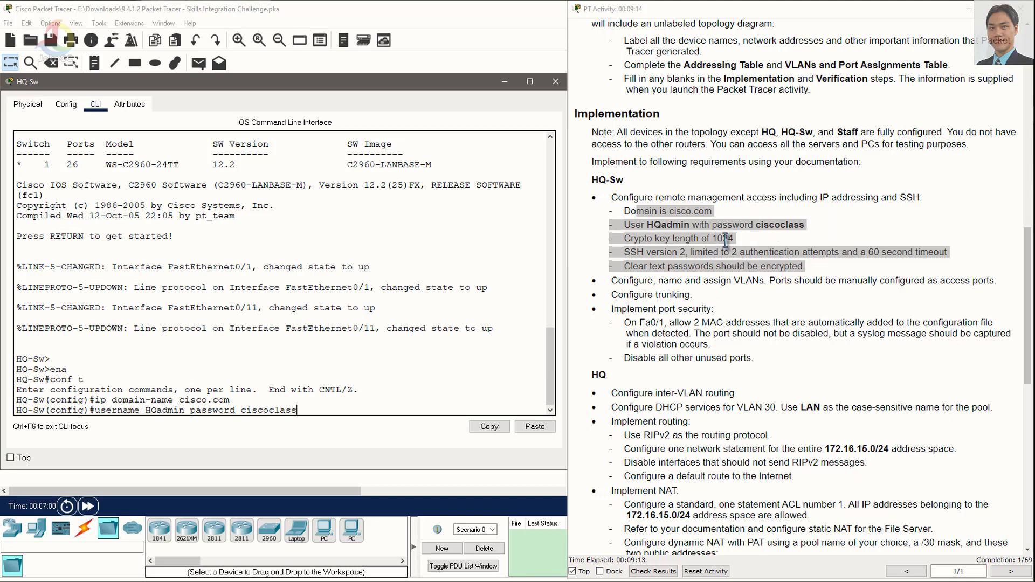
click(440, 355)
key(Return)
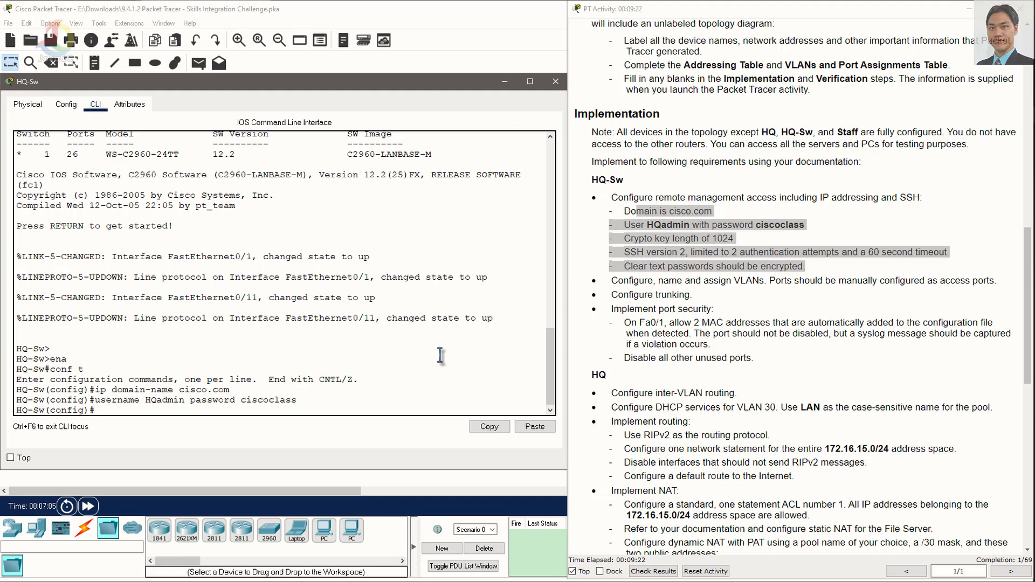
- Generate 1024-bit RSA keys, then type ip ssh version 2
text(cryptop)
key(BackSpace)
key(BackSpace)
text(o key generate)
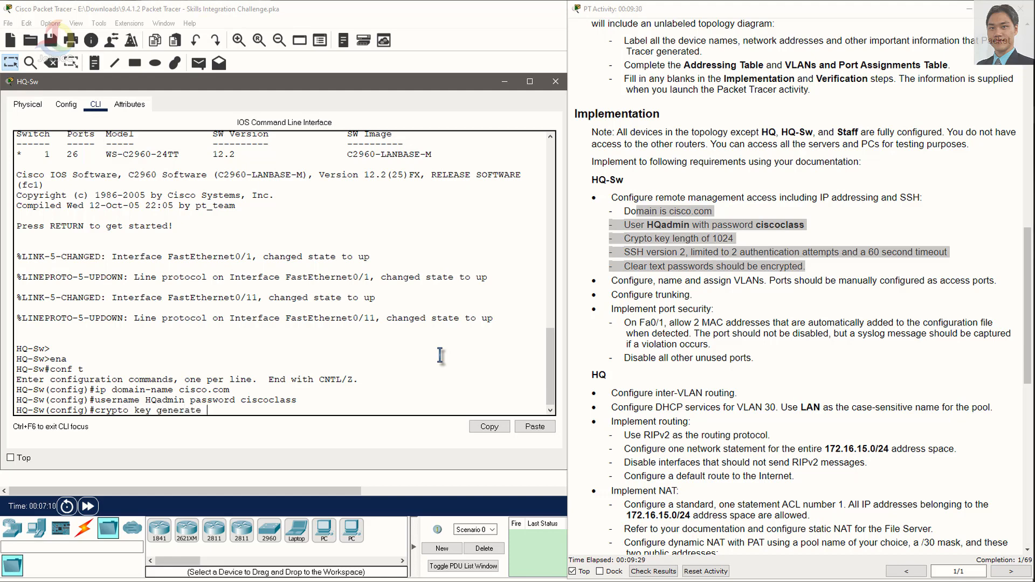
text( rsa)
key(Return)
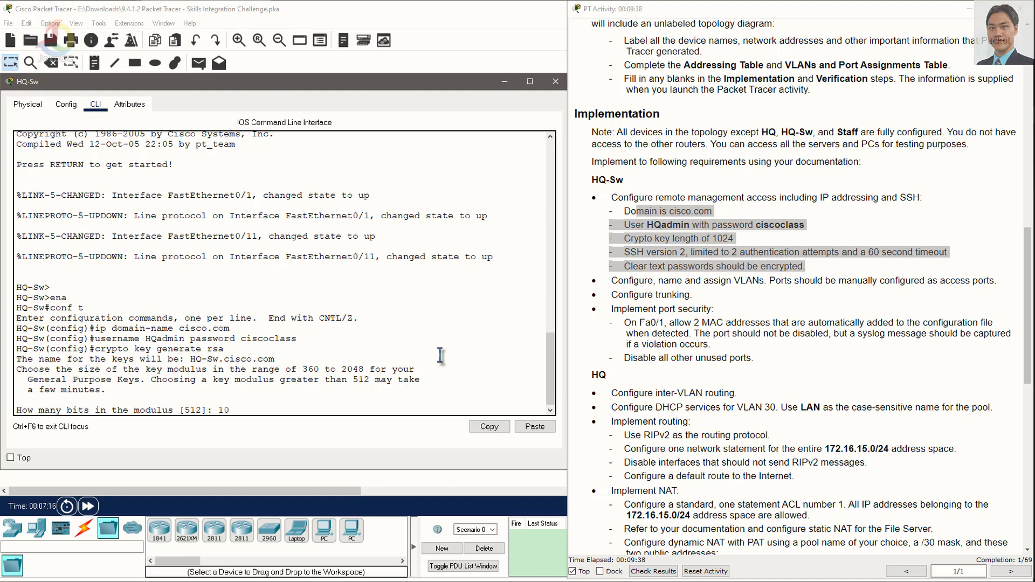
text(1024)
key(Return)
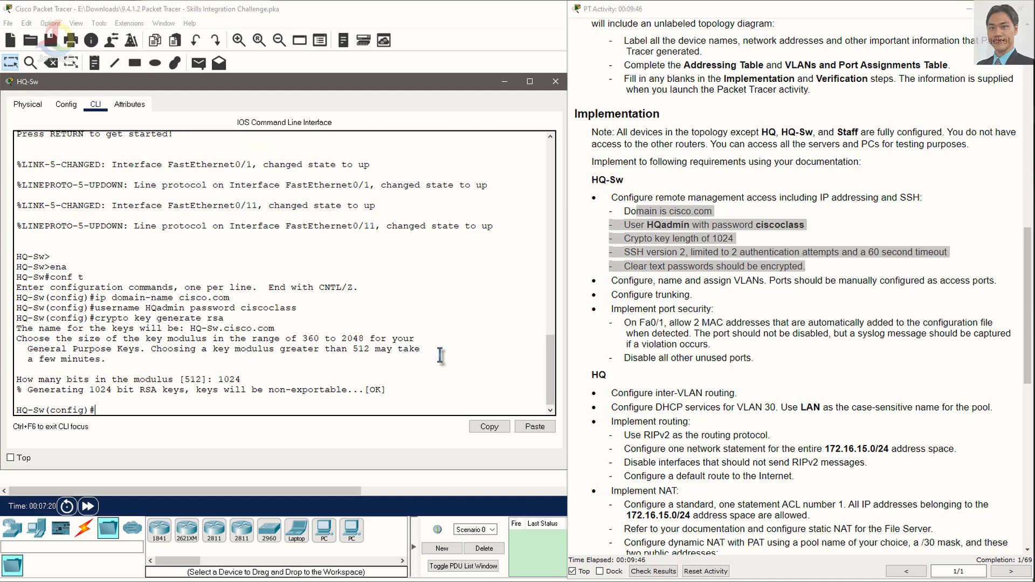
text(ip ssh version 2)
- Apply SSH version 2 with 2 authentication retries and a 60-second time-out
key(Return)
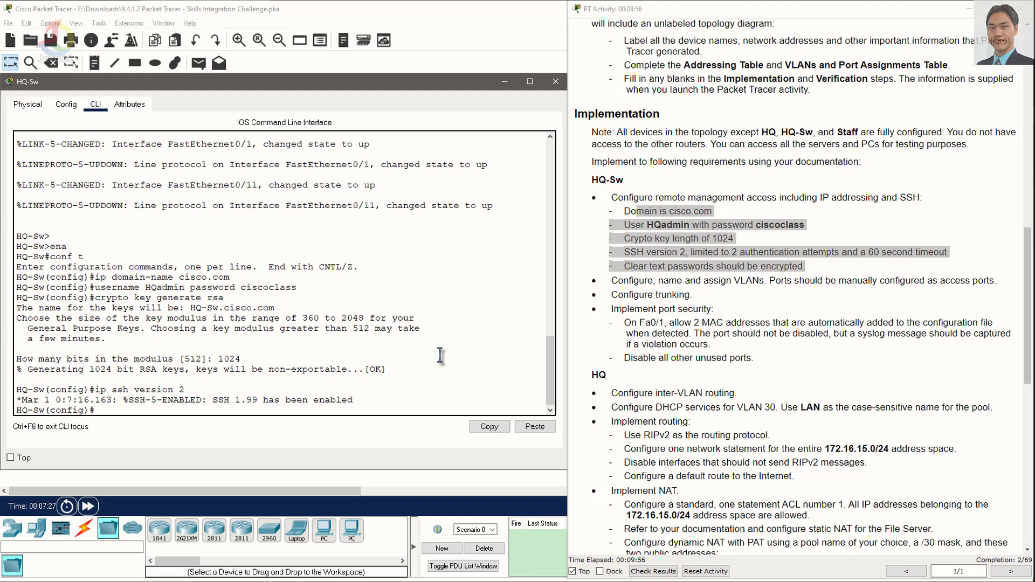
text(ip ssh authenticatio)
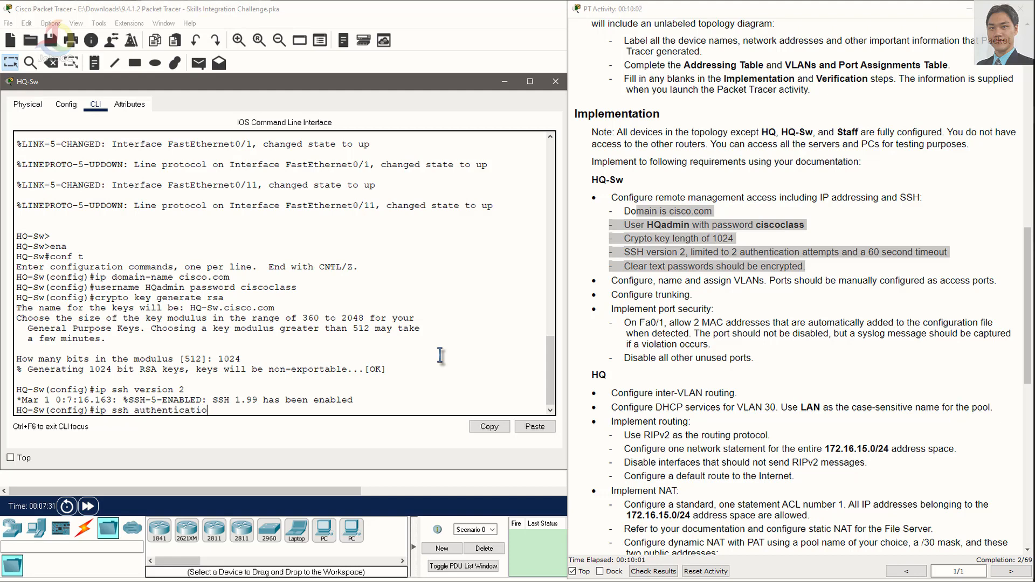
text(n-retries)
text(2)
key(Return)
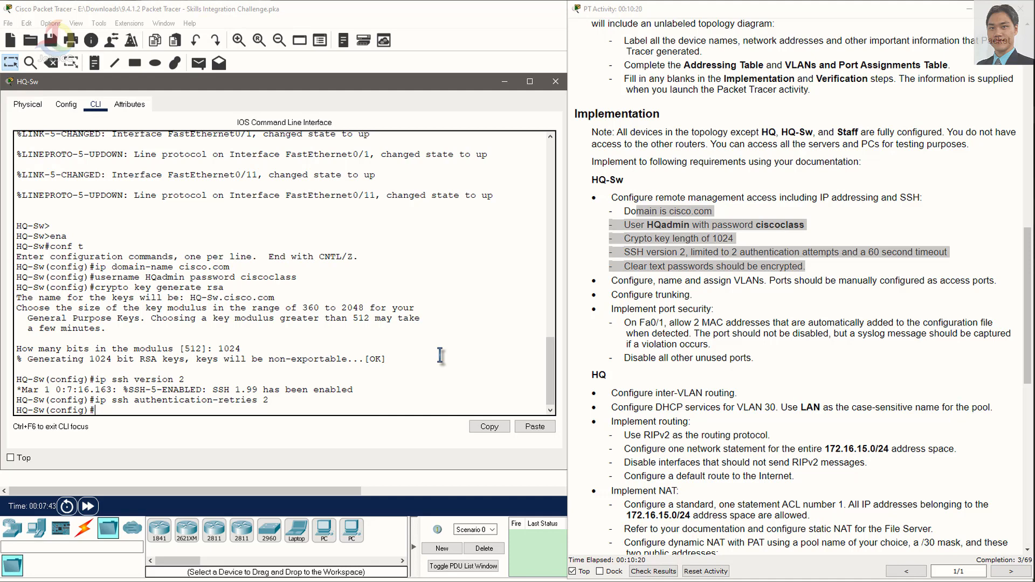
text(ip ssh time-out 60)
key(Return)
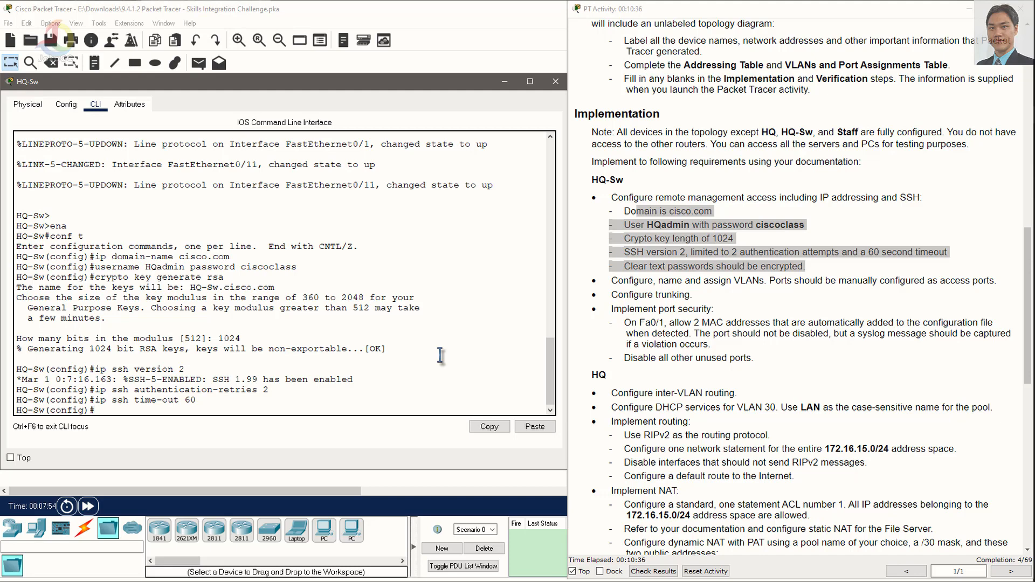
- Enable service password-encryption
text(ser)
key(Tab)
text(password-encr)
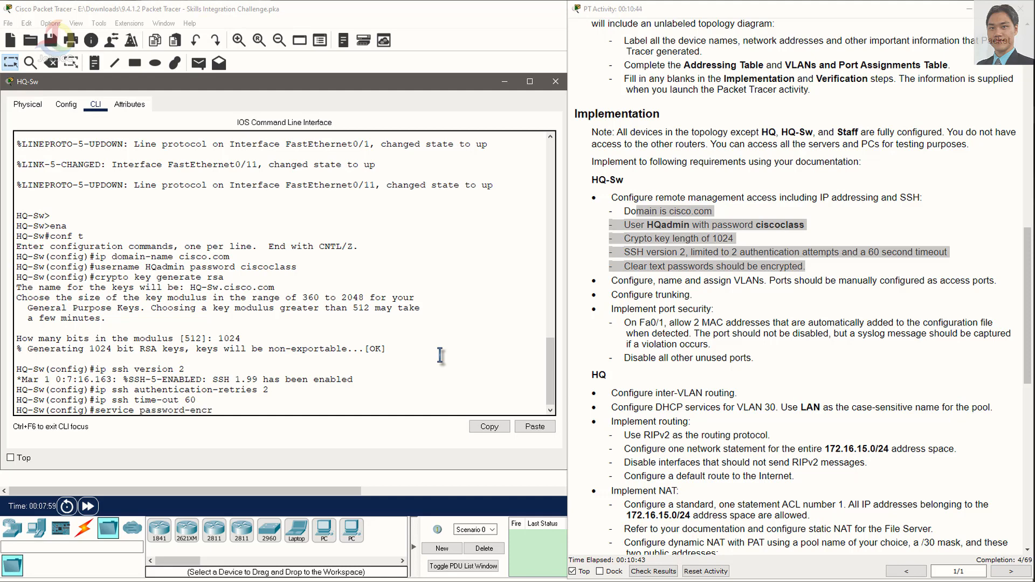
text(yption)
key(Return)
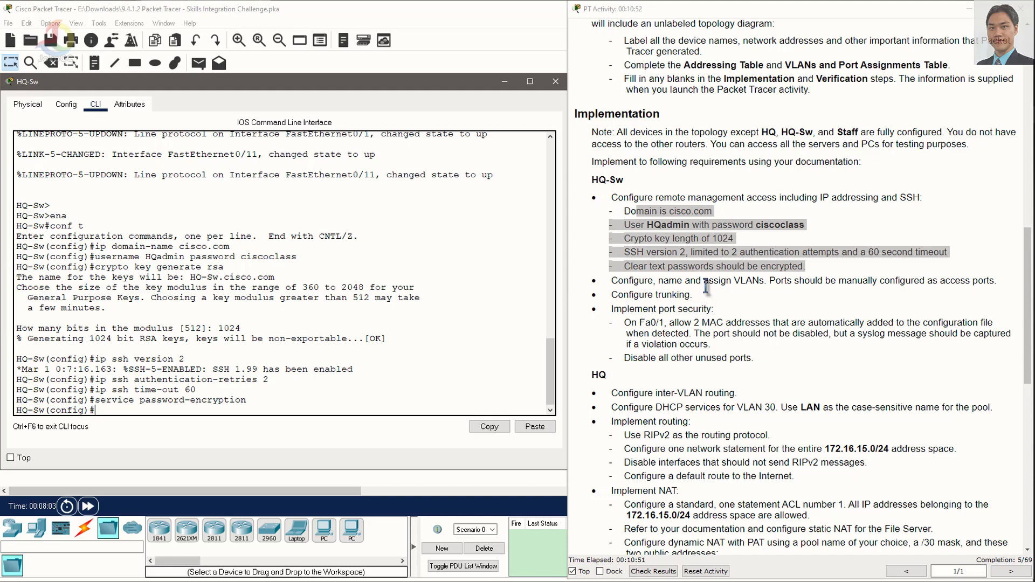
- Create VLAN 15 named Servers and VLAN 30 named PCs
drag(709, 281, 918, 281)
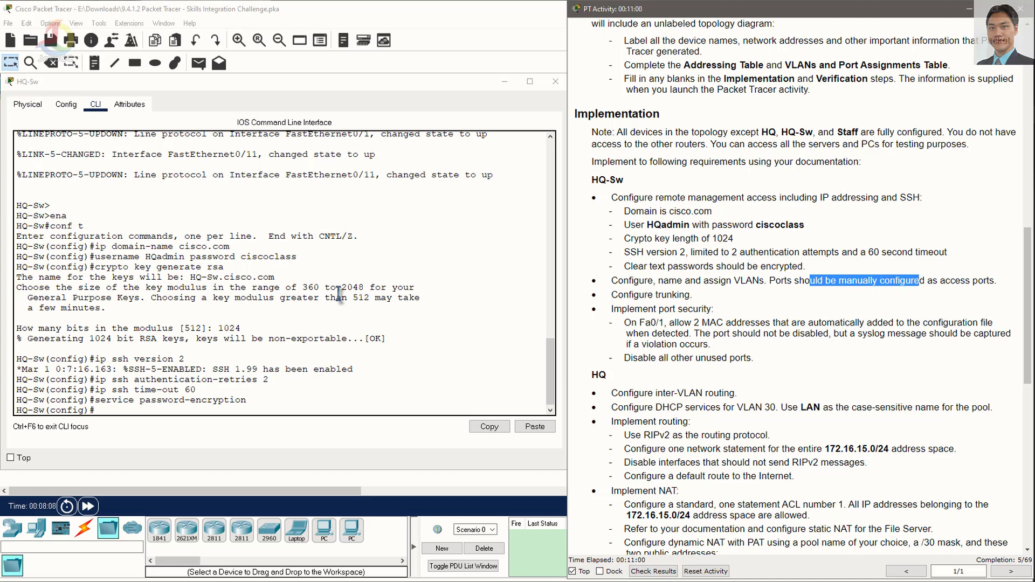
click(298, 413)
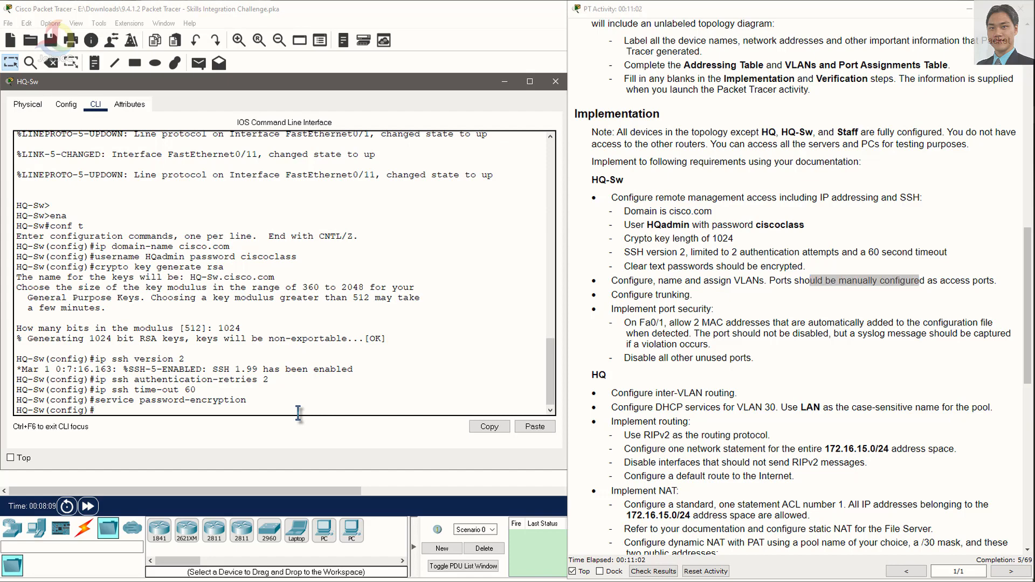
scroll(725, 350, up, 3)
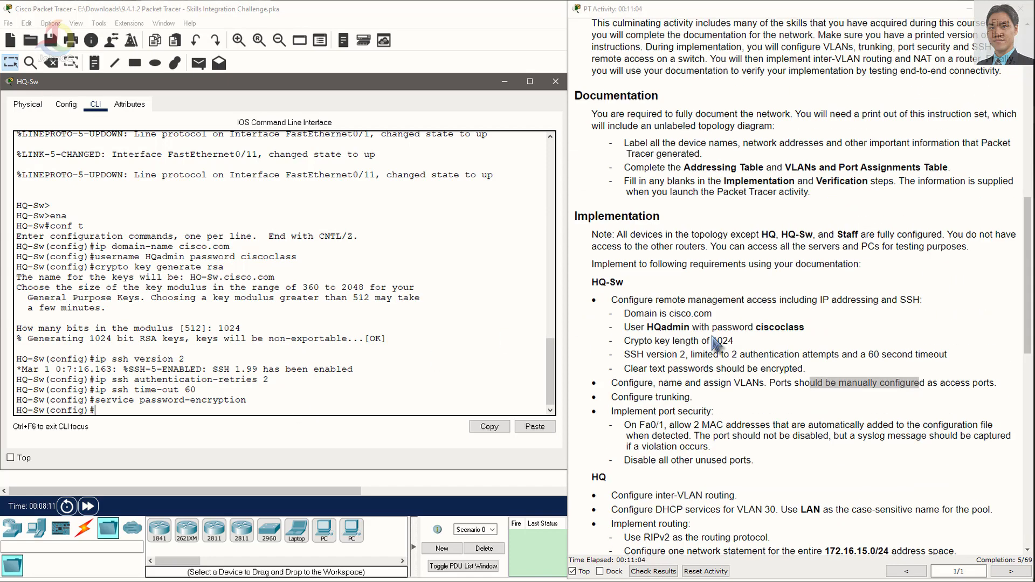
scroll(728, 349, up, 9)
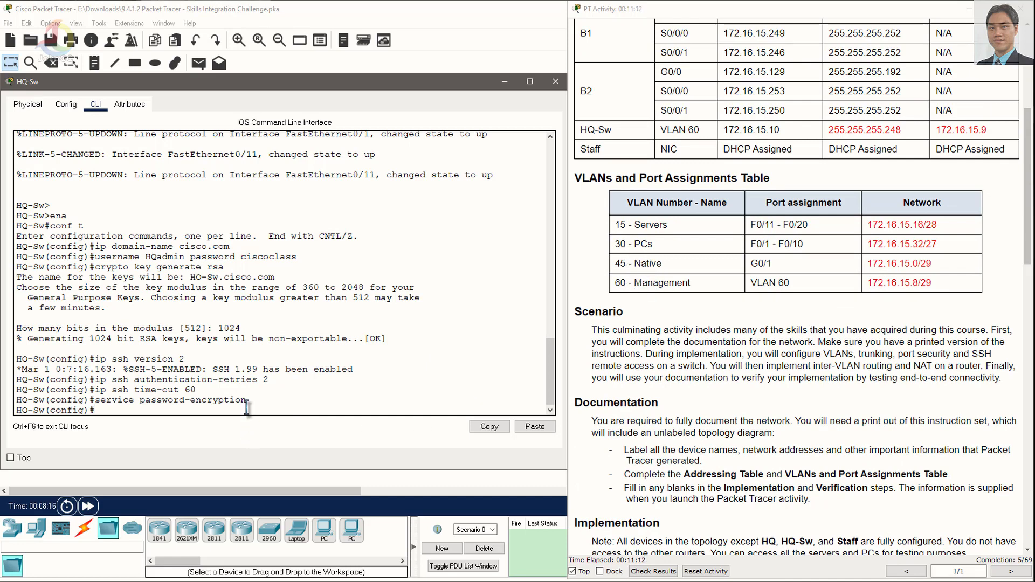
text(vlan 15)
key(Return)
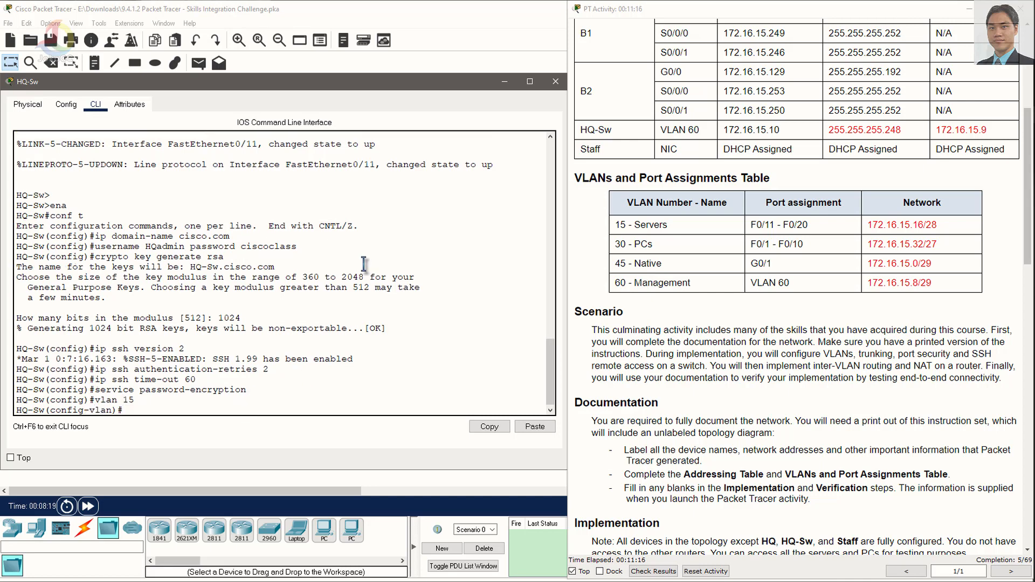
text(name Servers)
key(Return)
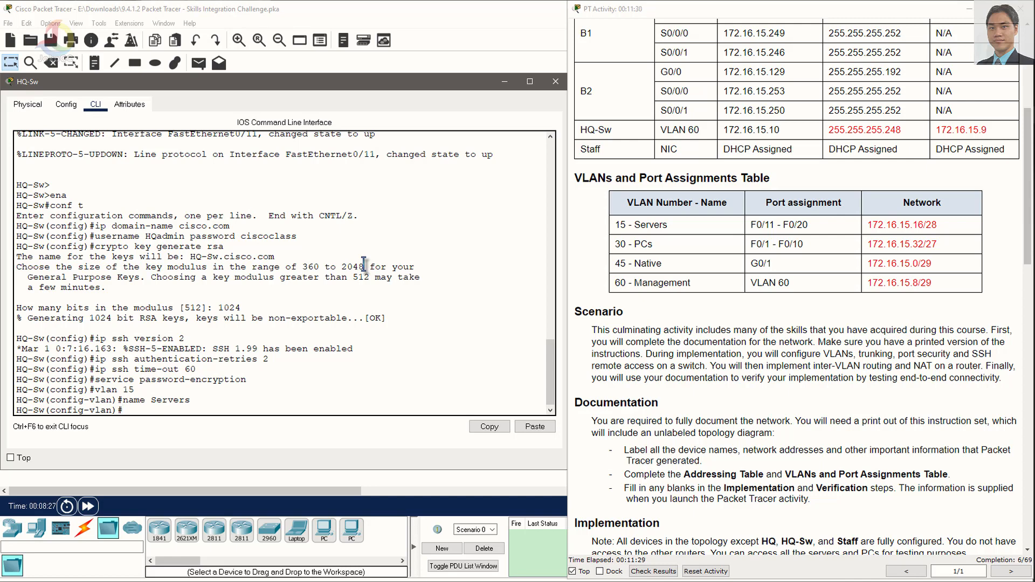
text(vlan 30)
key(Return)
text(name)
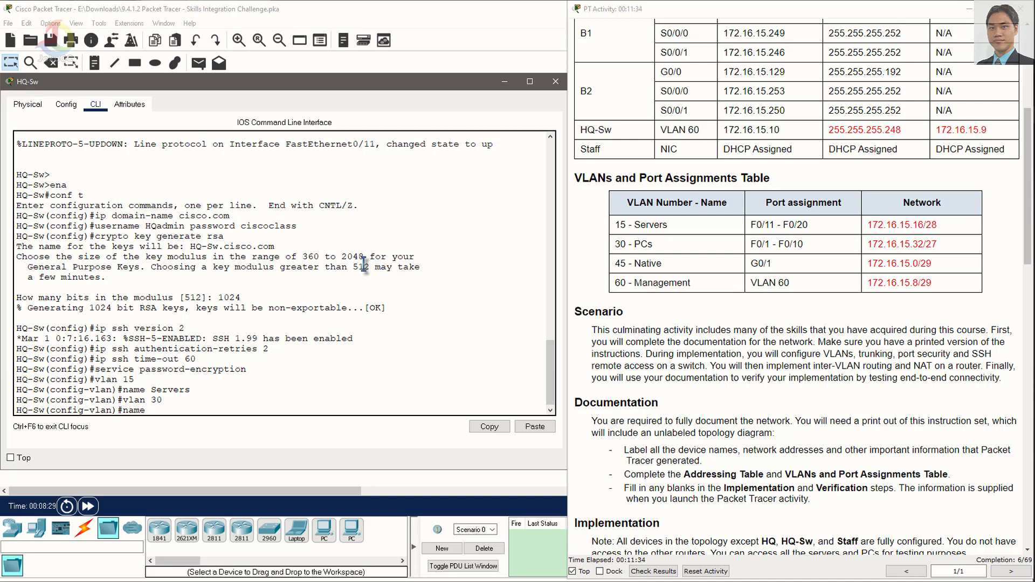
text( PCs)
key(Return)
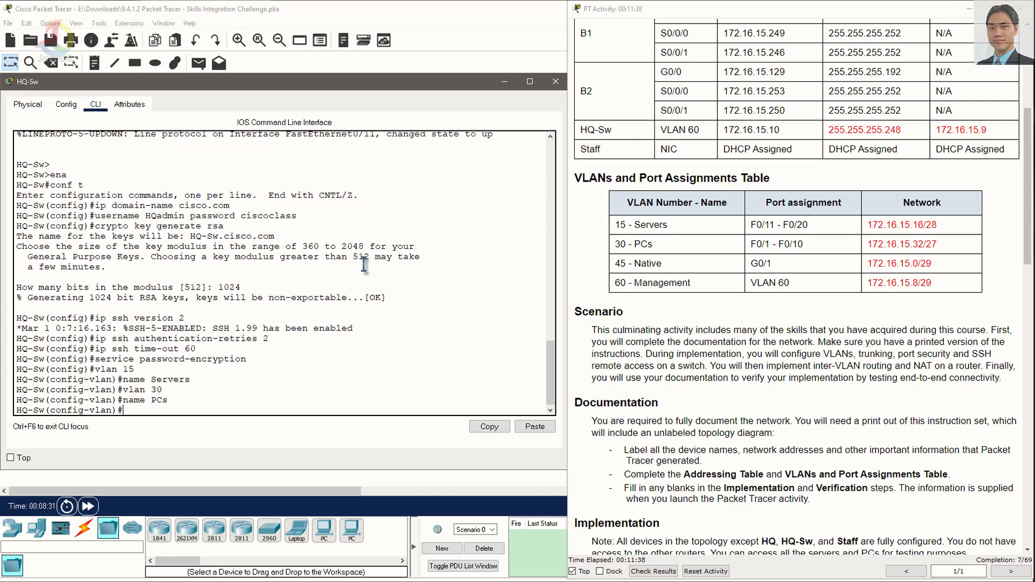
- Create VLAN 45 named Native and VLAN 60 named Management
text(vlan)
text( 45)
key(Return)
text(name)
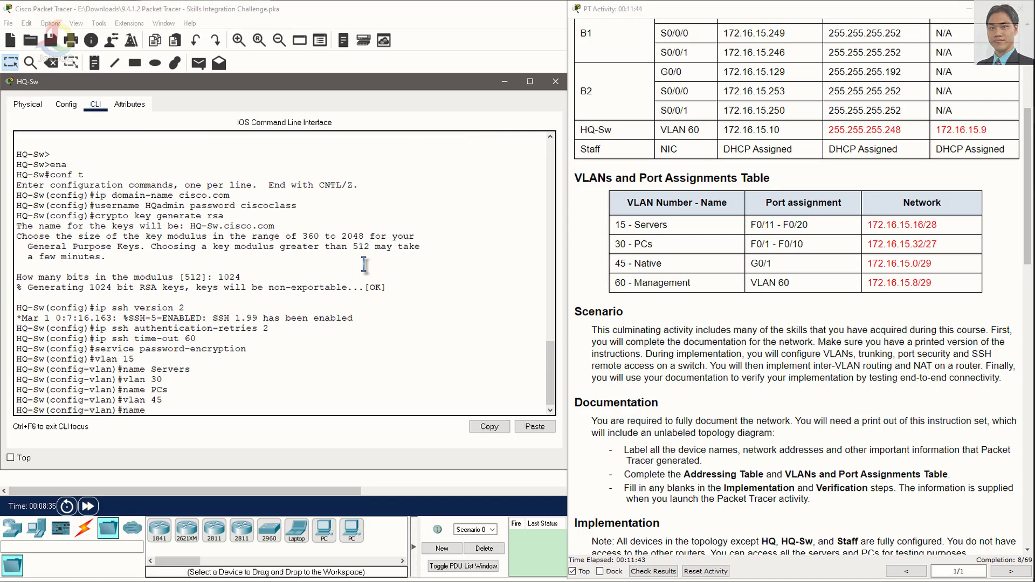
text( Native)
key(Return)
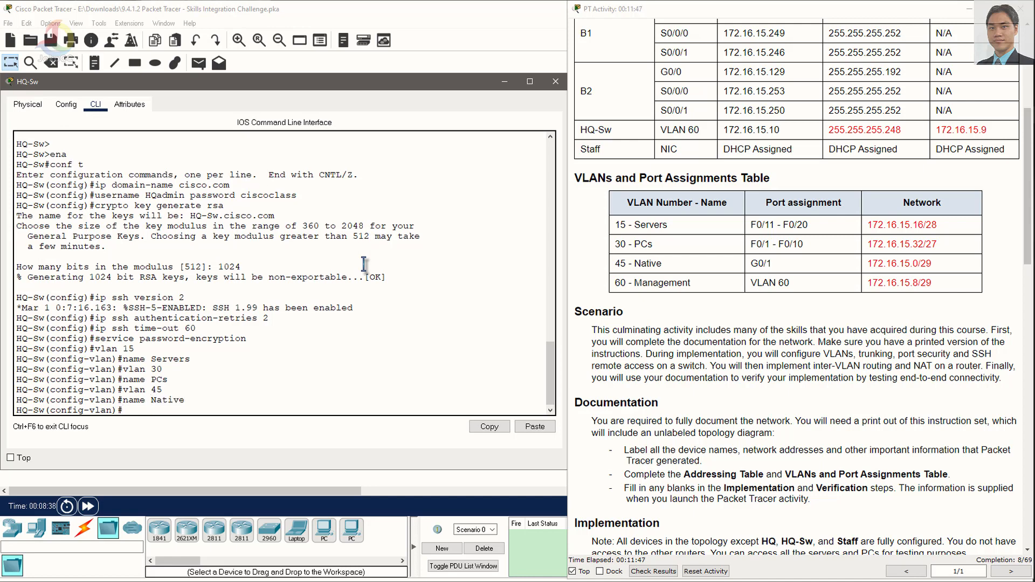
text(vlan 60)
key(Return)
text(name)
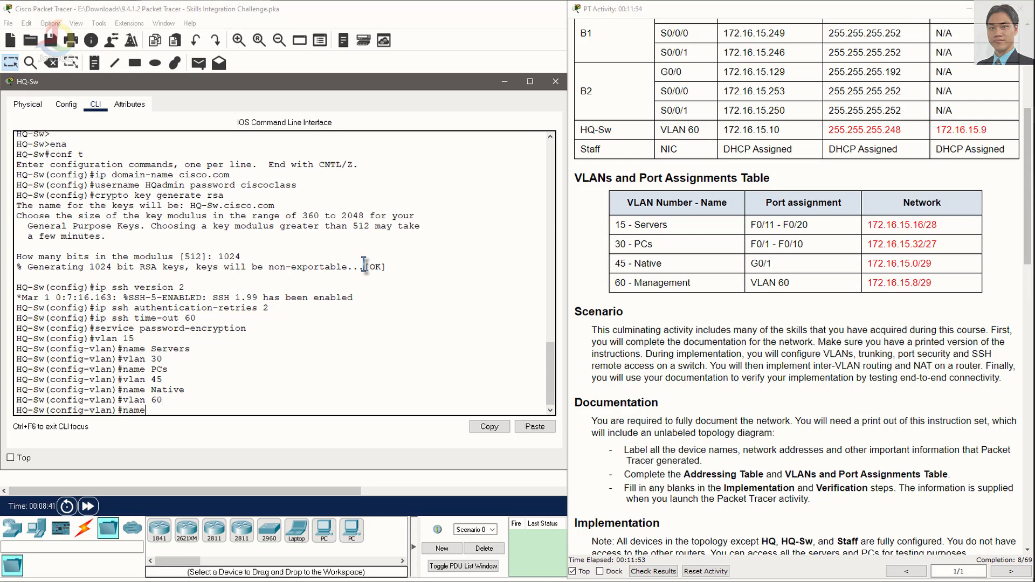
text( Management)
key(Return)
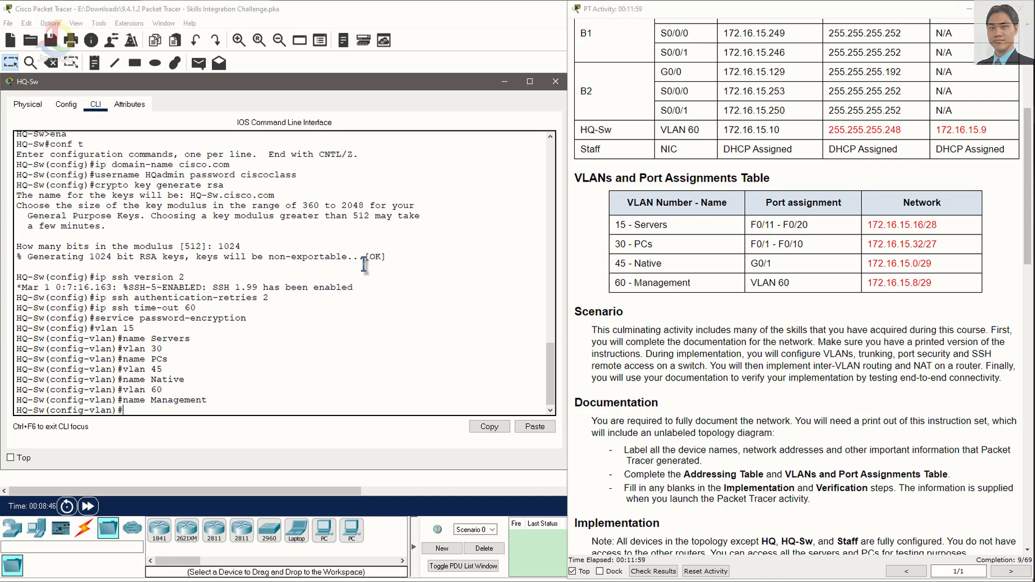
- Make interface range Fa0/11-20 access ports in VLAN 15
scroll(728, 404, down, 7)
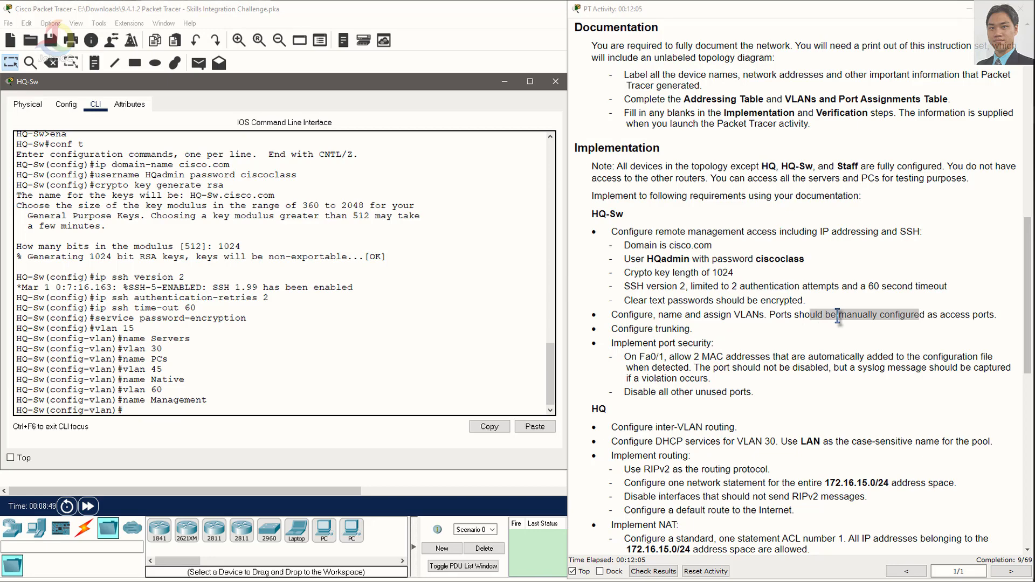
scroll(850, 323, up, 3)
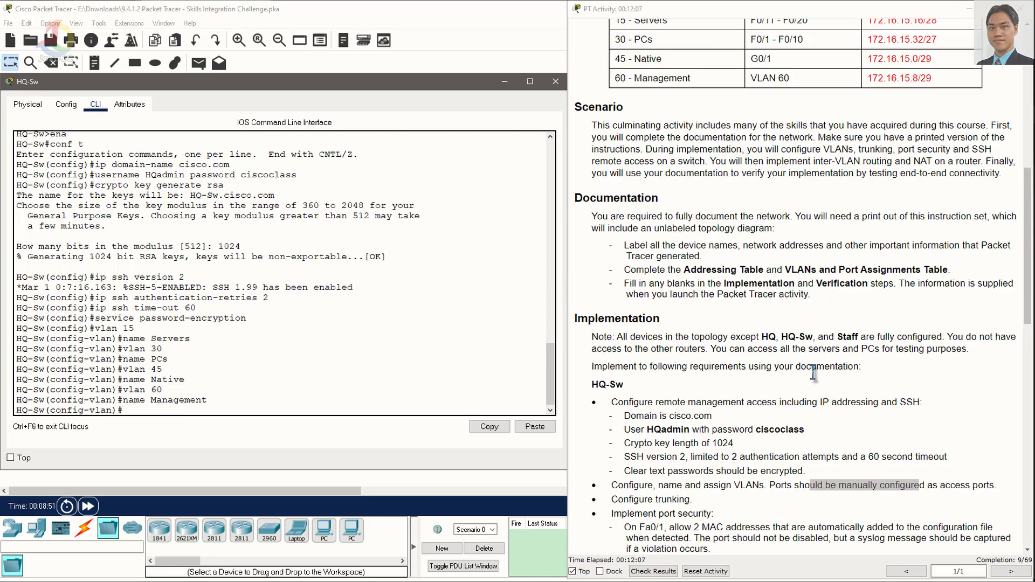
scroll(813, 372, up, 2)
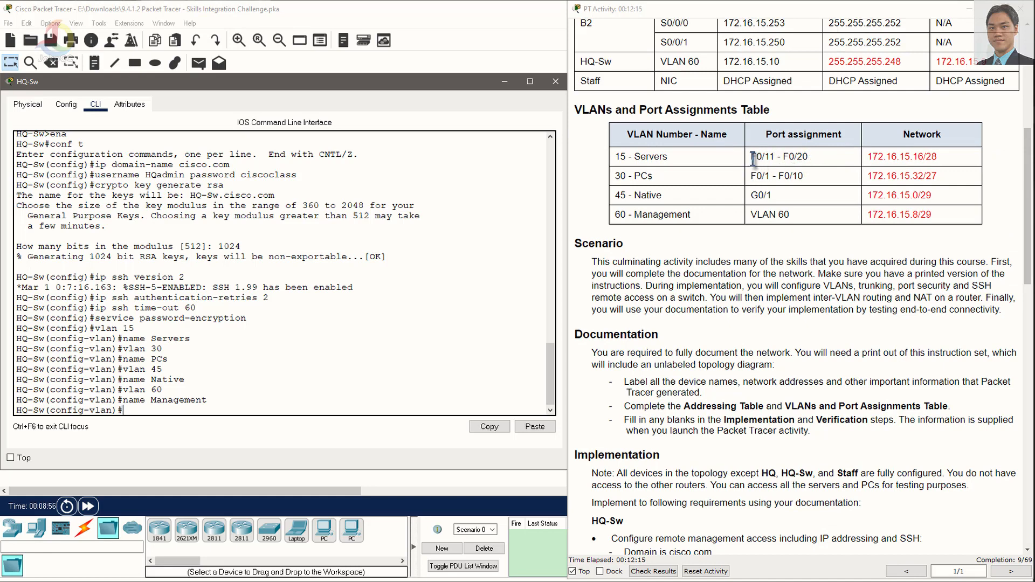
drag(809, 157, 751, 158)
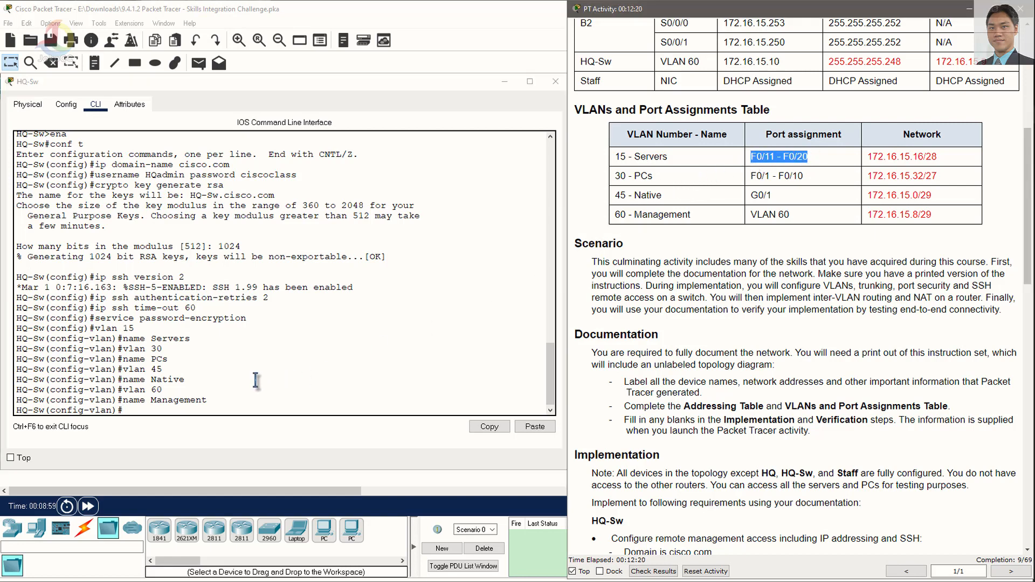
click(223, 411)
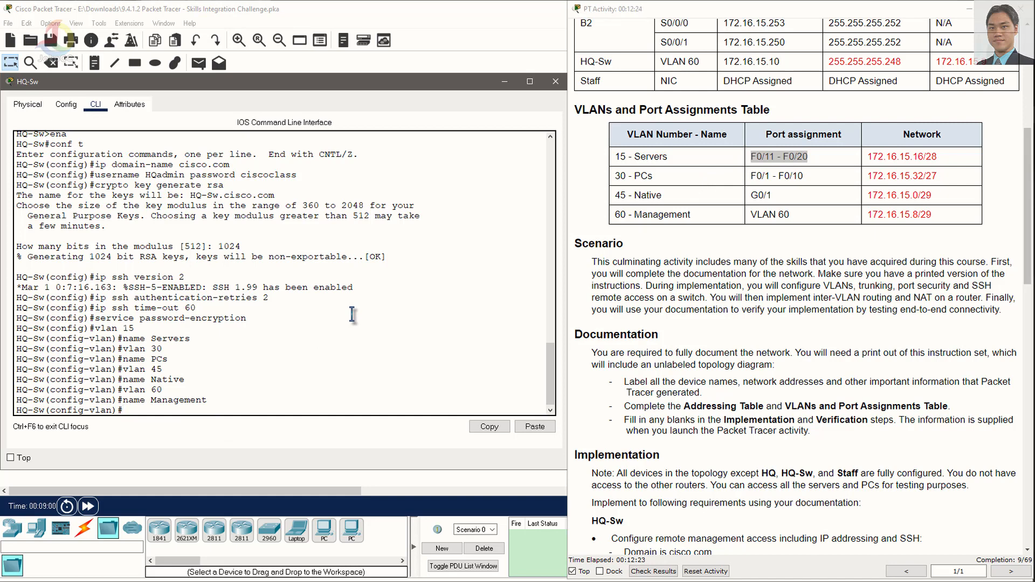
text(exit)
key(Return)
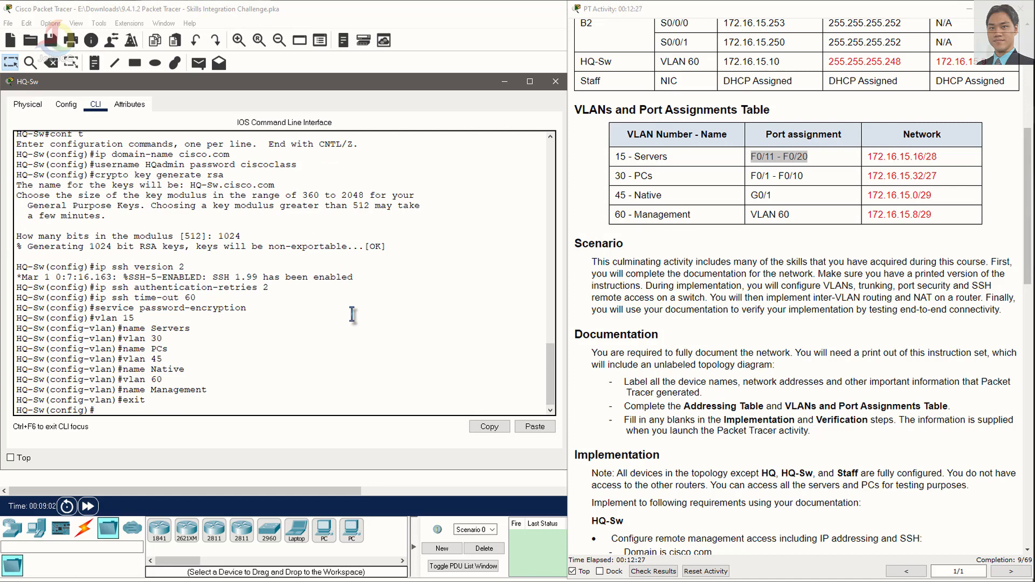
text(int erface range fa0/11-20)
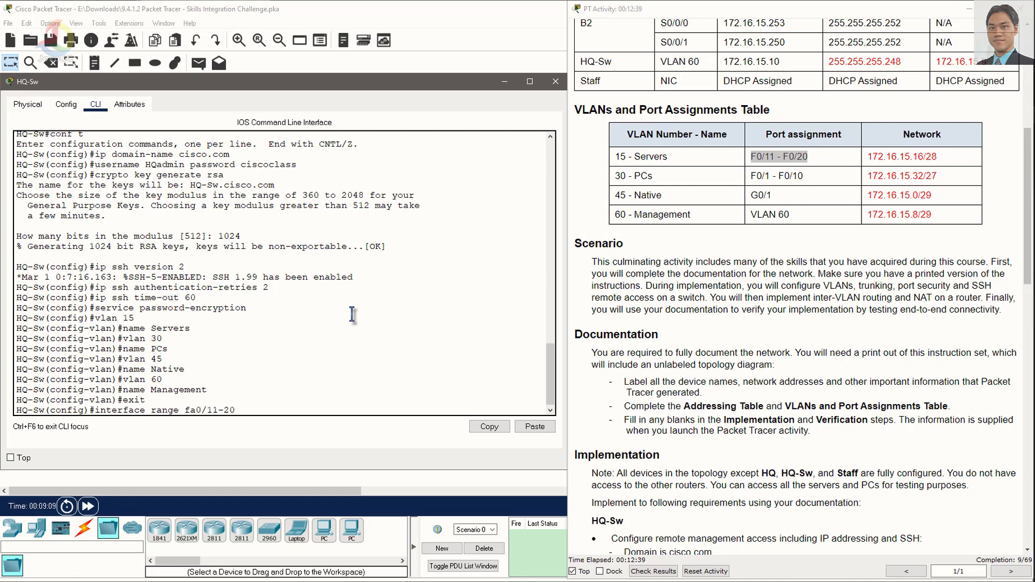
key(Return)
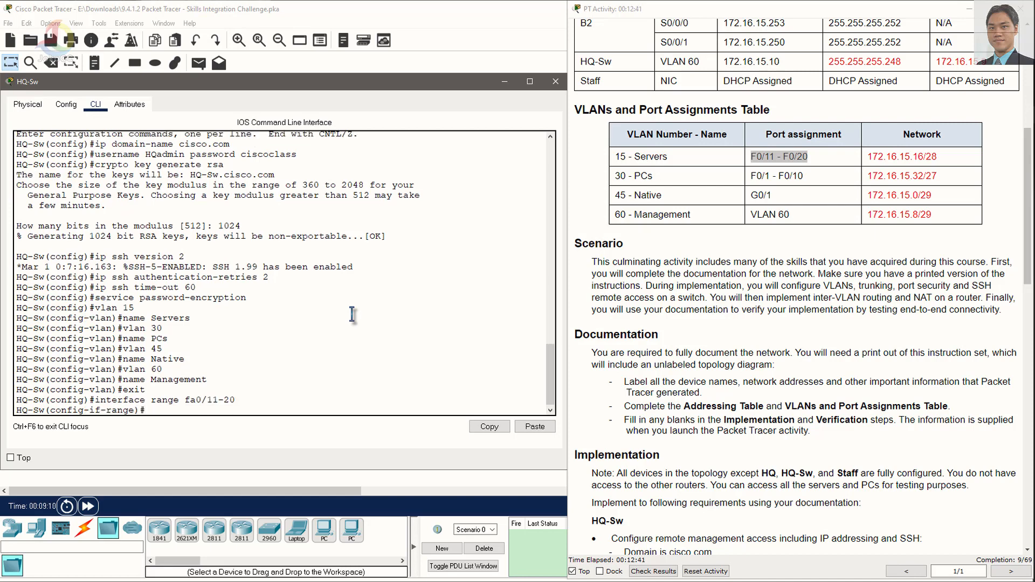
text(switchport mode access)
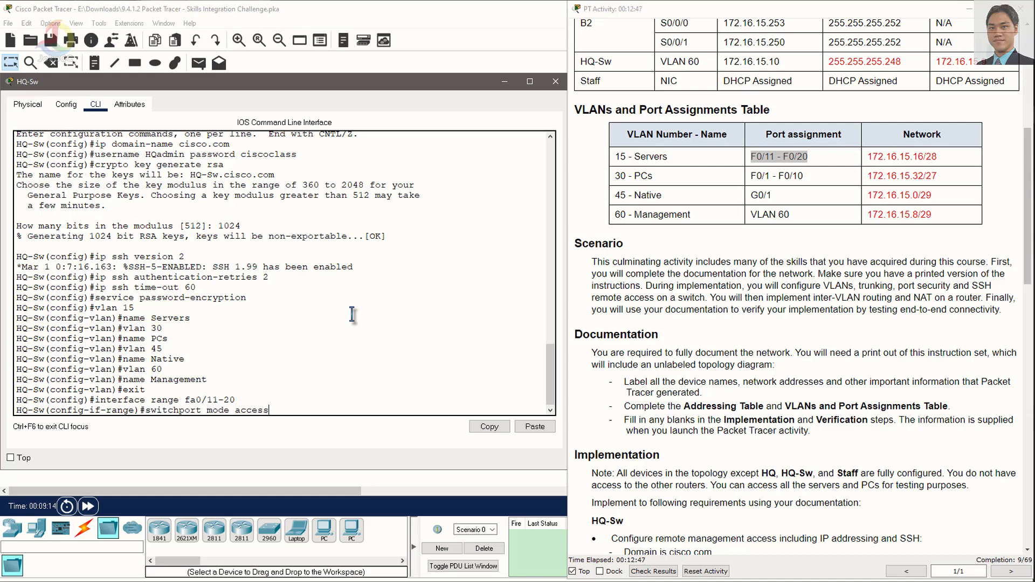
key(Return)
text(swi)
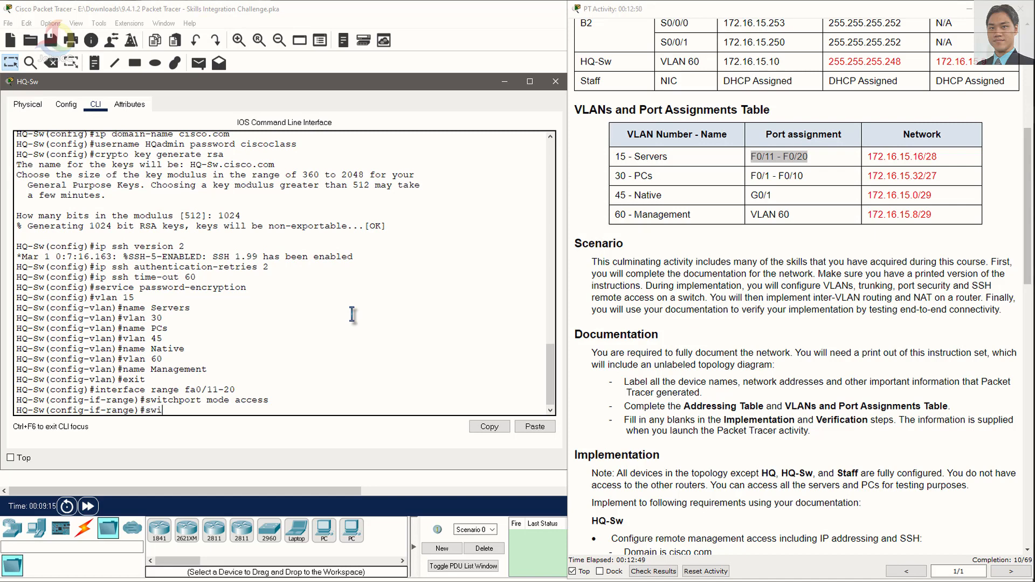
text(tchport access vlan 1)
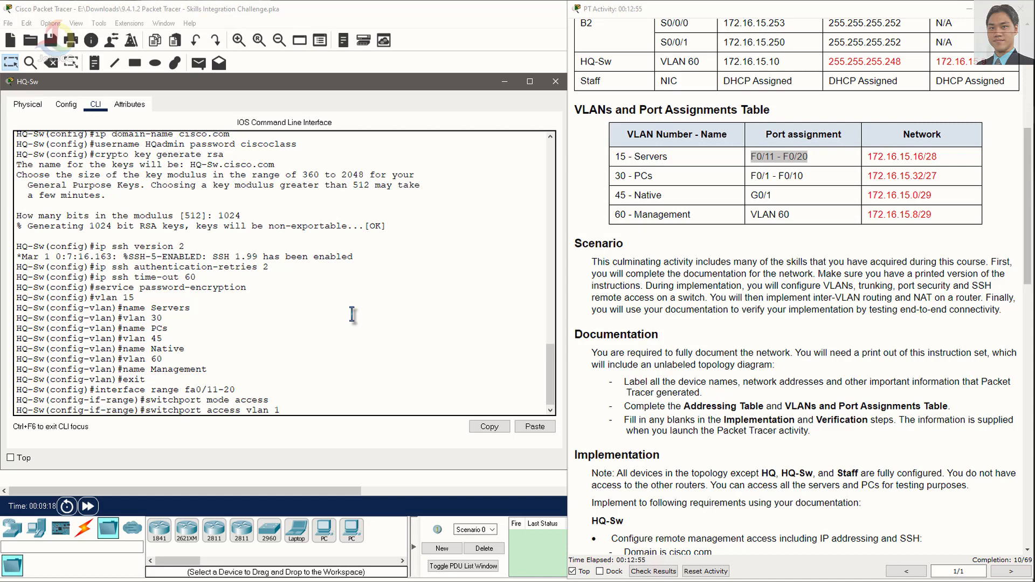
text(5)
key(Return)
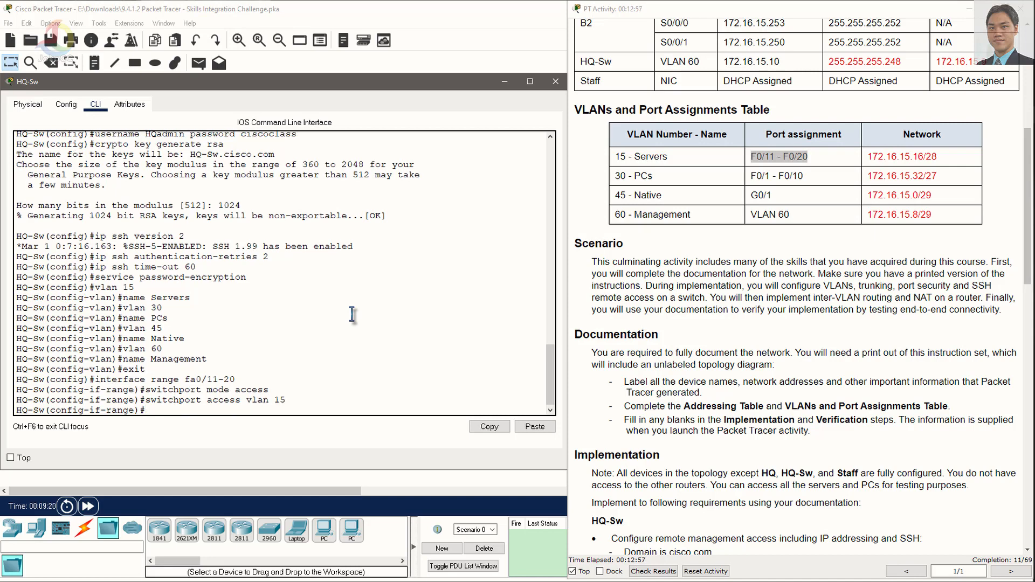
text(exit)
key(Return)
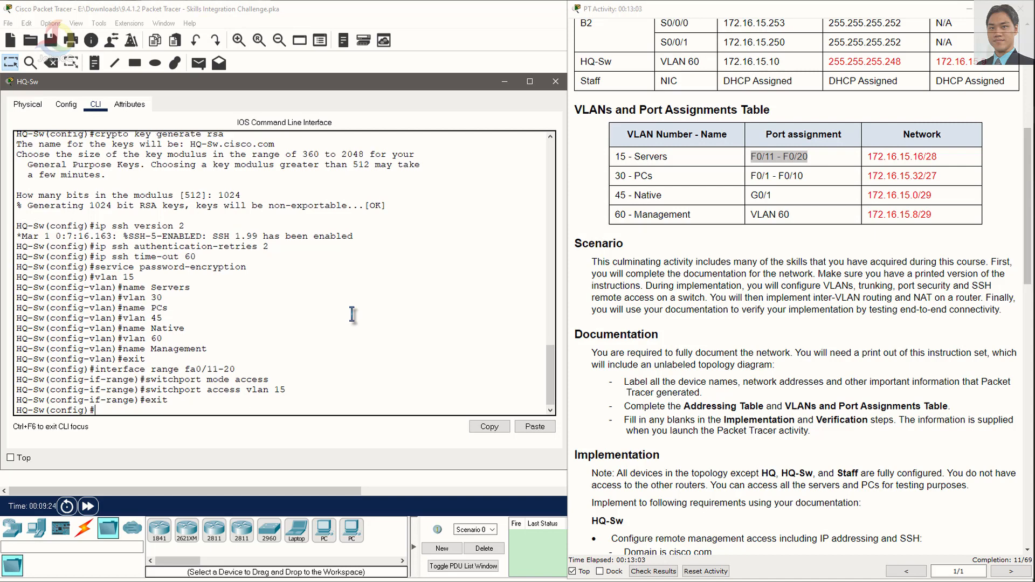
- Make interface range Fa0/1-10 access ports in VLAN 30
text(interface range)
click(755, 178)
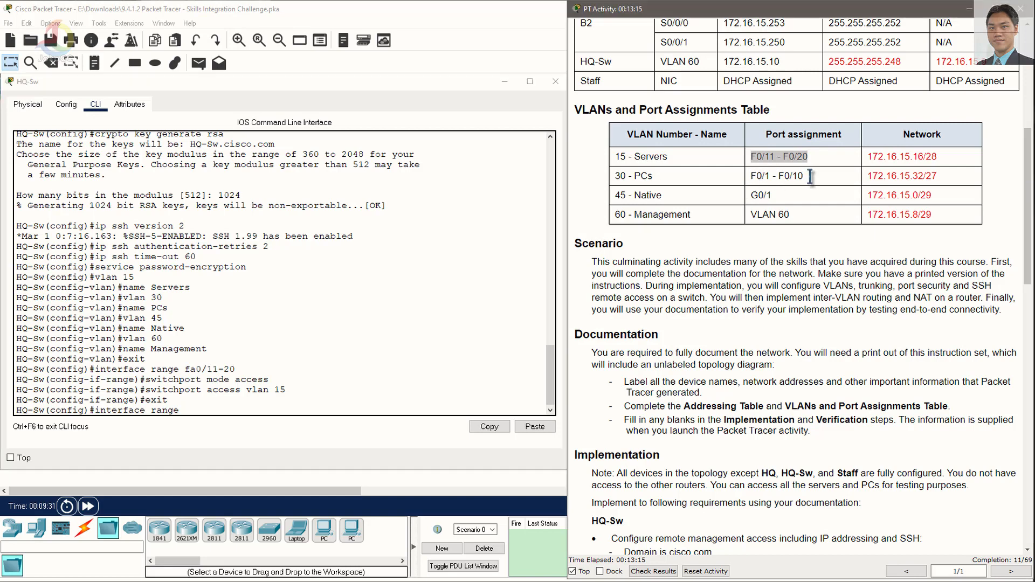
triple_click(802, 178)
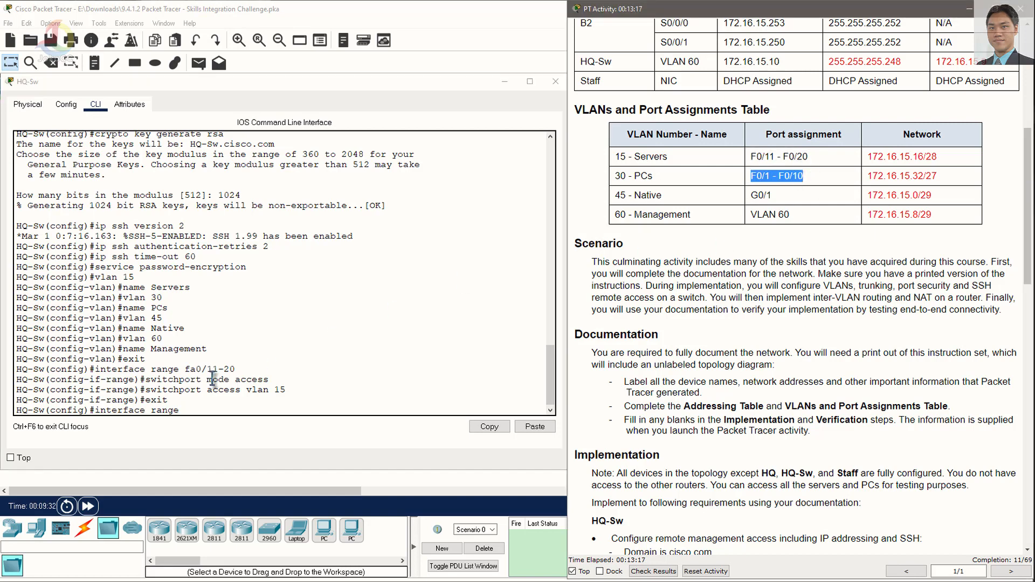
click(249, 368)
text(fa)
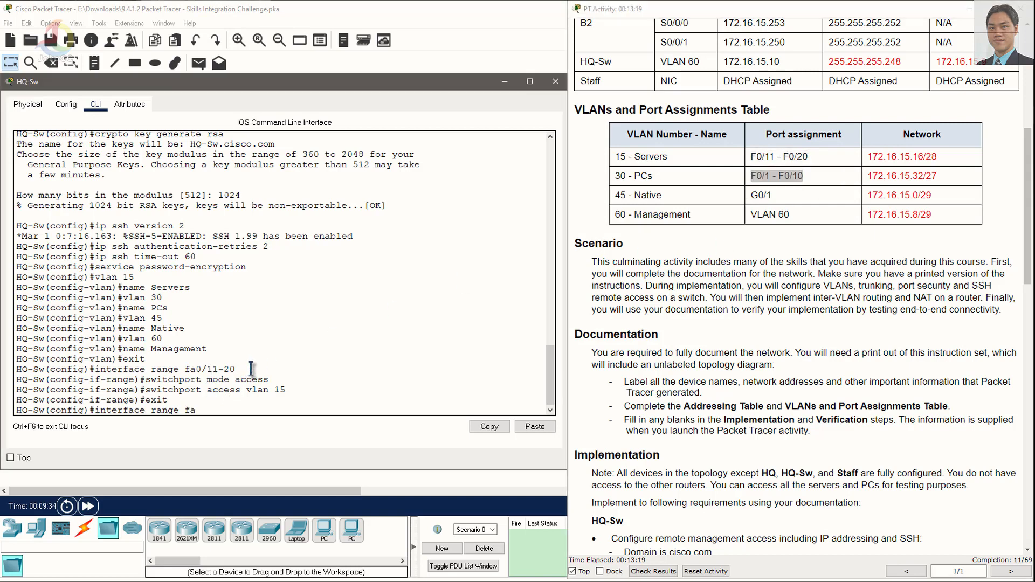
text(0/1-10)
key(Return)
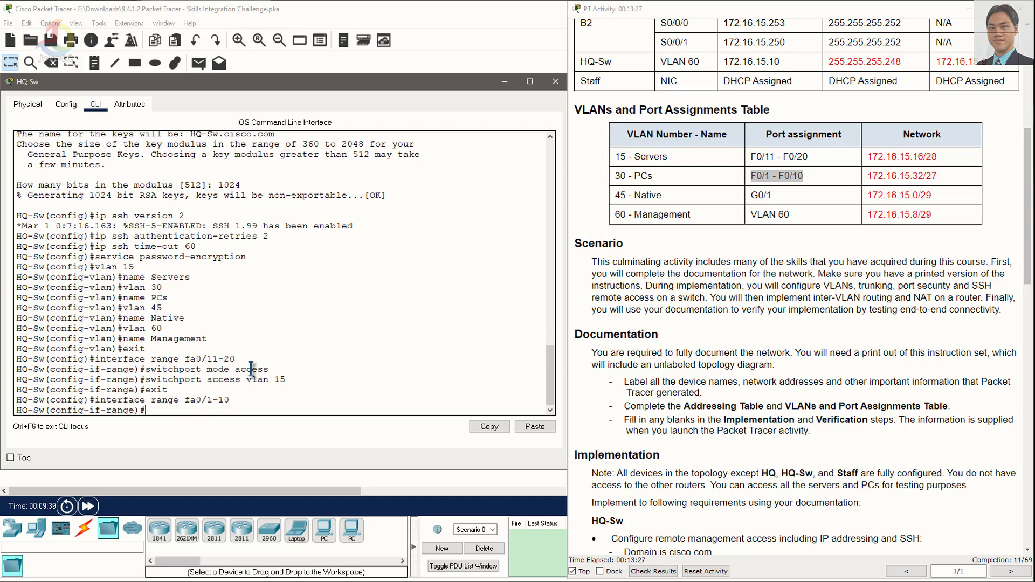
text(switchport mode acc)
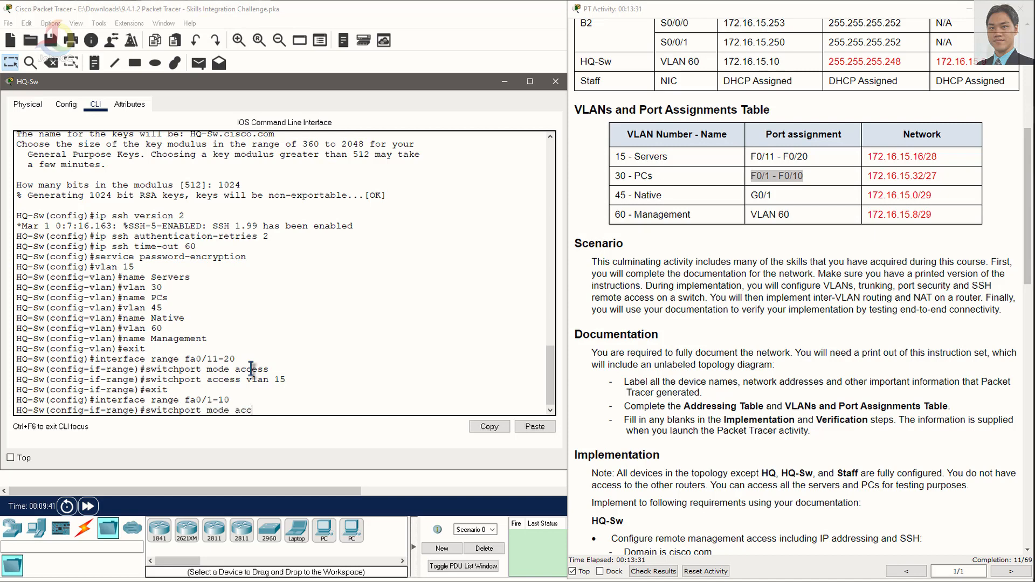
text(ess)
text(sw)
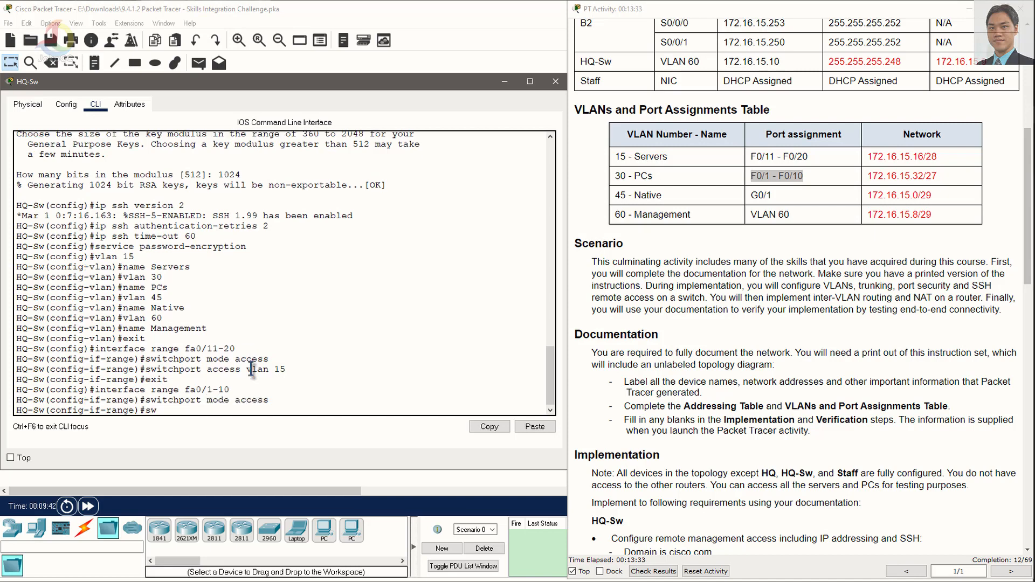
text(itchport access vlan 30)
key(Return)
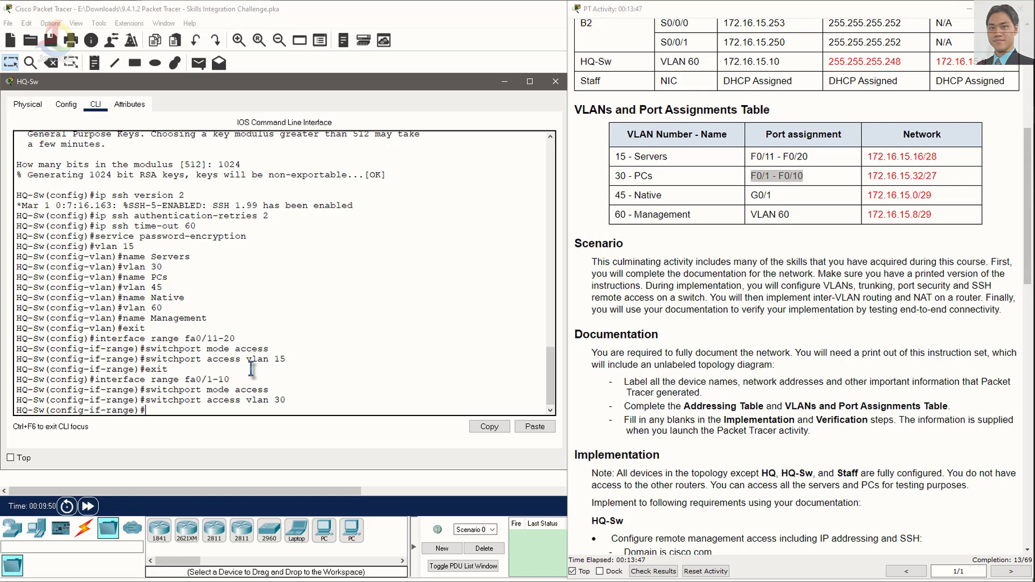
text(exit)
key(Return)
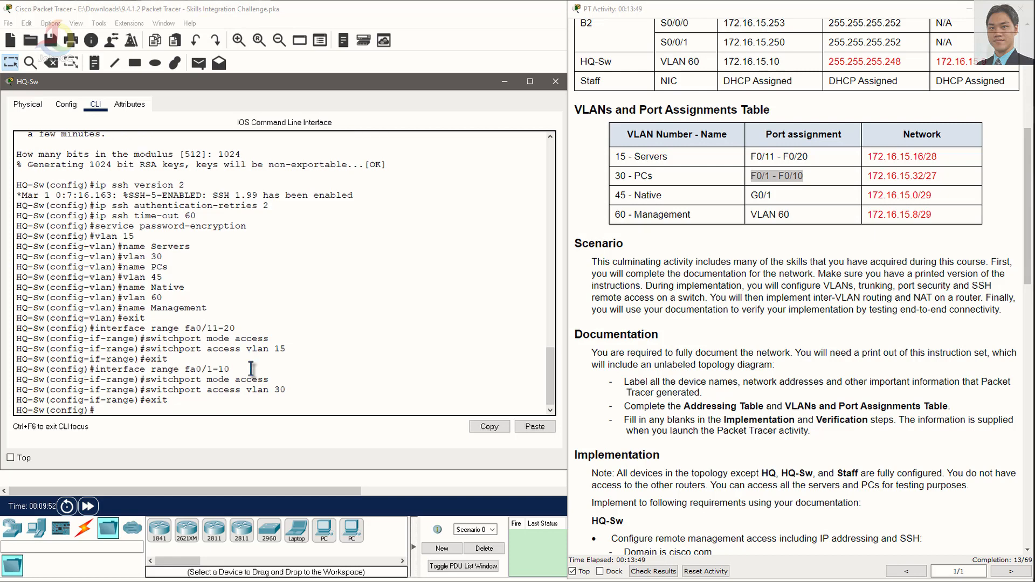
- Set Gi0/1 to trunk mode with native VLAN 45
text(interface Gi0/1)
key(Return)
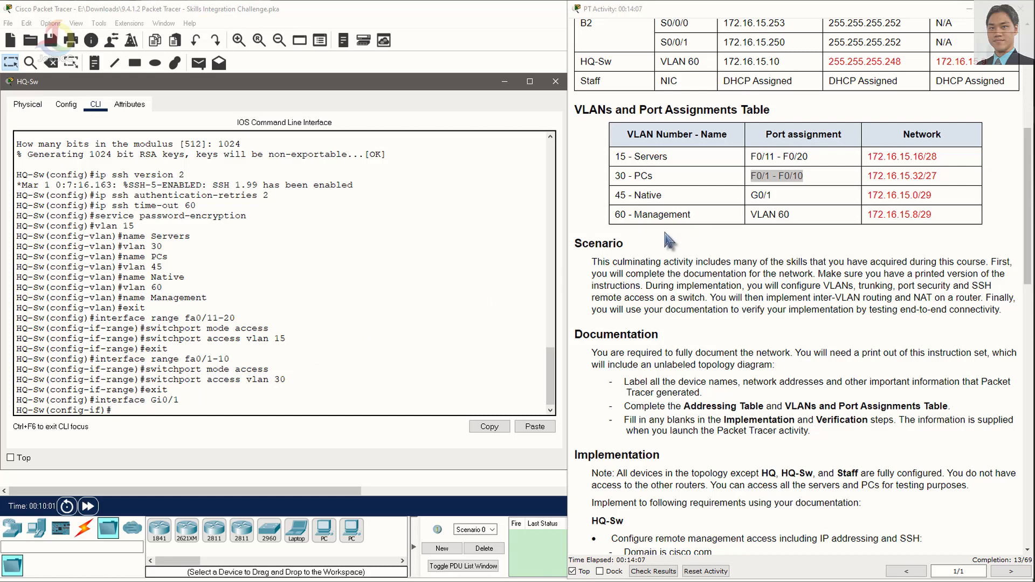
scroll(680, 272, up, 1)
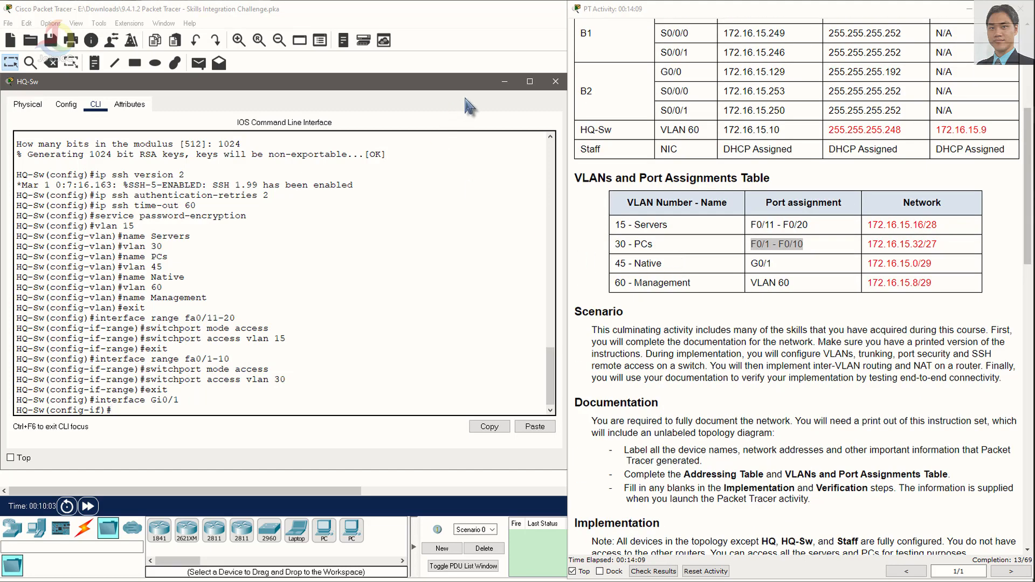
click(503, 83)
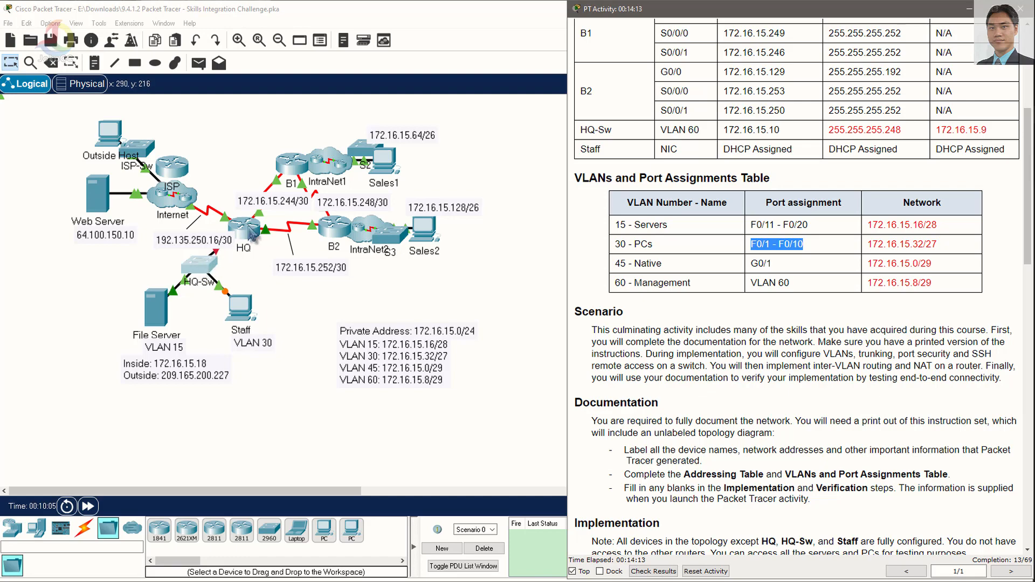
click(210, 265)
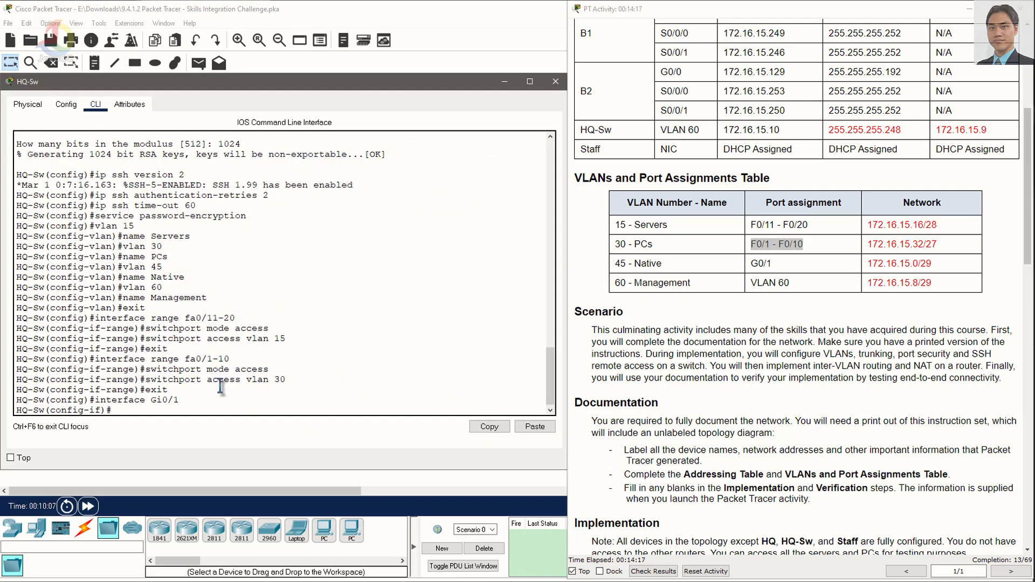
text(switchport mode trunk)
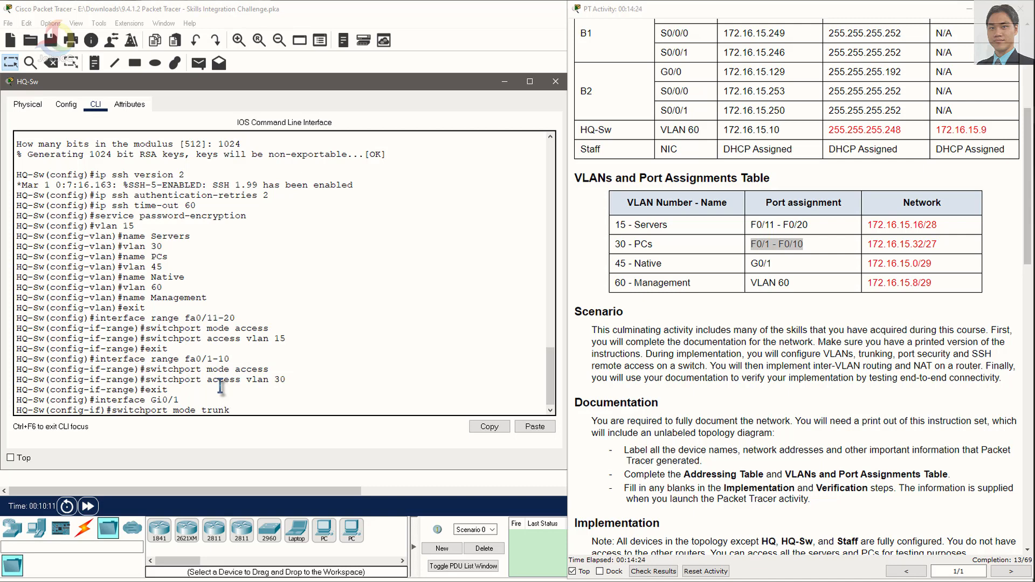
key(Return)
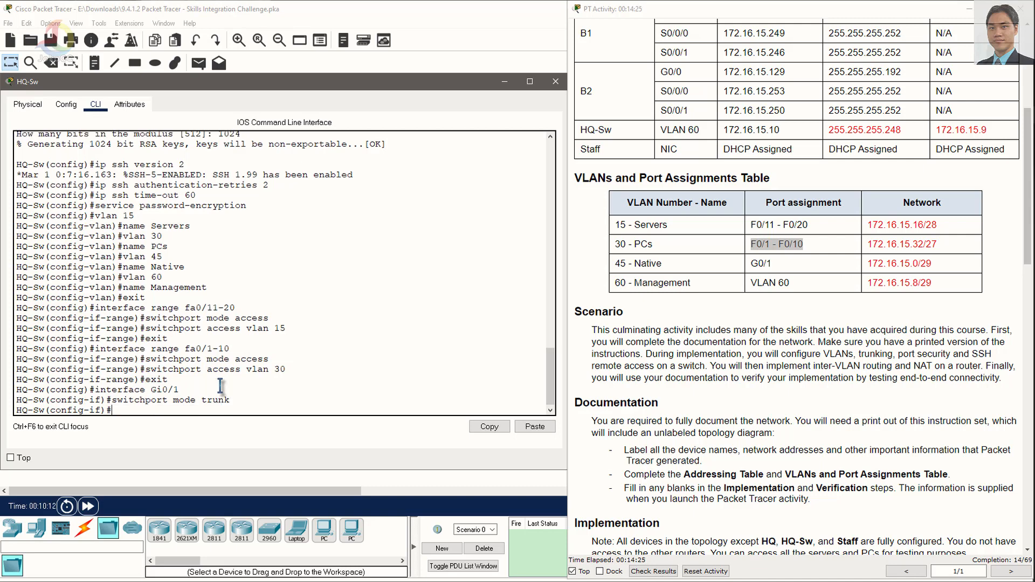
text(switchport trunk native vlan )
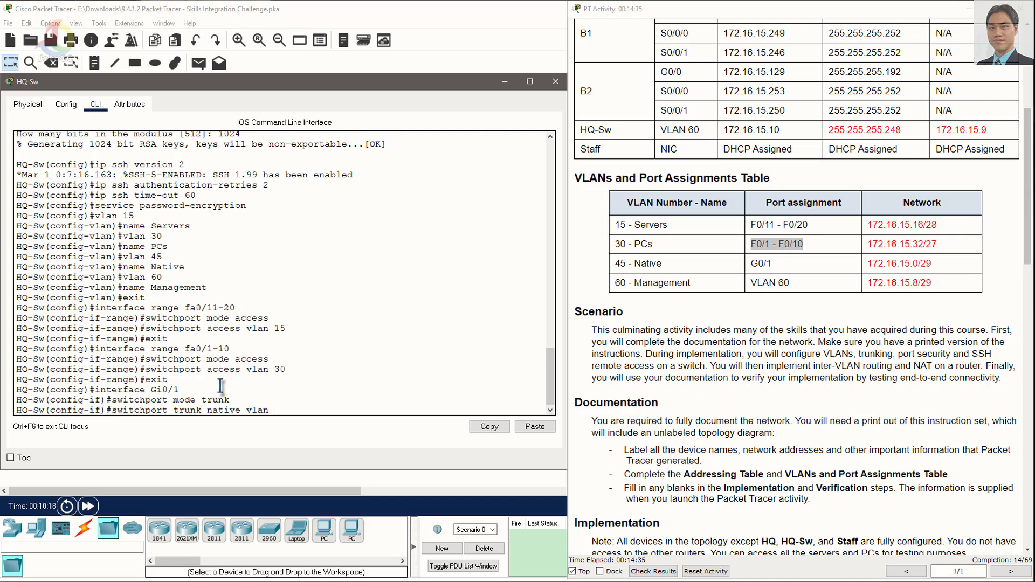
text(45)
key(Return)
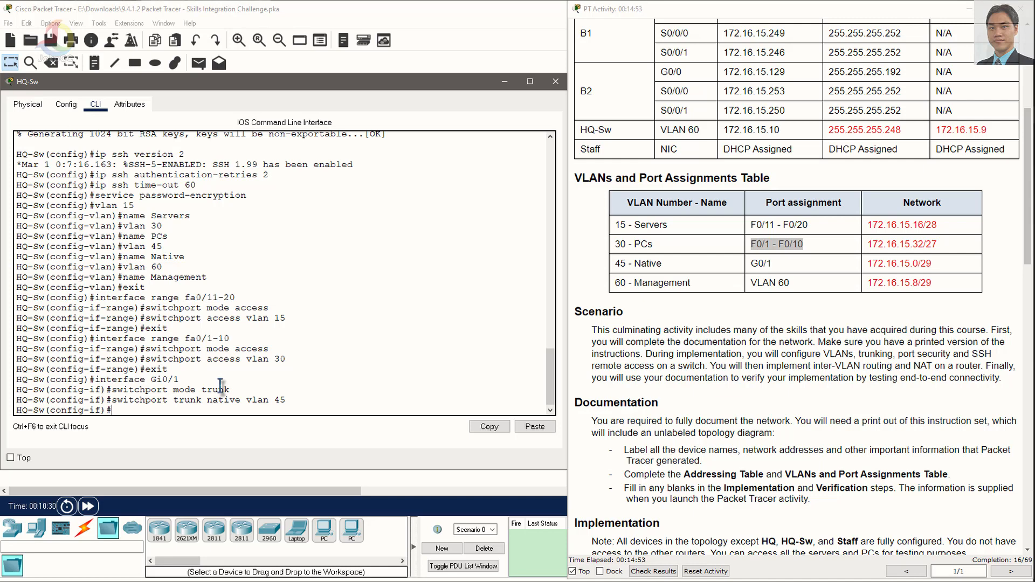
- Enter interface vlan 60 configuration
text(int vlan60)
key(BackSpace)
key(BackSpace)
text(60)
key(Return)
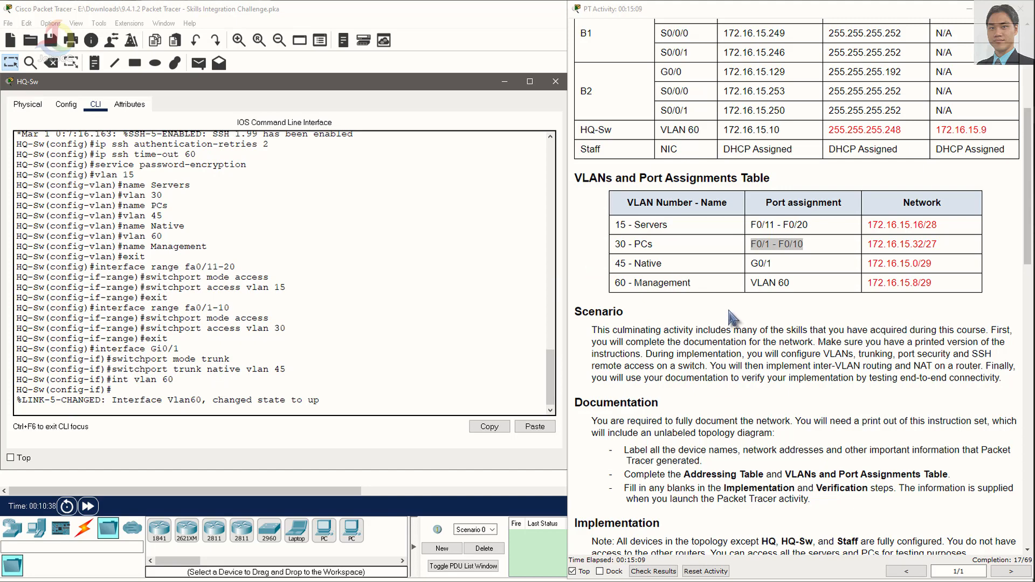
- Assign Vlan60 IP 172.16.15.10 255.255.255.248 from the addressing table and apply no shutdown
scroll(731, 319, up, 1)
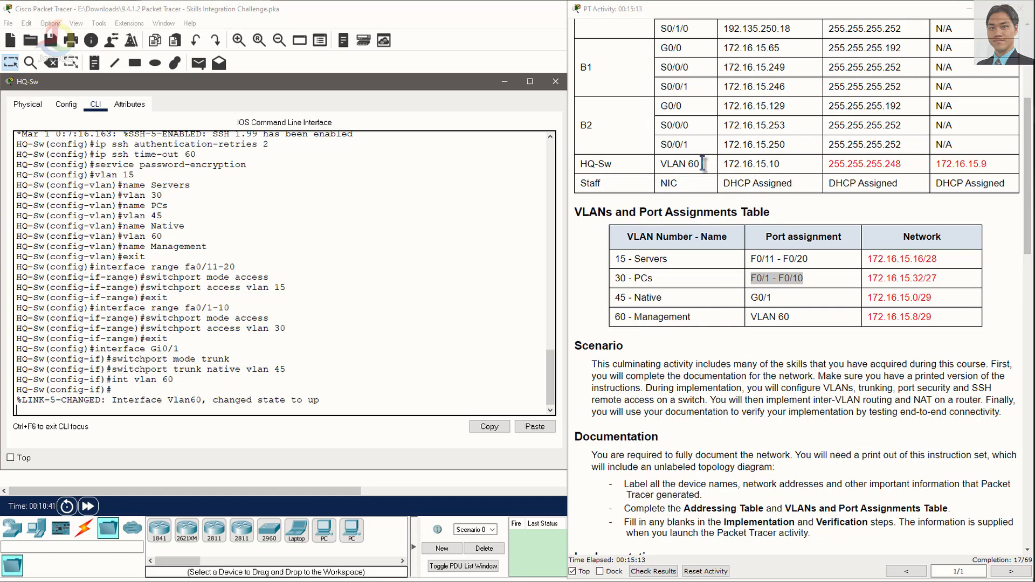
drag(702, 163, 660, 165)
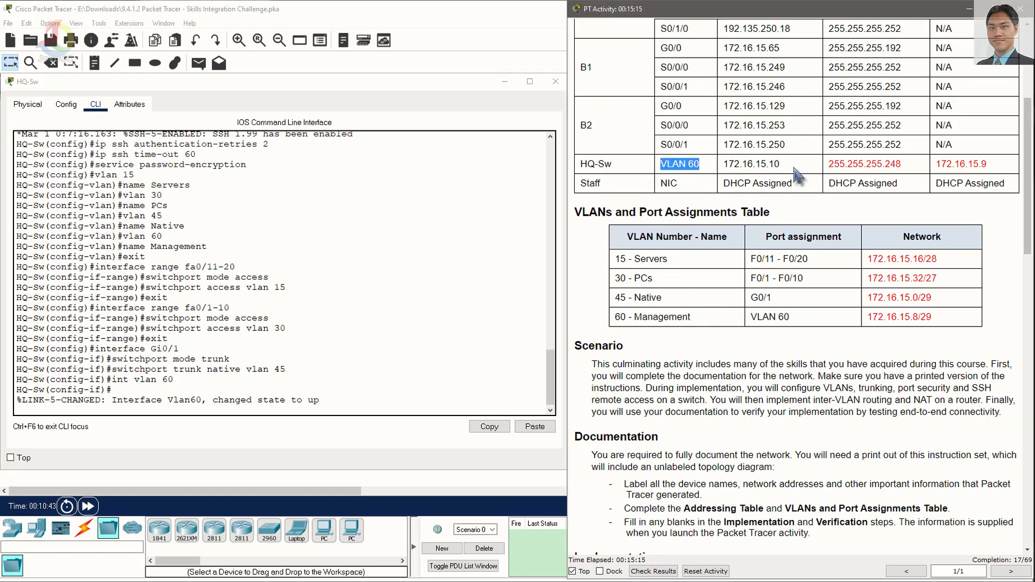
double_click(728, 165)
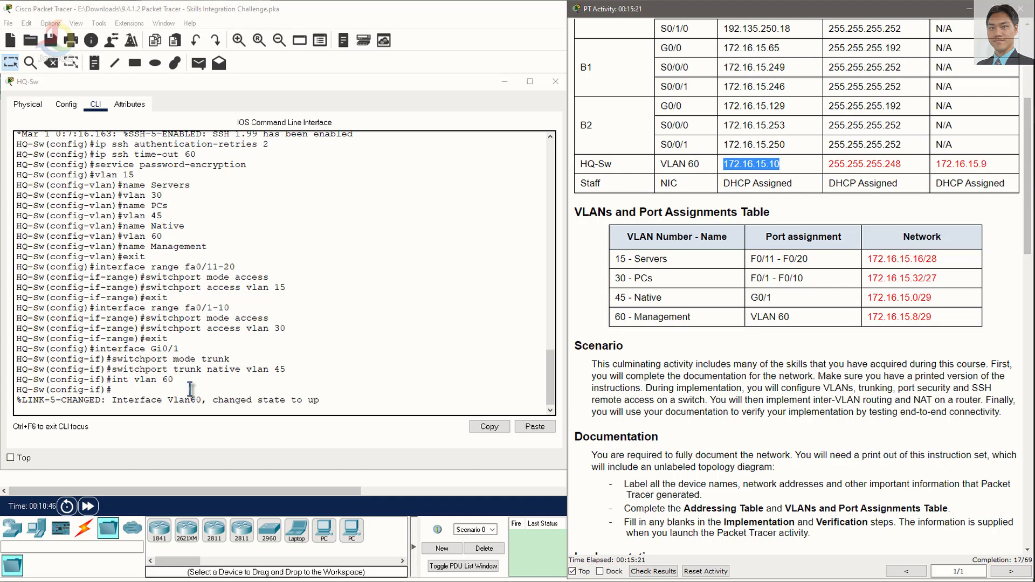
click(161, 401)
key(Return)
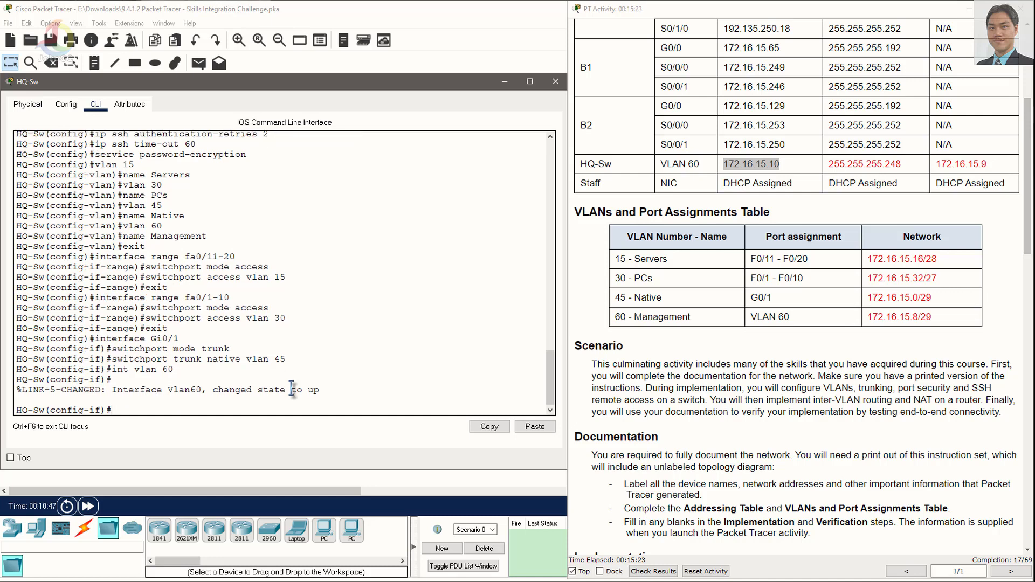
text(if)#ip address 172.16.15.10)
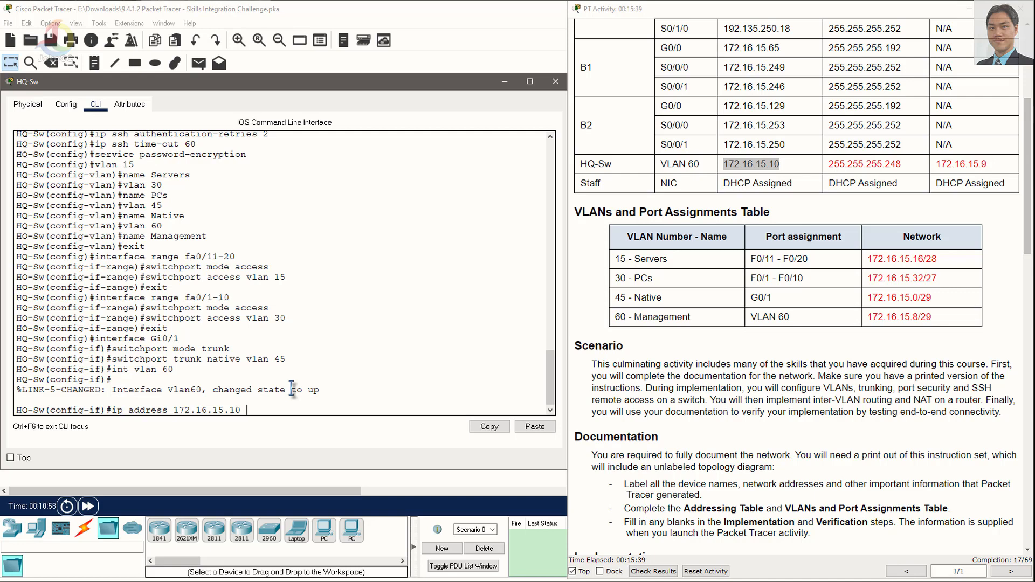
text(255.255.255.248)
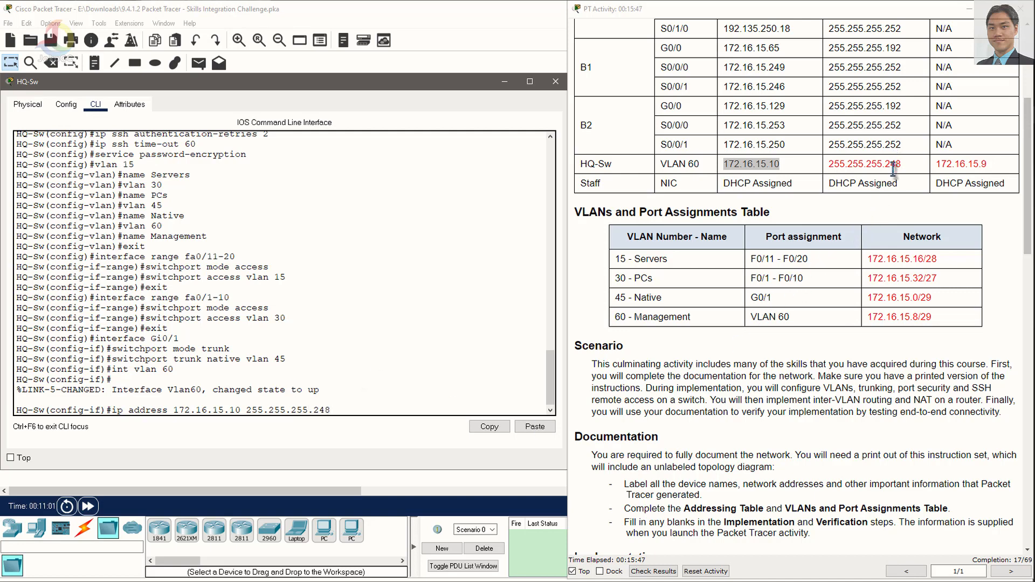
key(ctrl)
key(Return)
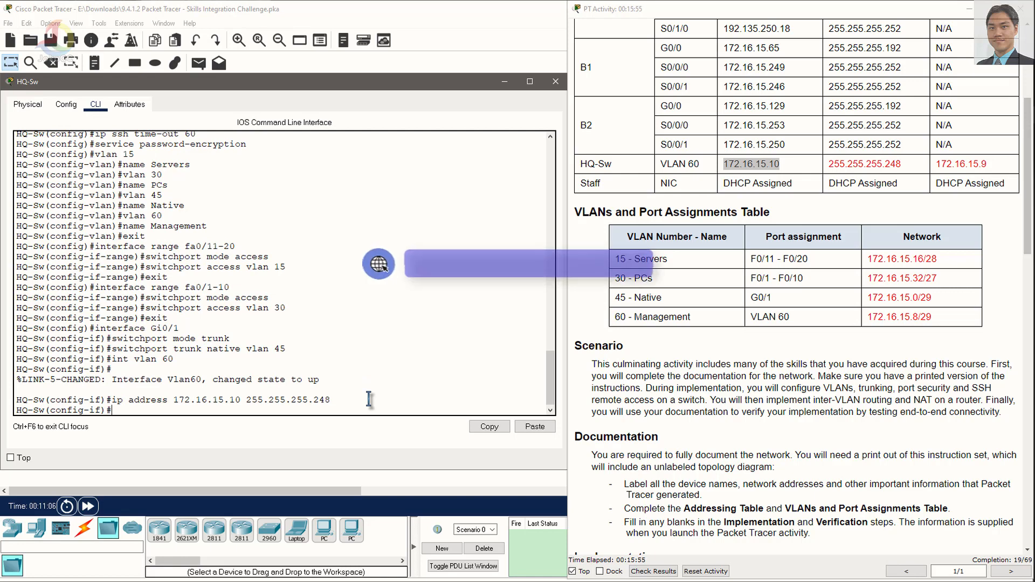
text(no s)
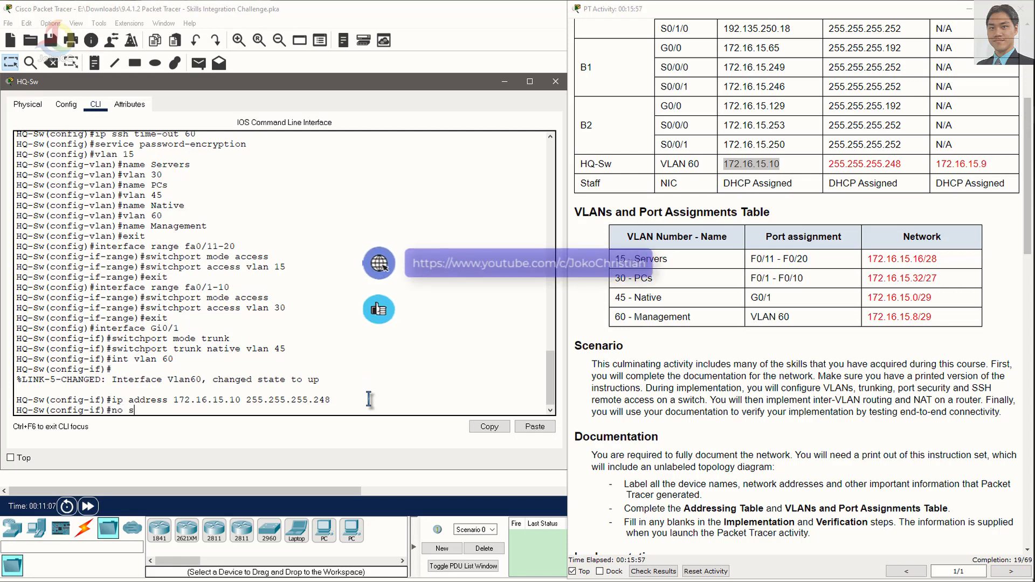
text(hutdown)
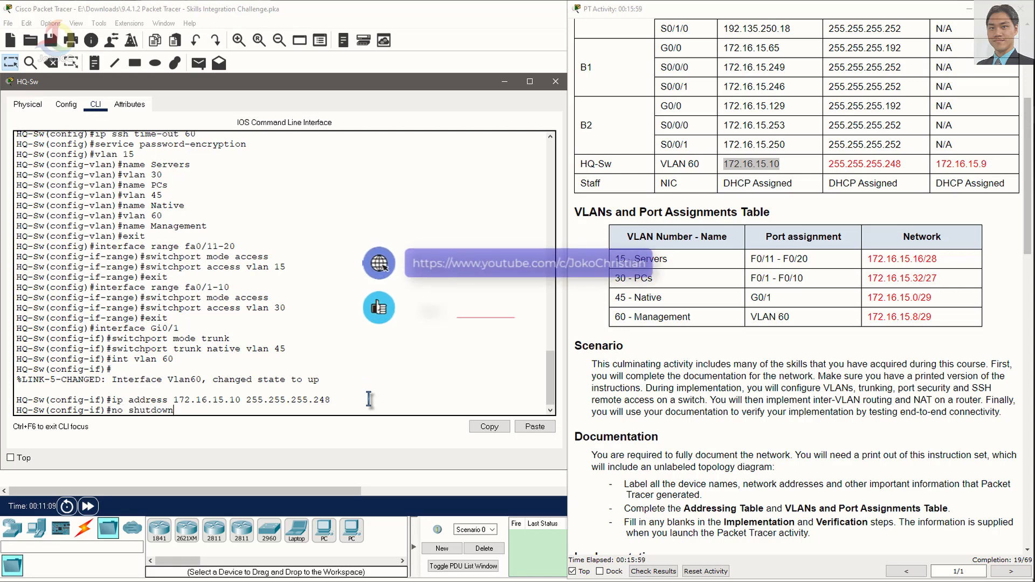
key(Return)
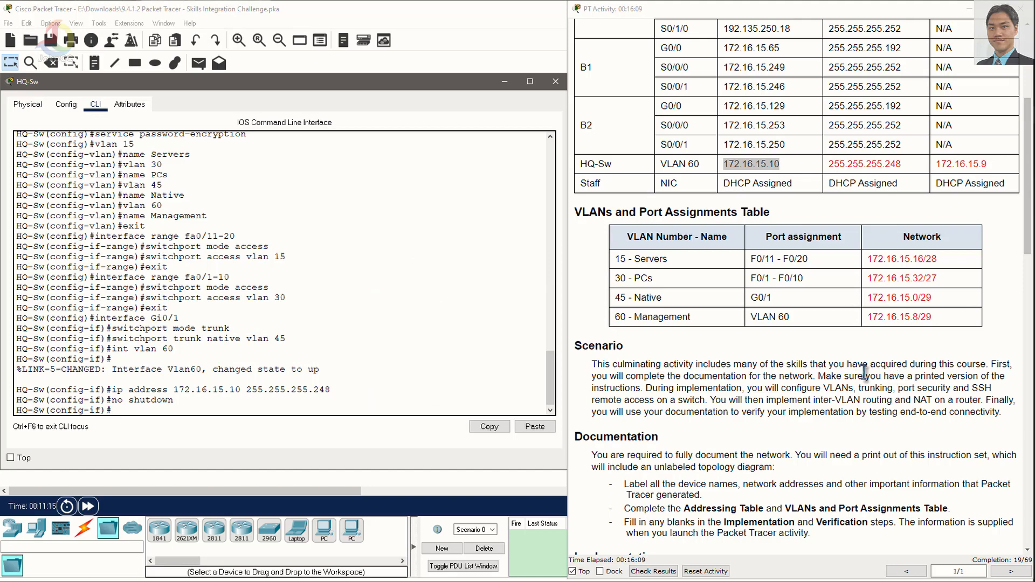
- Review the access-port, trunking, port-security and 172.16.15.9 default gateway requirements in the instructions
scroll(862, 380, down, 5)
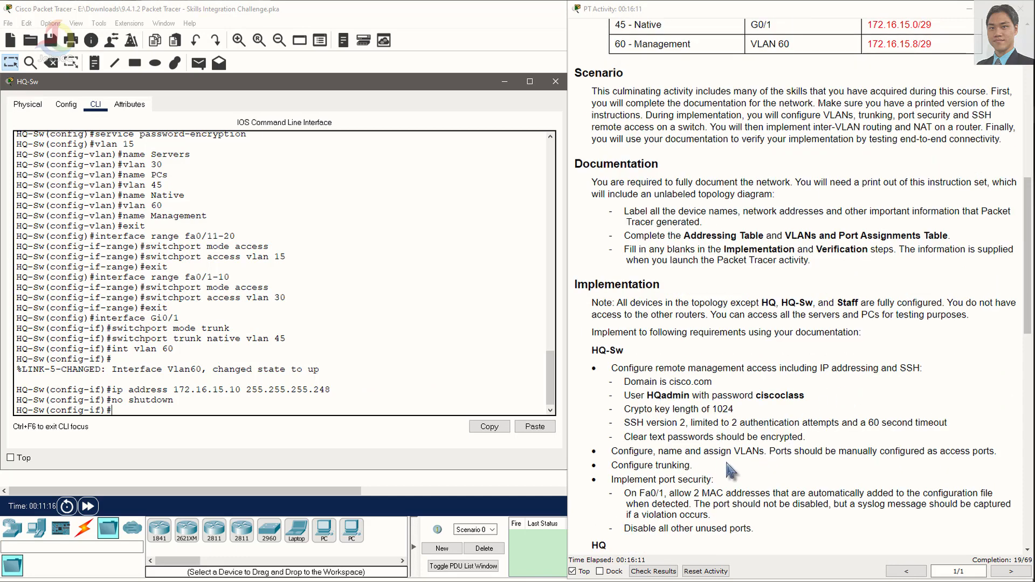
scroll(700, 490, down, 1)
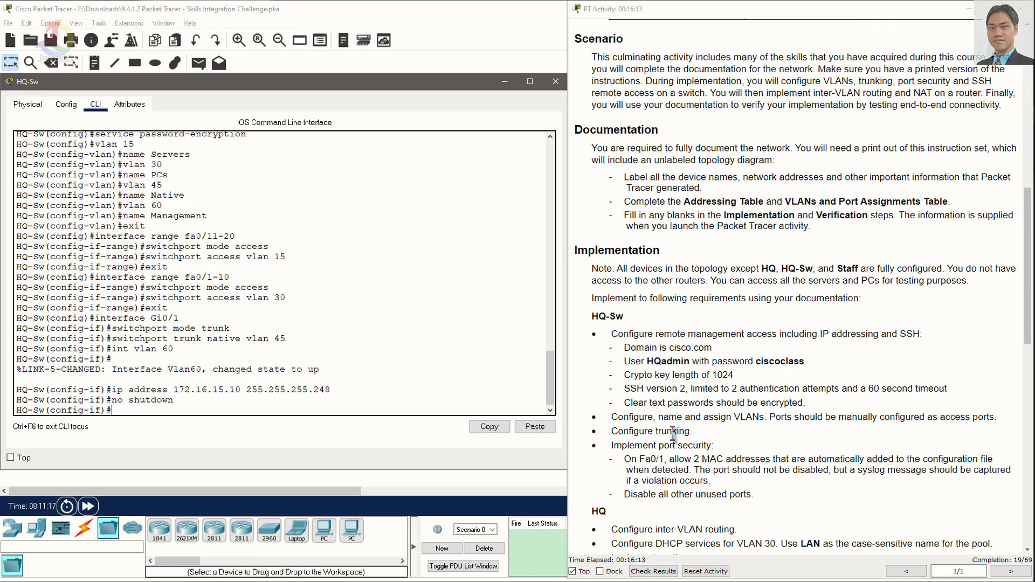
scroll(683, 452, down, 2)
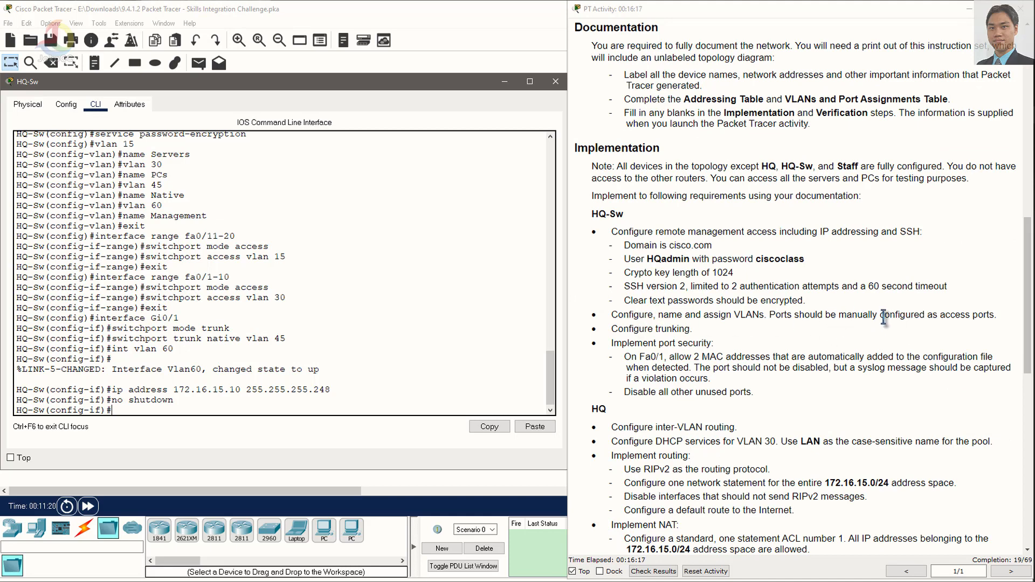
drag(880, 317, 721, 345)
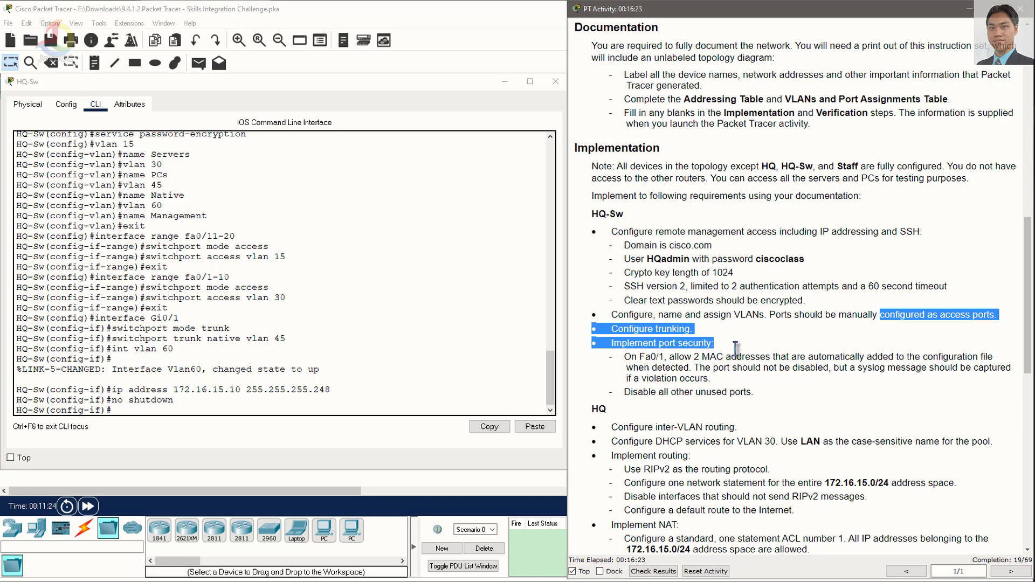
scroll(744, 347, up, 5)
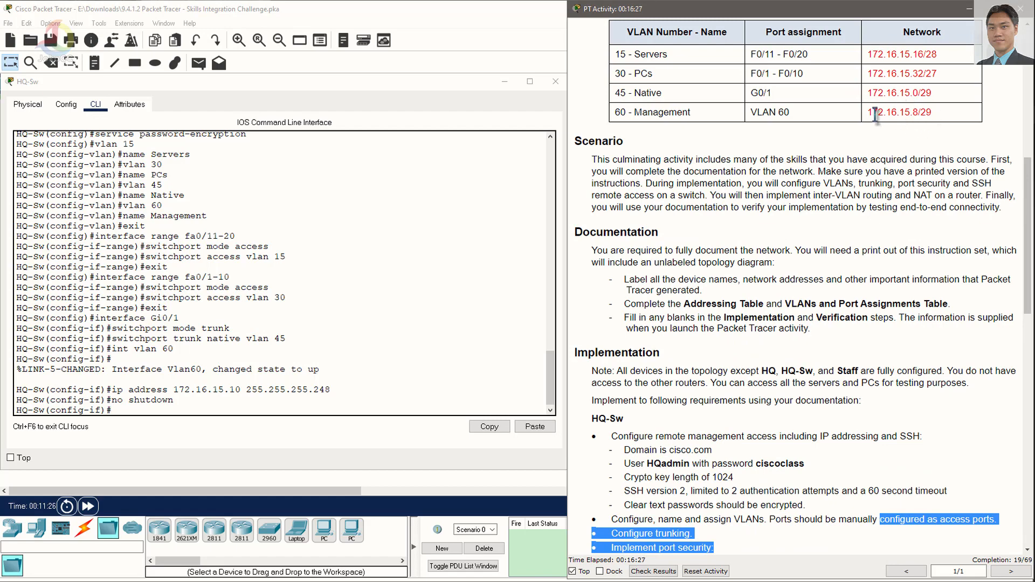
scroll(876, 115, up, 2)
scroll(960, 135, up, 3)
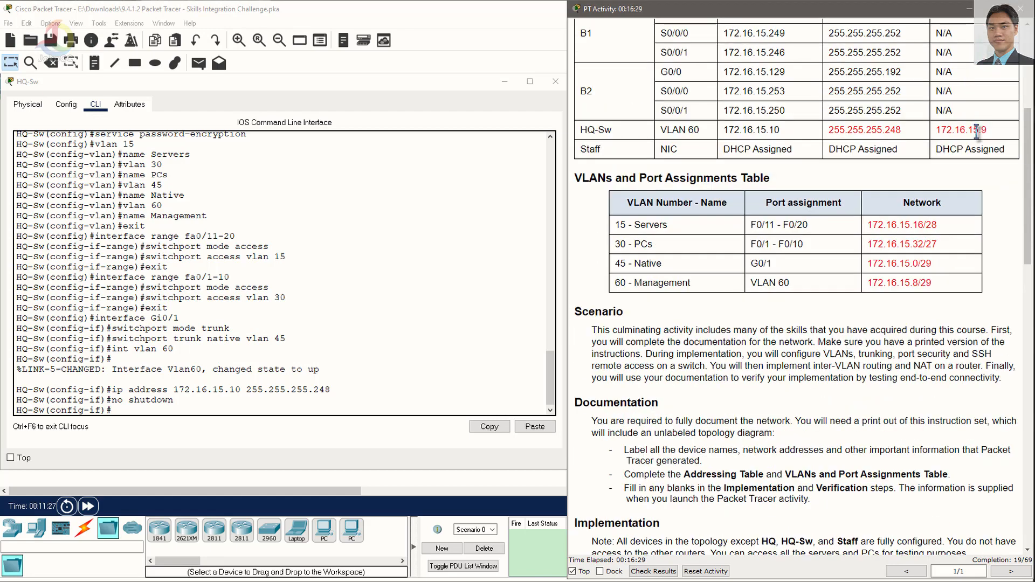
drag(991, 131, 935, 137)
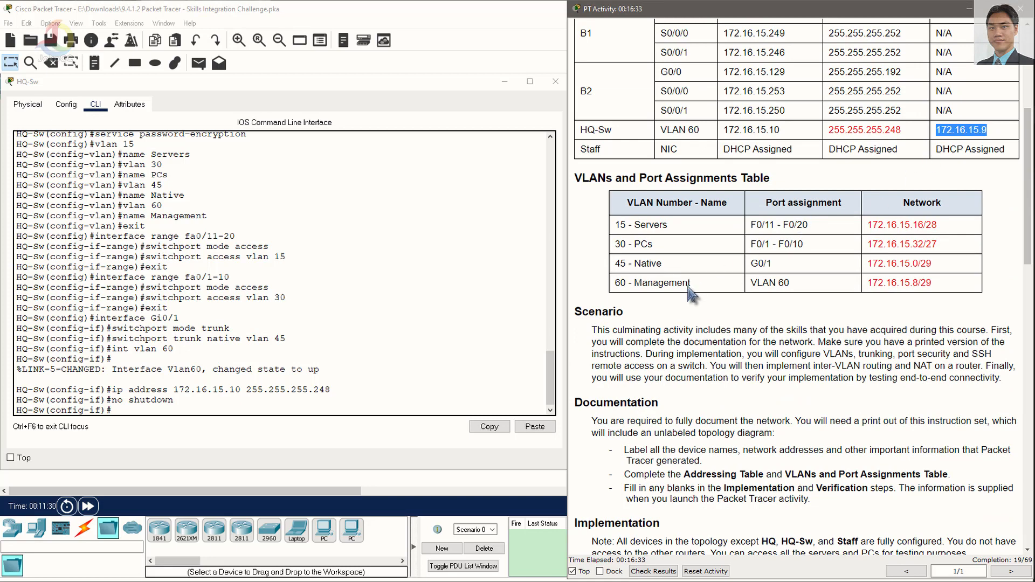
- Leave the VLAN 60 interface and set HQ-Sw's default gateway to 172.16.15.9
click(282, 403)
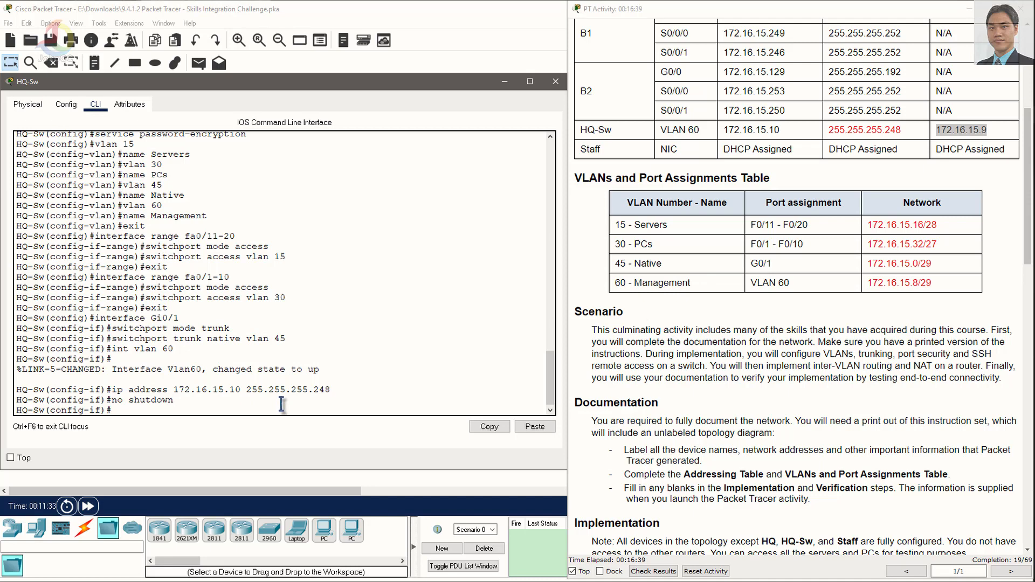
text(exit)
key(Return)
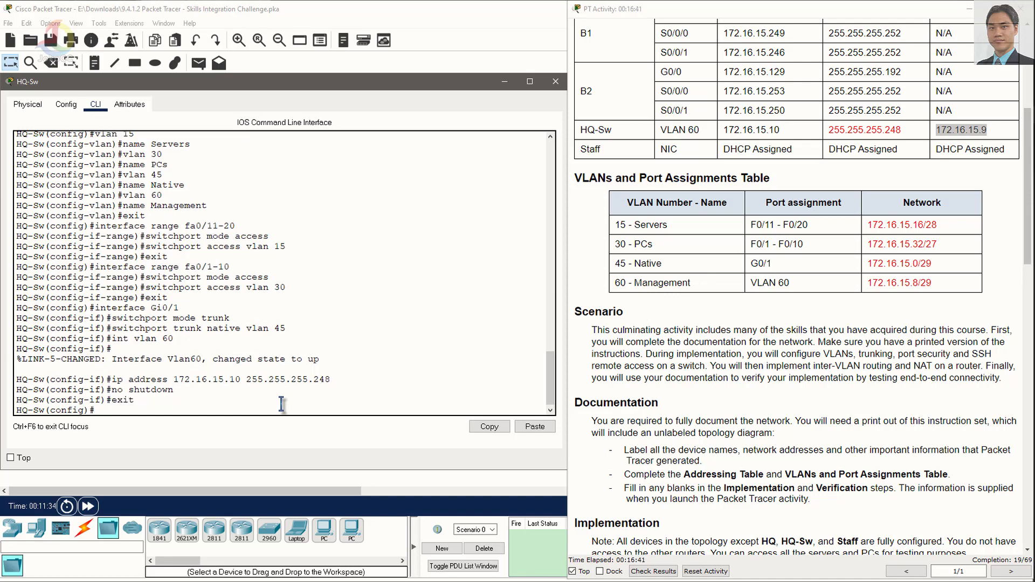
text(ip defa)
text(t)
key(BackSpace)
text(ult-gateway 19)
key(BackSpace)
key(BackSpace)
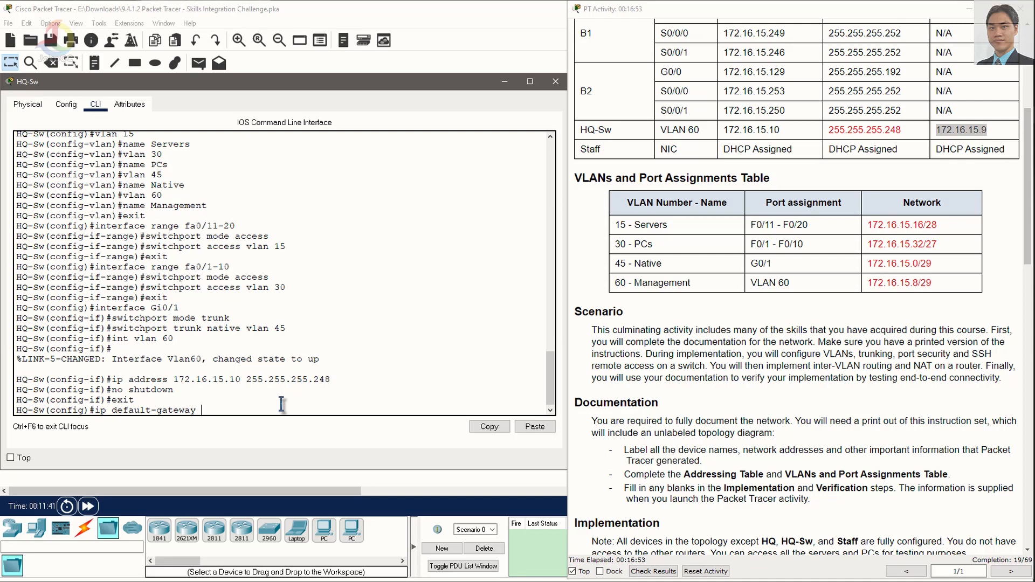
text(172.16.15.9)
key(Return)
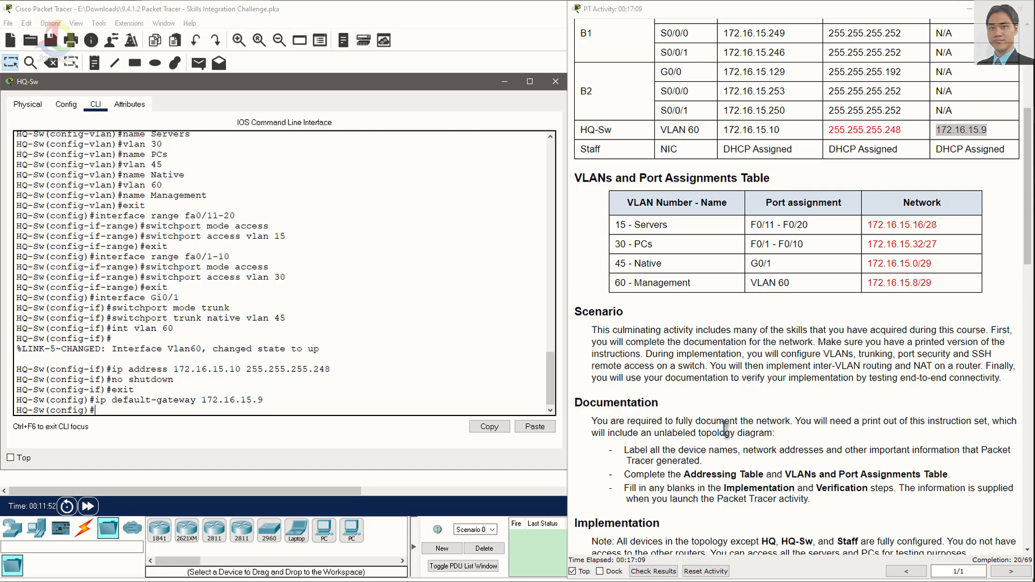
scroll(744, 424, down, 3)
scroll(761, 421, down, 1)
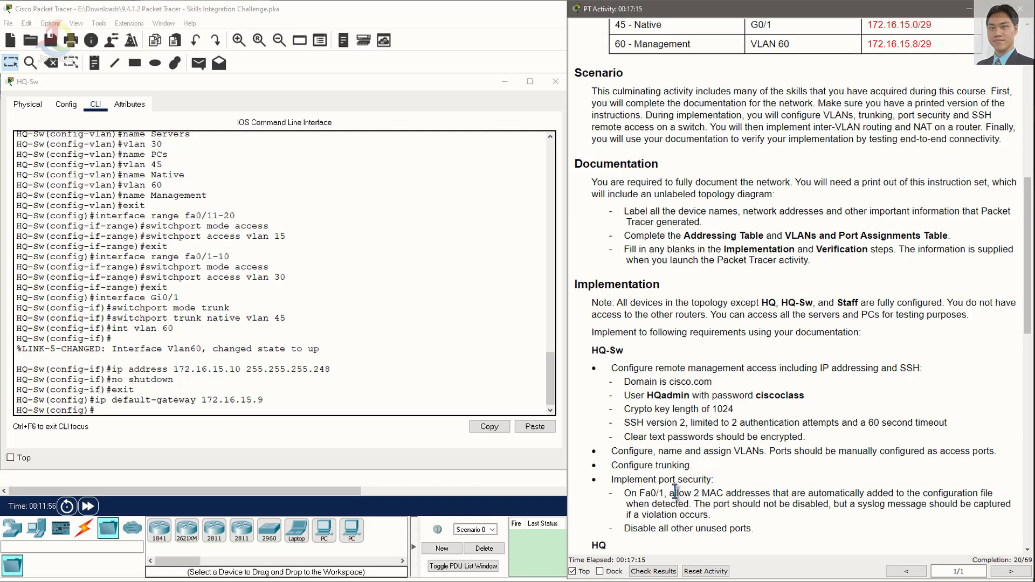
drag(670, 494, 741, 526)
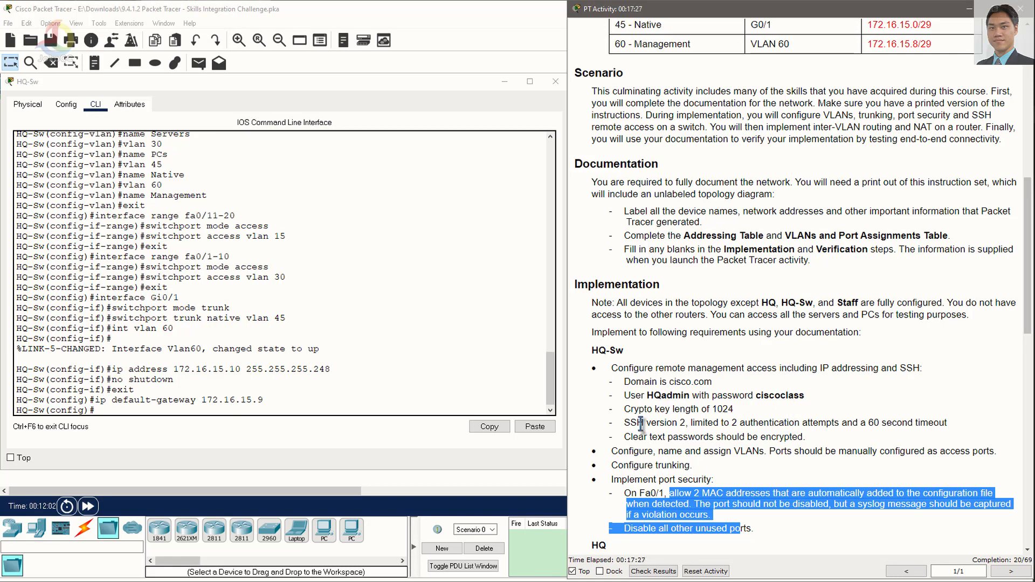
drag(644, 422, 701, 421)
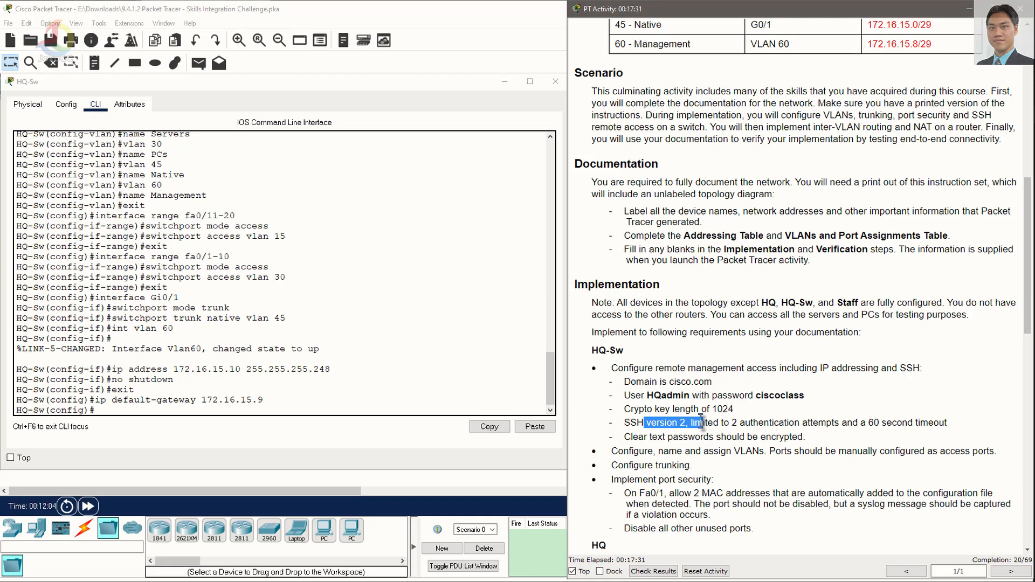
click(212, 408)
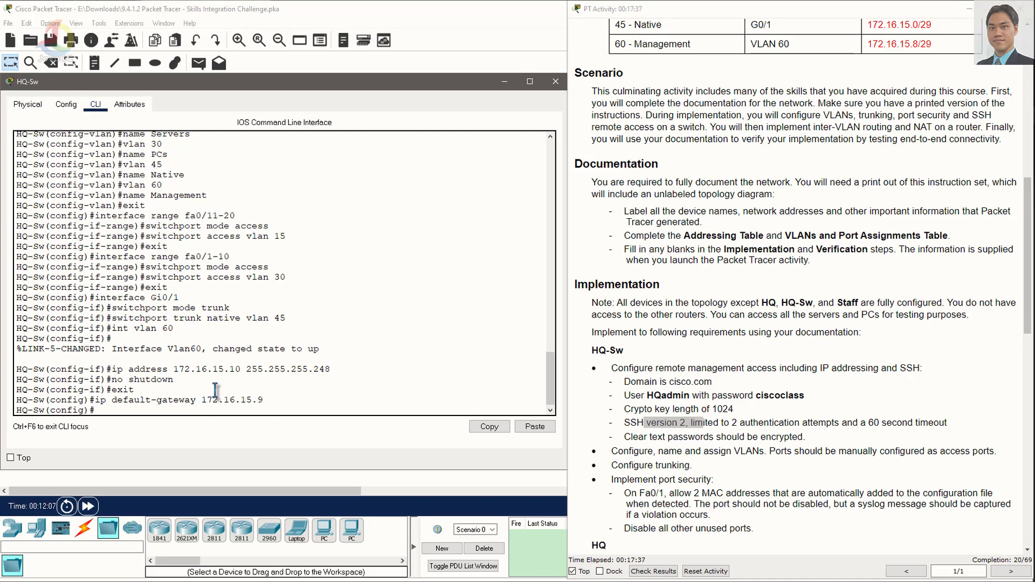
- Enter VTY lines 0–15 and restrict remote access to SSH only
text(line vty 01)
key(BackSpace)
text(15)
key(Return)
text(tra)
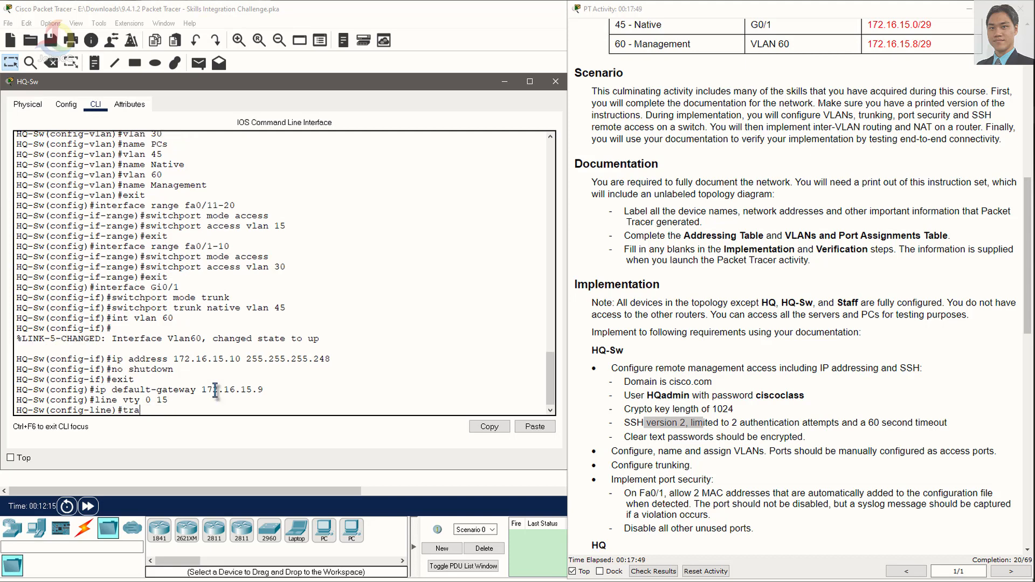
text(nsport input ssh)
key(Return)
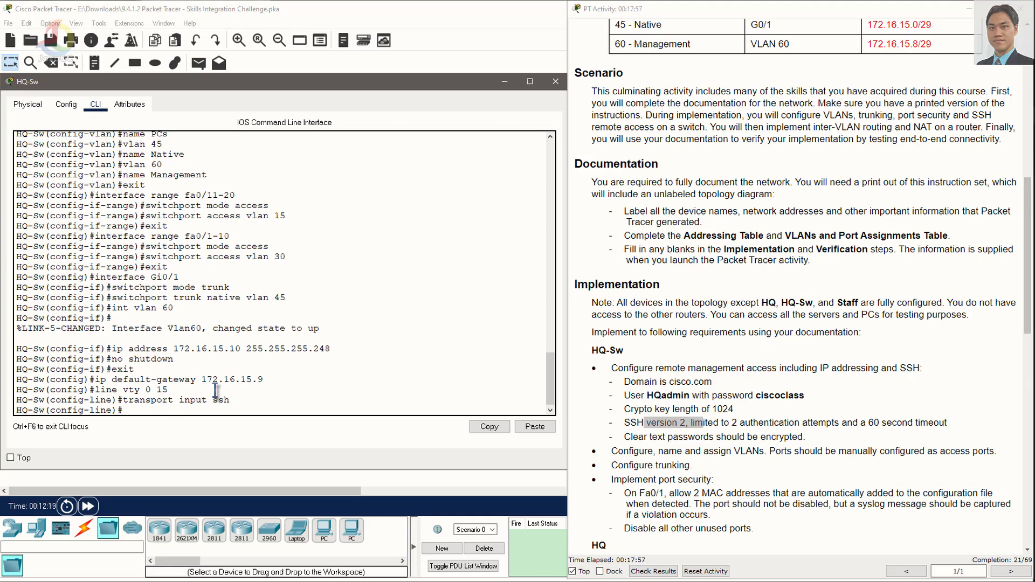
- Require local-user login on the VTY lines and return to global configuration
text(login local)
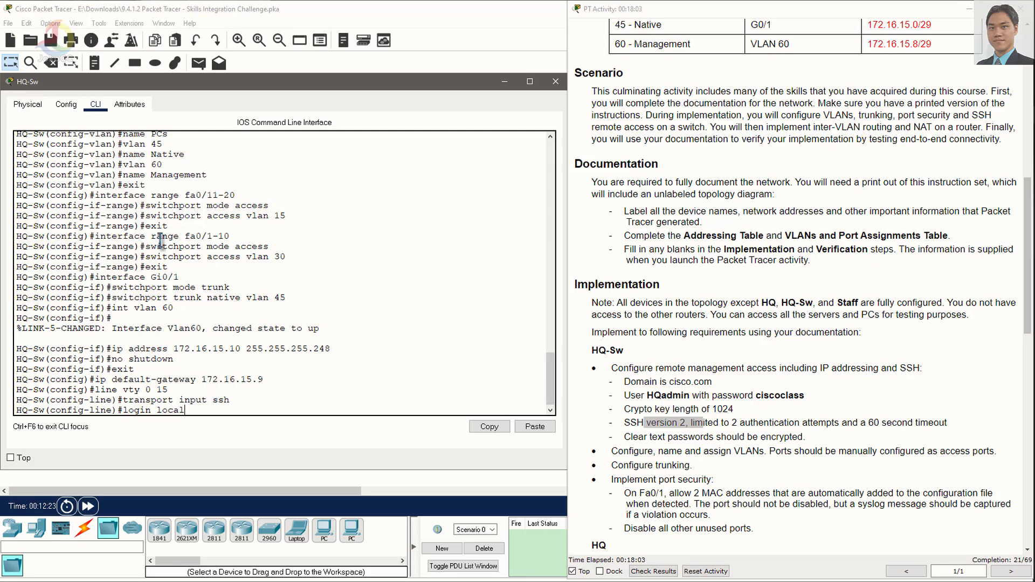
scroll(173, 246, up, 3)
scroll(183, 215, up, 3)
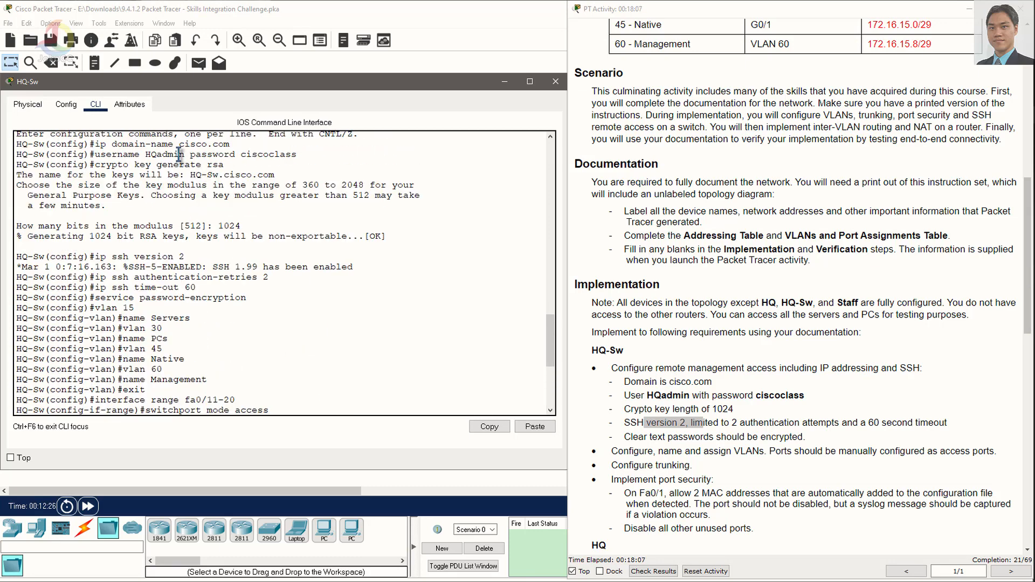
scroll(271, 226, down, 4)
scroll(342, 402, down, 3)
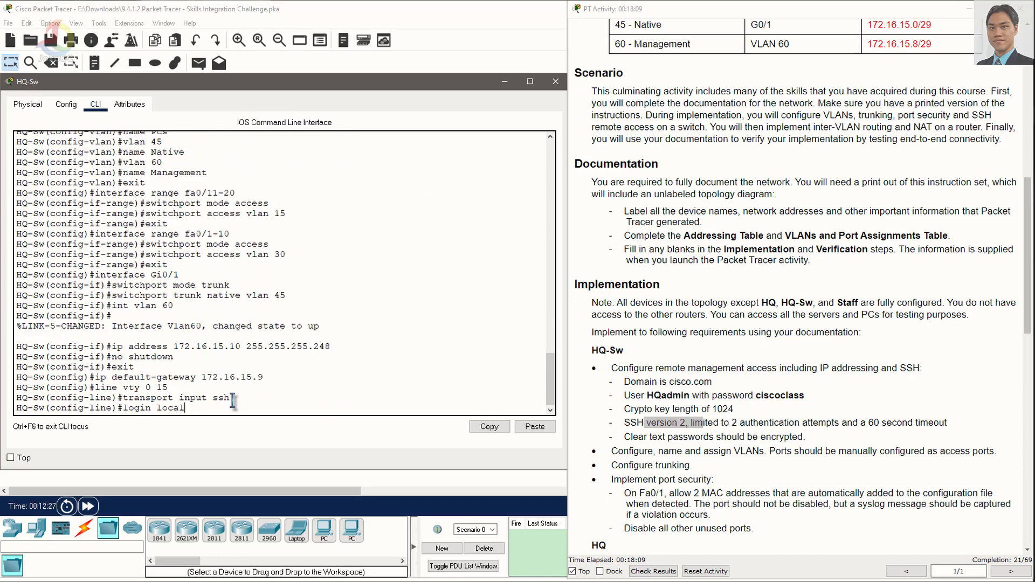
scroll(233, 402, down, 1)
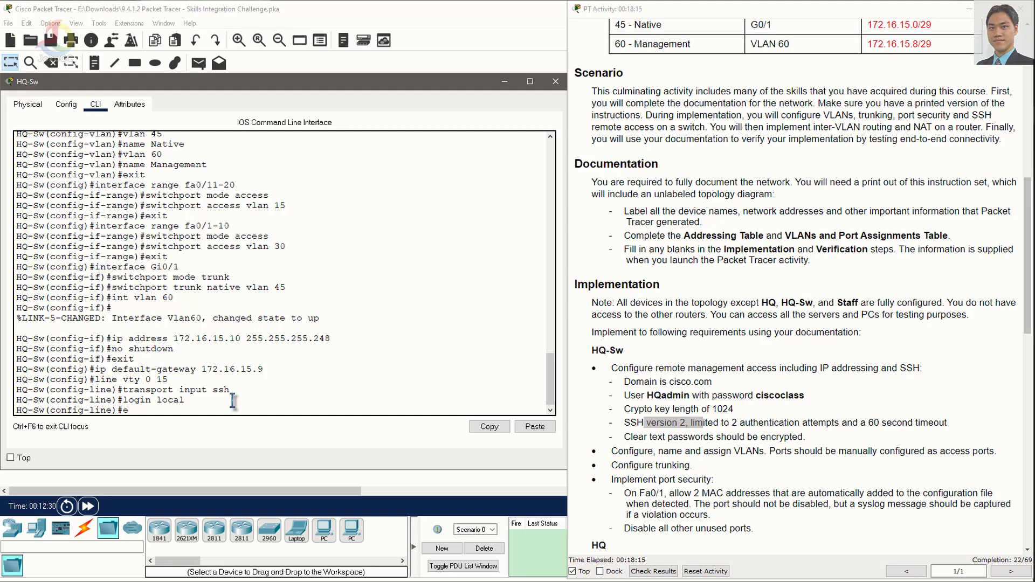
text(exit)
key(Return)
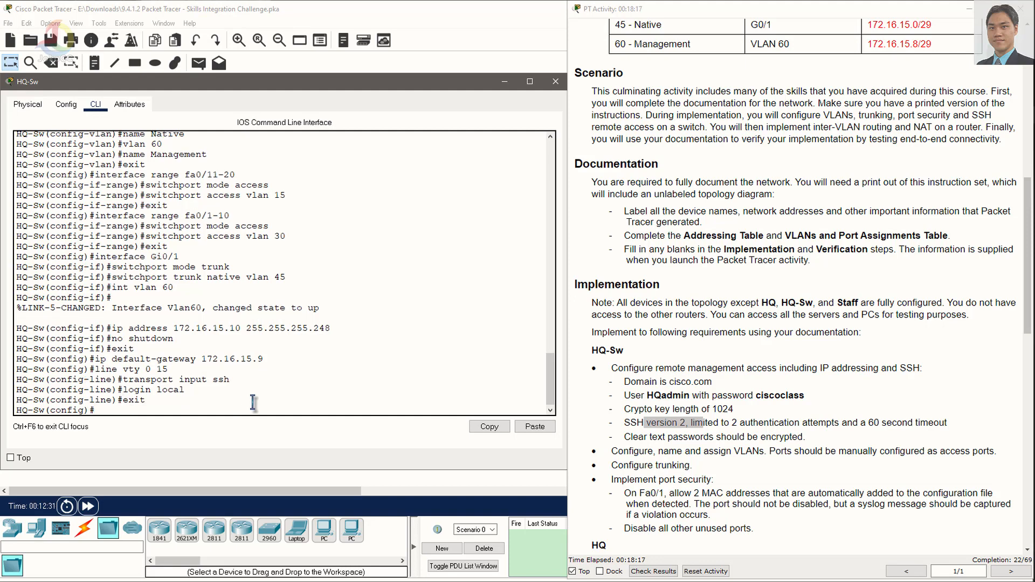
scroll(851, 403, down, 2)
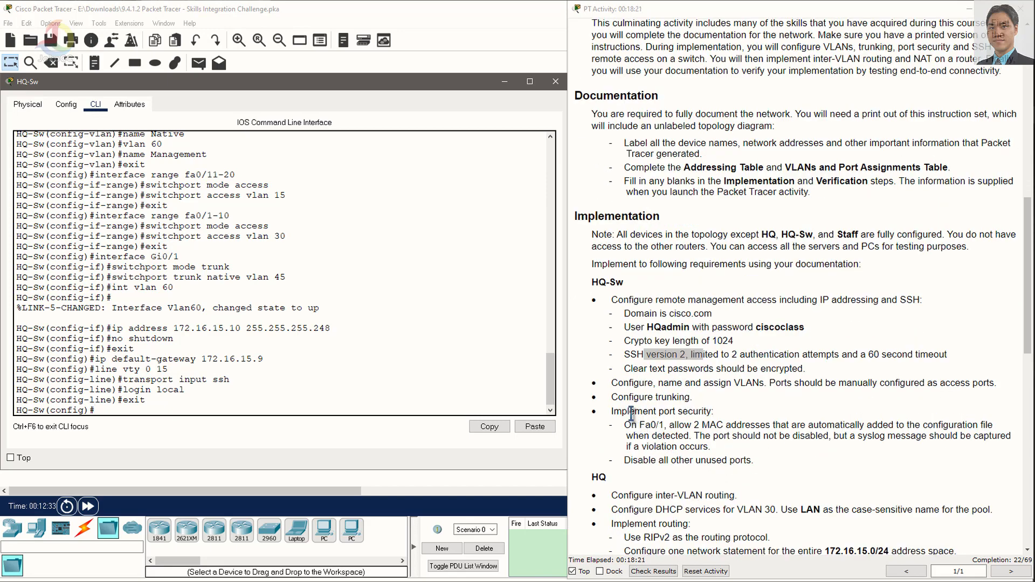
drag(627, 426, 691, 437)
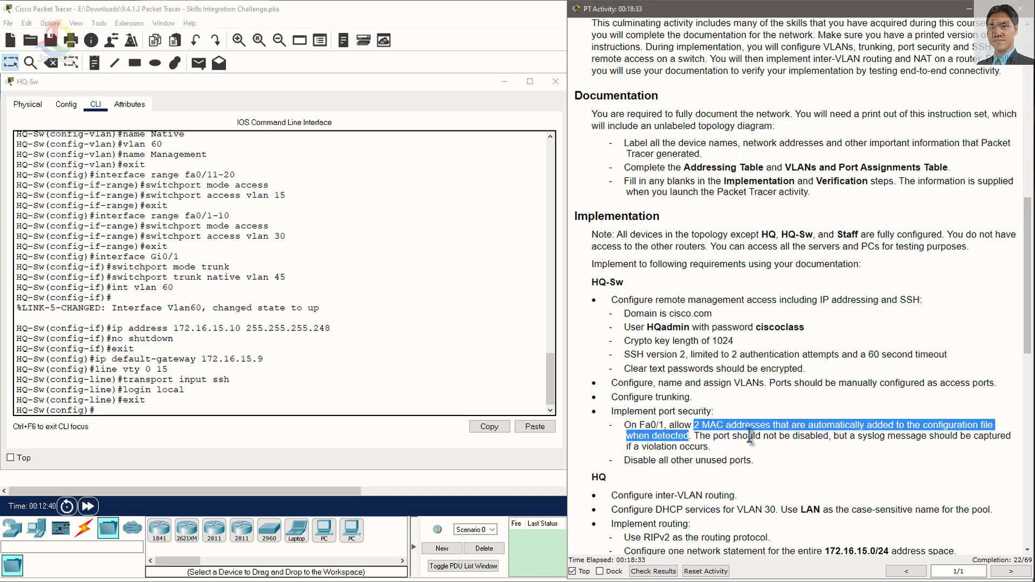
mouse_move(738, 437)
mouse_down()
mouse_move(905, 440)
mouse_move(709, 446)
mouse_move(724, 448)
mouse_up()
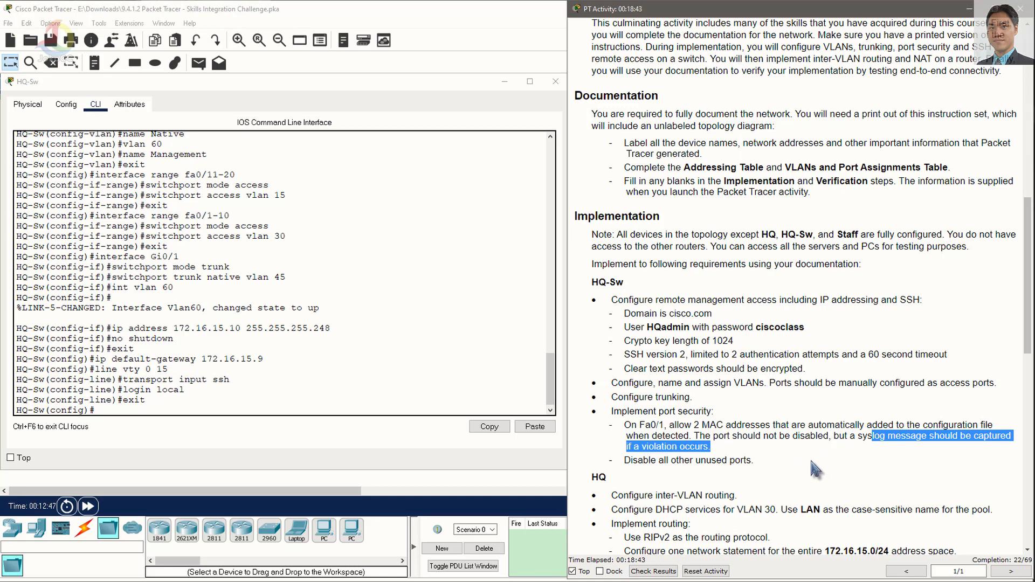
scroll(808, 469, down, 1)
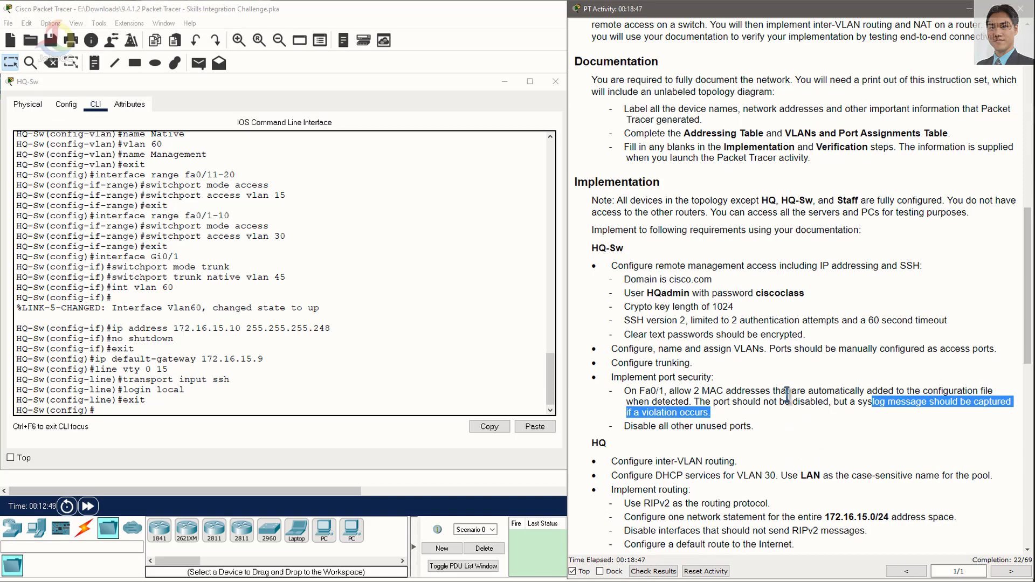
click(289, 398)
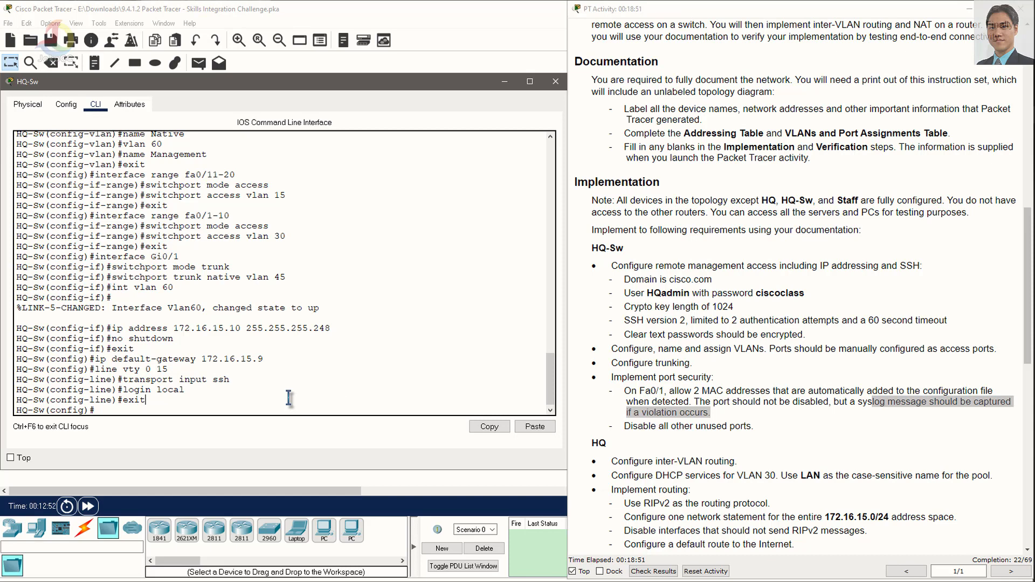
- Enter interface Fa0/1 and enable switchport port security
text(interface fa0/1)
key(Return)
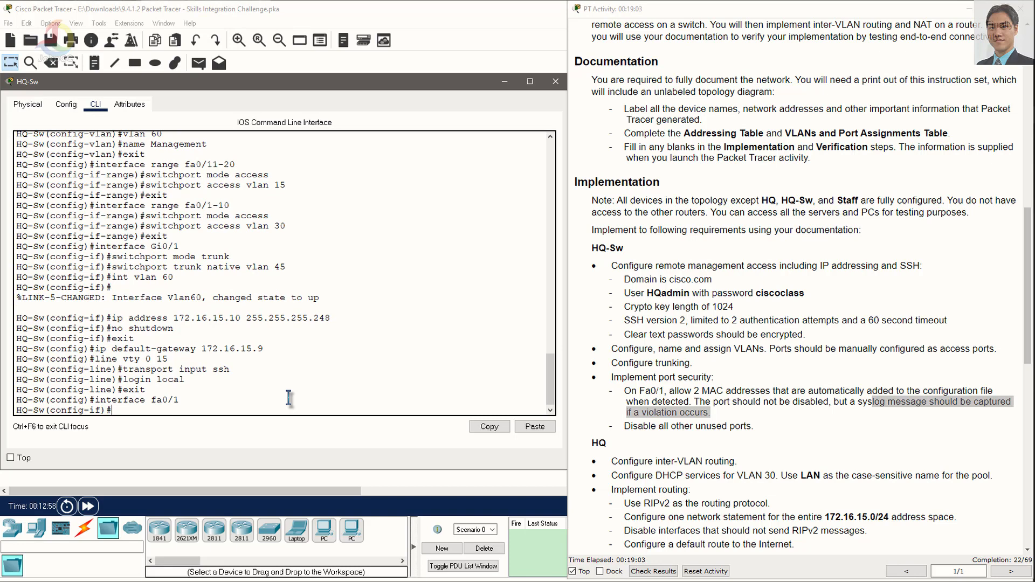
text(switchport port-security)
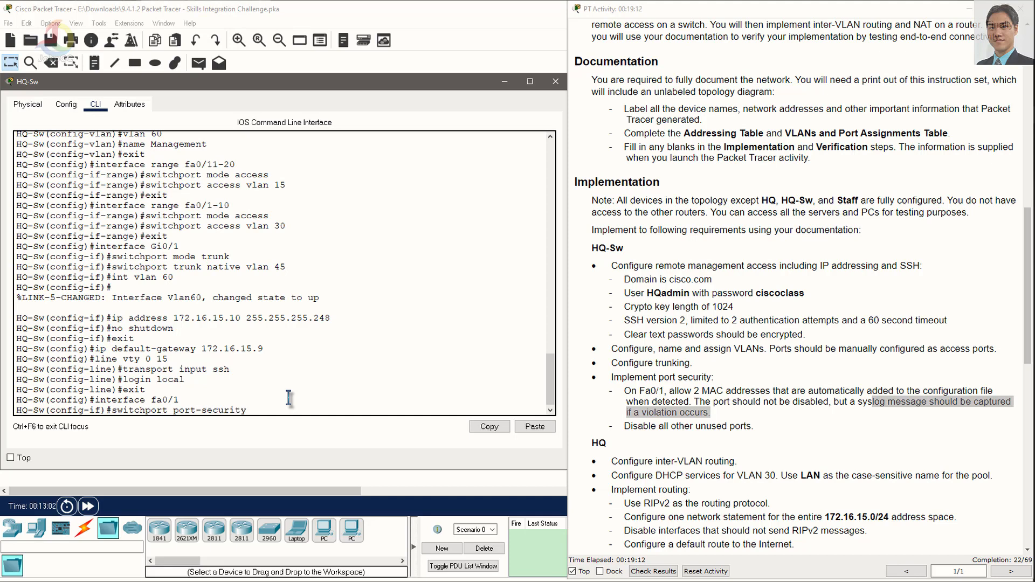
key(Return)
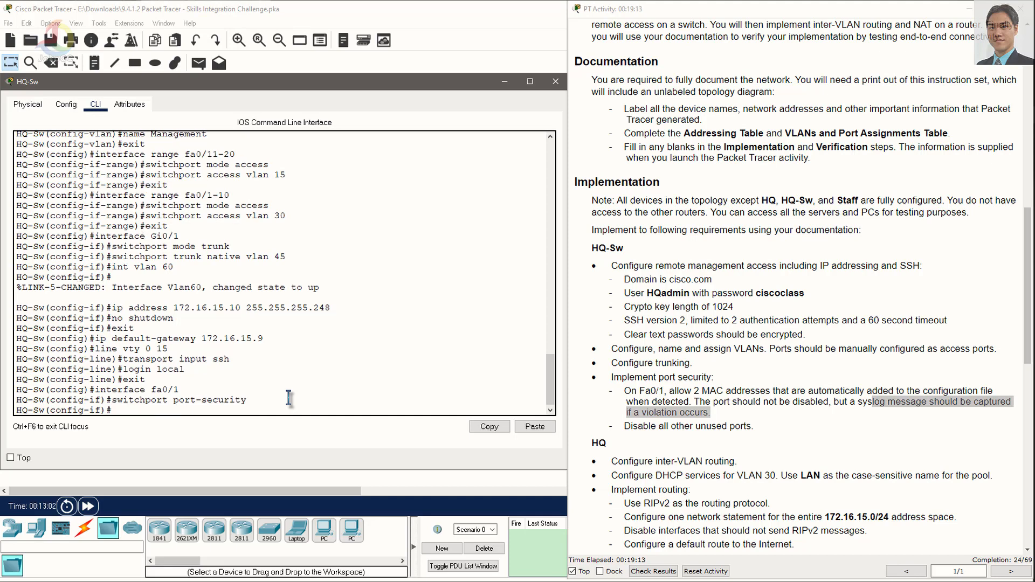
- Limit Fa0/1 to a maximum of 2 MAC addresses and begin the sticky MAC-address command
key(Up)
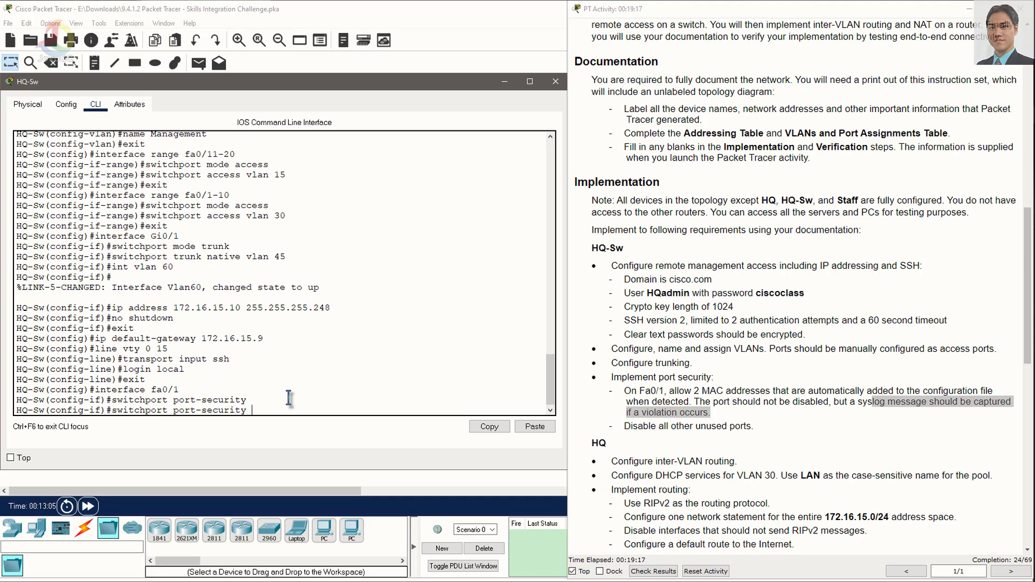
text(maximum 2)
key(Return)
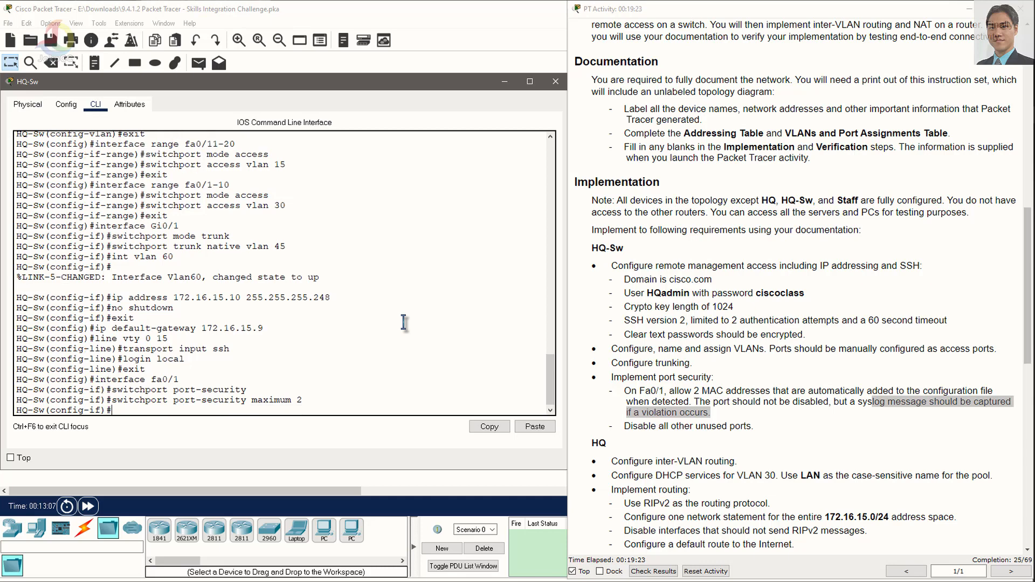
key(Up)
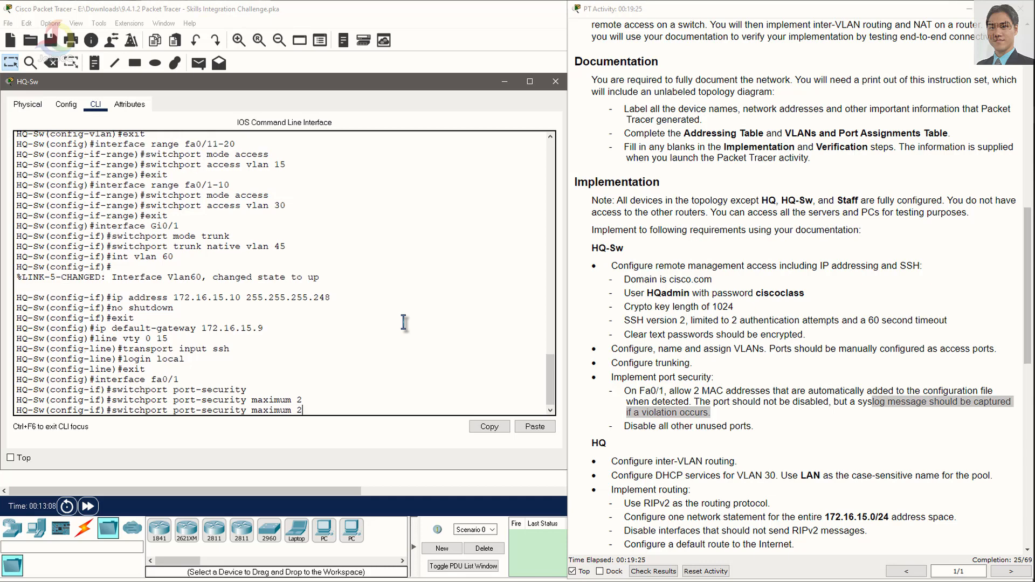
key(BackSpace)
key(BackSpace)
key(BackSpace)
key(BackSpace)
key(BackSpace)
key(BackSpace)
key(BackSpace)
text(c-address sticky)
- Make Fa0/1's learned MAC addresses sticky and set its violation mode to restrict
key(Return)
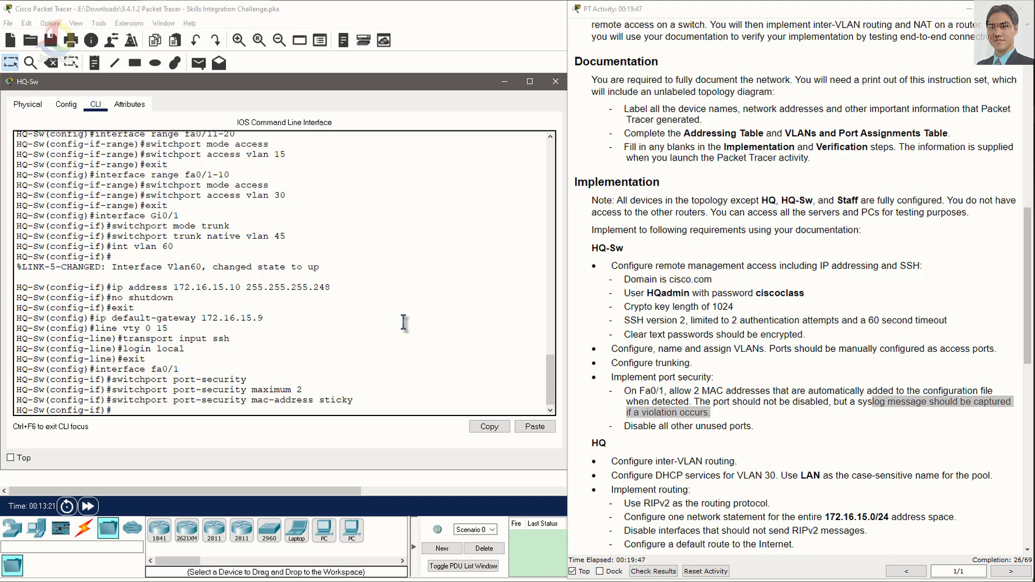
key(Up)
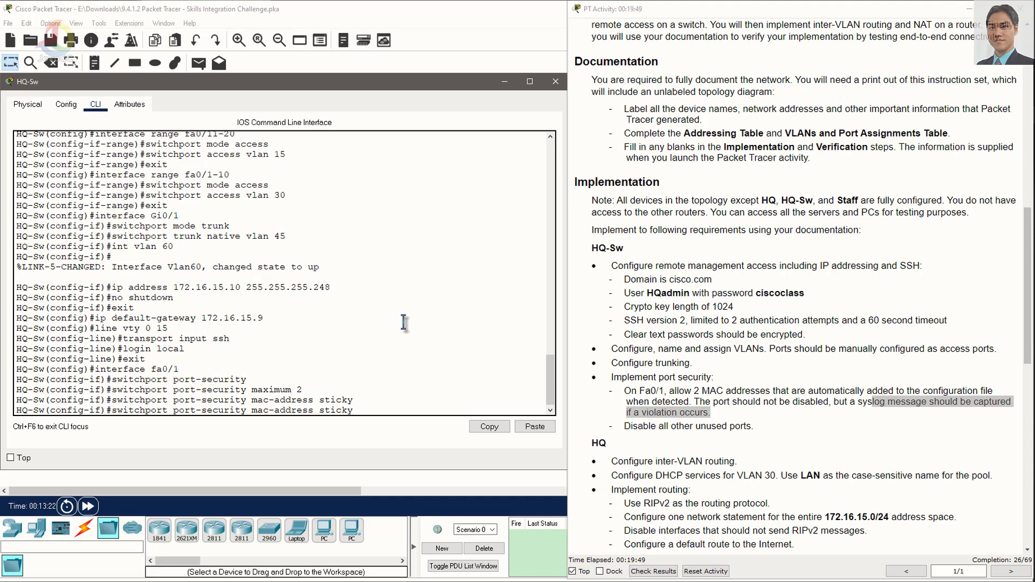
key(BackSpace)
key(BackSpace)
key(BackSpace)
key(BackSpace)
key(BackSpace)
key(BackSpace)
key(BackSpace)
key(BackSpace)
key(BackSpace)
key(BackSpace)
key(BackSpace)
key(BackSpace)
key(BackSpace)
key(BackSpace)
key(BackSpace)
text(violation ?)
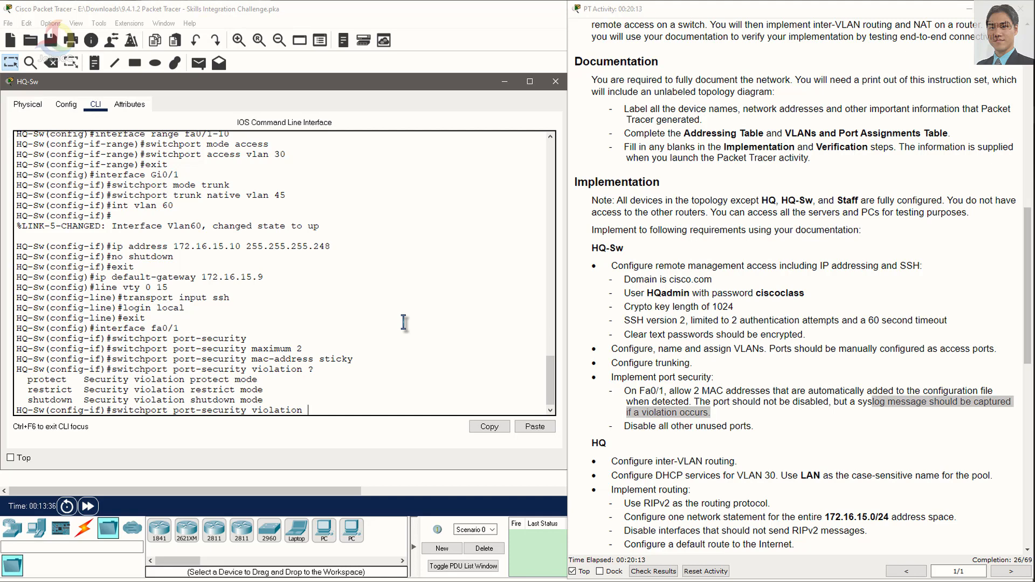
text(restrui)
text(ri)
text(ct)
key(Return)
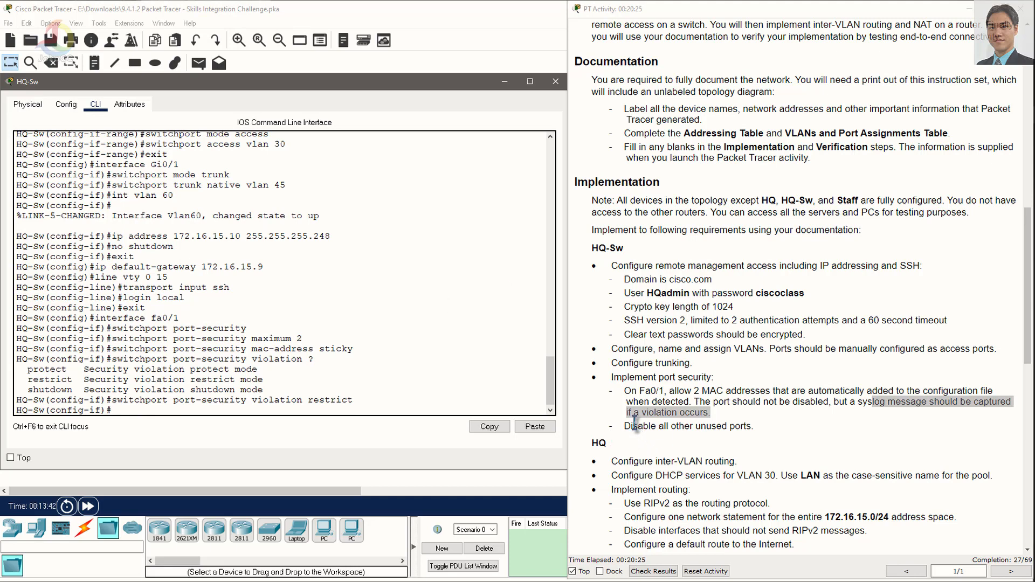
- Mark the disable-unused-ports requirement and minimize the HQ-Sw window to show the logical topology
drag(634, 425, 747, 425)
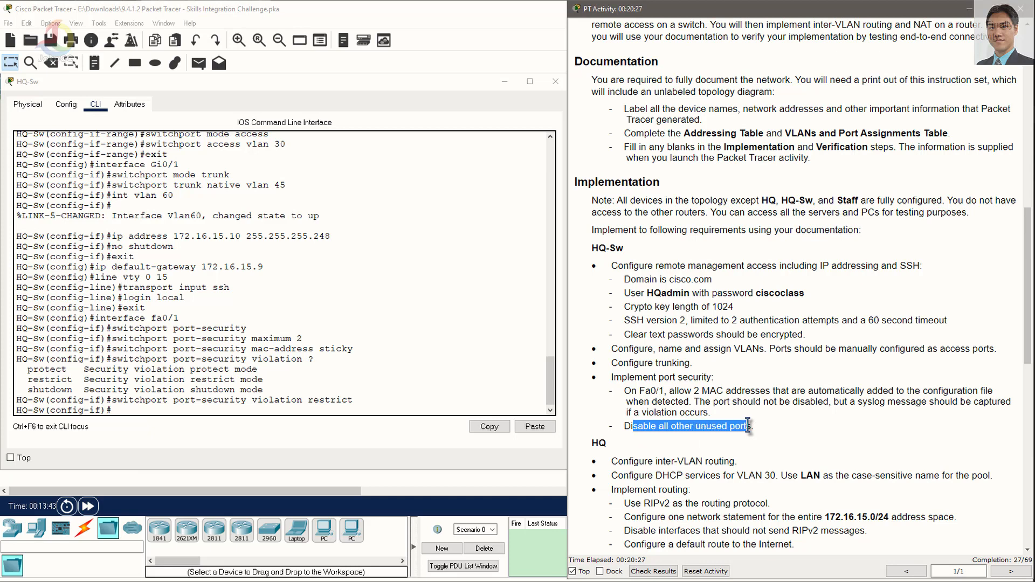
click(315, 409)
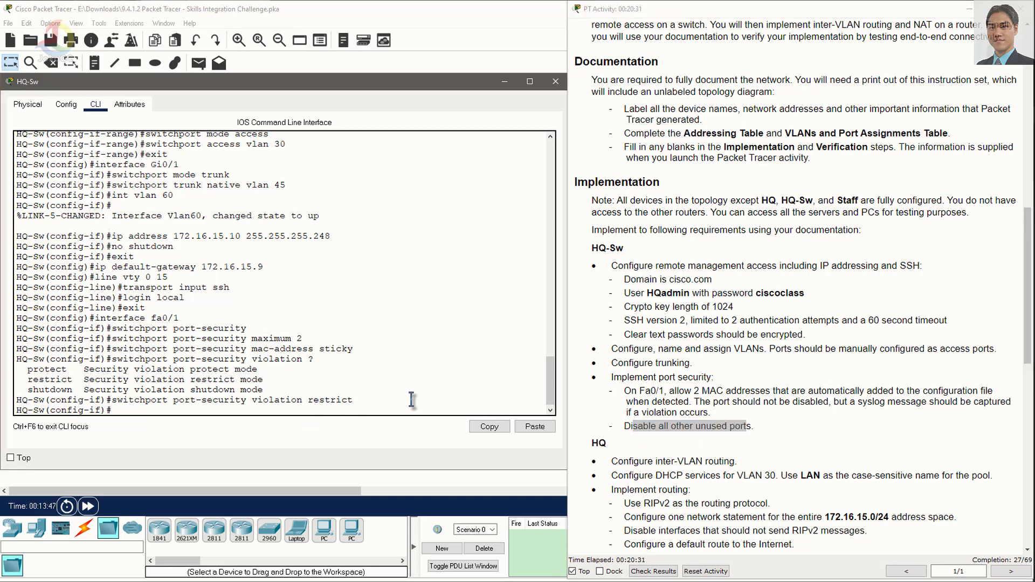
scroll(769, 378, up, 3)
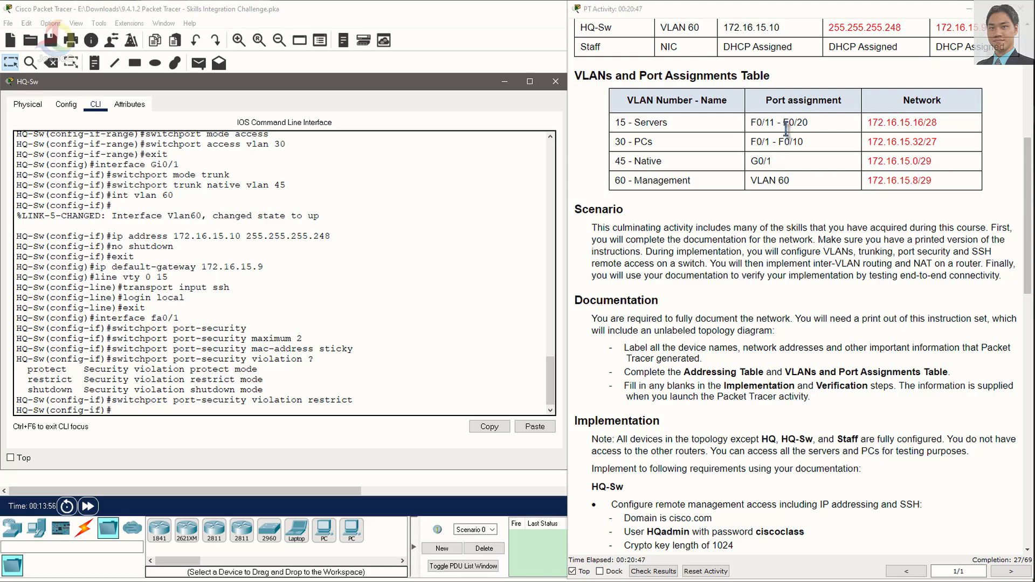
scroll(619, 204, up, 1)
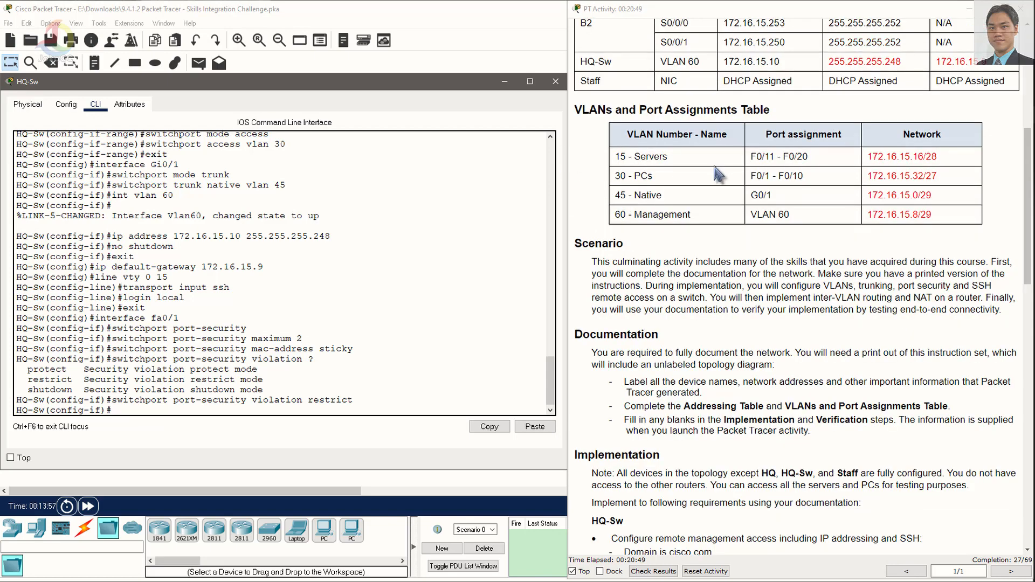
click(502, 82)
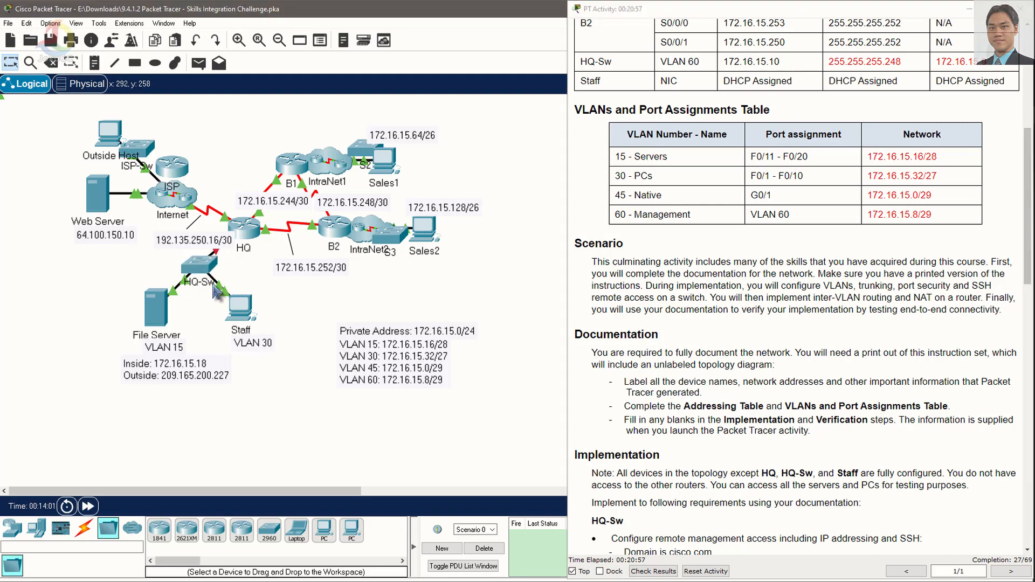
- Display HQ-Sw's port summary with Fa0/1 in VLAN 30 and Vlan60 at 172.16.15.10/29
mouse_move(213, 284)
mouse_move(195, 267)
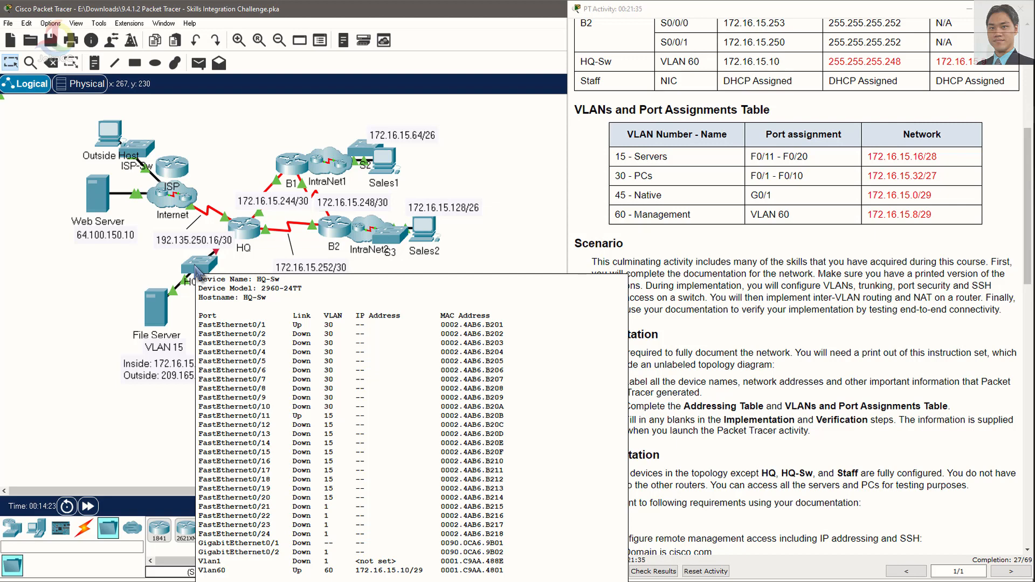
- Open HQ-Sw's window at its CLI from the logical topology
click(198, 268)
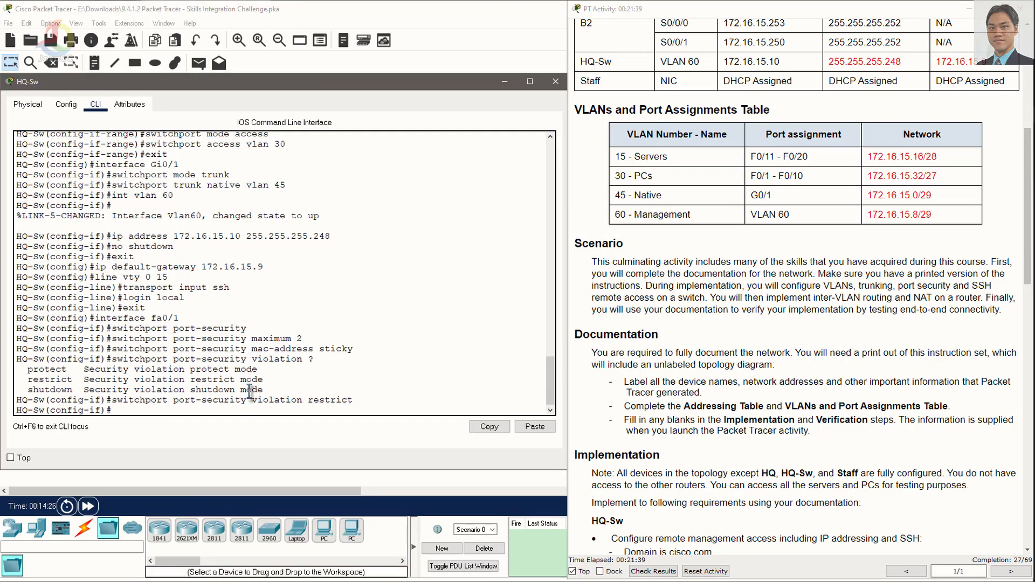
- Begin the command 'interface range fa0/2-10, fa0/12-24, gi0/' in HQ-Sw's CLI
text(interface rang)
text(e fa0/2-10, fa)
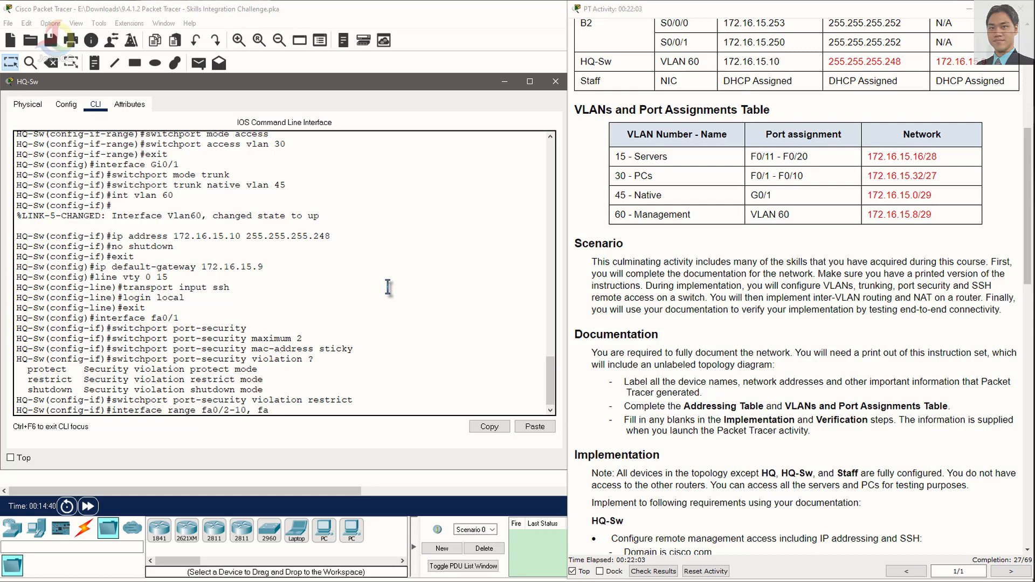
text(/12)
text(gi0/2)
- Check which HQ-Sw ports are in use on the topology, then return to its CLI
click(555, 80)
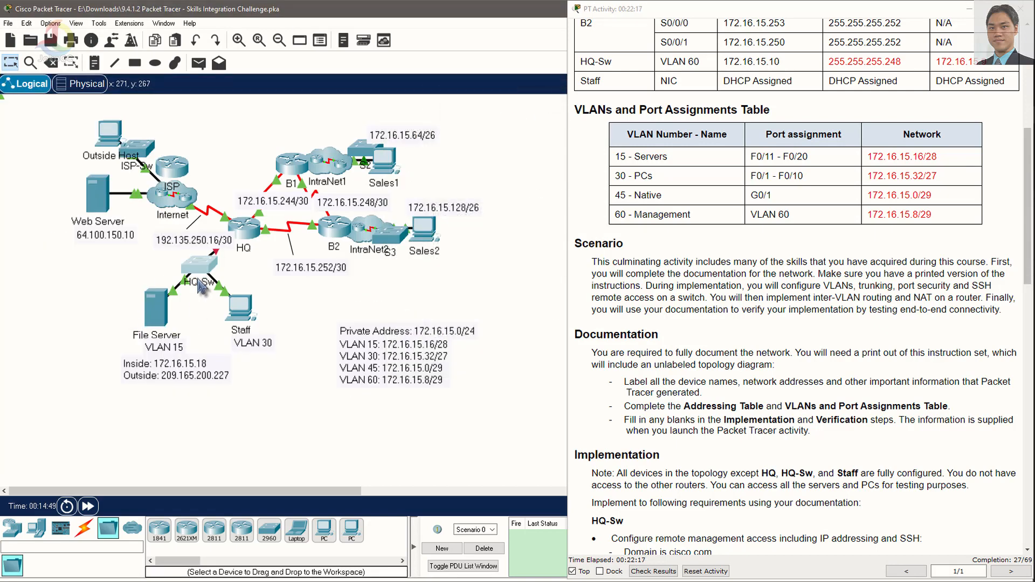
mouse_move(199, 269)
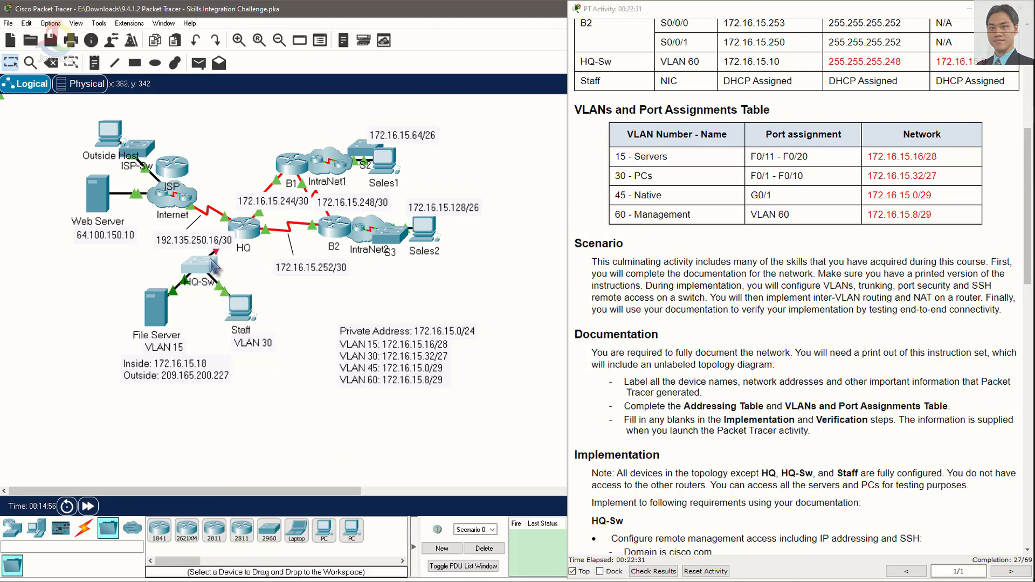
click(211, 264)
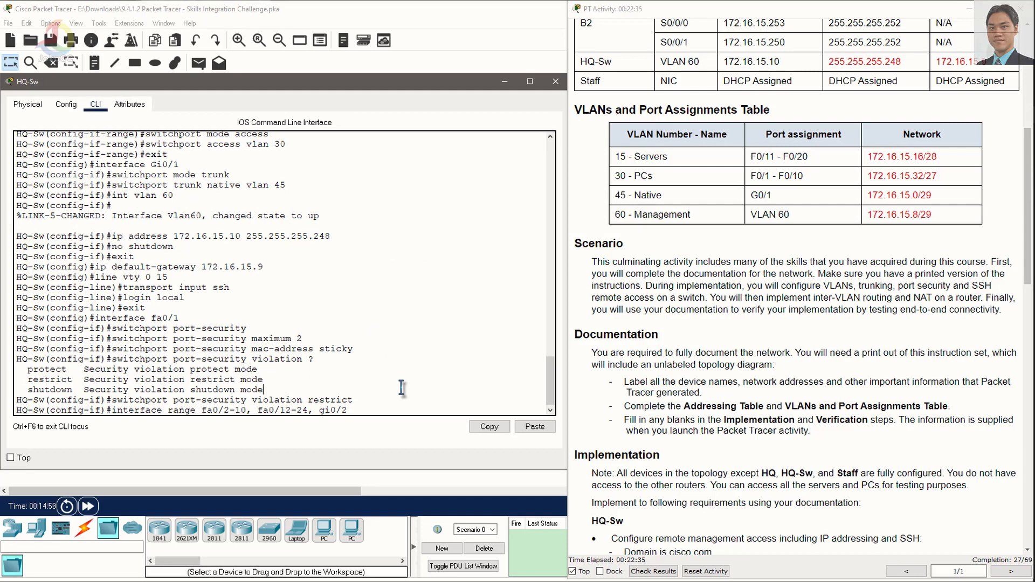
- Finish the range with gi0/2 and shut down fa0/2-10, fa0/12-24 and gi0/2
key(Return)
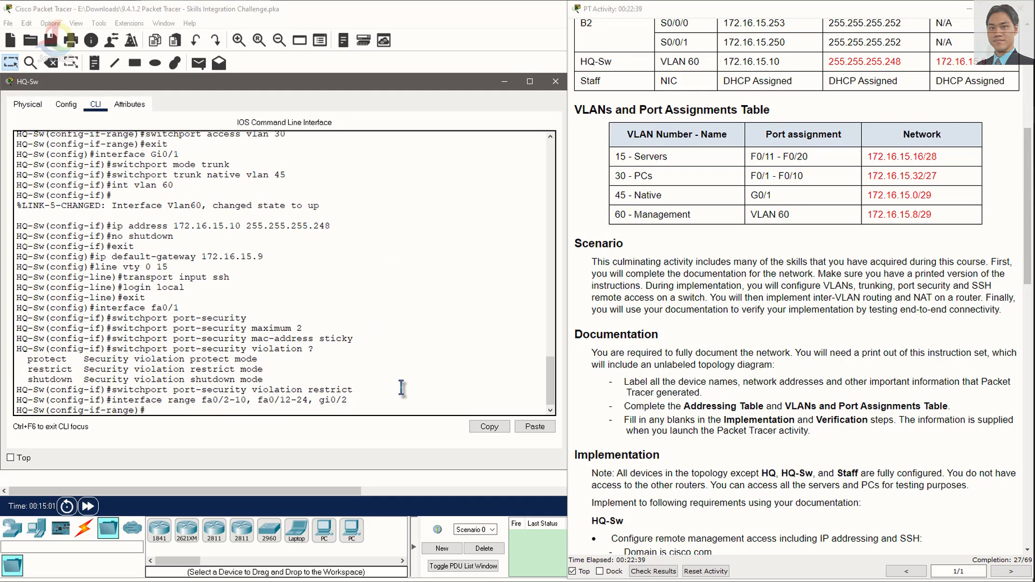
text(shud)
text(down)
key(Return)
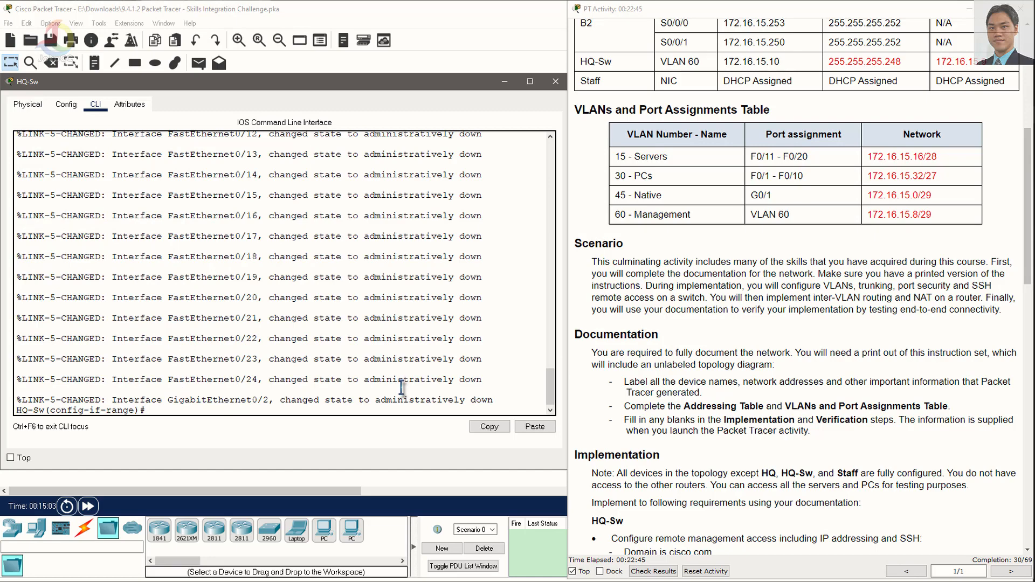
scroll(332, 370, up, 3)
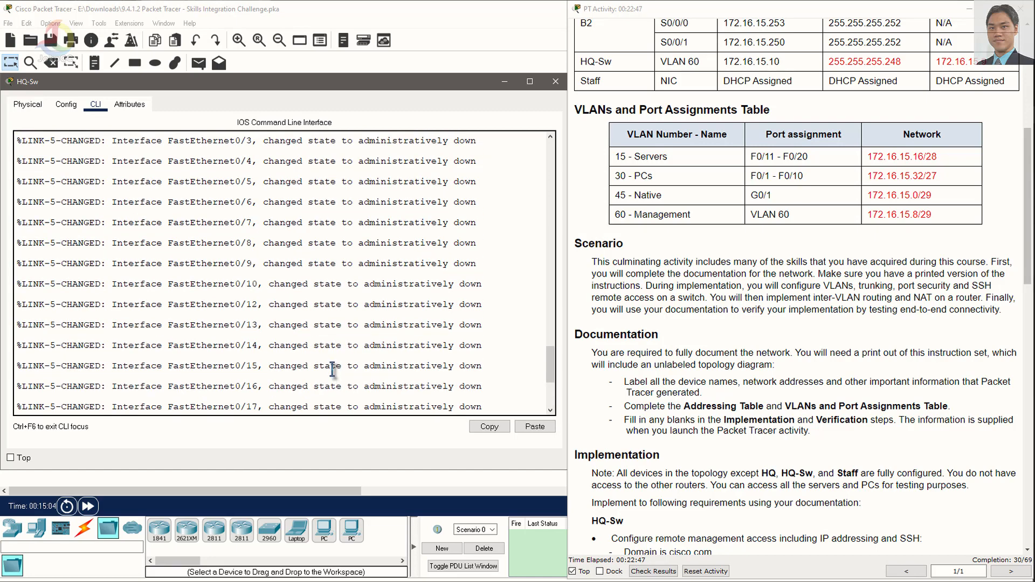
scroll(332, 369, down, 3)
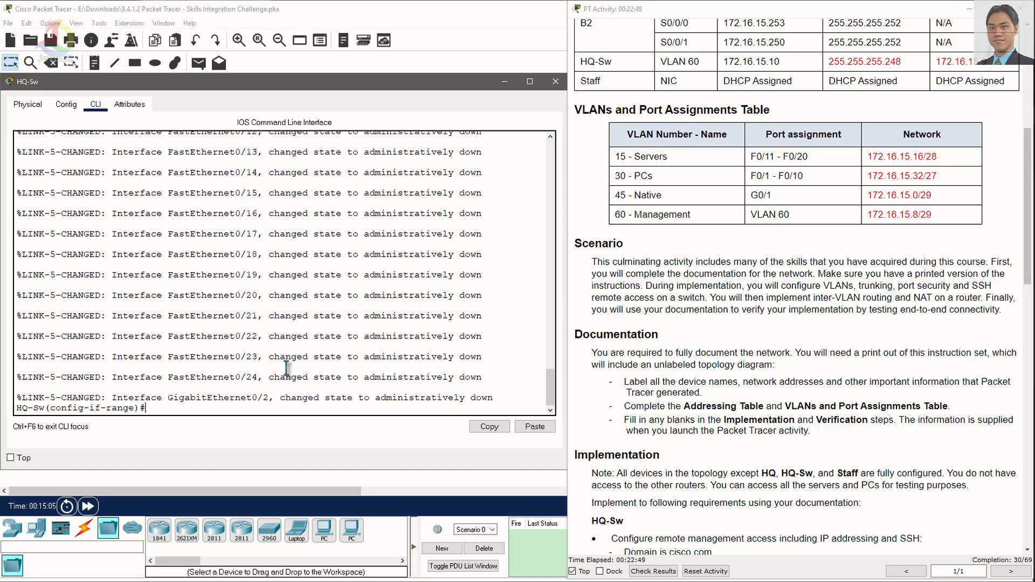
scroll(795, 356, down, 5)
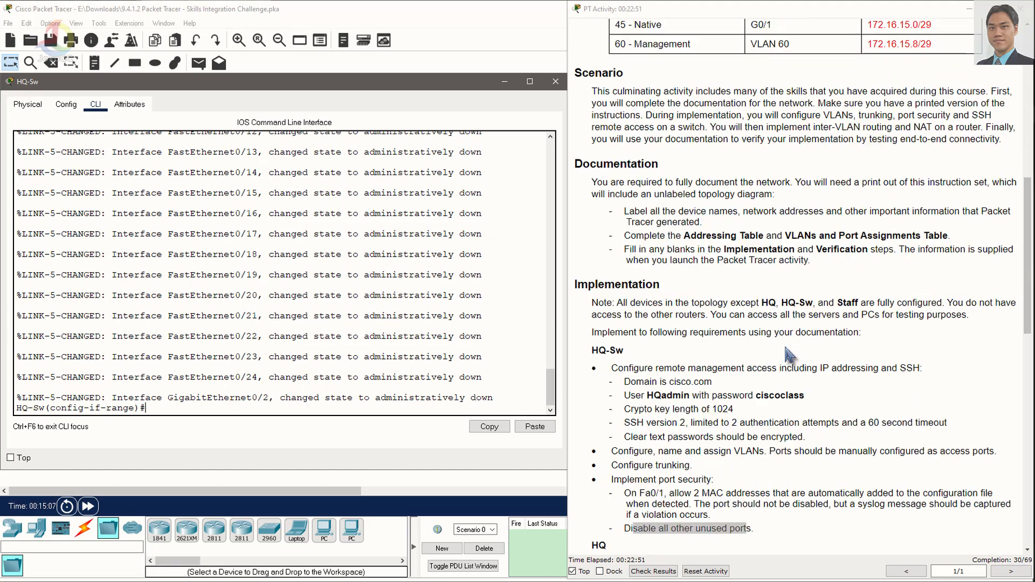
- Minimize HQ-Sw and highlight the HQ 'Configure inter-VLAN routing' task in the instructions
scroll(789, 356, down, 3)
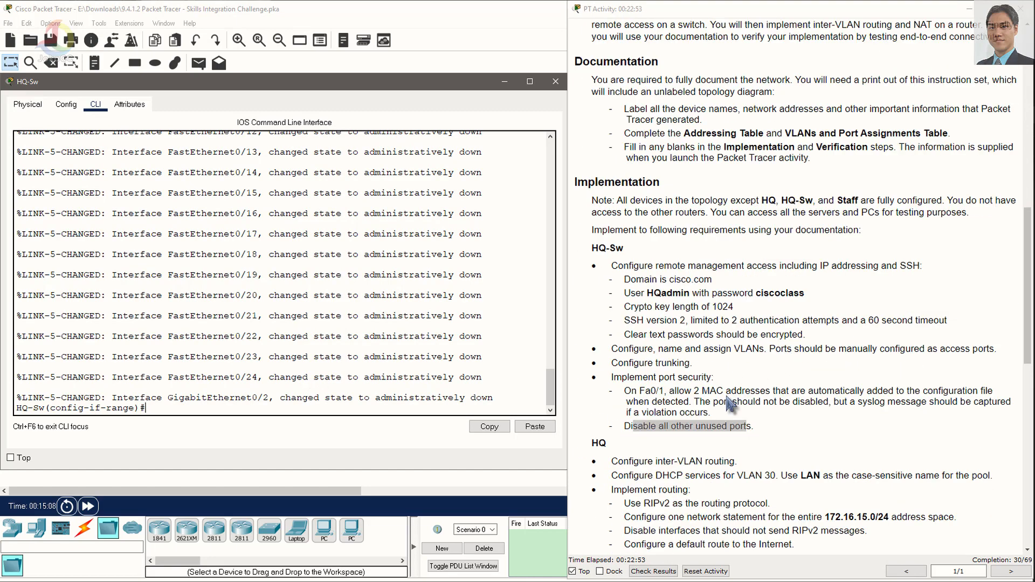
scroll(731, 403, down, 1)
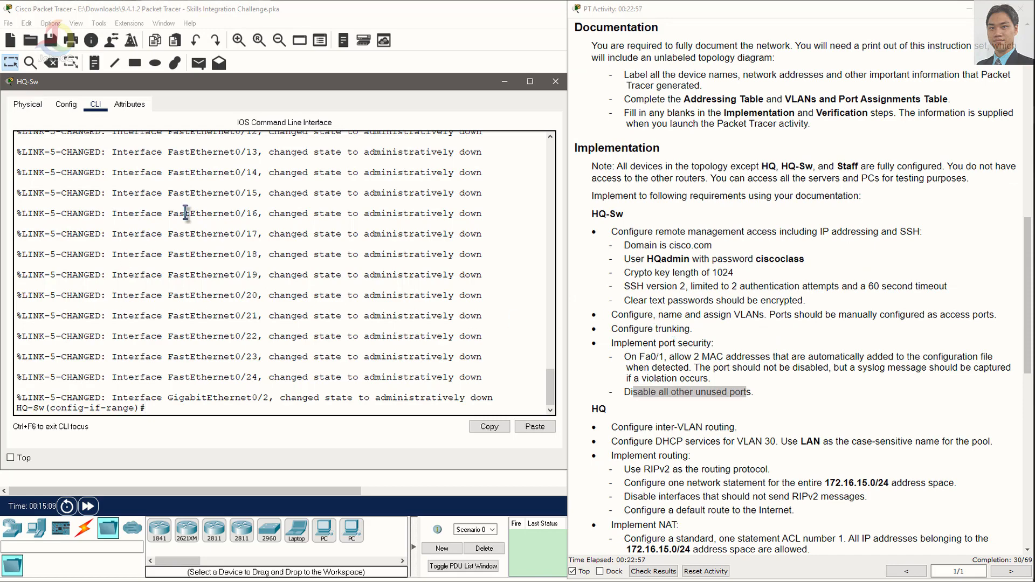
click(504, 82)
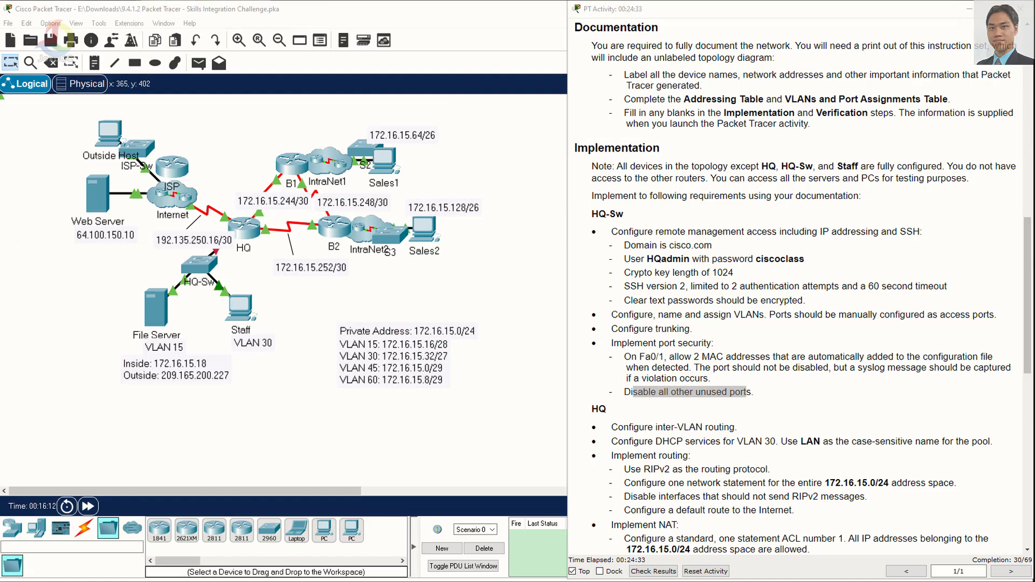
scroll(657, 409, down, 3)
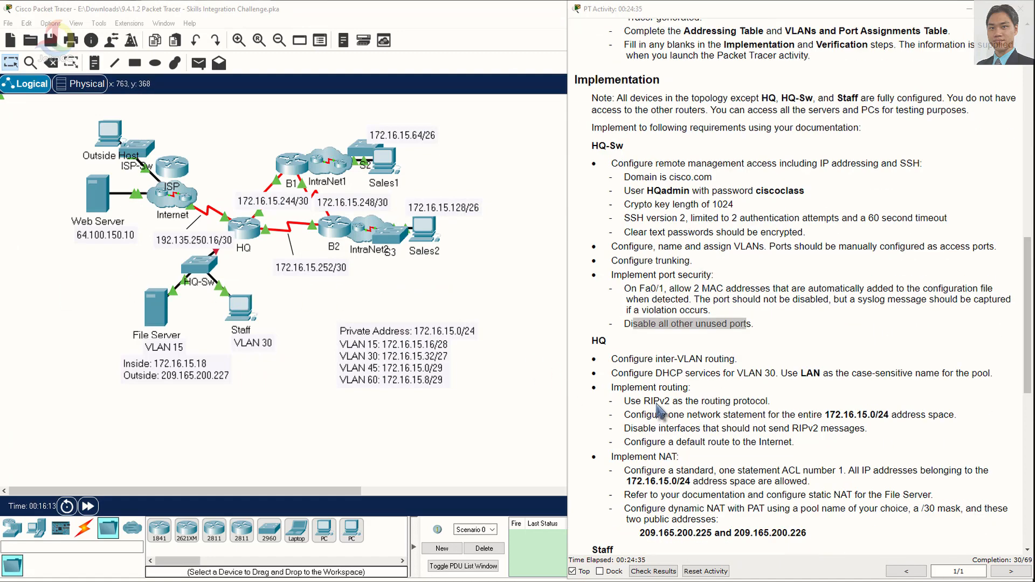
scroll(659, 411, down, 2)
scroll(671, 306, down, 4)
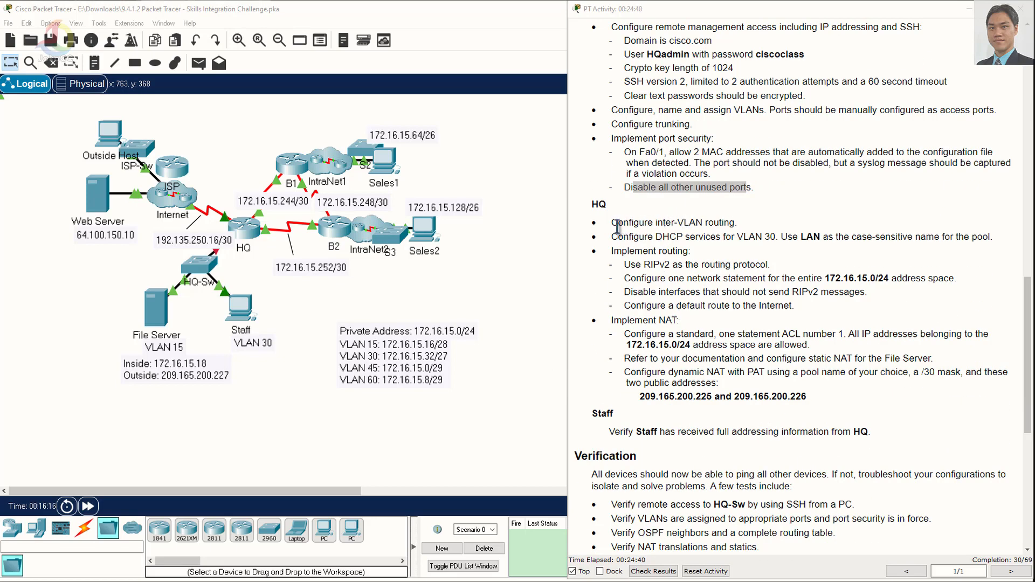
drag(610, 223, 728, 225)
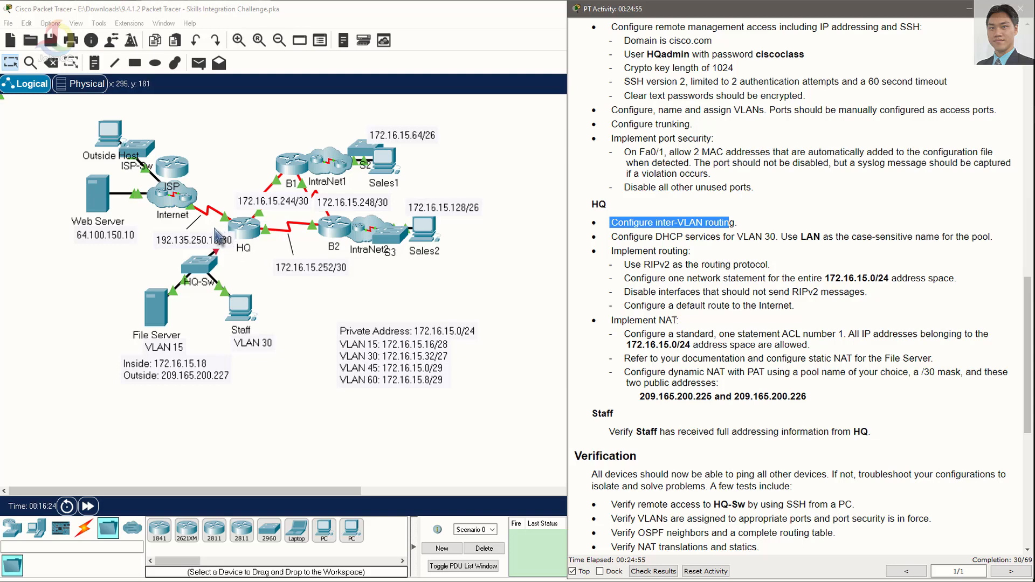
- Open the HQ router's CLI and enlarge its console window
click(253, 229)
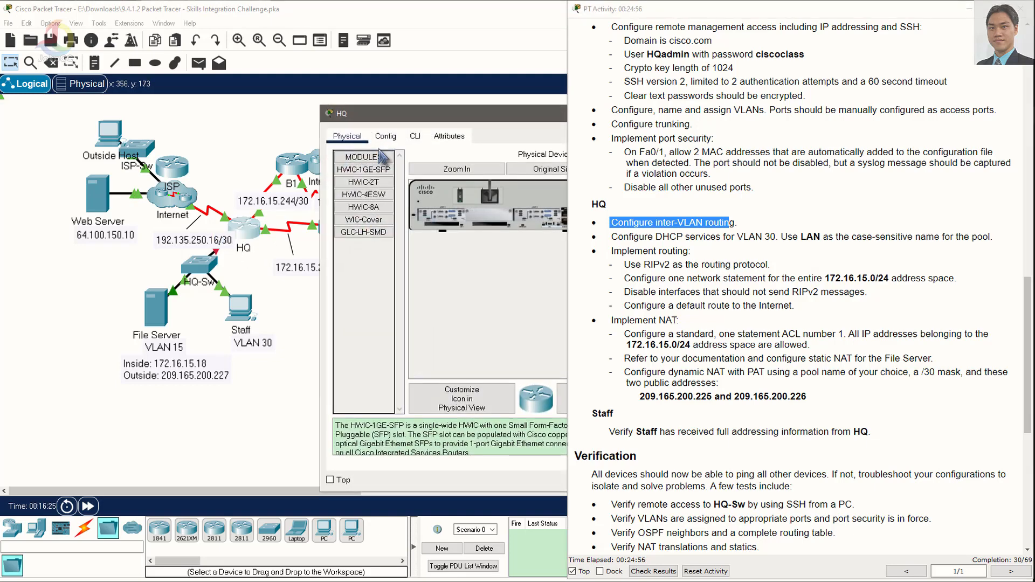
drag(431, 102, 105, 95)
click(92, 107)
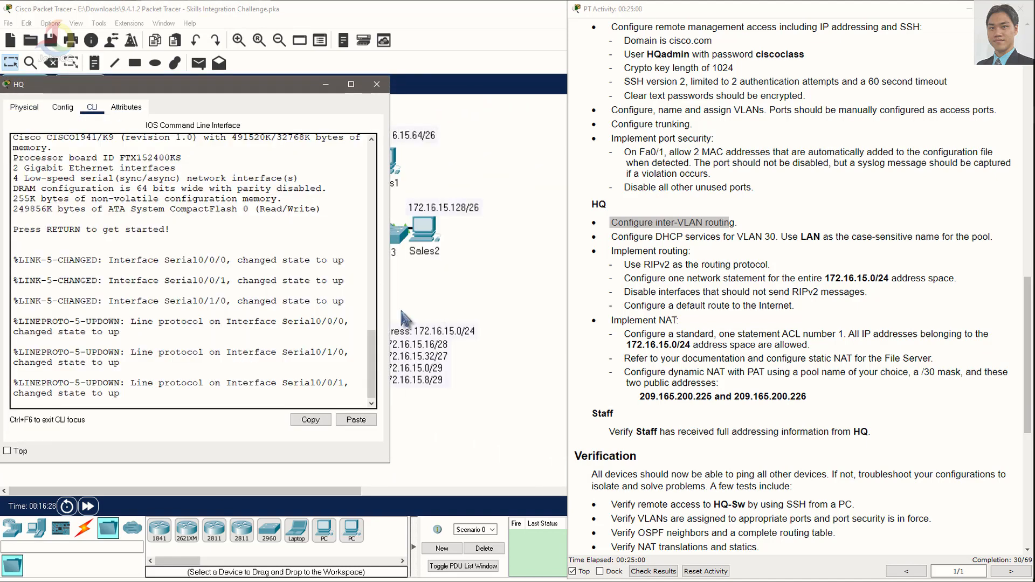
drag(415, 451, 566, 450)
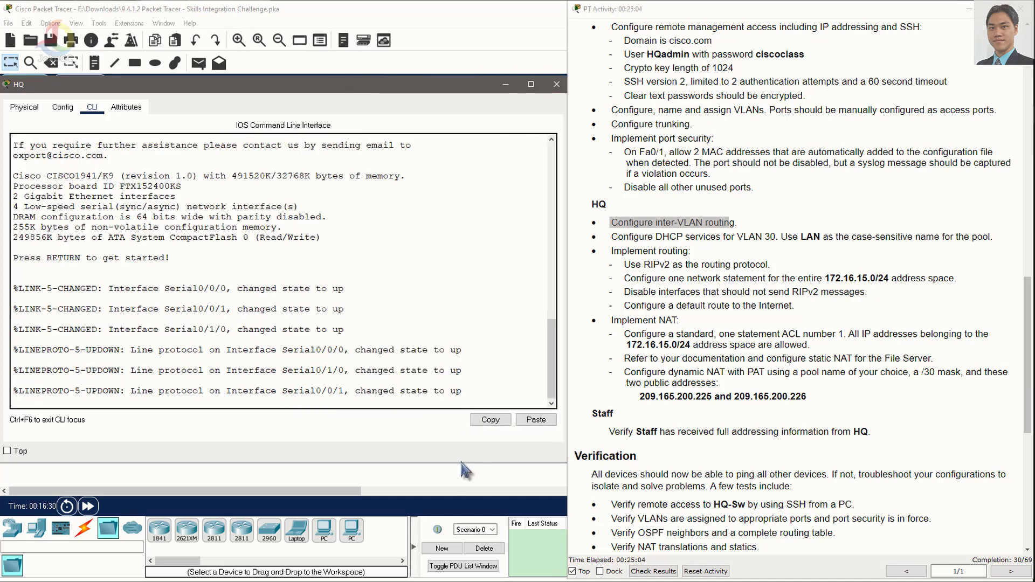
drag(461, 462, 462, 517)
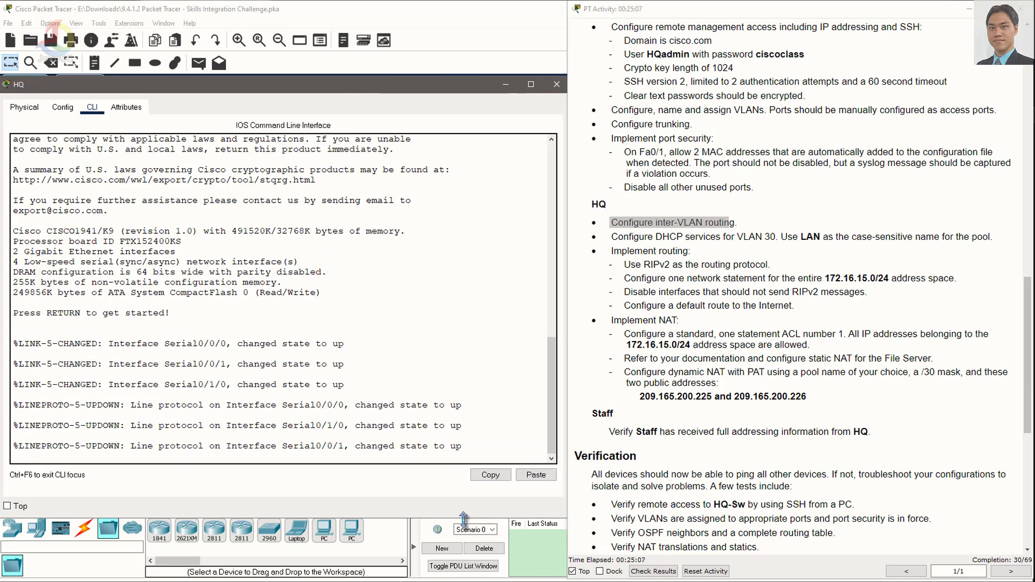
click(488, 447)
- Enable HQ and run 'show ip interface brief', showing both Gigabit ports down, then minimize
key(Return)
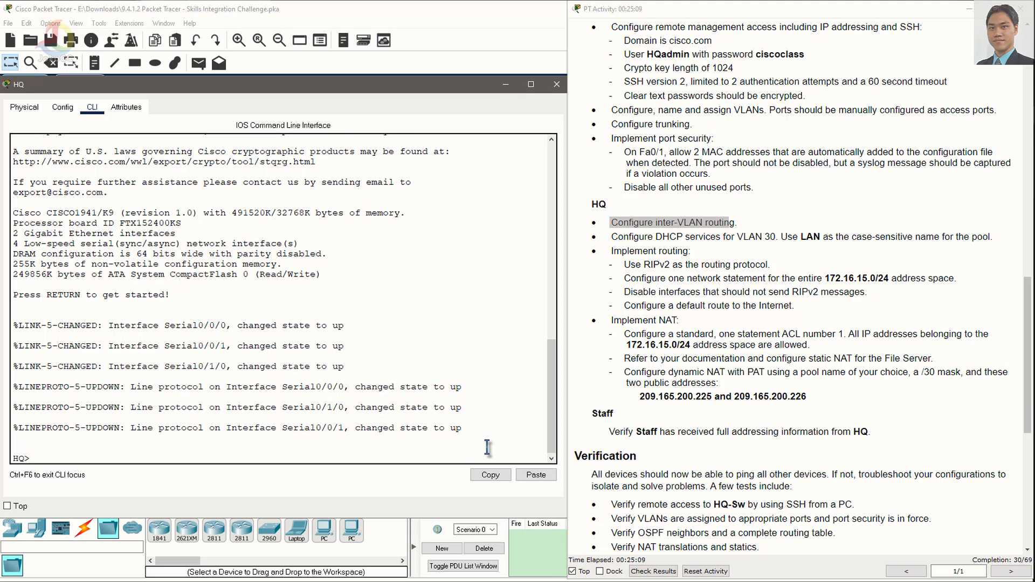
text(enable)
key(Return)
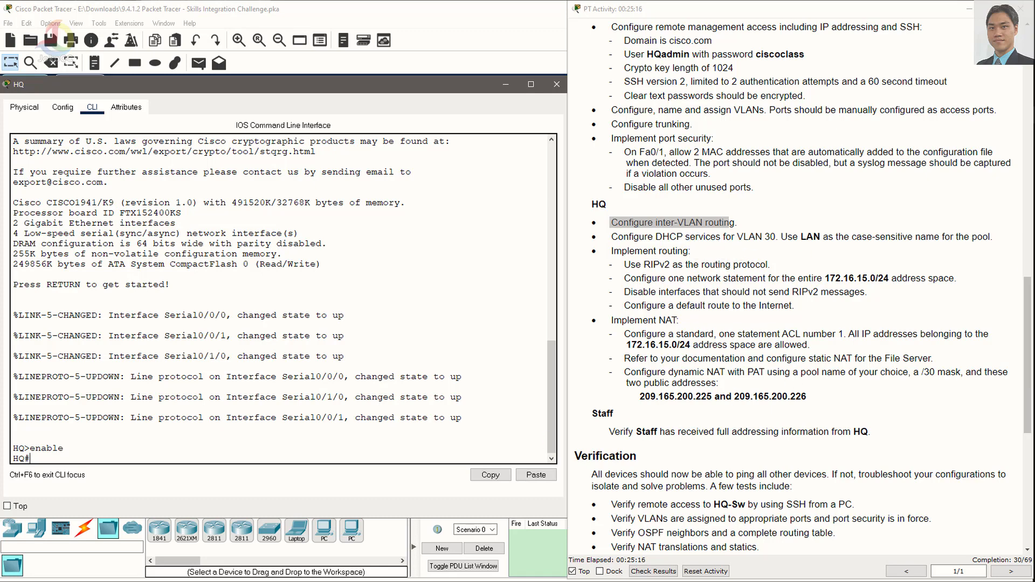
scroll(798, 312, up, 9)
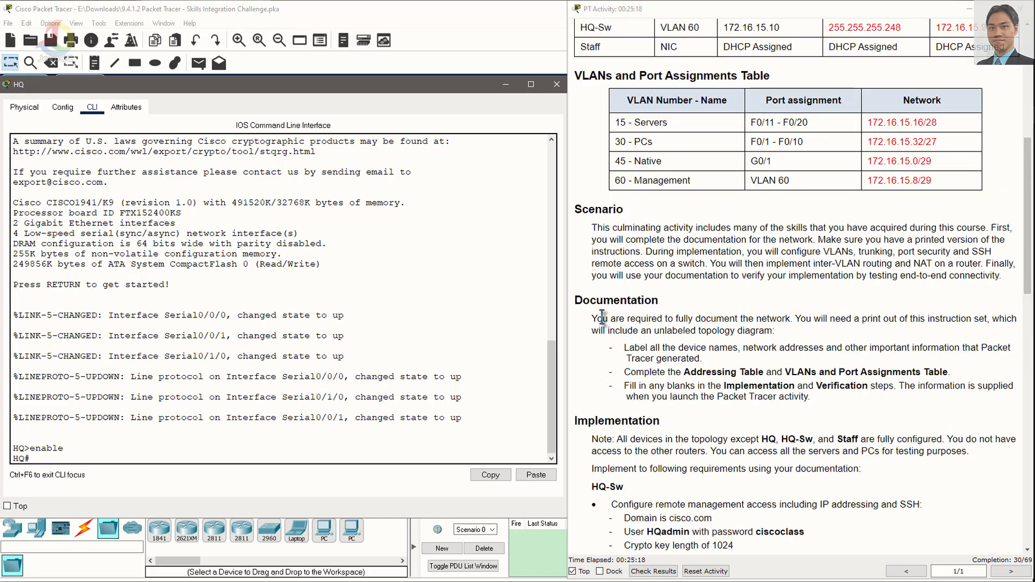
scroll(603, 315, up, 3)
text(show)
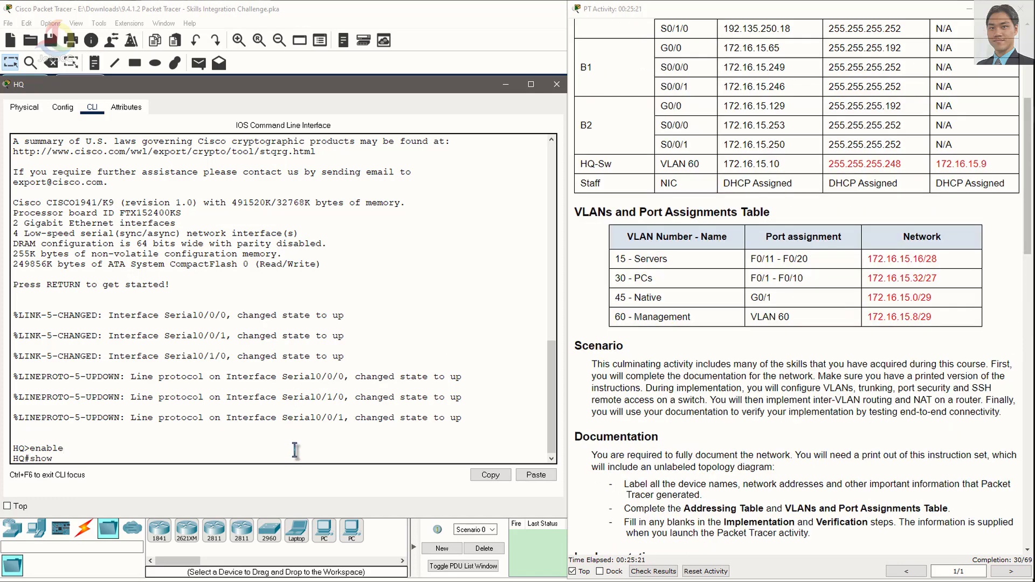
text( ip interface brief)
key(Return)
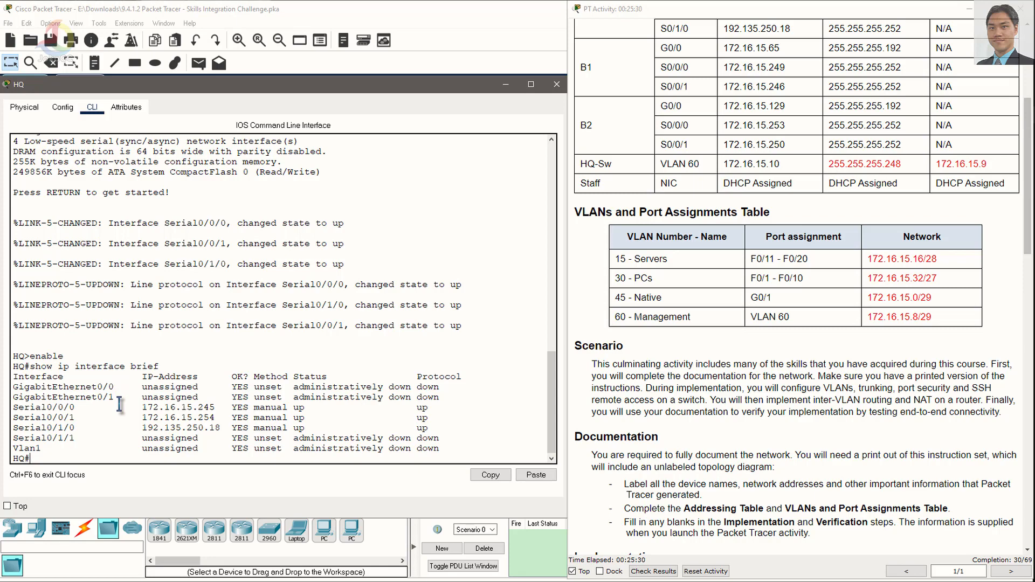
click(506, 84)
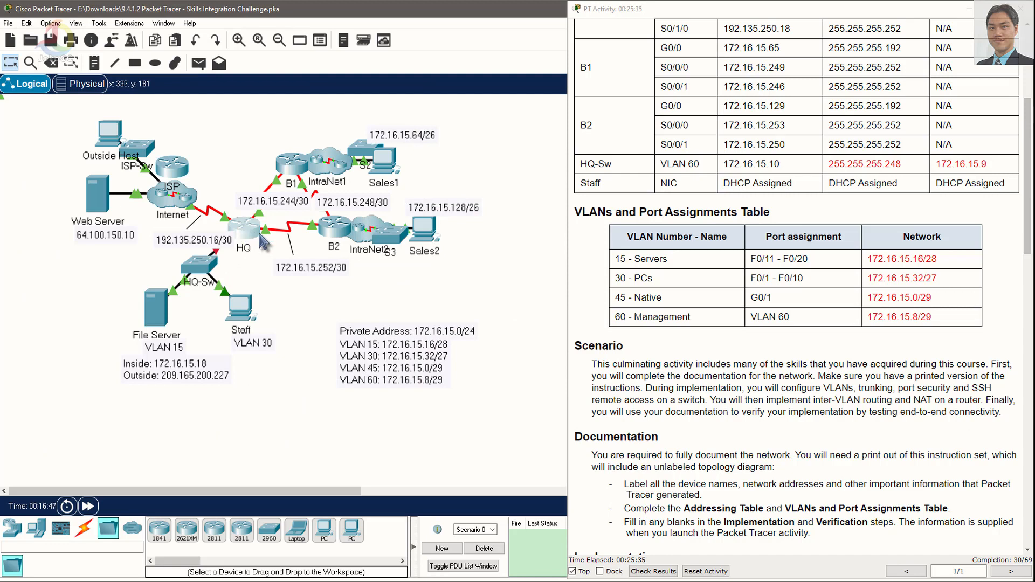
- Reopen the HQ router's CLI from the logical topology
mouse_move(251, 237)
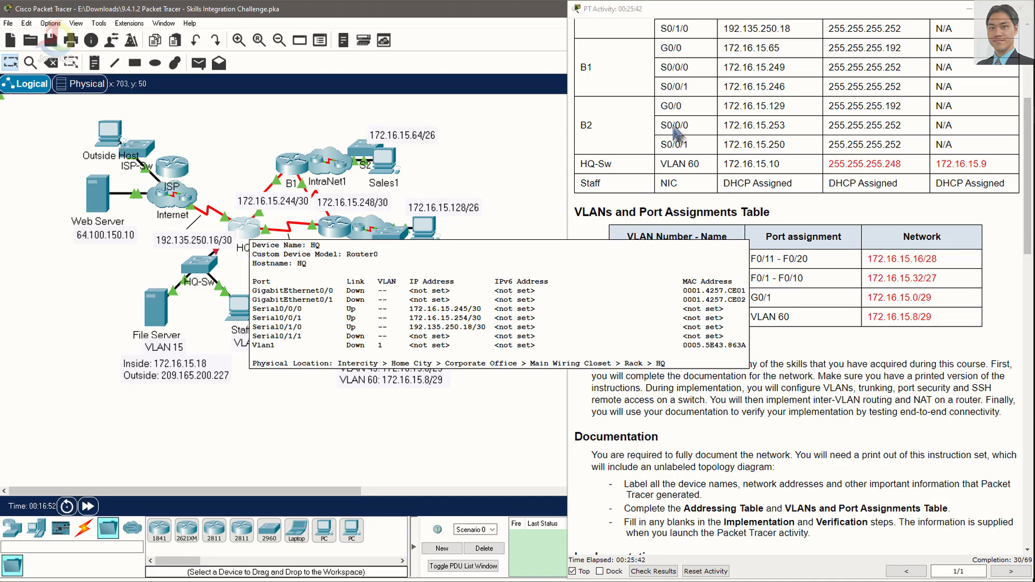
scroll(752, 248, up, 2)
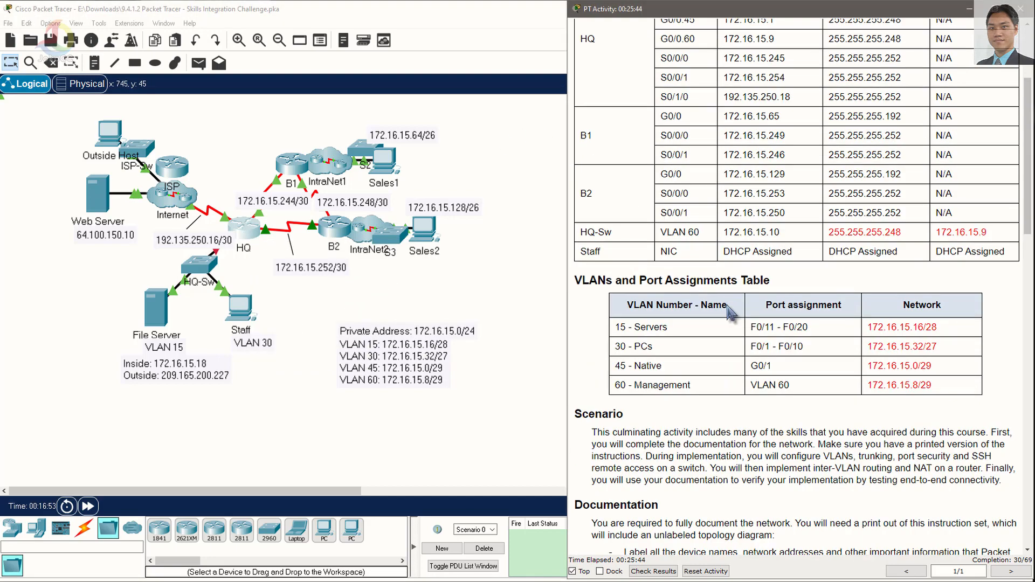
scroll(729, 310, up, 3)
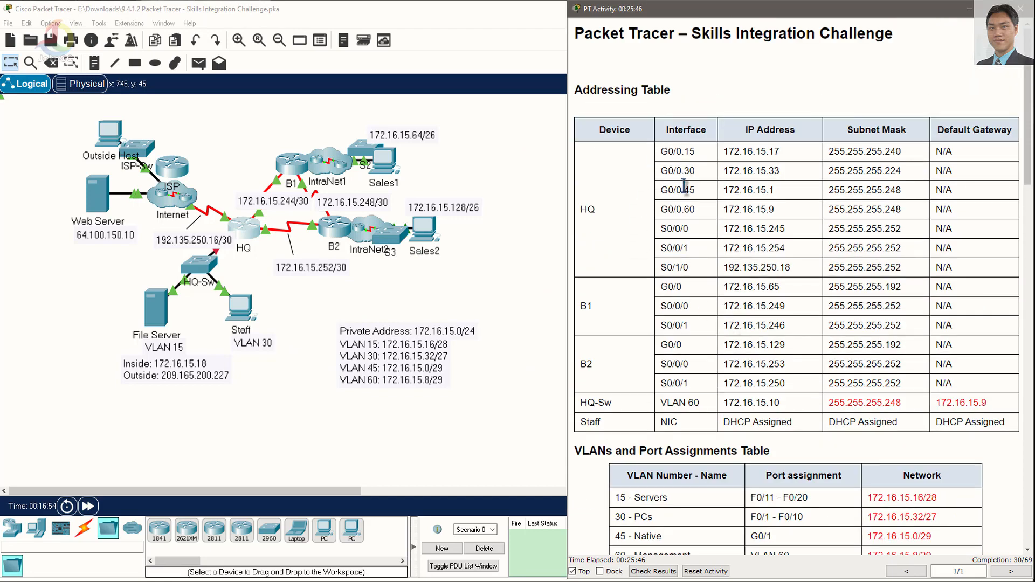
click(246, 233)
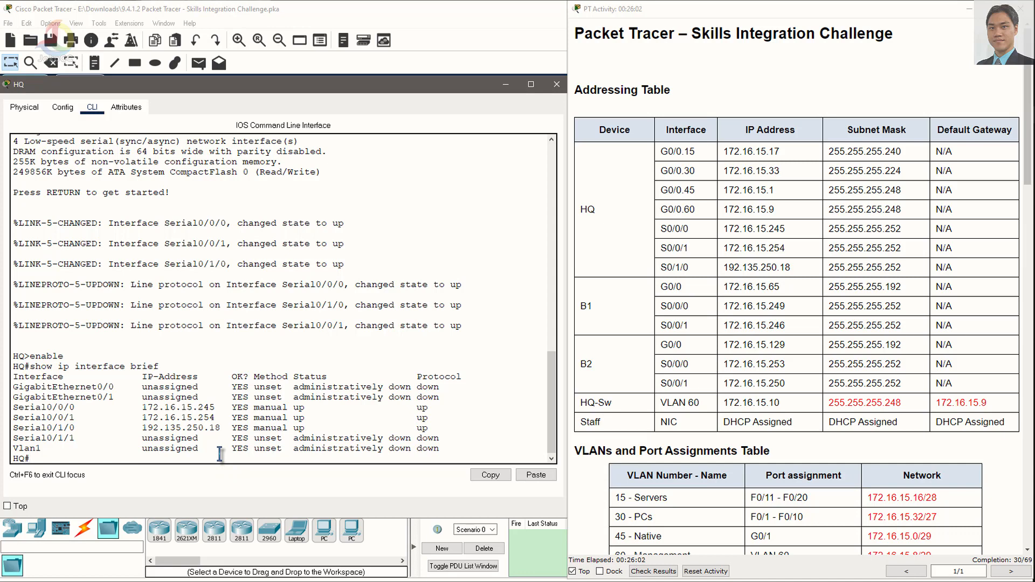
- Enter global configuration mode and create subinterface G0/0.15 on HQ
text(configure t)
key(Return)
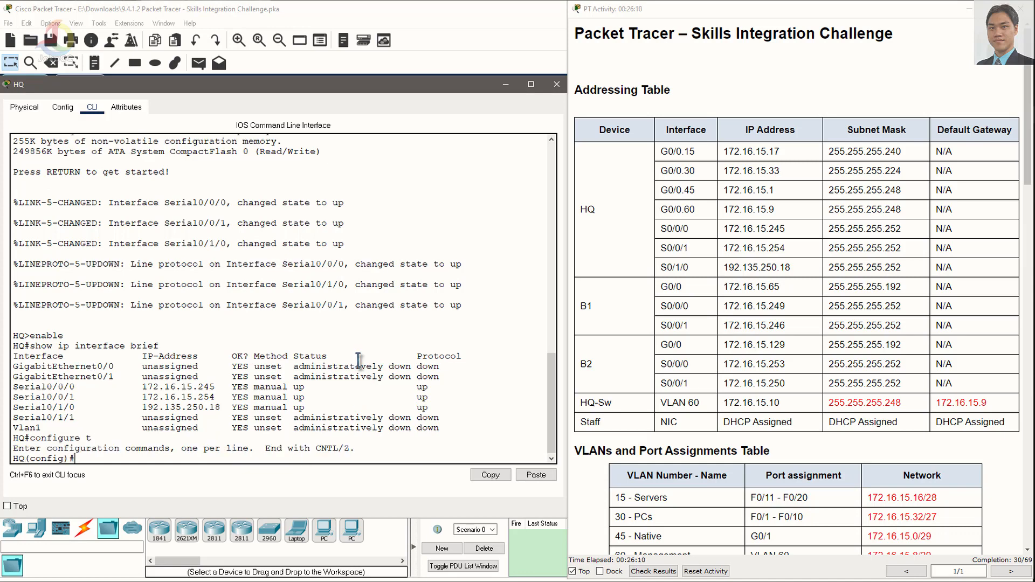
text(interface g0/0.)
text(1)
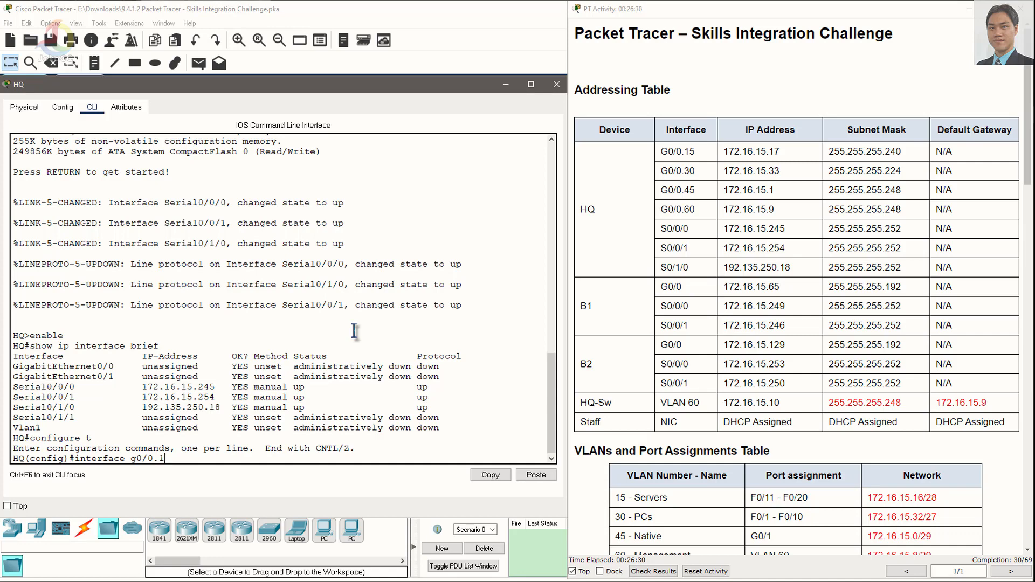
text(5)
key(Return)
- Tag G0/0.15 with dot1q 15 and address it 172.16.15.17 255.255.255.240
text(enca)
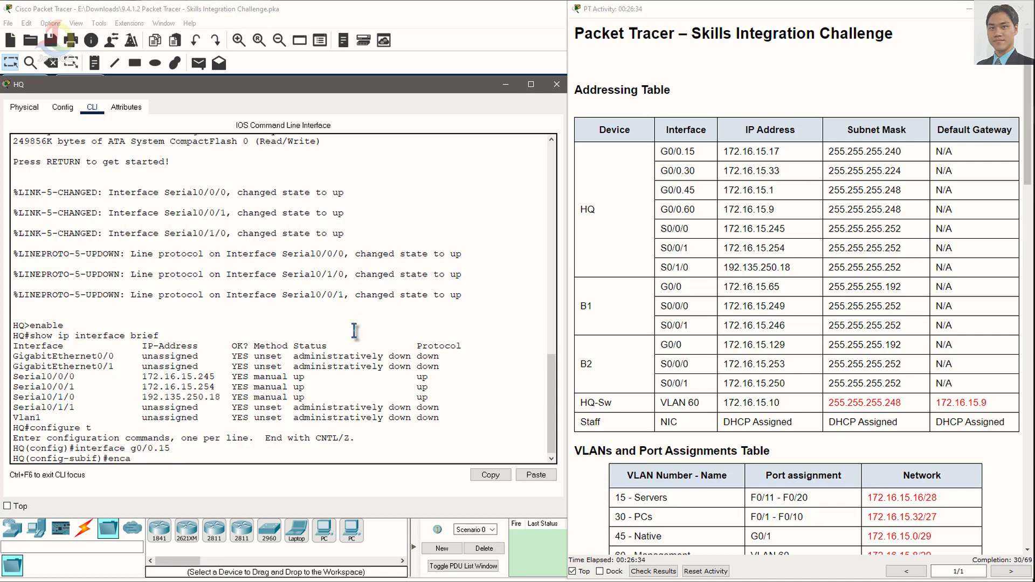
text(psulation dot1q 15)
drag(231, 460, 161, 452)
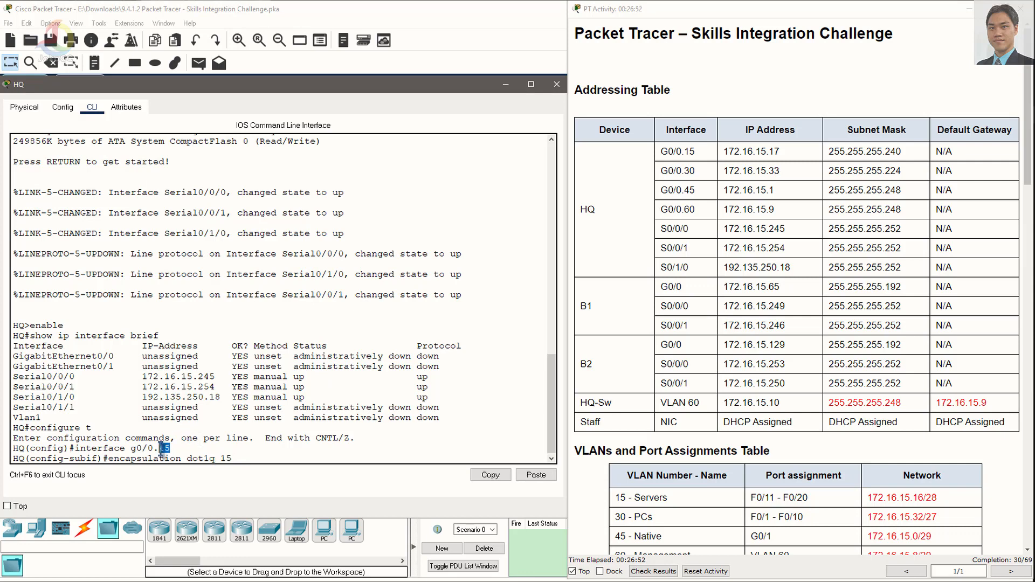
click(354, 413)
key(Return)
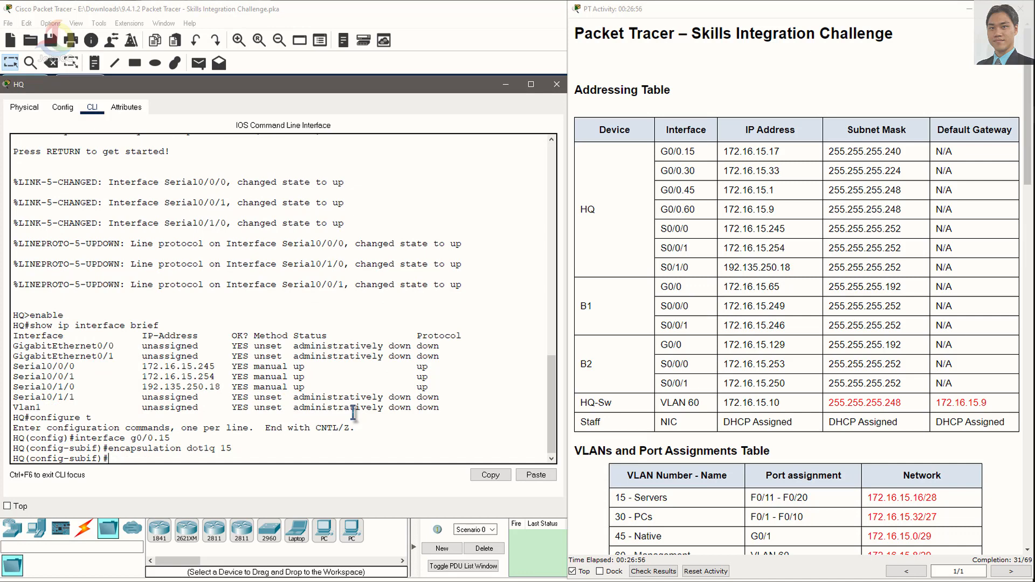
text(ip address 172.16.15.17)
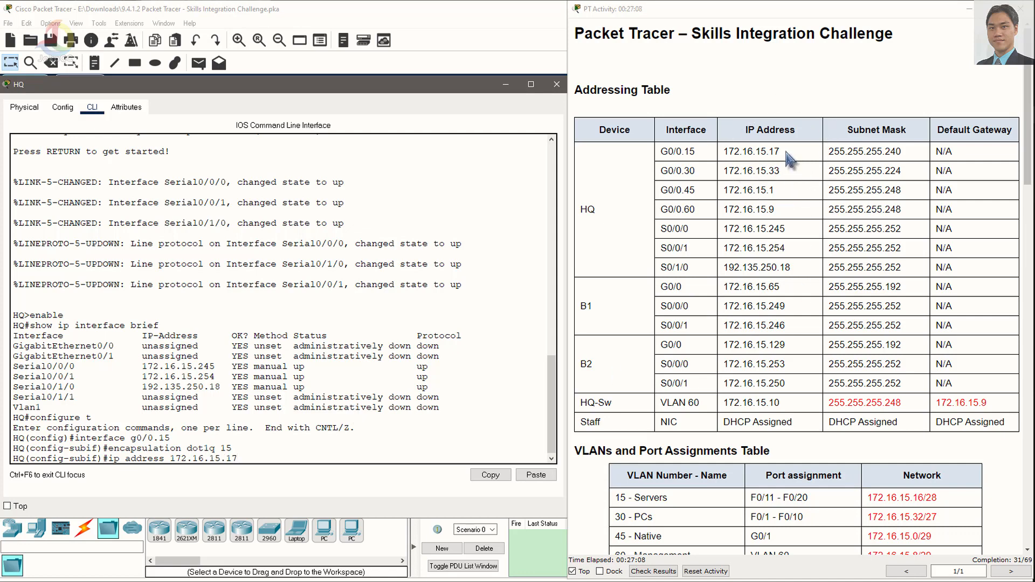
click(294, 448)
text(255.255.255.240)
key(Return)
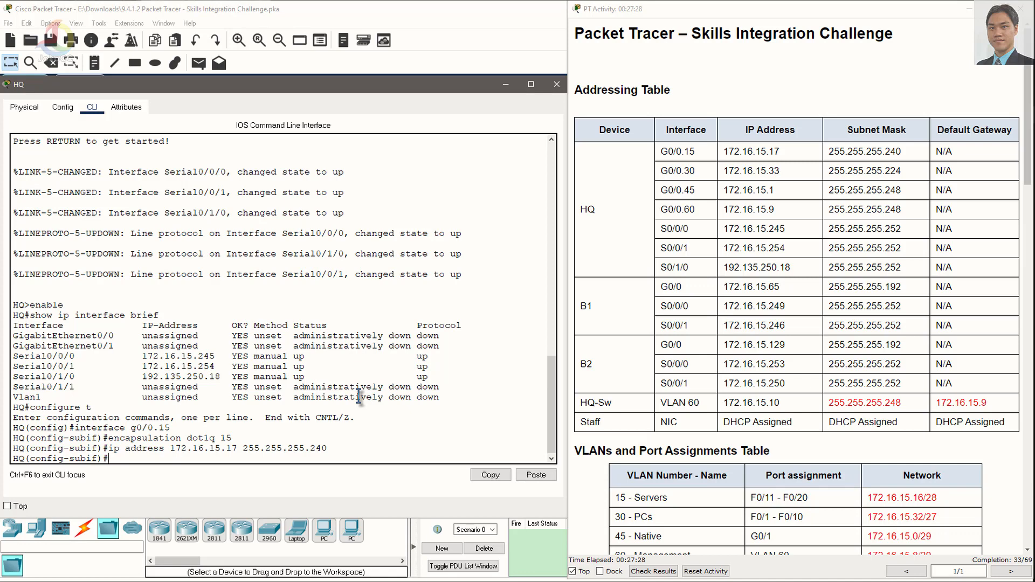
text(nterface g0.0.30)
- Enter subinterface G0/0.30 and assign it 172.16.15.33 255.255.255.224
key(Return)
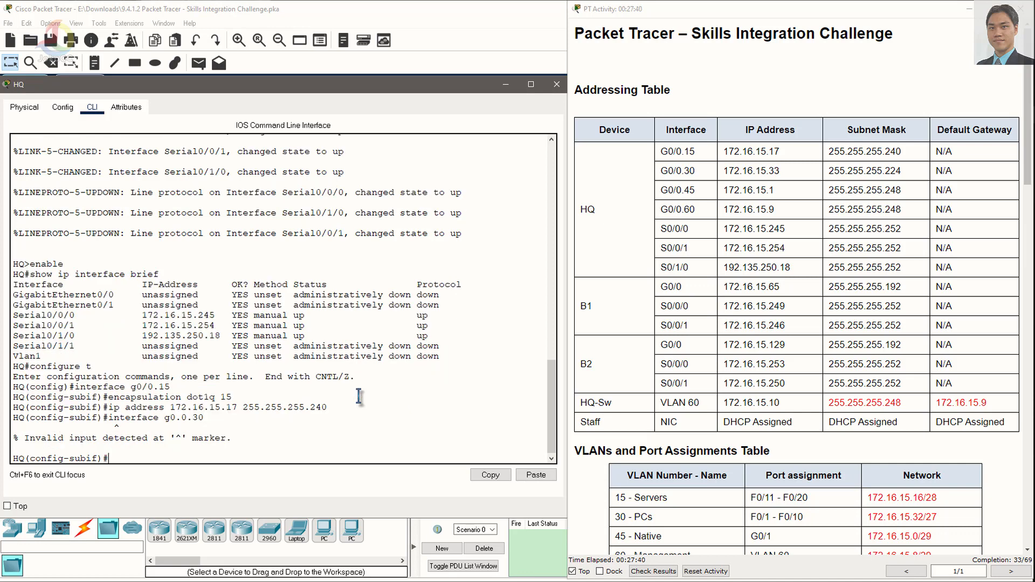
key(Up)
key(Left)
key(Left)
key(Left)
key(Left)
key(BackSpace)
text(/)
key(Return)
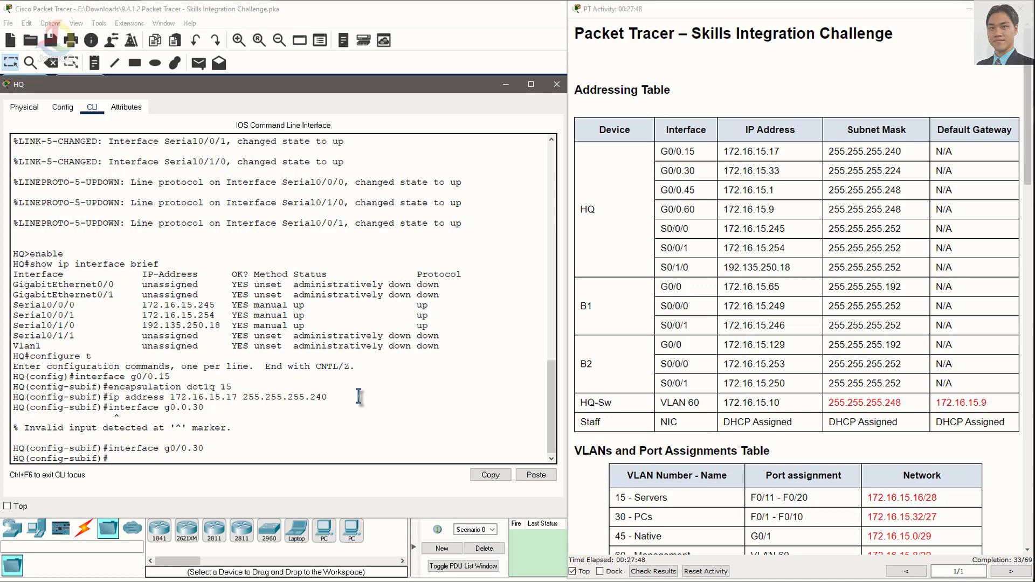
text(ip address 172.16.15.33 255.2)
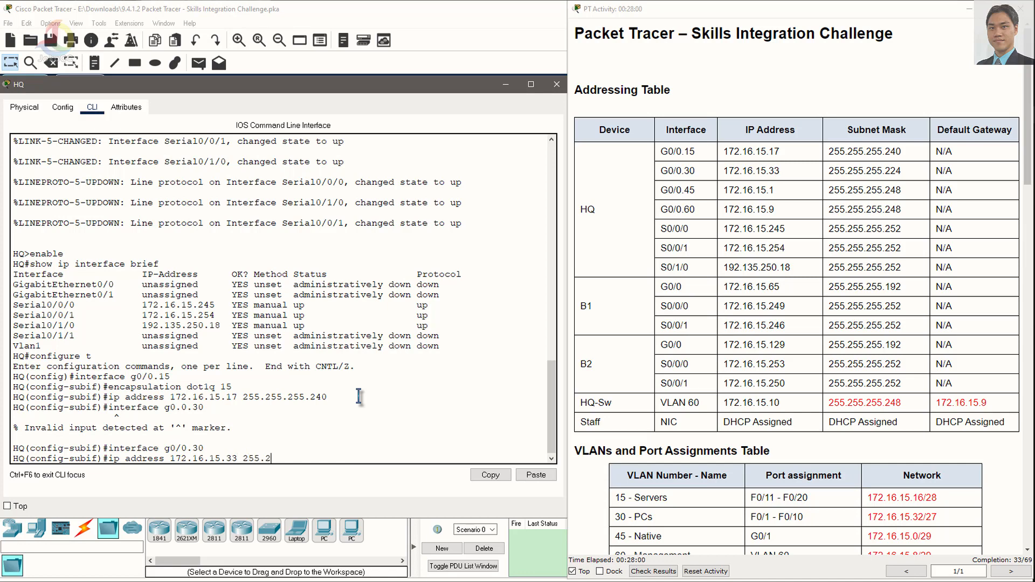
text(55.255.224)
drag(902, 172, 860, 173)
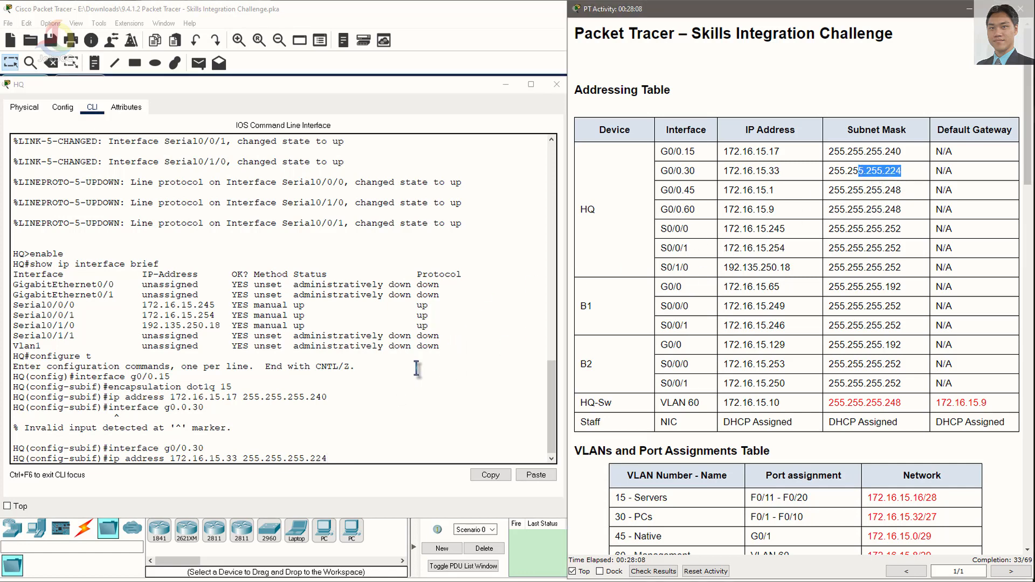
click(347, 462)
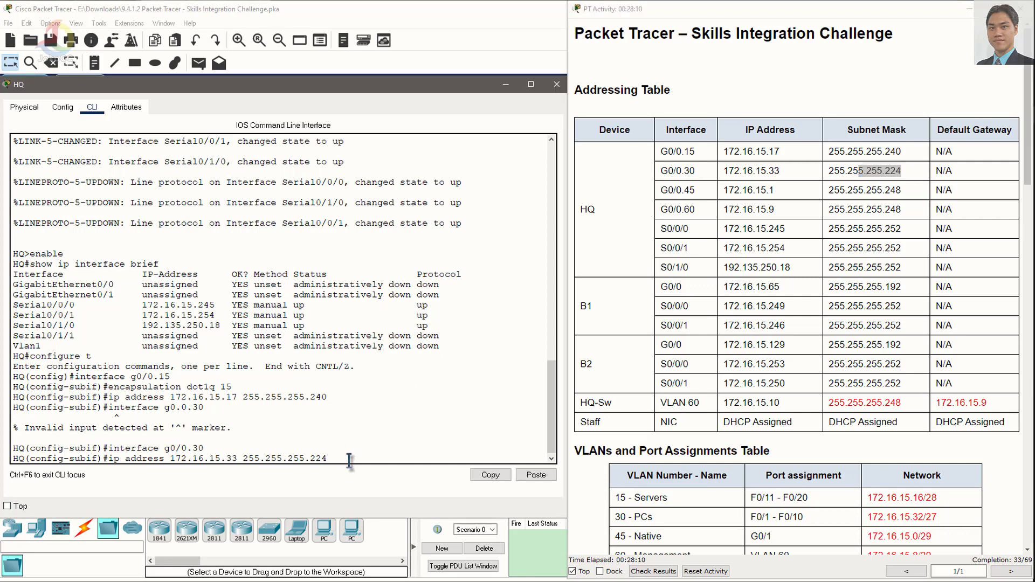
key(Return)
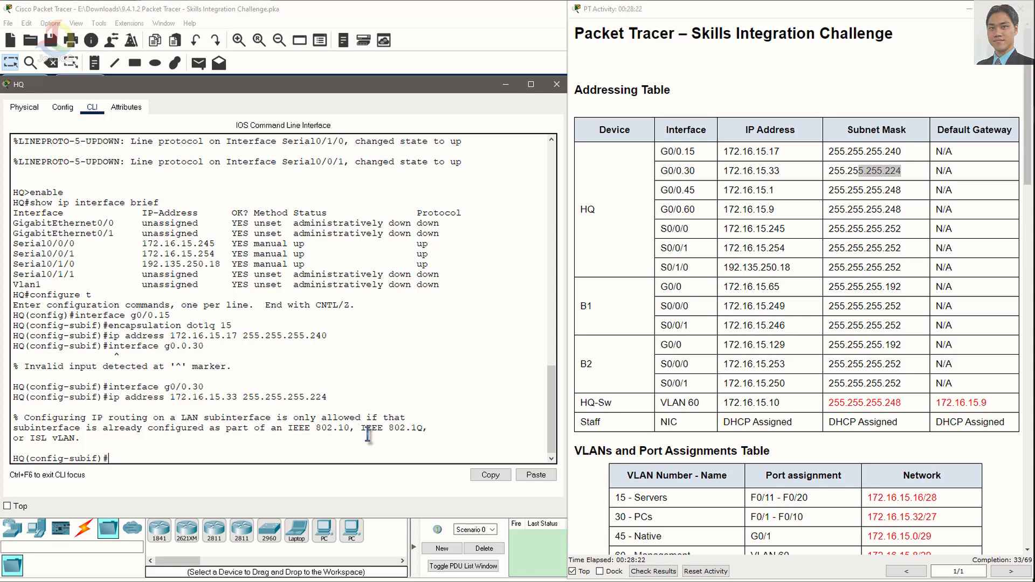
- Tag G0/0.30 with dot1q 30 and reapply its 172.16.15.33 address
key(Up)
key(Up)
key(Return)
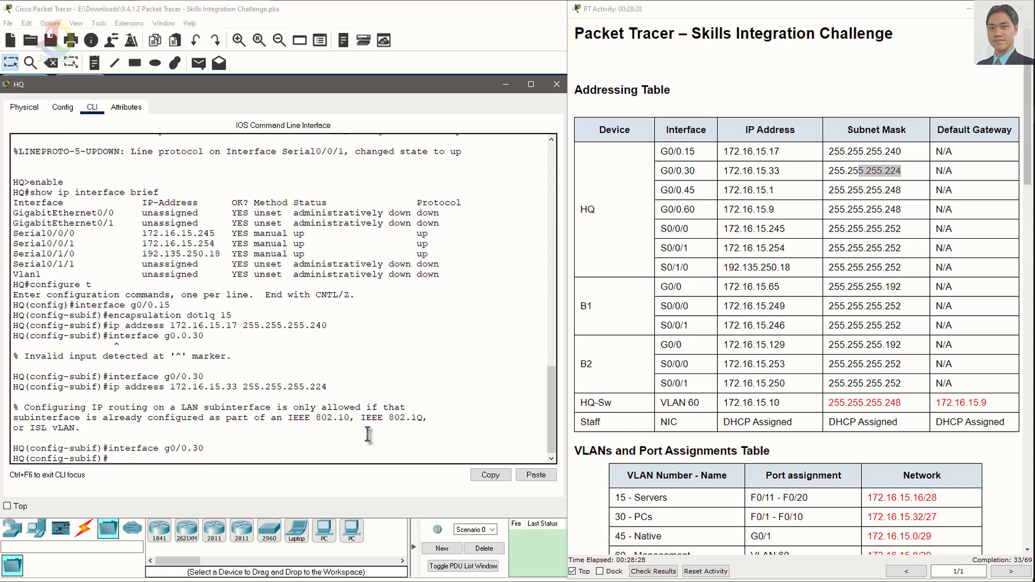
text(encapsulation dot1q 30)
key(Return)
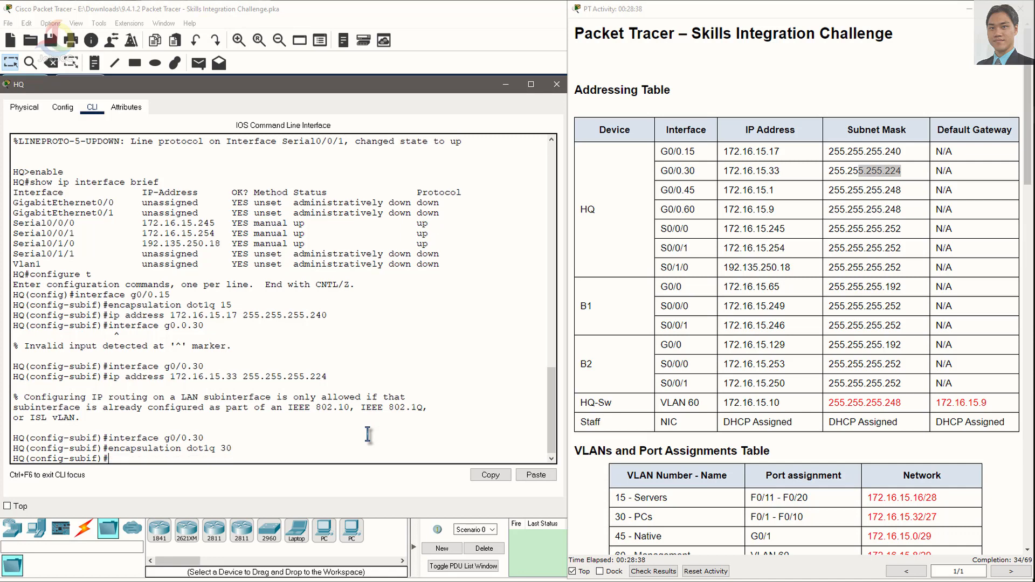
key(Up)
key(Up)
key(Up)
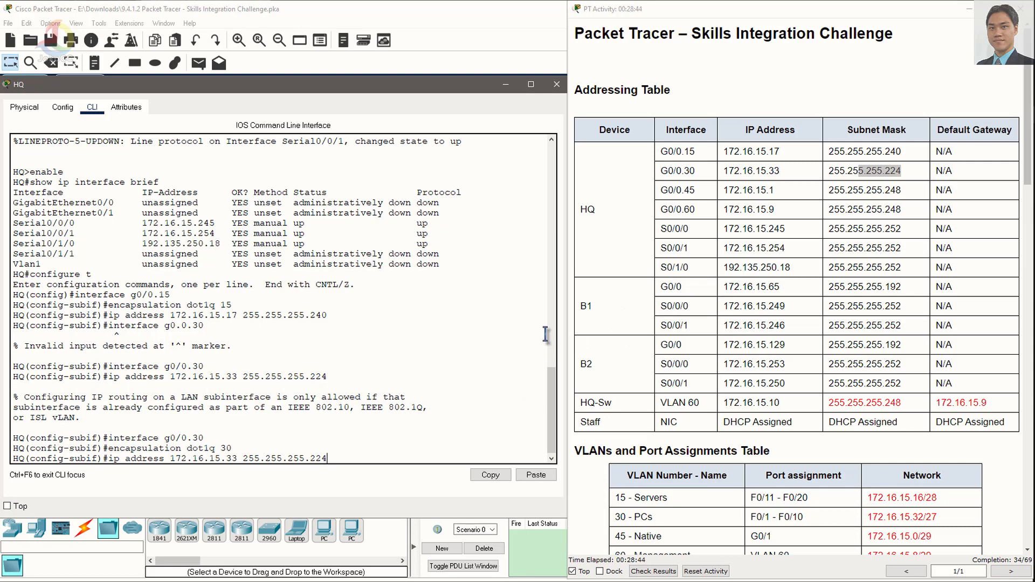
key(Return)
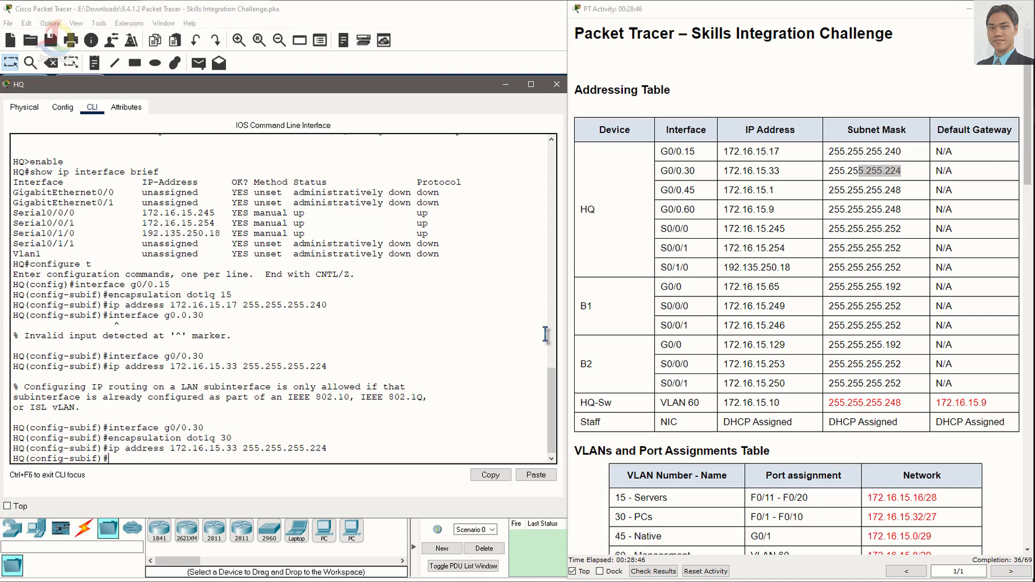
- Configure G0/0.45 with dot1q 45 and 172.16.15.1 255.255.255.248
text(interface g0/0.45)
key(Return)
text(encap)
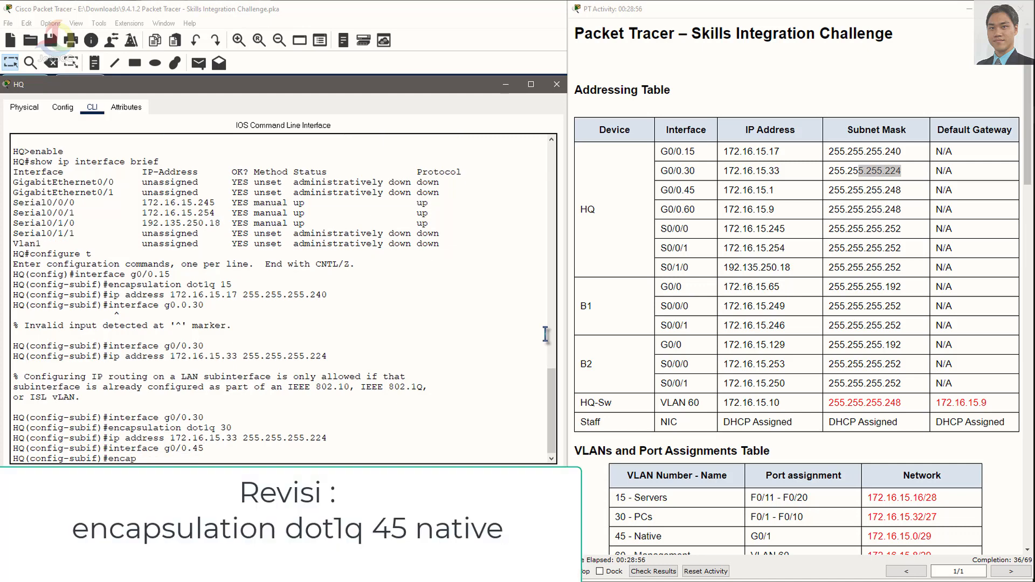
text(sulation dot1q 45)
key(Return)
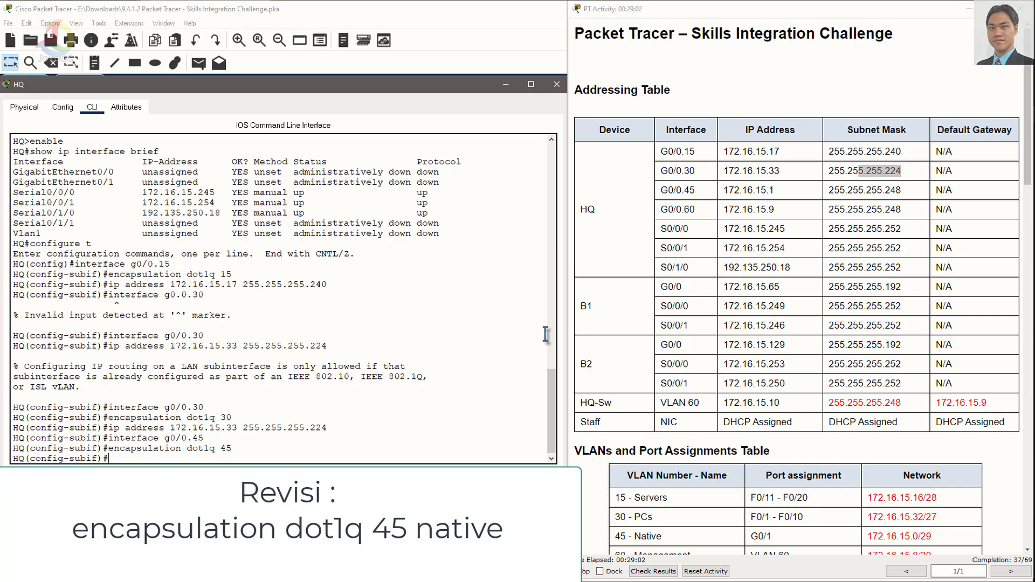
text(ip addr)
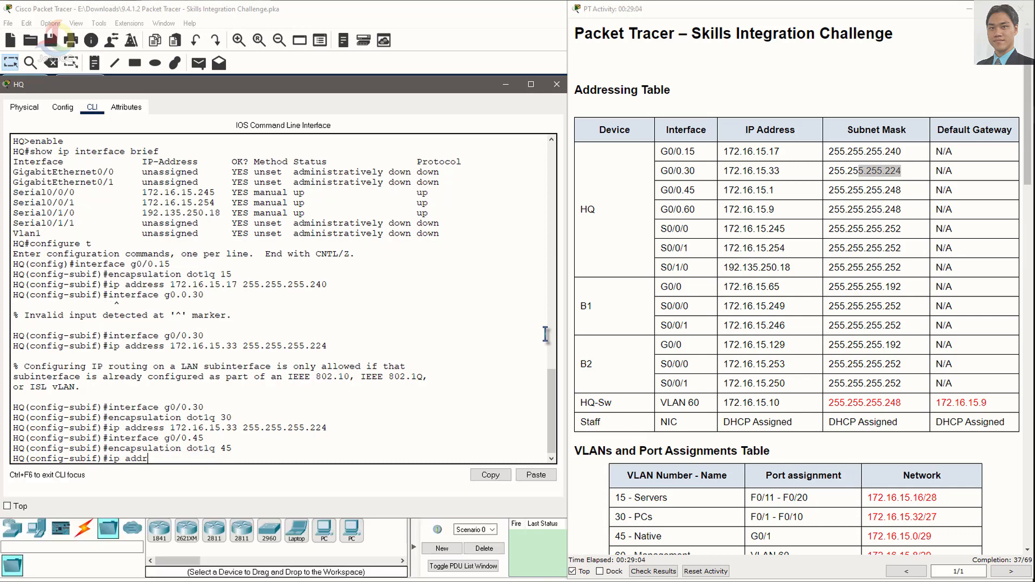
text(ess 172.16.15.1 255.255.25)
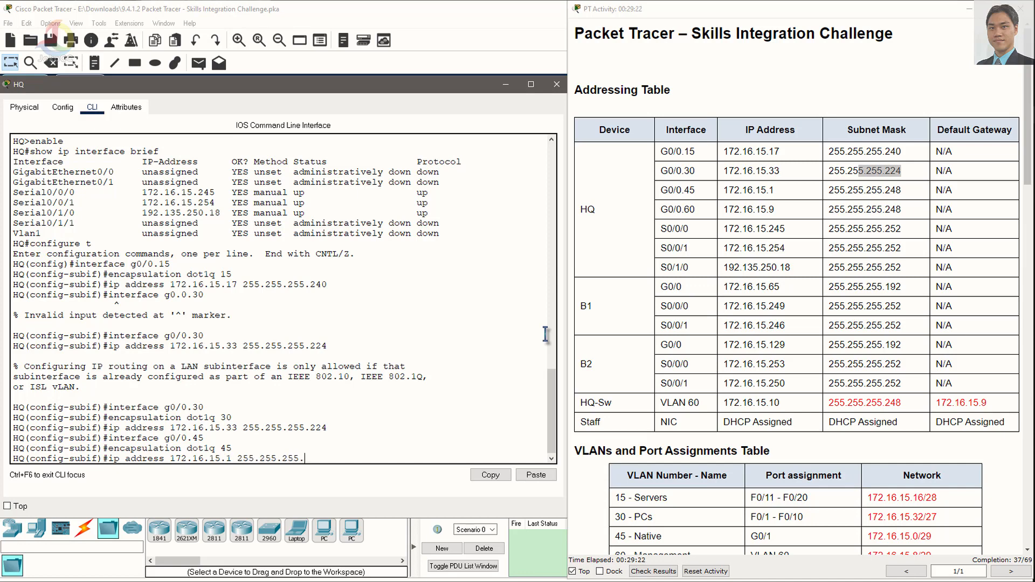
text(5.248)
key(Return)
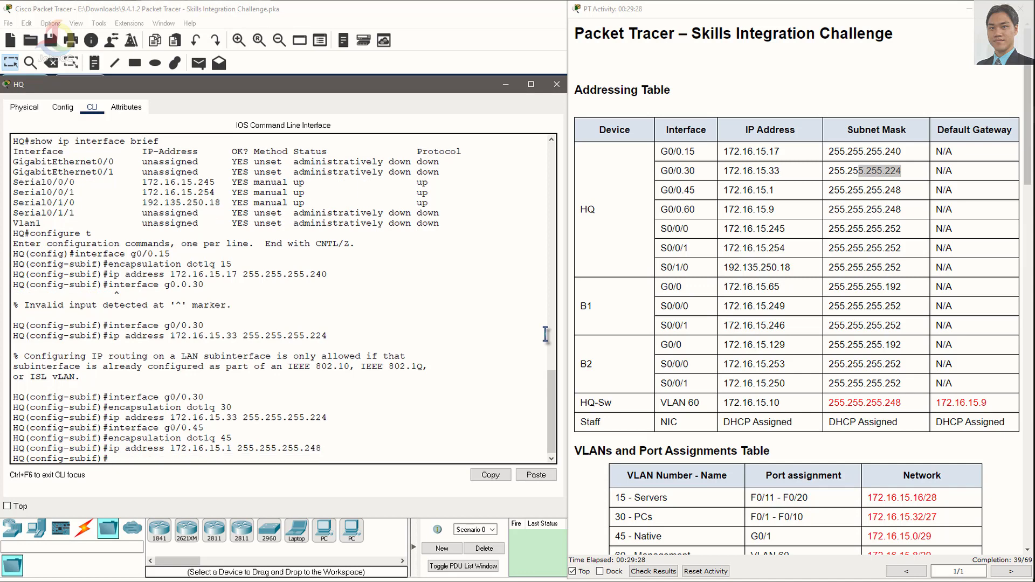
- Configure G0/0.60 with dot1q 60 and 172.16.15.9 255.255.255.248
text(interface g0/0.60)
key(Return)
text(encapsui)
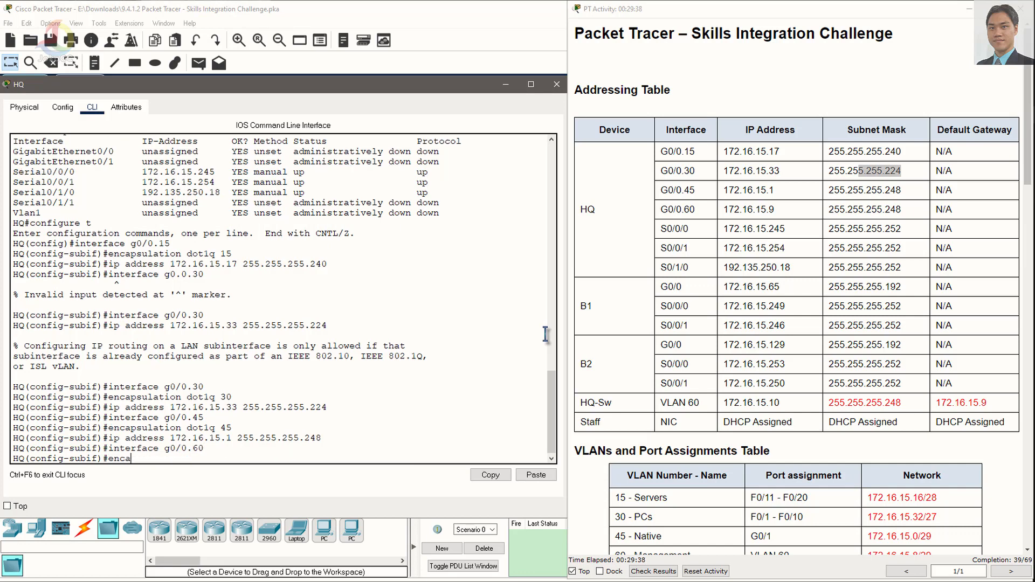
key(BackSpace)
key(BackSpace)
text(ulation dot1q 60)
key(Return)
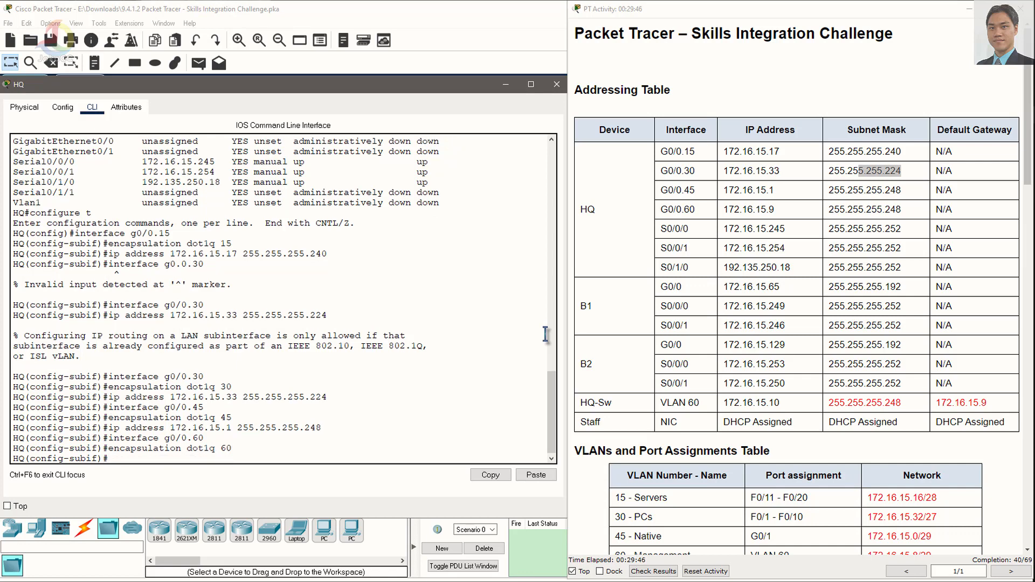
text(ip address 172.16.15.9 255.255.255)
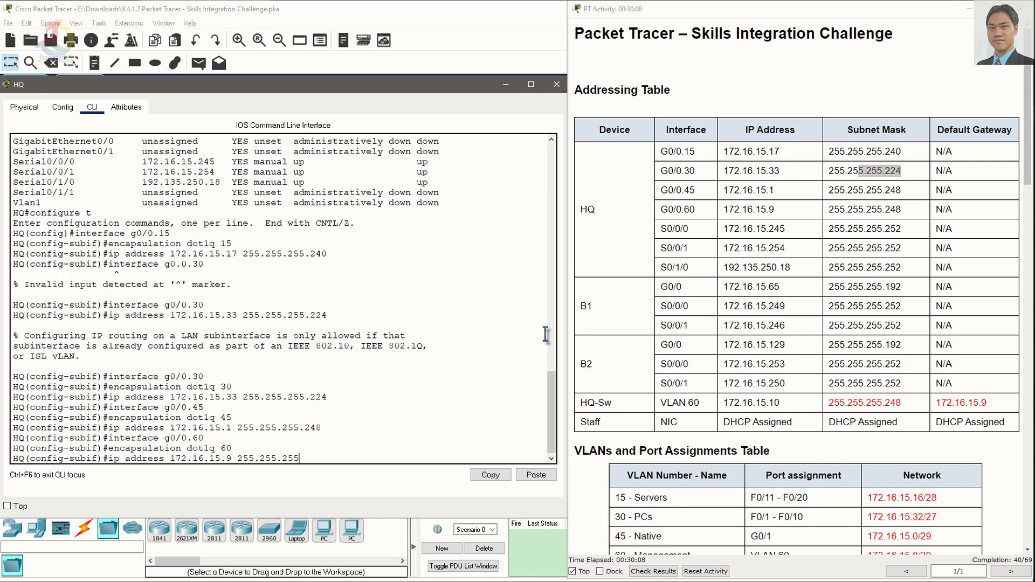
text(.248)
click(905, 216)
drag(901, 209, 896, 209)
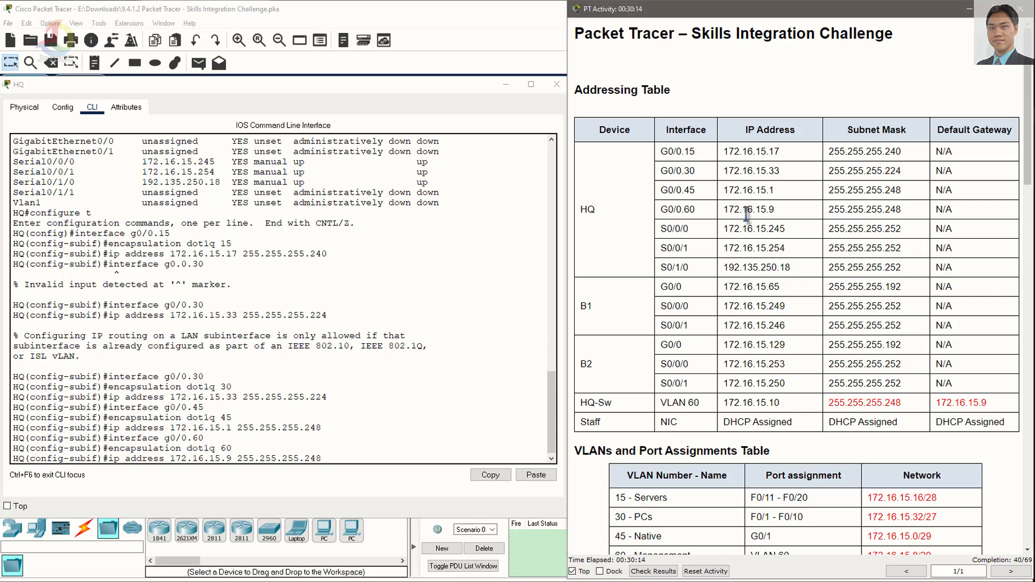
drag(783, 210, 819, 215)
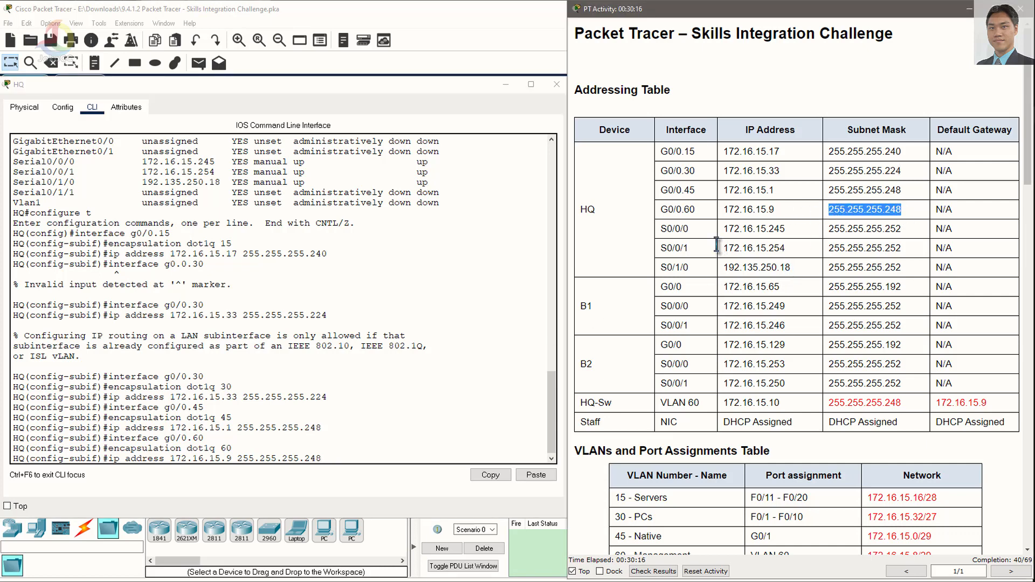
click(353, 453)
key(Return)
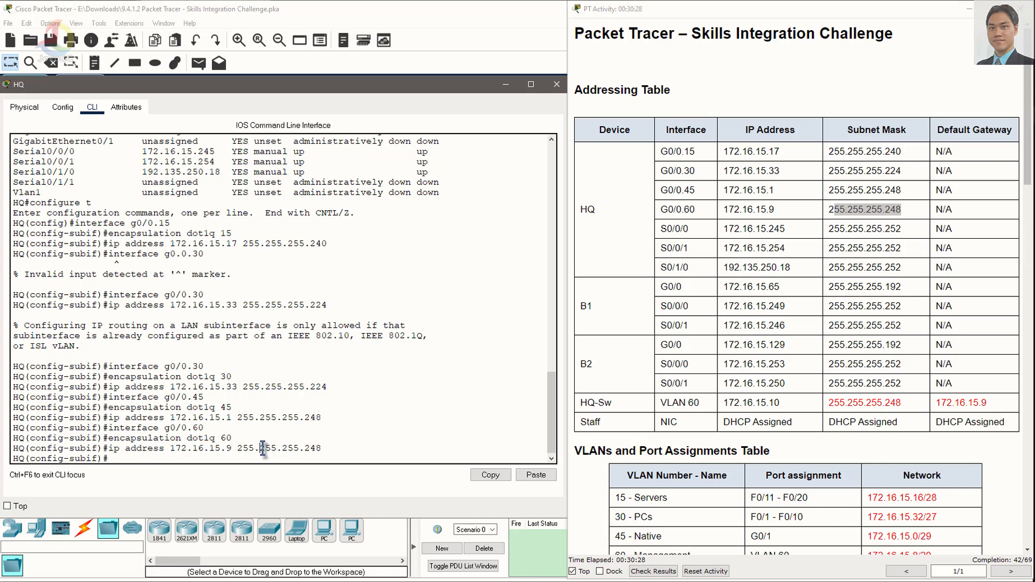
text(interface G0/0)
- Bring up HQ's G0/0 with 'no shutdown' and return to global configuration
key(Return)
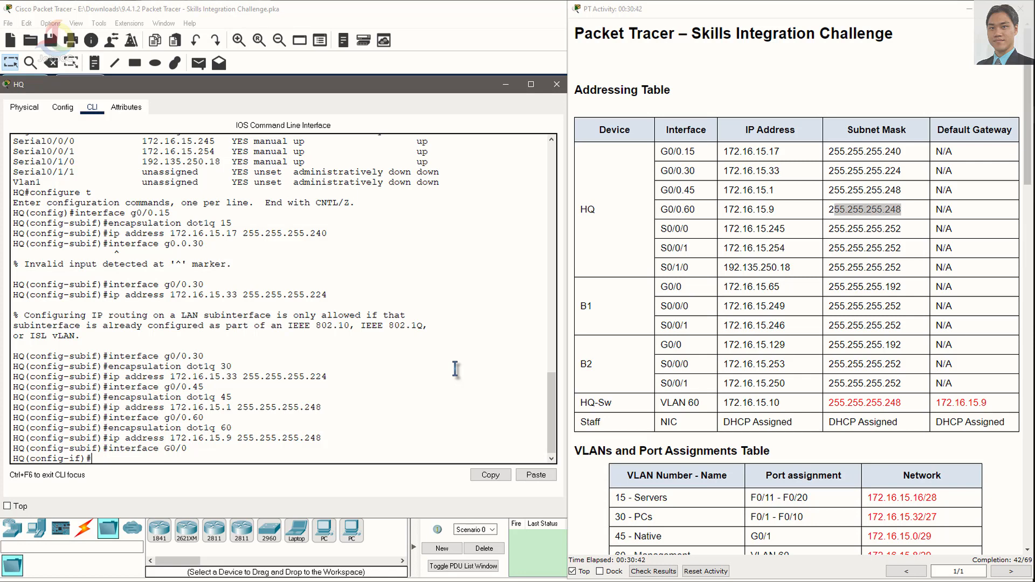
text(no shutdown)
key(Return)
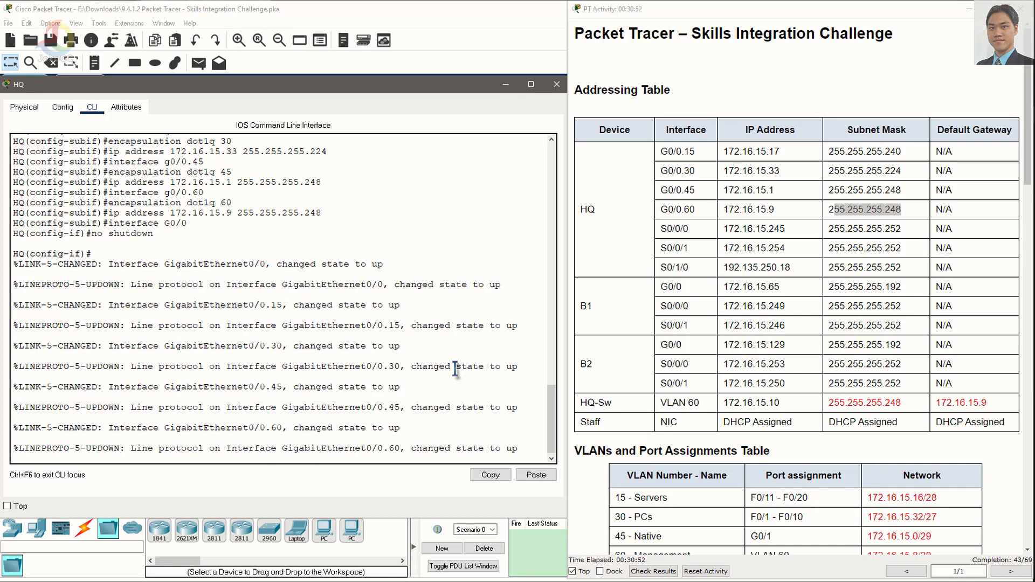
key(Return)
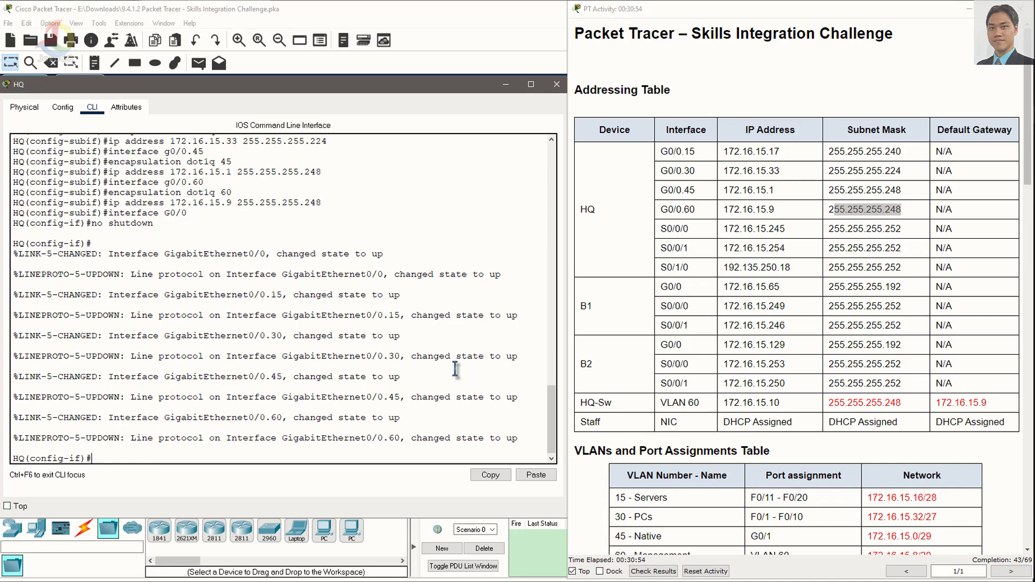
text(exit)
key(Return)
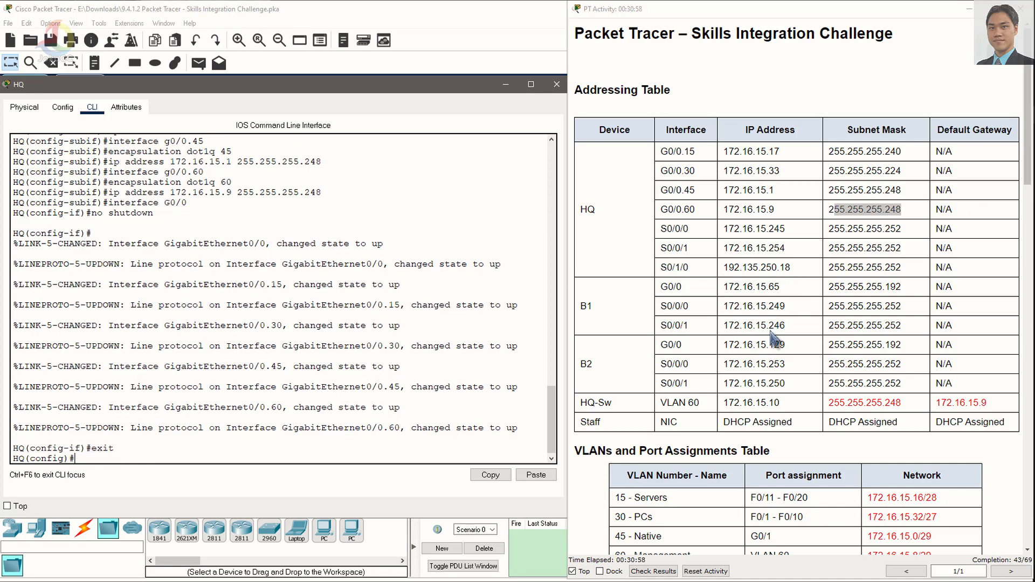
- Run 'do show ip interface brief' and compare subinterface addresses with the addressing table
scroll(356, 368, up, 2)
scroll(356, 368, up, 1)
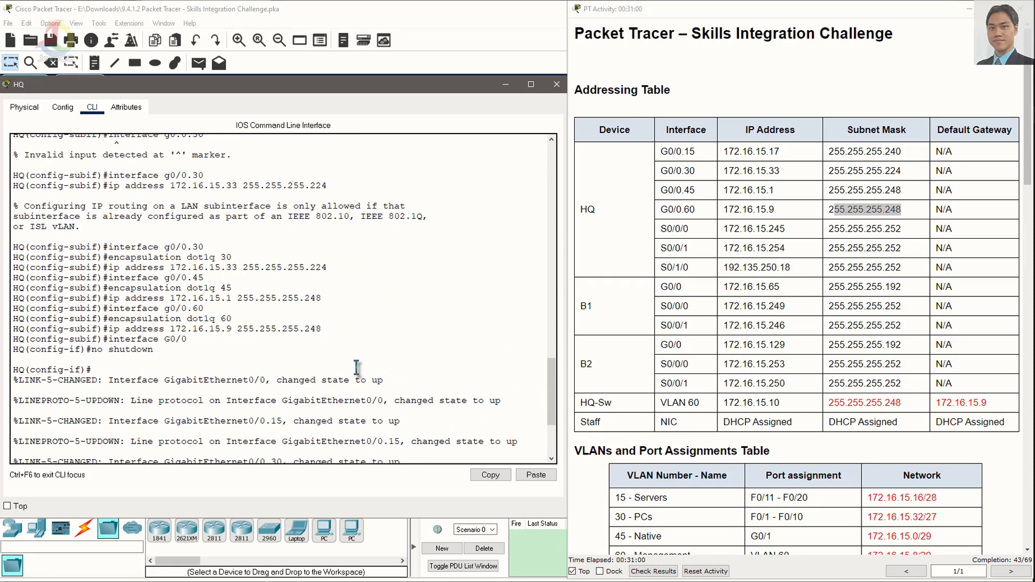
scroll(369, 363, down, 3)
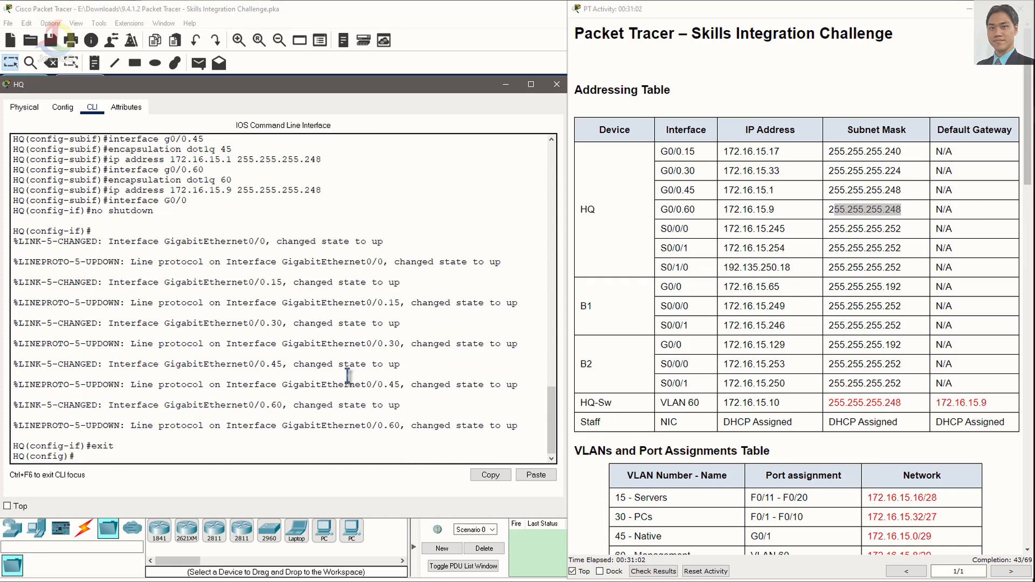
text(do show ip interface brief)
key(Return)
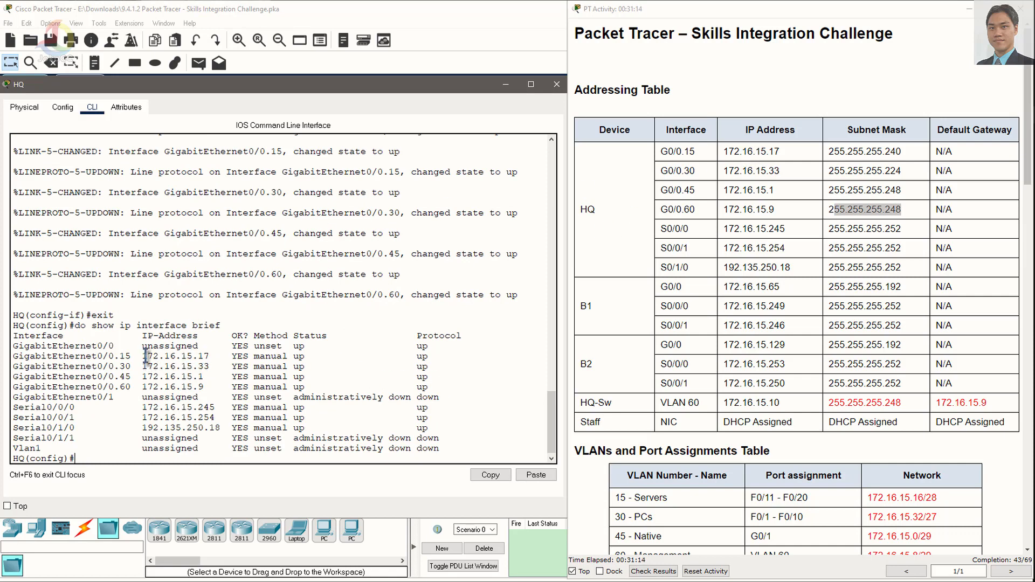
drag(147, 356, 206, 354)
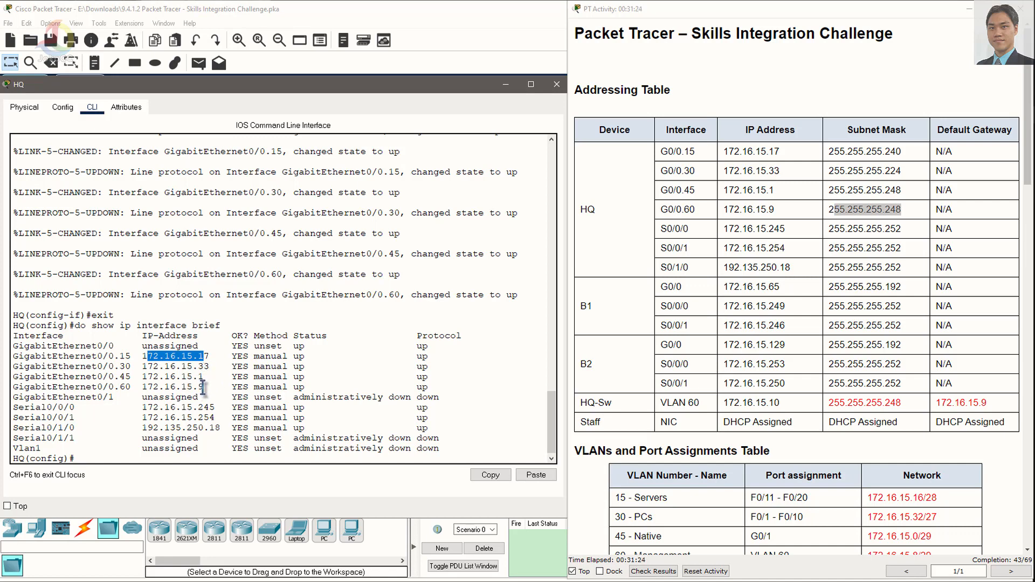
drag(209, 387, 182, 387)
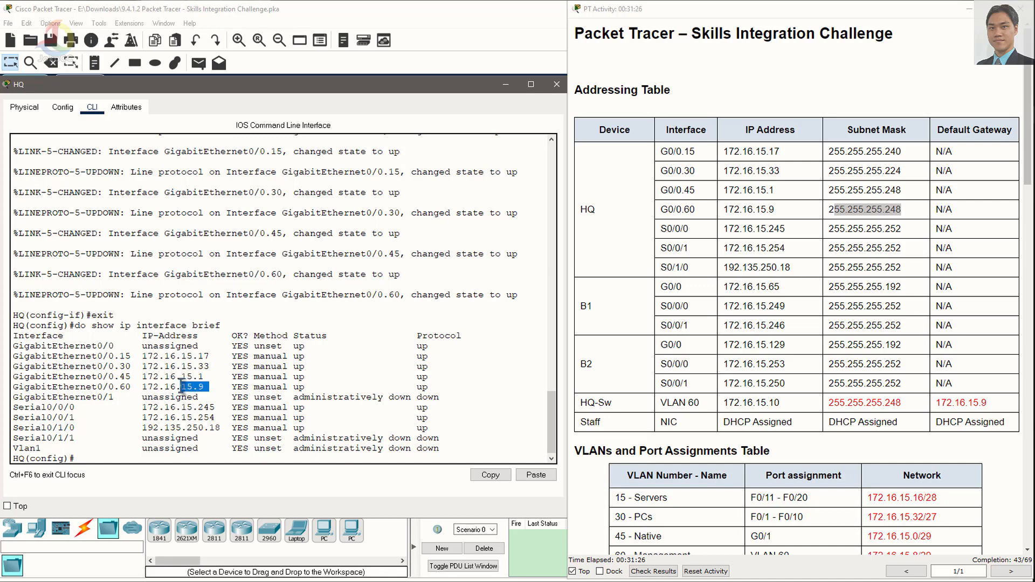
drag(776, 211, 727, 210)
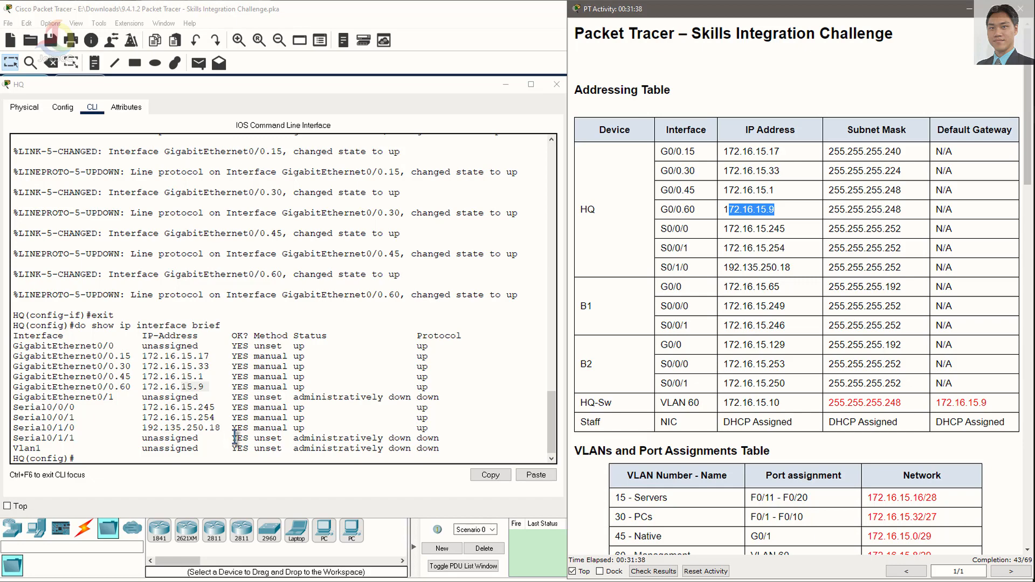
- Highlight the VLAN 30 DHCP requirement with pool name LAN, then type 'ip dhcp pool LAN'
scroll(823, 416, down, 8)
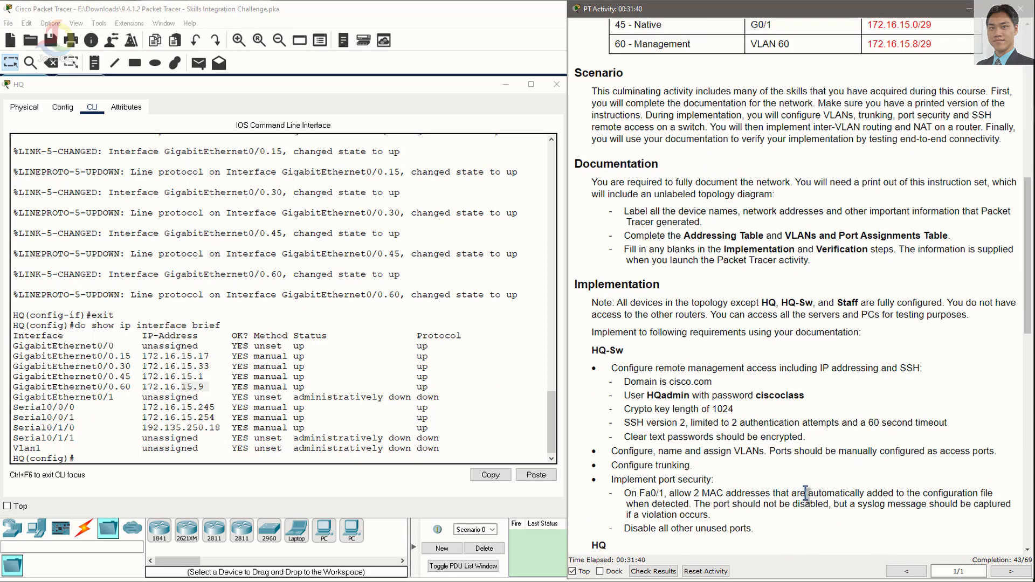
scroll(788, 492, down, 2)
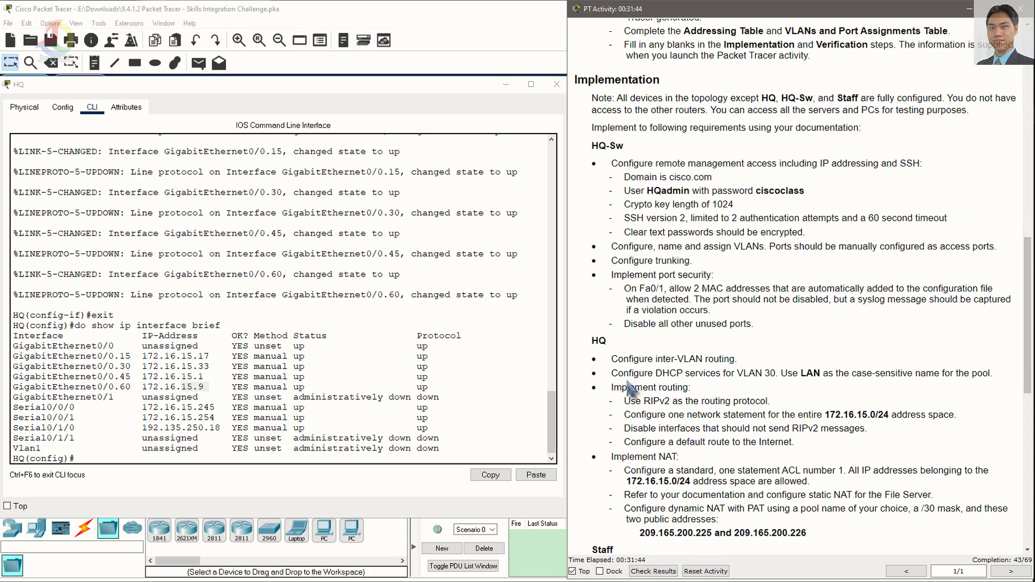
drag(610, 373, 770, 373)
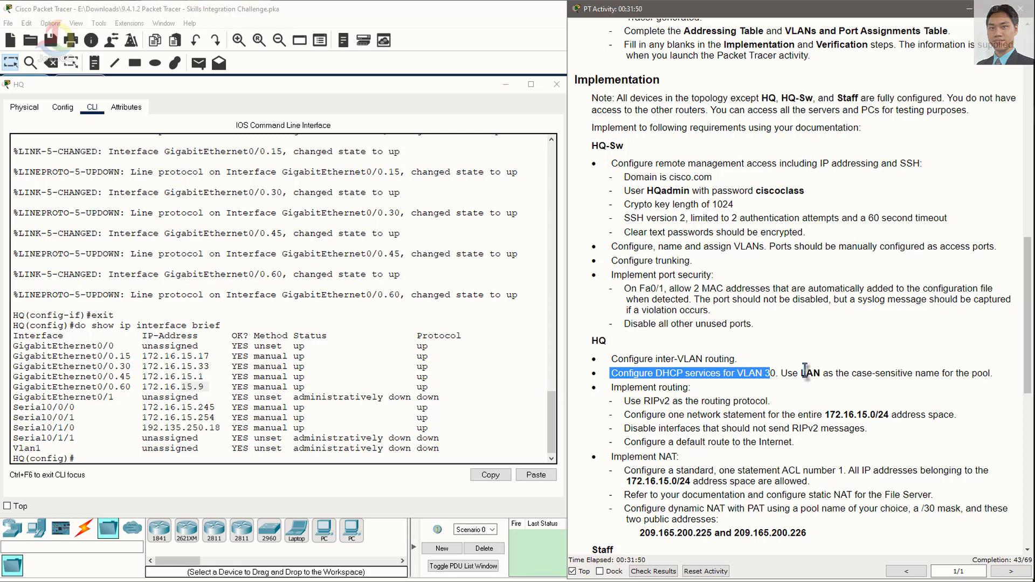
drag(801, 373, 830, 374)
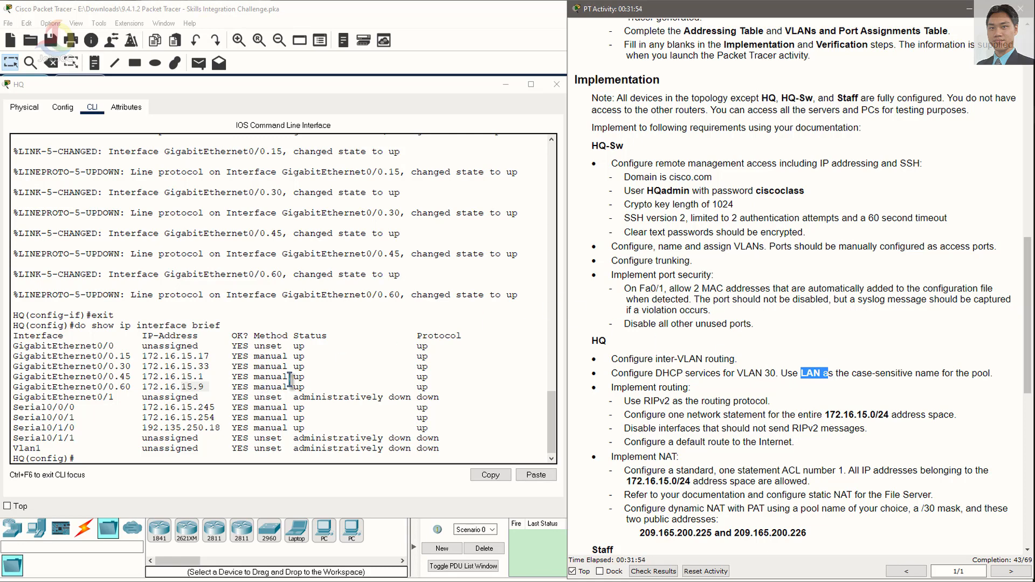
click(227, 439)
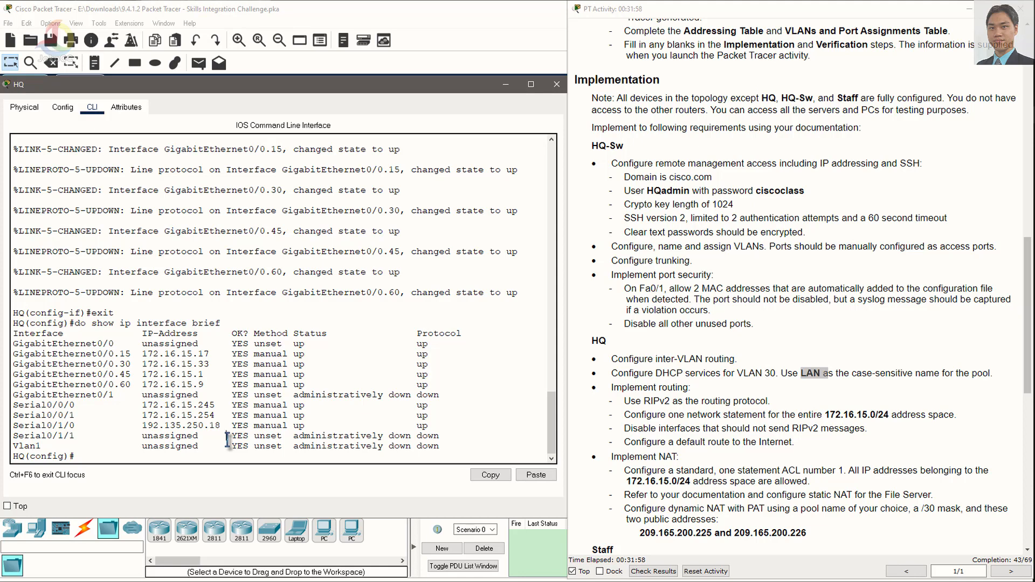
text(ip dhcp pool LAN)
- Create DHCP pool LAN and look up the G0/0.30 address 172.16.15.33 in the instructions
key(Return)
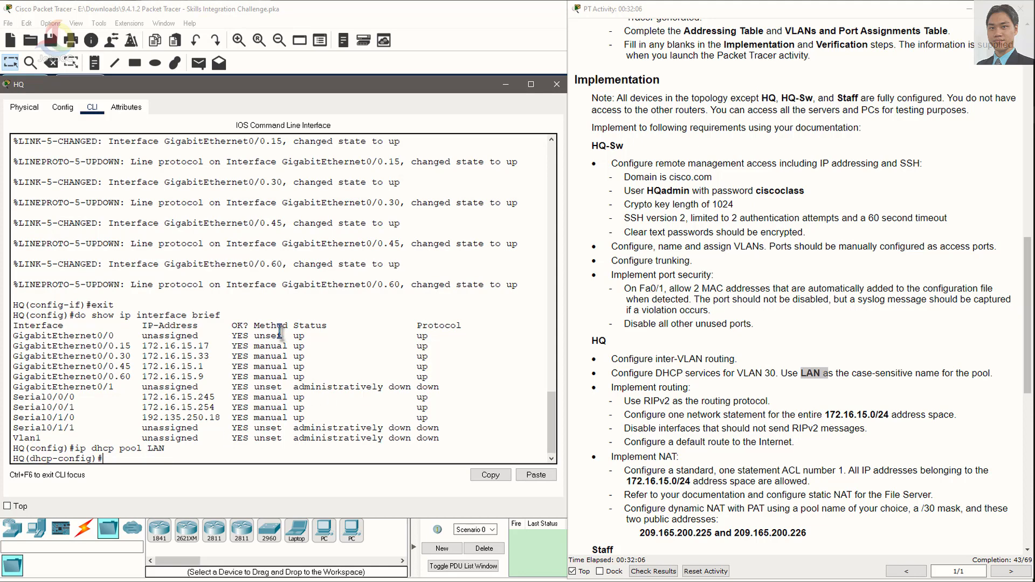
text(network)
scroll(844, 387, up, 1)
scroll(843, 387, up, 5)
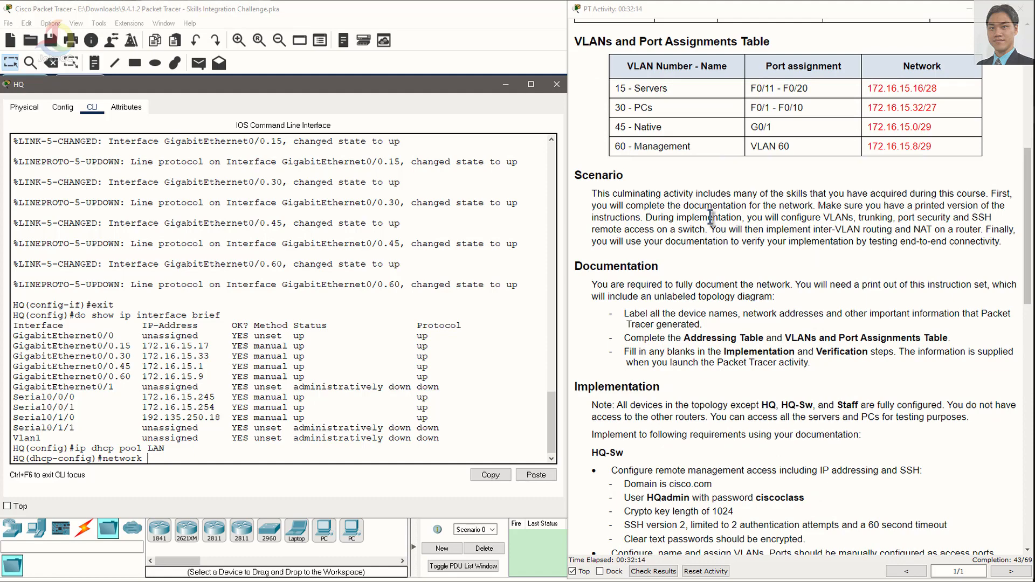
scroll(755, 293, up, 3)
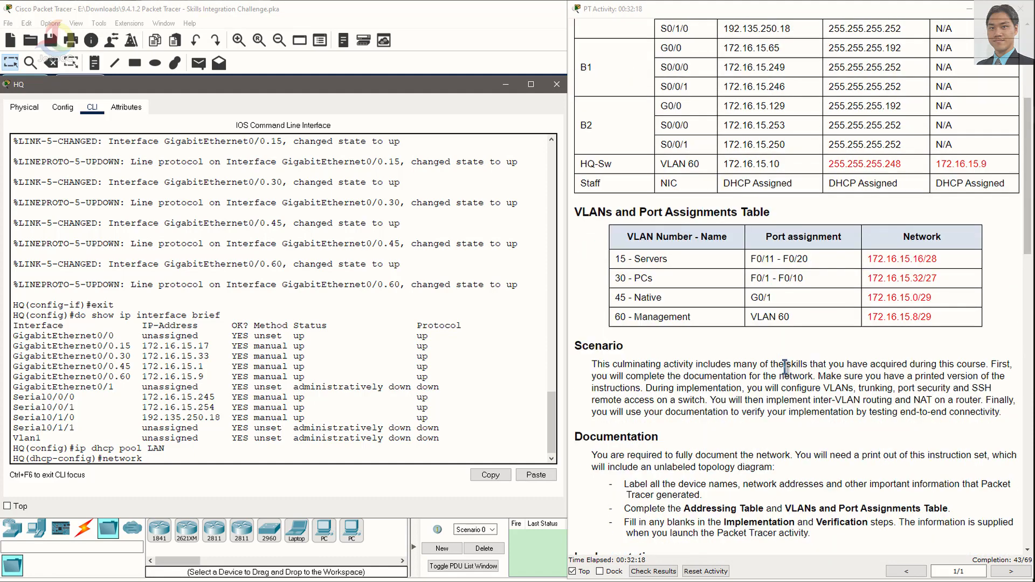
scroll(785, 368, down, 1)
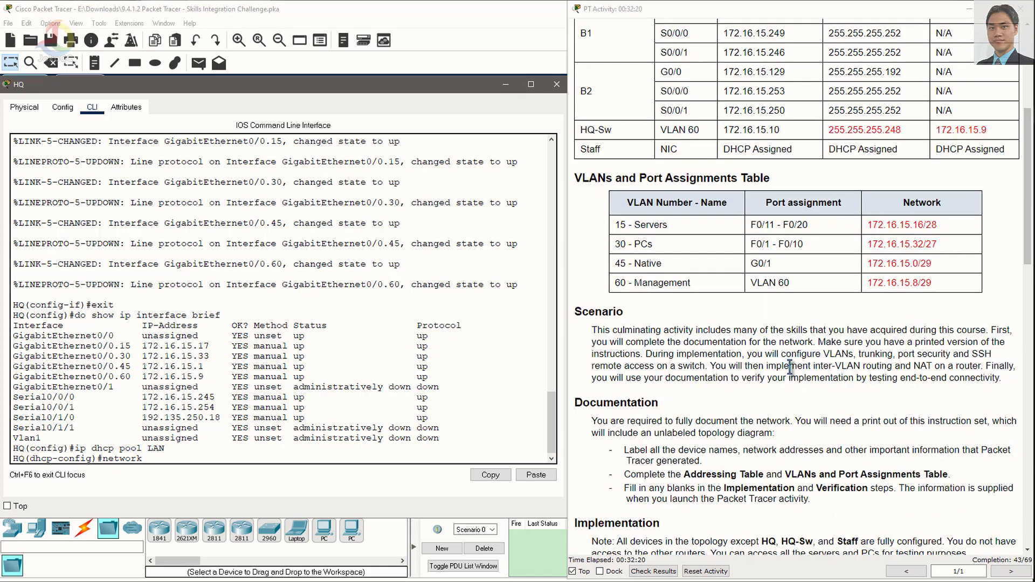
scroll(789, 368, up, 1)
scroll(792, 396, up, 4)
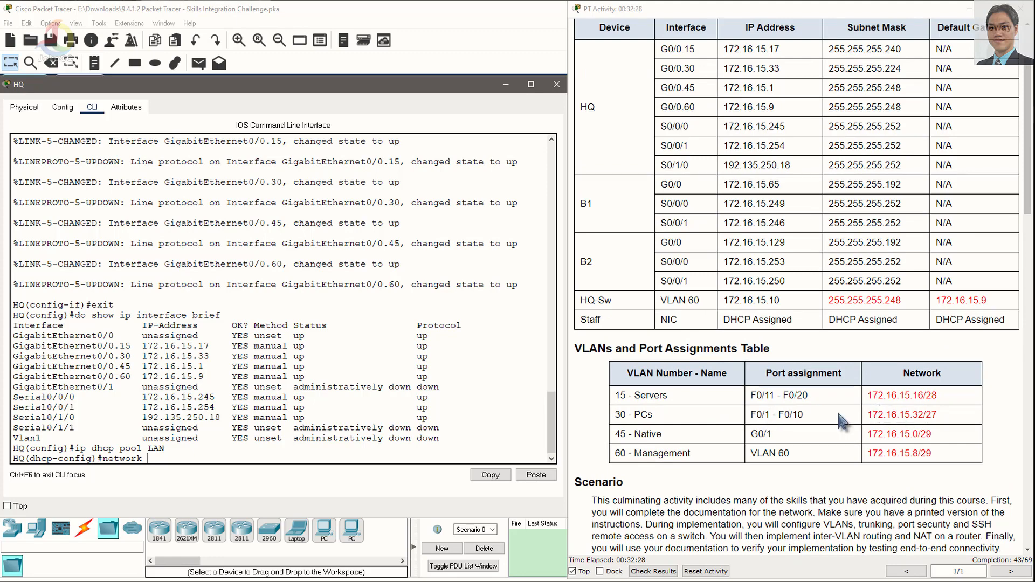
scroll(755, 383, up, 1)
scroll(737, 374, up, 1)
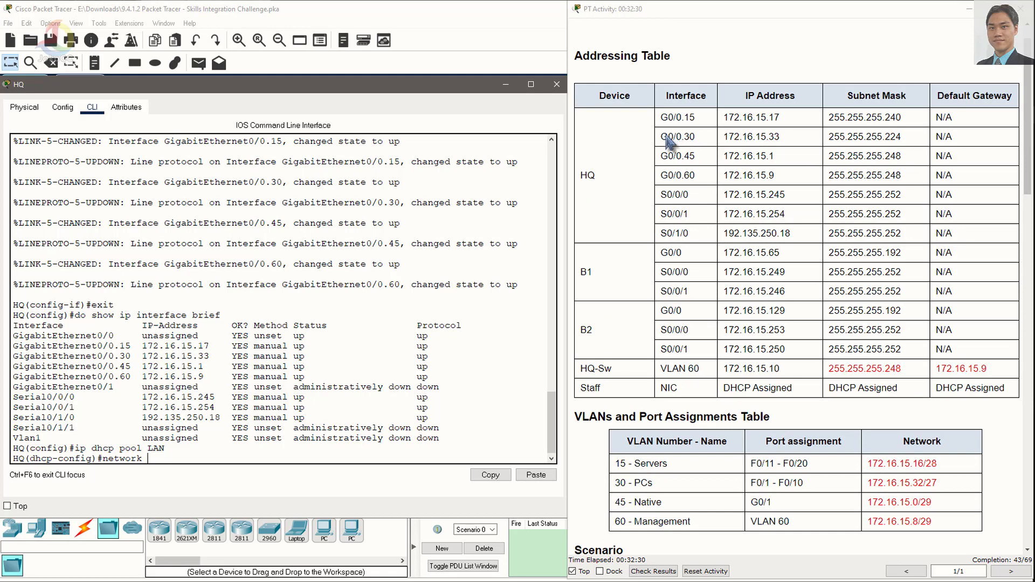
click(724, 138)
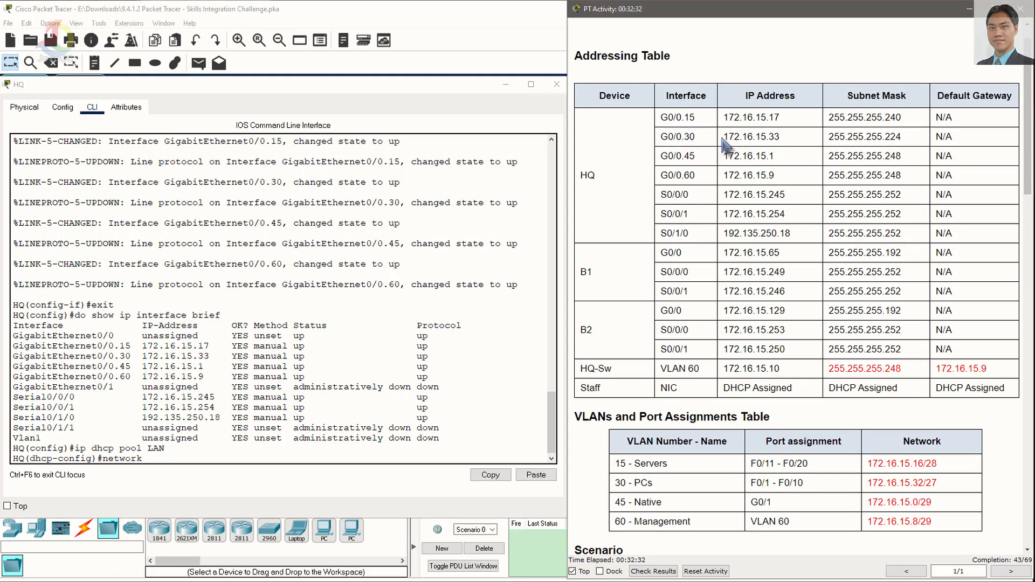
drag(724, 137, 793, 138)
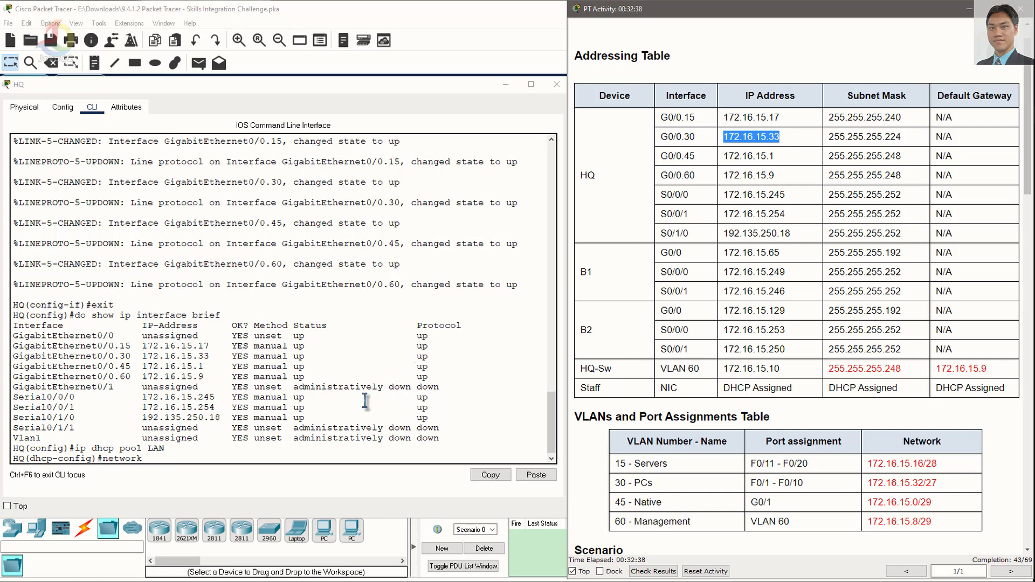
click(360, 423)
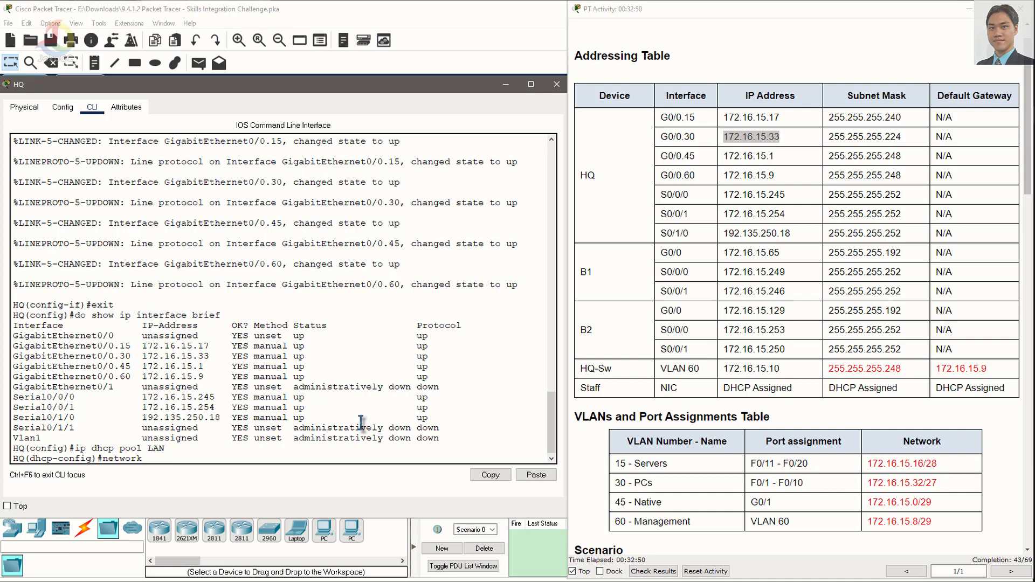
- Type the pool network statement 172.16.15.32 255.255.255.224, checking the instructions along the way
text(172.16.15.)
scroll(851, 383, down, 3)
scroll(851, 383, down, 3)
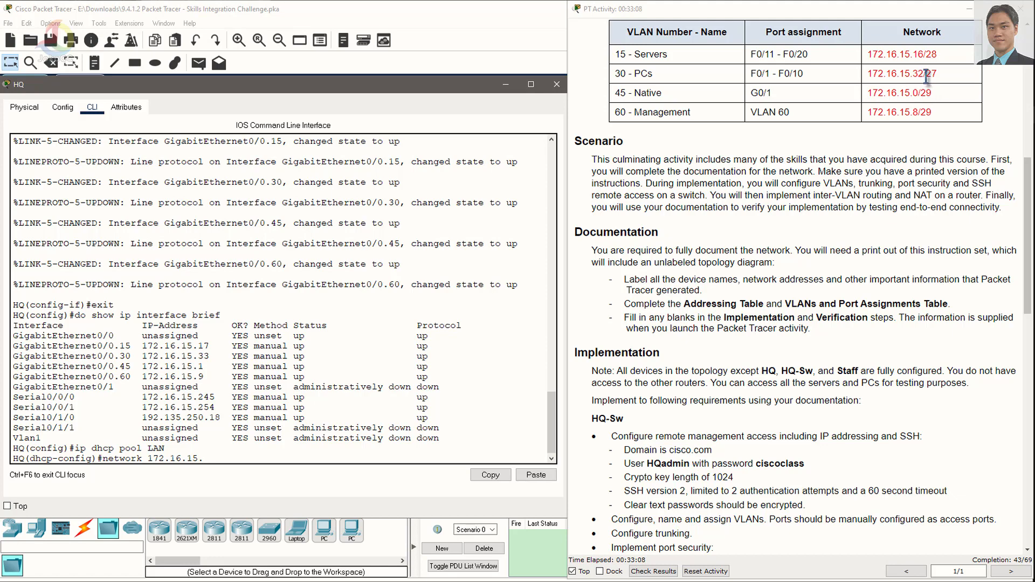
scroll(952, 172, up, 2)
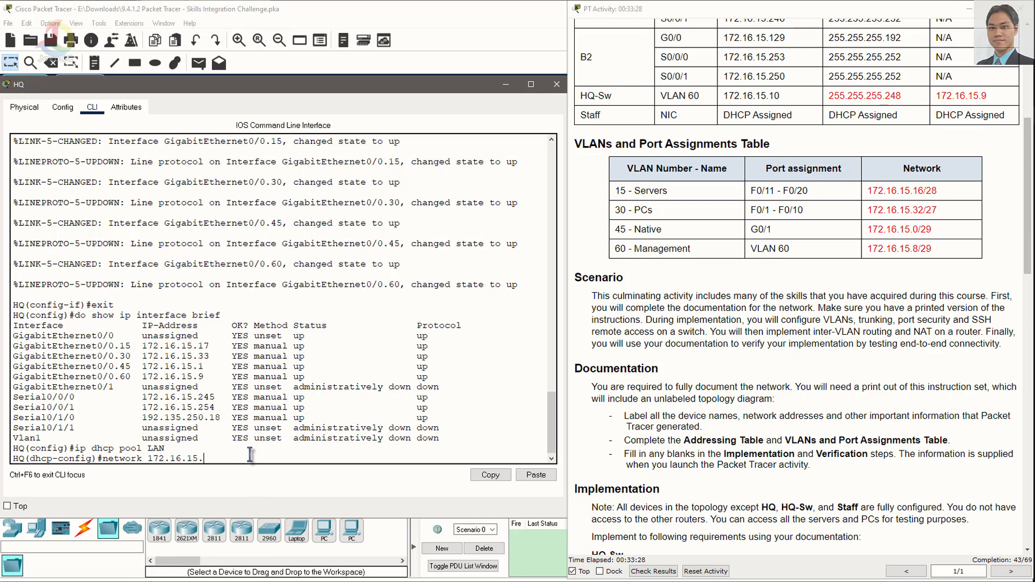
text(32 255.255.255)
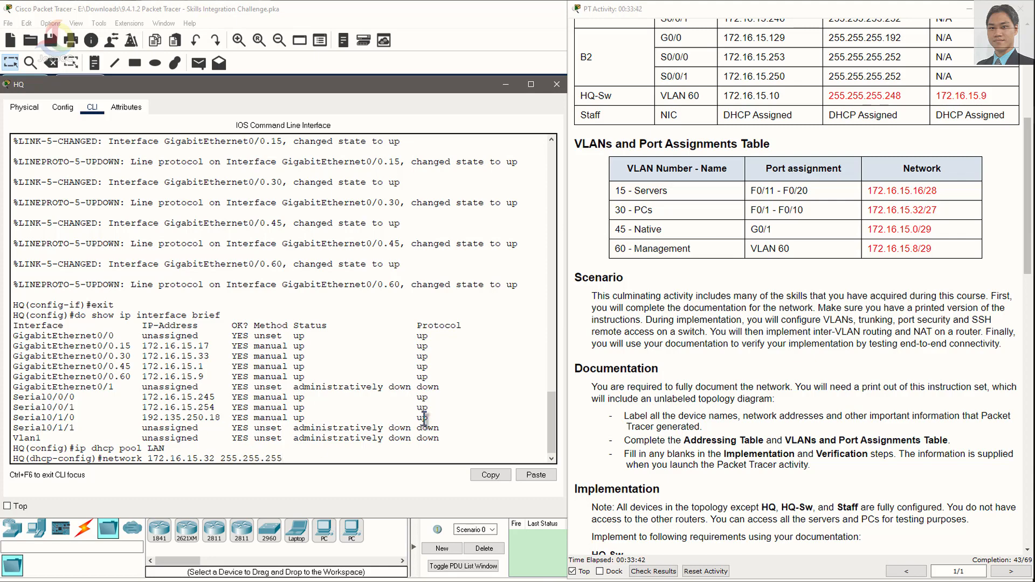
click(783, 254)
scroll(784, 253, up, 3)
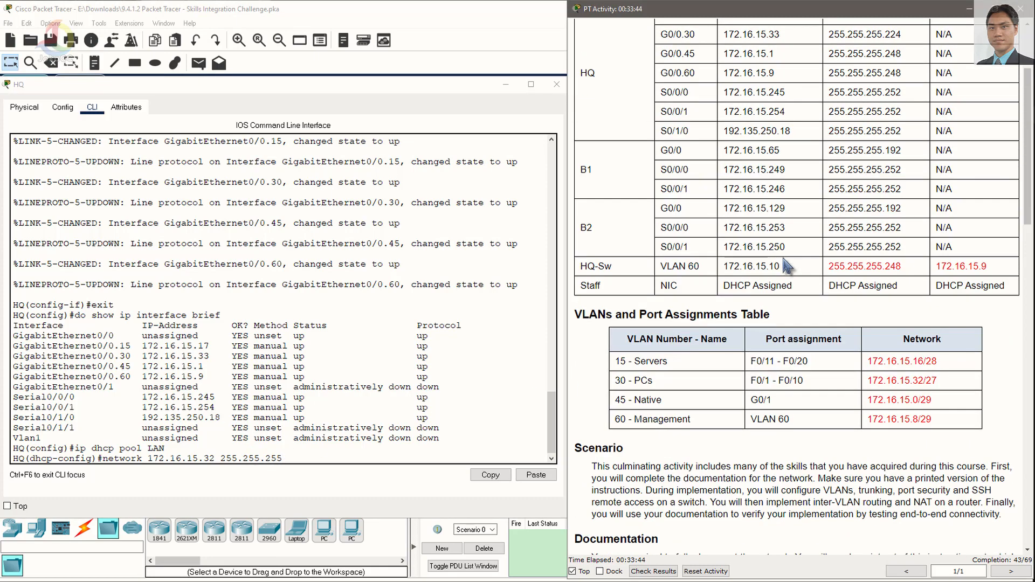
scroll(725, 205, up, 1)
scroll(732, 100, up, 2)
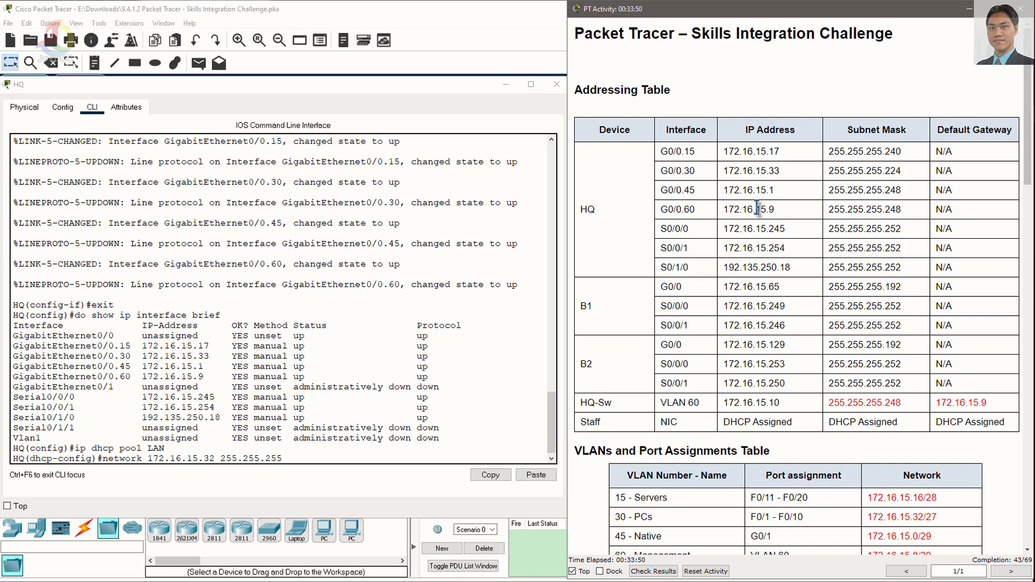
click(332, 457)
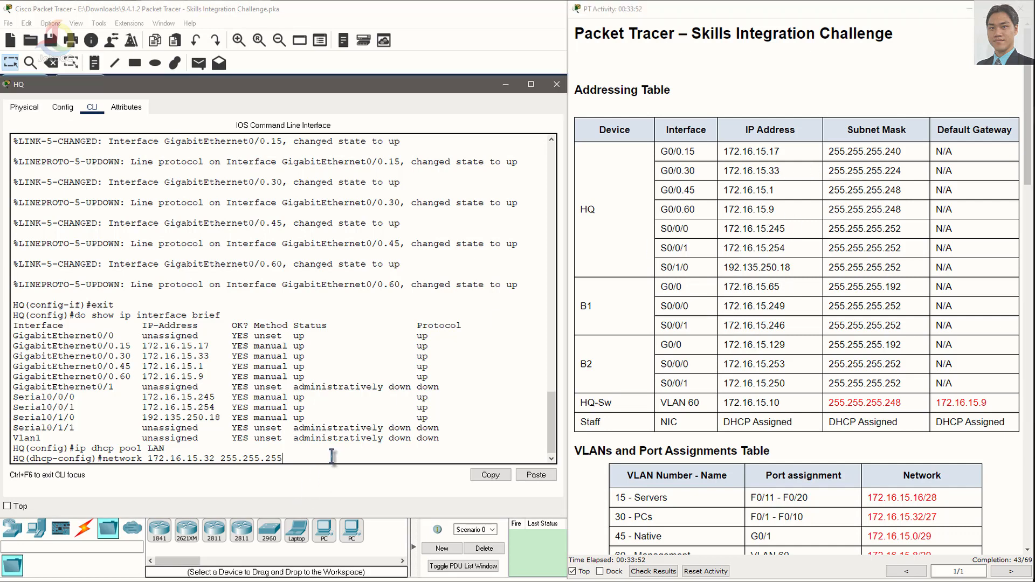
text(.224)
- Enter the pool network, then set default-router 172.16.15.33, fixing the mistyped address
key(Return)
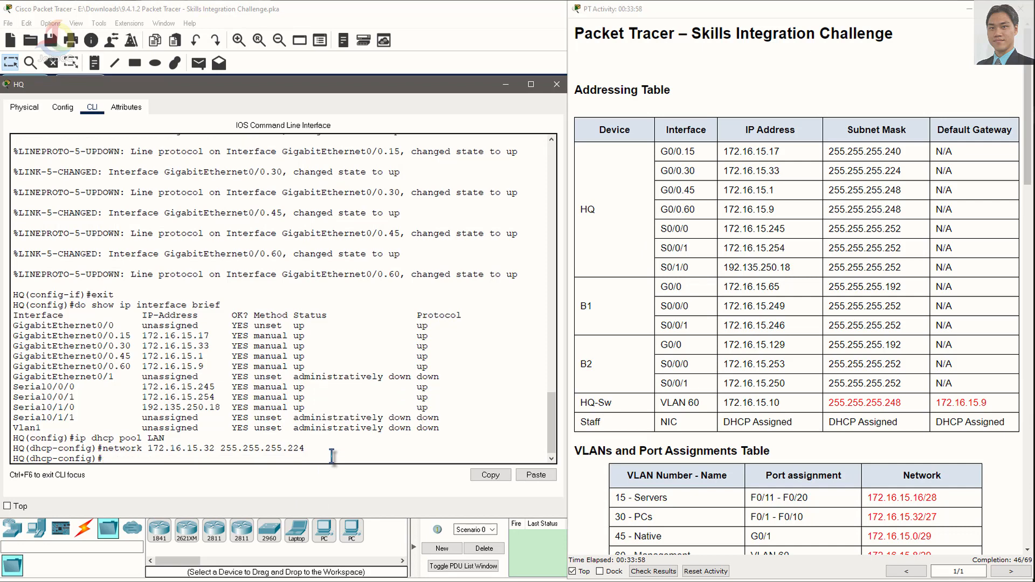
text(default)
text(-router )
text(192.)
key(BackSpace)
key(BackSpace)
text(72.16.15.)
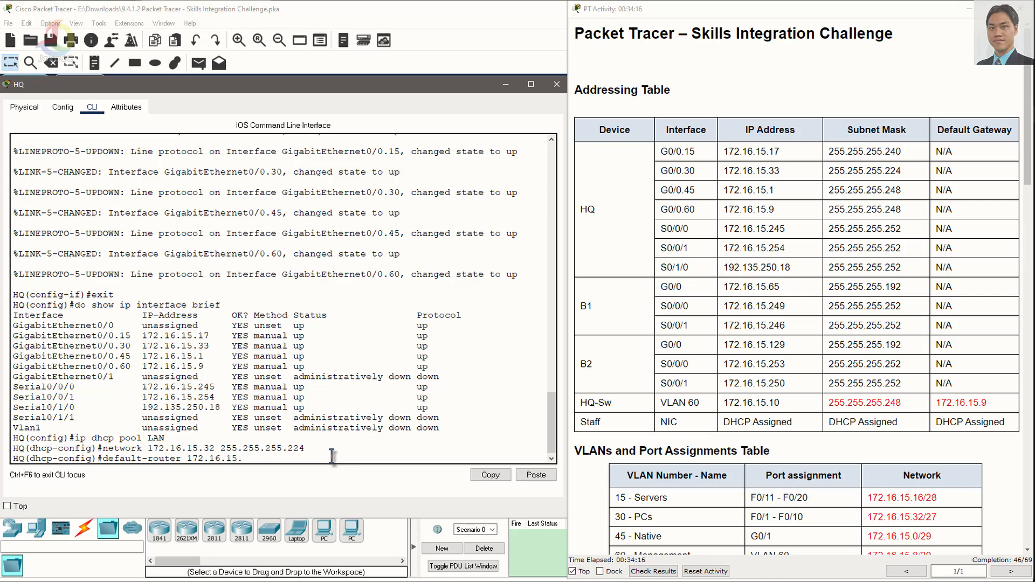
text(33)
key(Return)
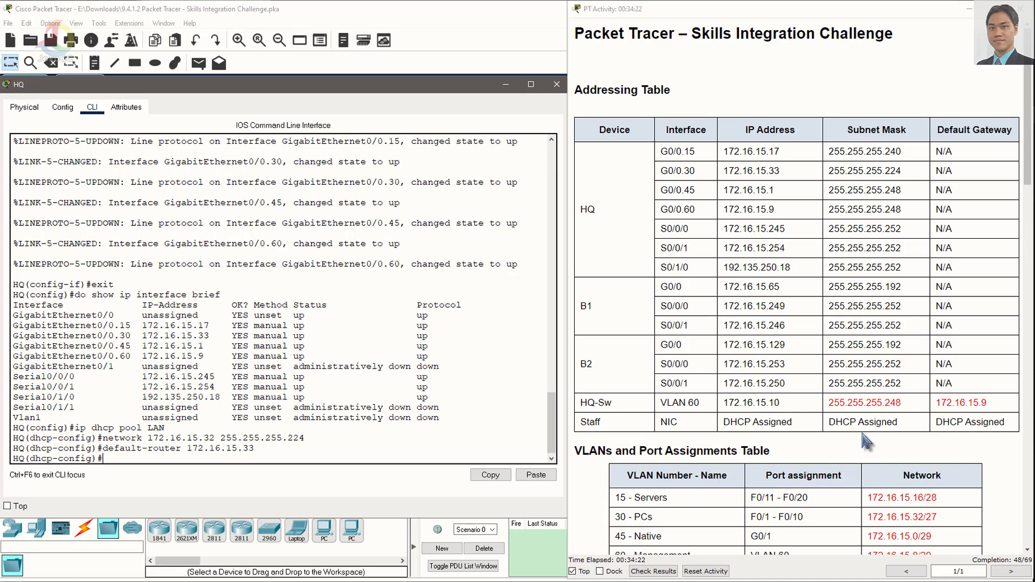
- Exit the DHCP pool, review the DHCP and routing requirements, and start 'router rip'
click(314, 445)
text(exit)
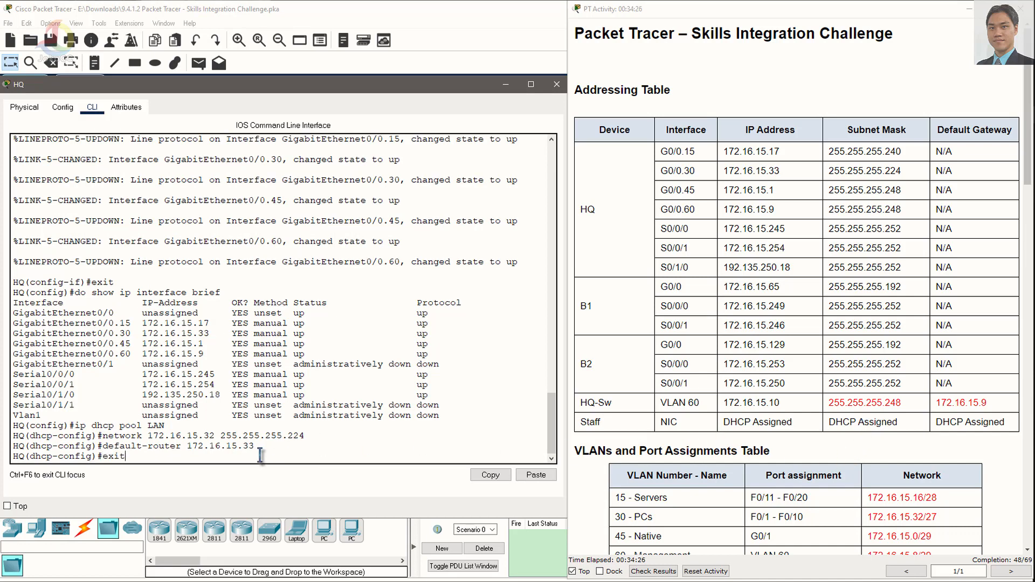
key(Return)
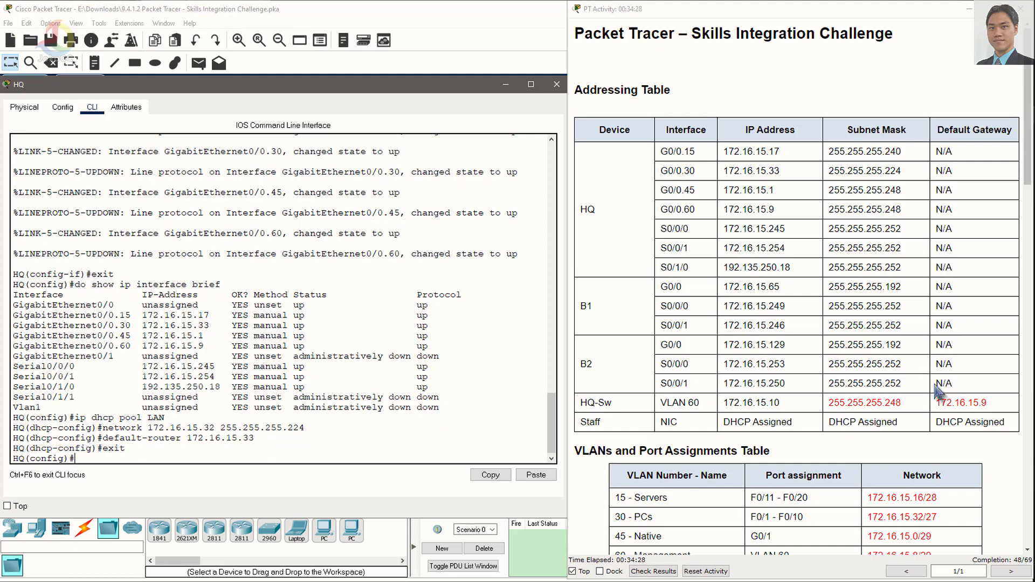
scroll(781, 448, down, 15)
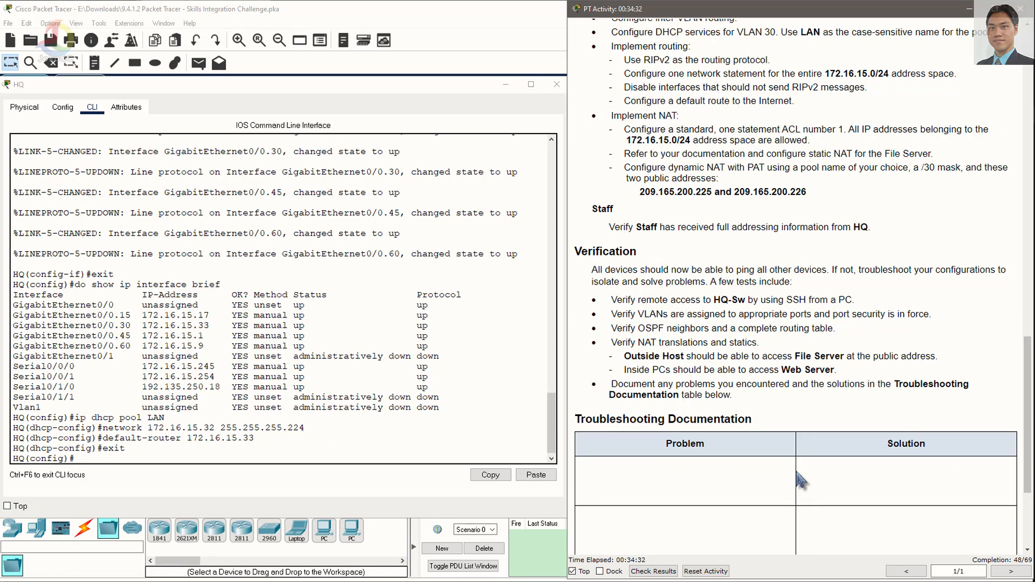
scroll(750, 377, up, 5)
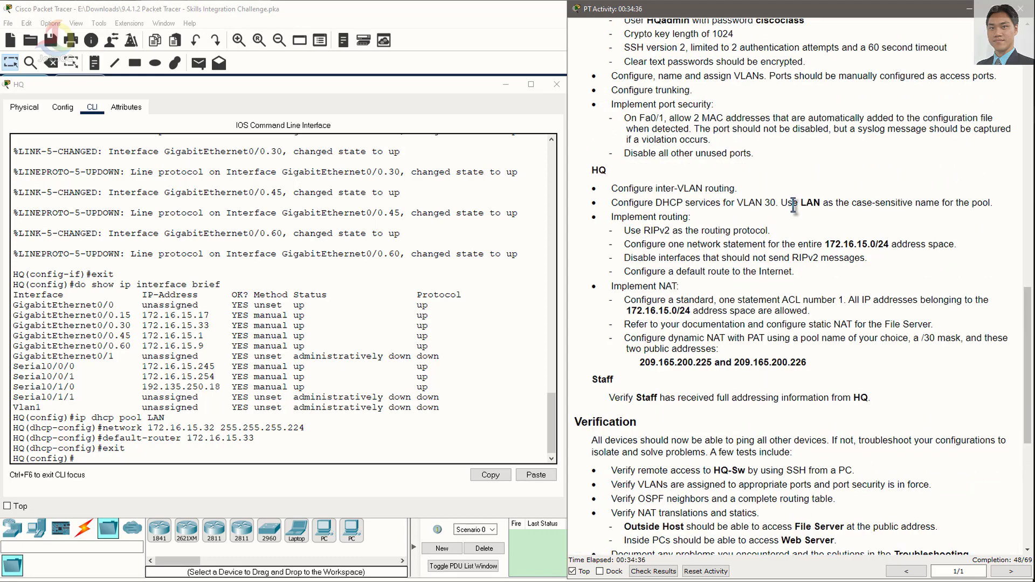
drag(657, 204, 898, 201)
drag(667, 217, 701, 219)
click(148, 454)
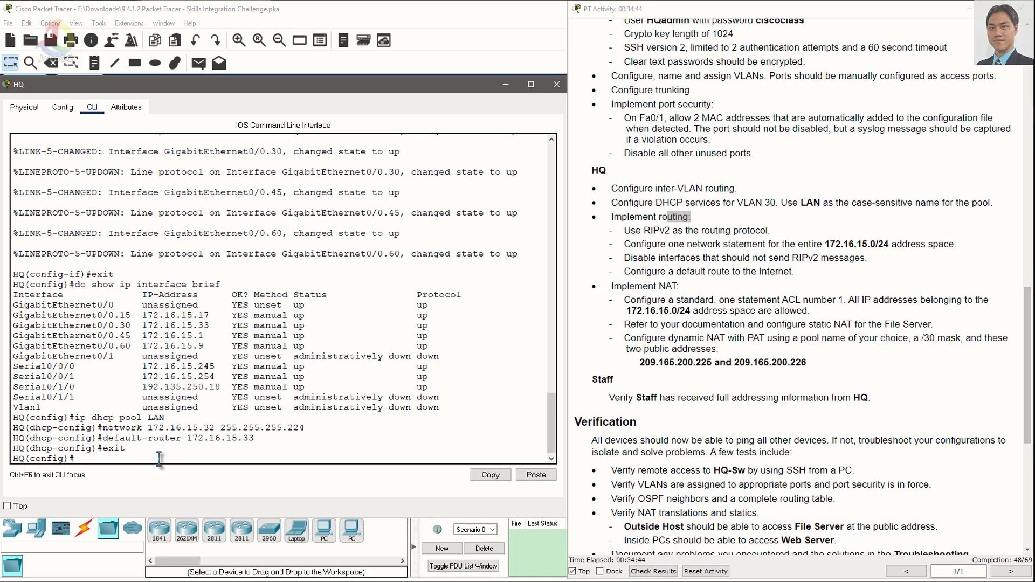
text(router rip)
- Enter RIP configuration on HQ and set it to version 2
key(Return)
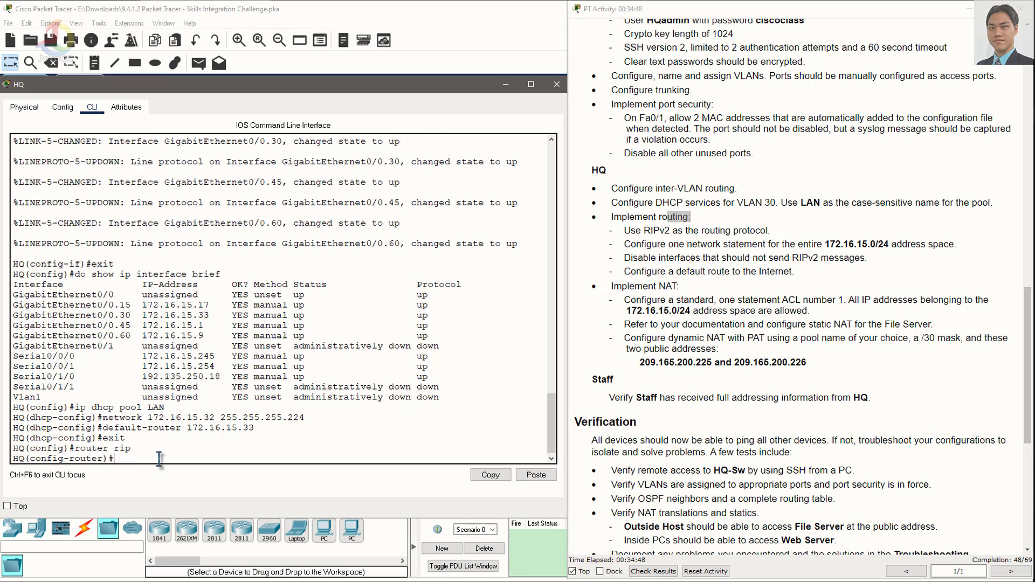
text(version 2)
key(Return)
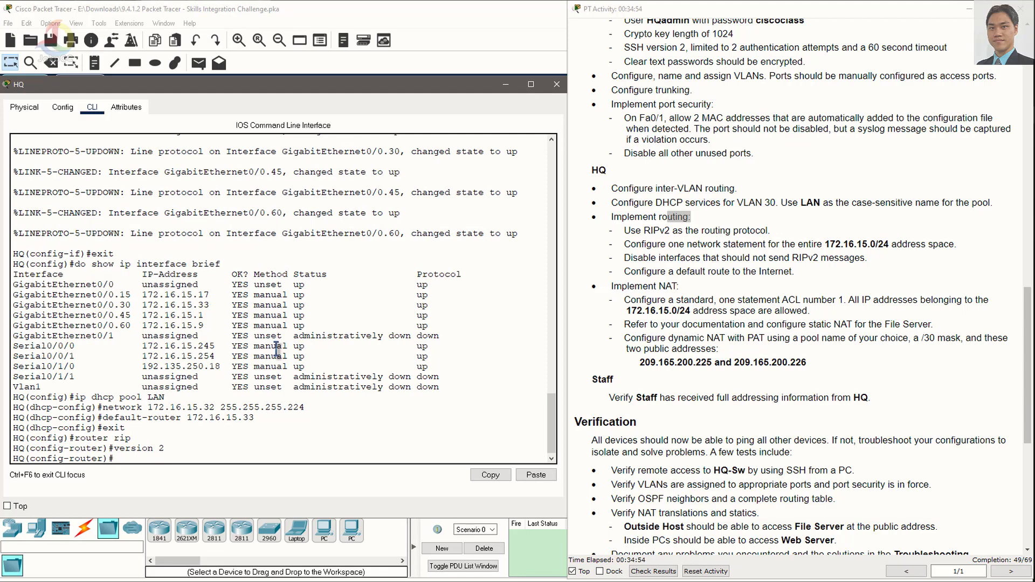
- Advertise network 172.16.15.0 in RIP, dropping the rejected subnet mask from the command
click(771, 247)
drag(870, 244, 904, 244)
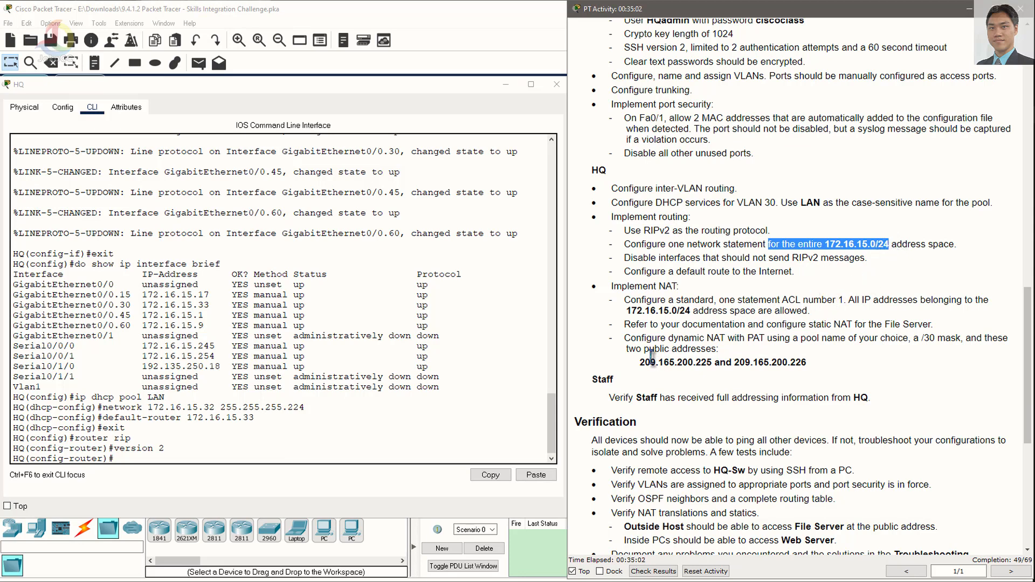
click(320, 457)
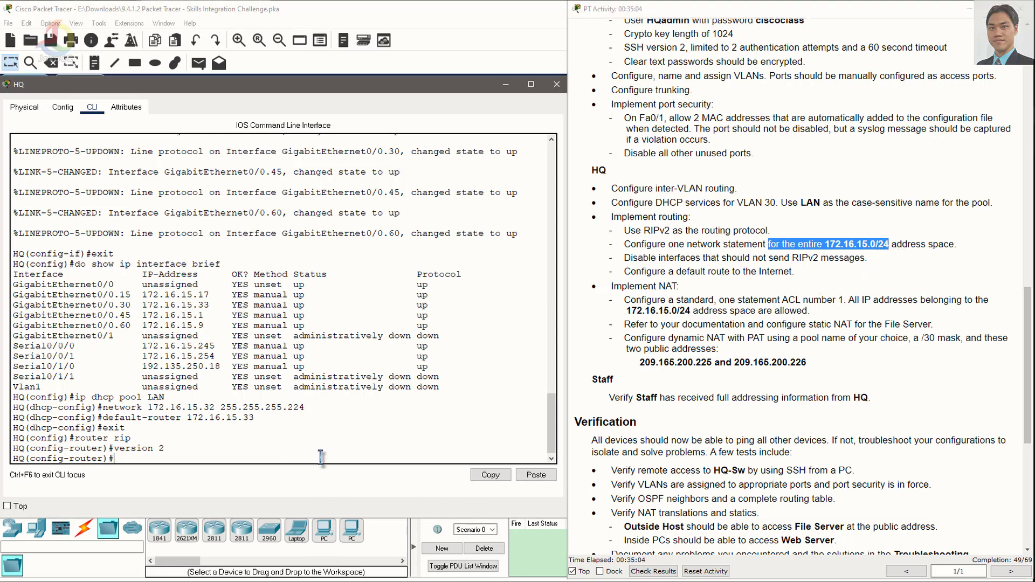
text(network 172.16.15.)
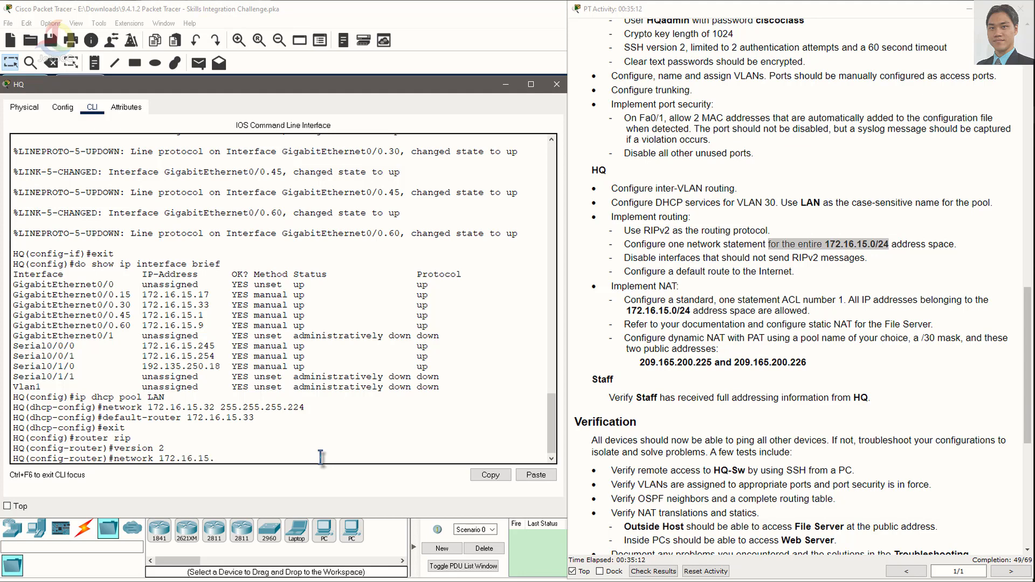
text(55.255.255.0)
key(Return)
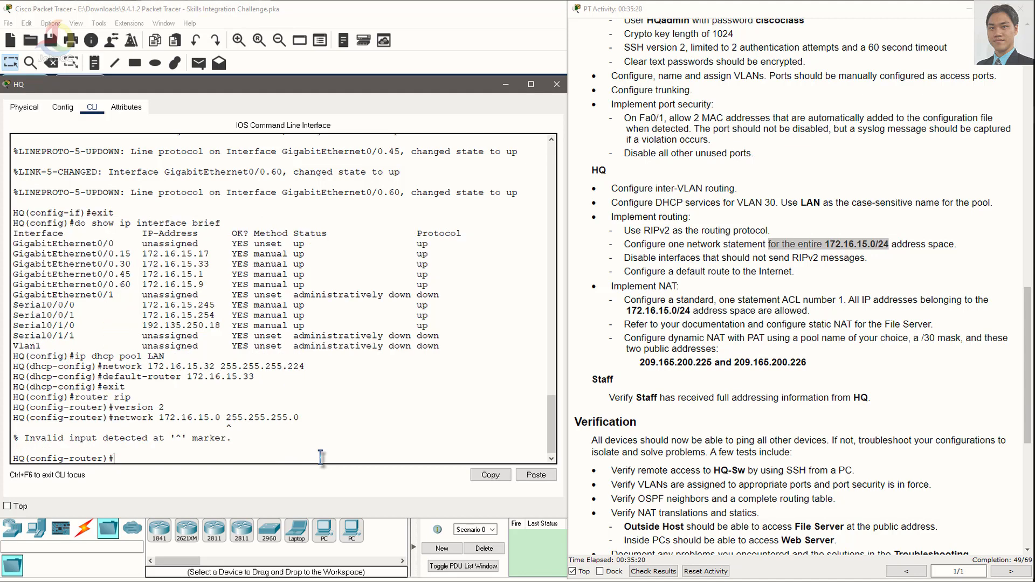
key(Up)
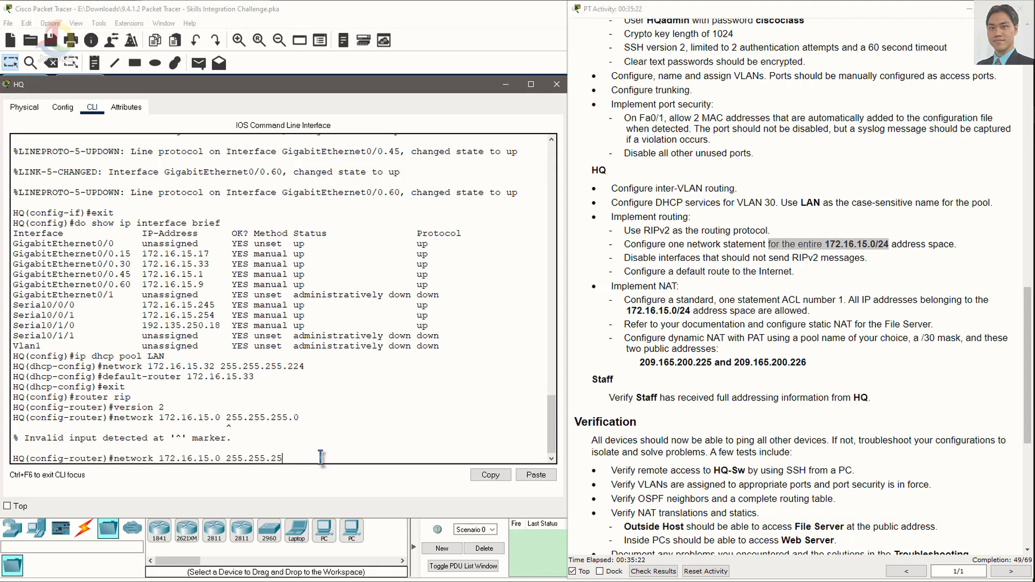
key(BackSpace)
key(BackSpace)
key(Return)
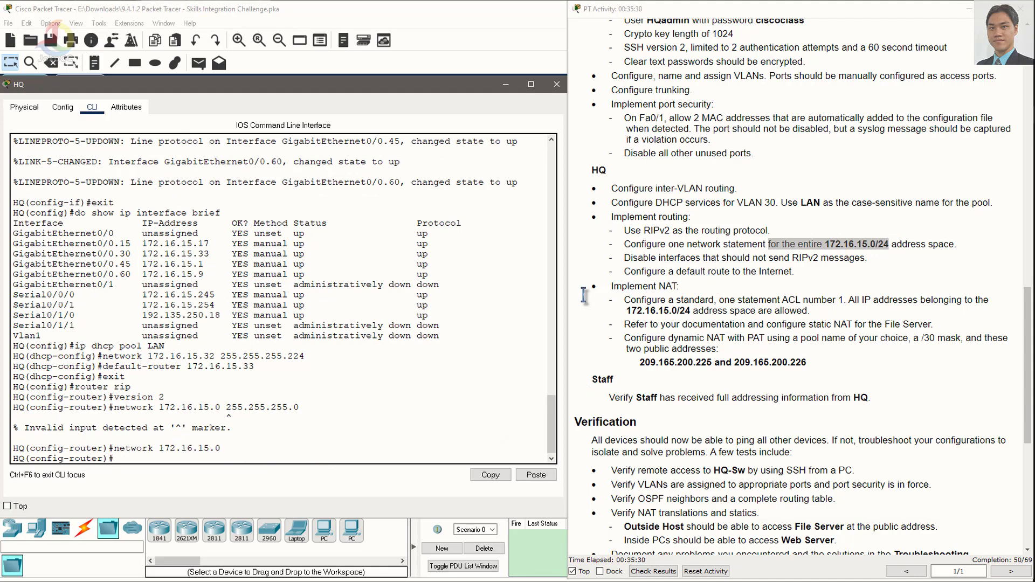
scroll(808, 383, up, 3)
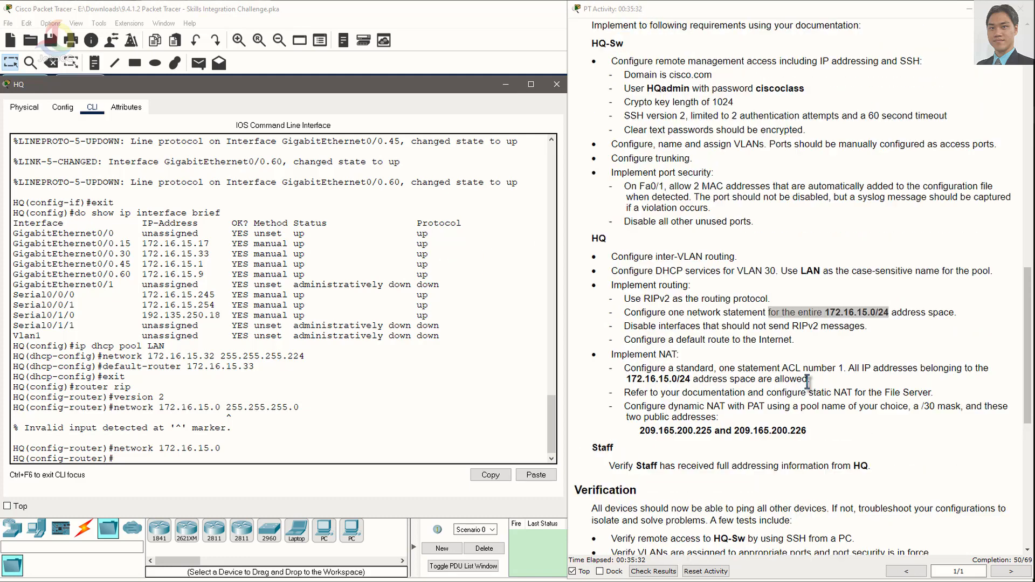
scroll(585, 334, up, 1)
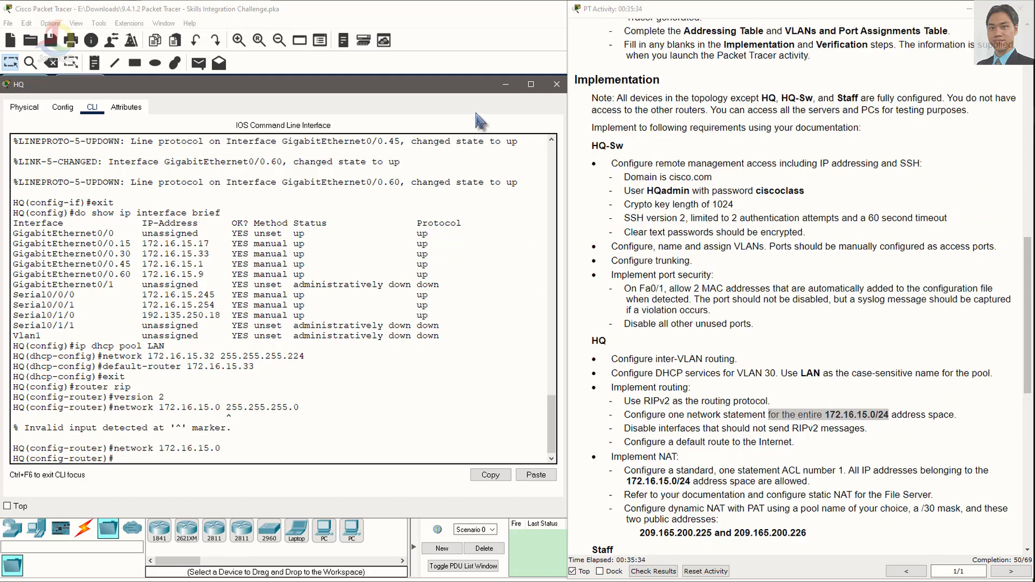
- Close the HQ device window and scroll the instructions up to the Addressing Table
click(506, 84)
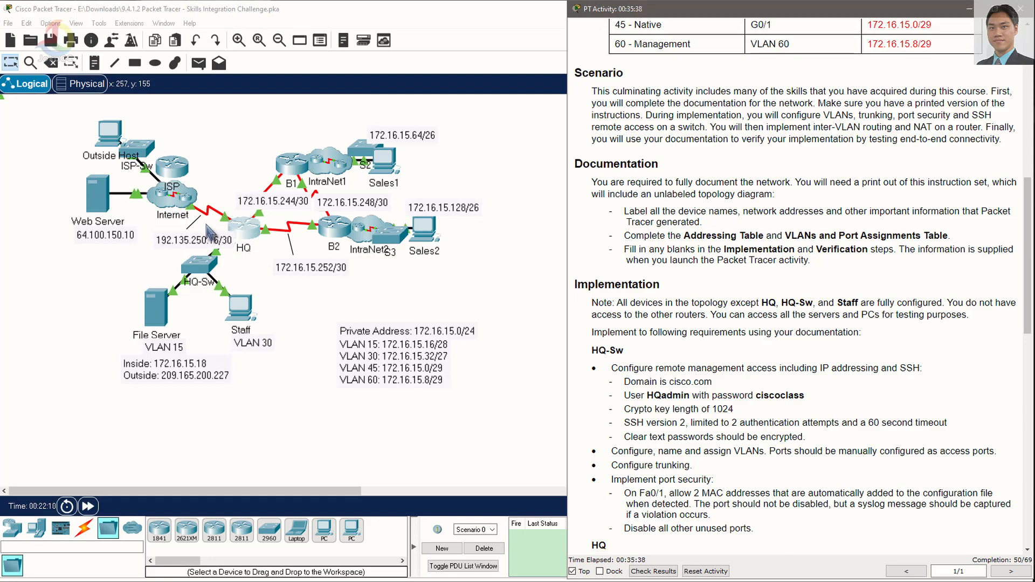
scroll(754, 315, up, 3)
scroll(753, 313, up, 3)
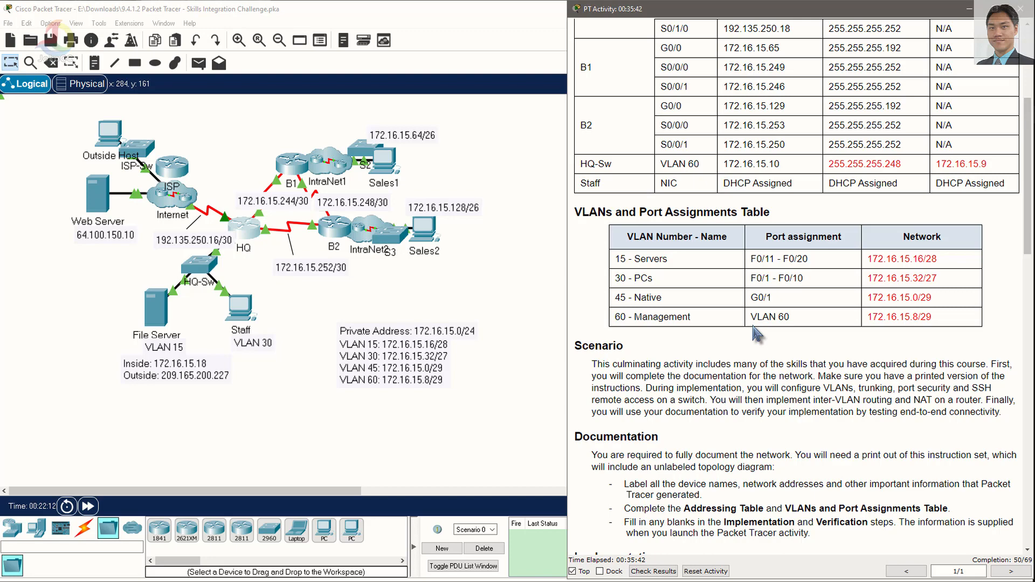
scroll(754, 334, up, 2)
scroll(753, 334, up, 1)
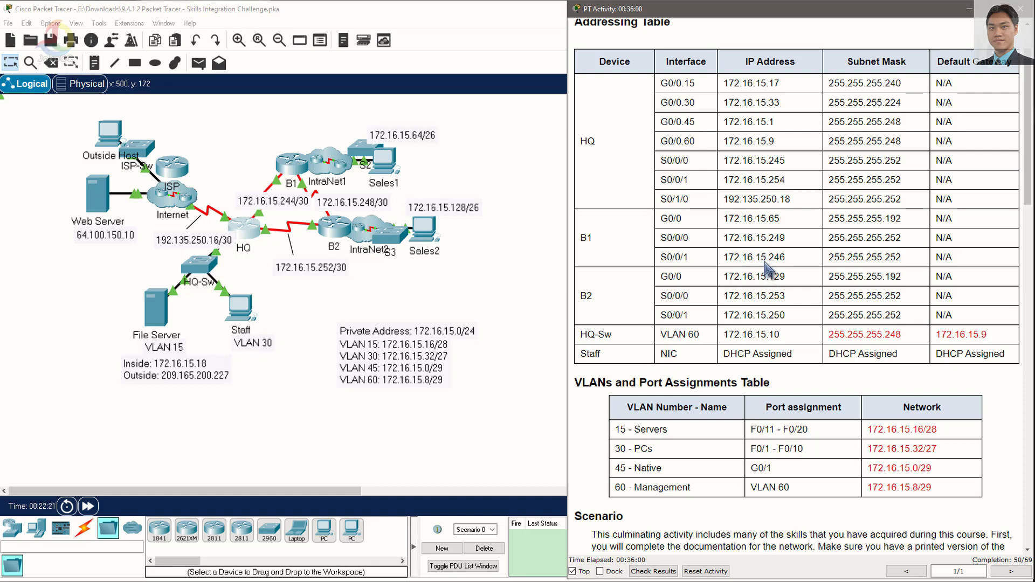
- Check the B1, B2 and HQ serial addresses, including 172.16.15.250 and 172.16.15.254
click(773, 243)
drag(784, 237, 731, 242)
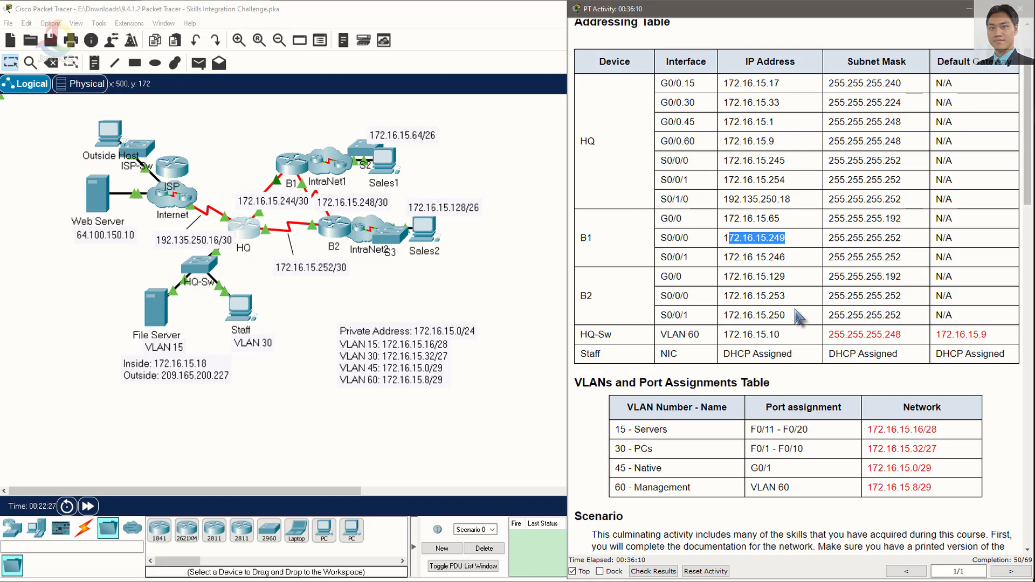
drag(786, 315, 722, 317)
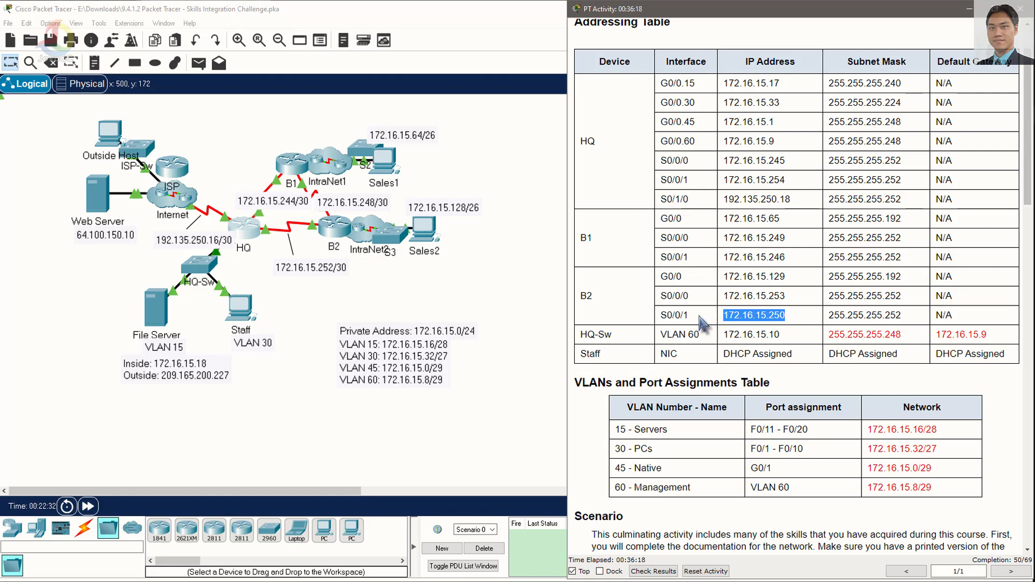
click(790, 255)
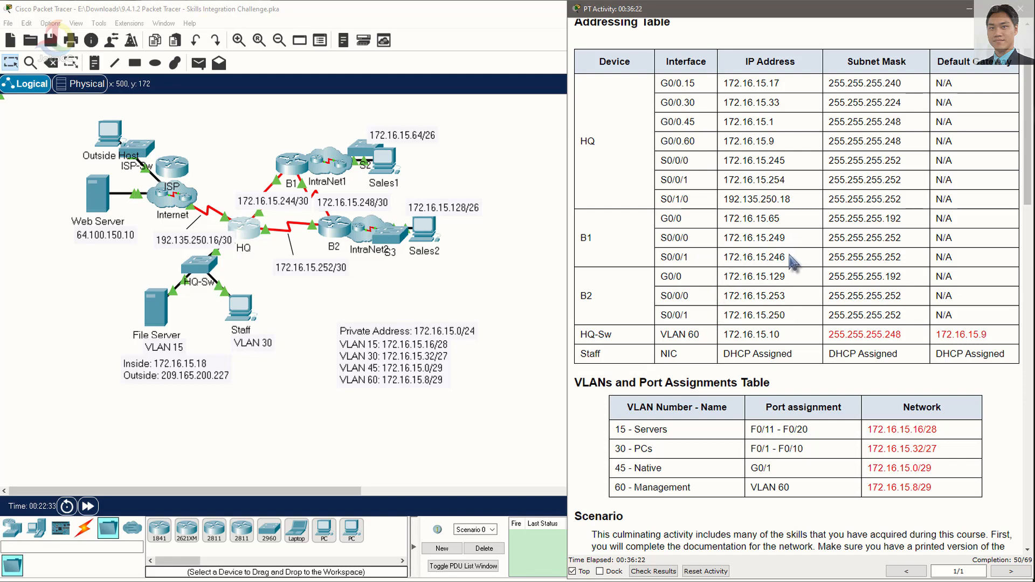
drag(785, 257, 728, 257)
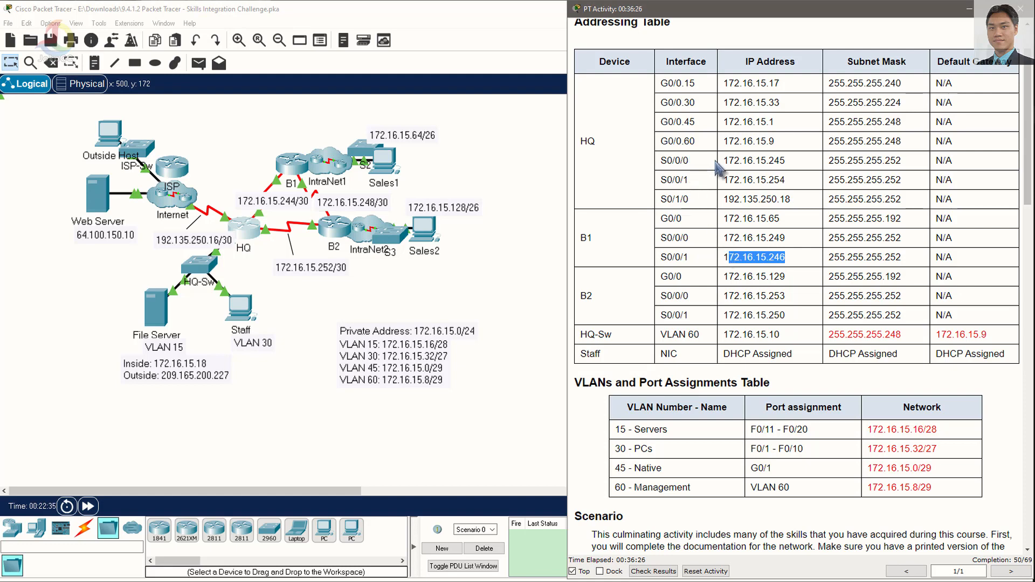
click(779, 163)
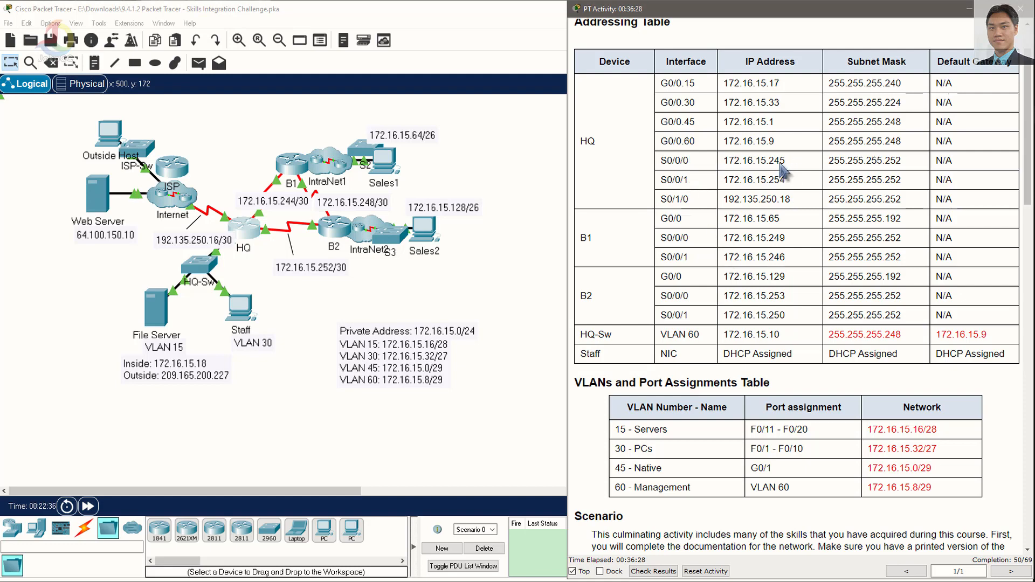
drag(729, 161, 785, 160)
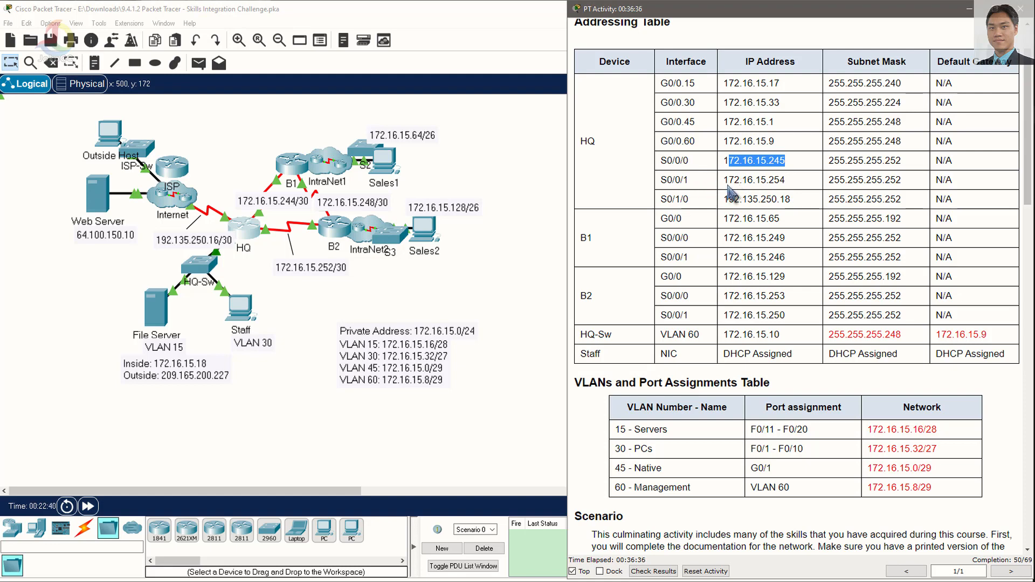
drag(723, 180, 788, 180)
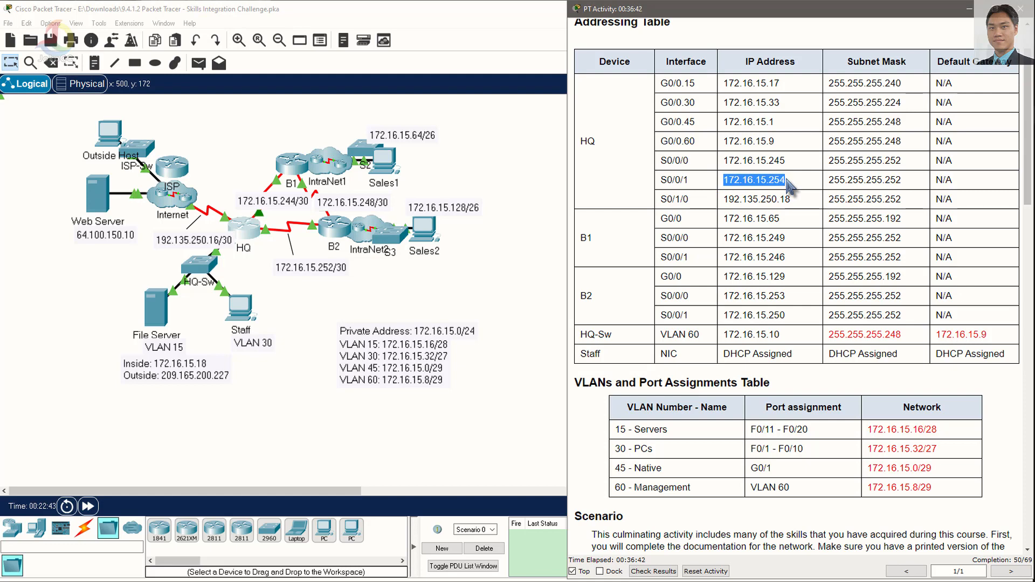
- Highlight B2 S0/0/0 172.16.15.253 and HQ S0/1/0 192.135.250.18, then open HQ's CLI
double_click(689, 295)
drag(729, 296, 792, 303)
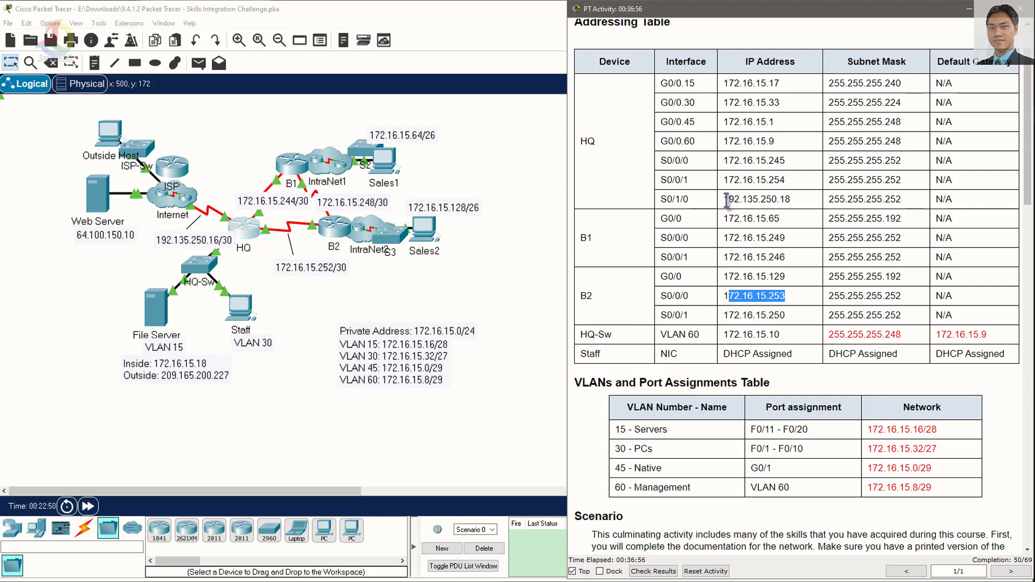
drag(729, 199, 798, 207)
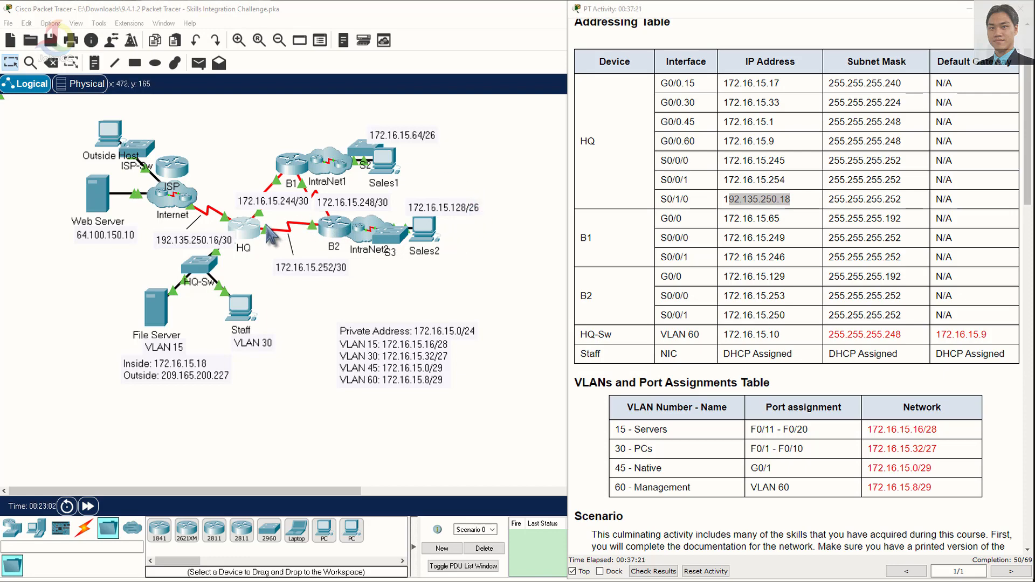
click(246, 231)
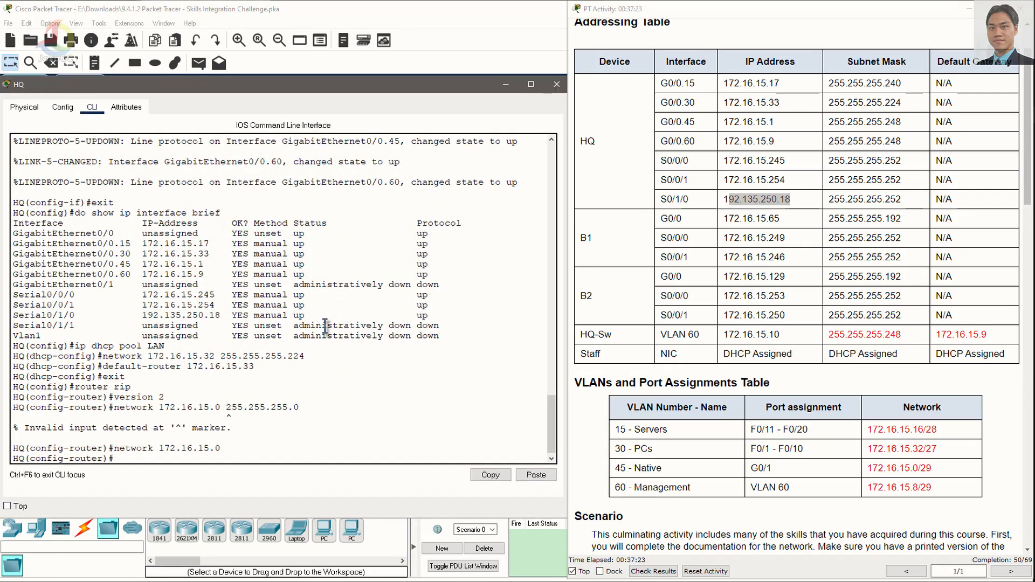
- Exit to global configuration and re-enter RIP configuration with 'router rip'
click(312, 415)
text(interxit)
key(Return)
text(interfa)
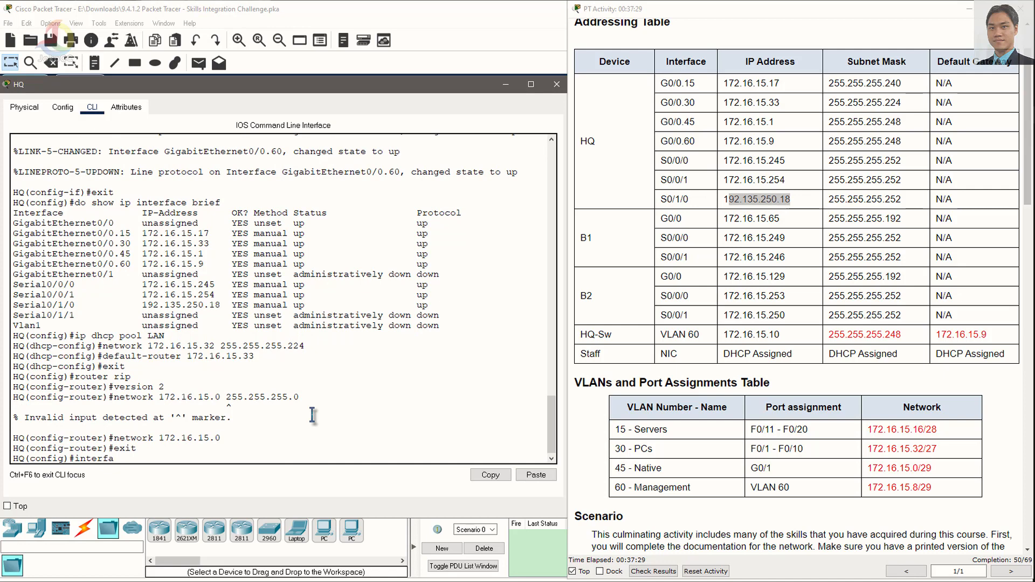
text(ce ser)
key(BackSpace)
key(BackSpace)
key(BackSpace)
key(BackSpace)
key(BackSpace)
key(BackSpace)
key(BackSpace)
key(BackSpace)
key(BackSpace)
key(BackSpace)
key(BackSpace)
key(BackSpace)
text(router rip)
key(Return)
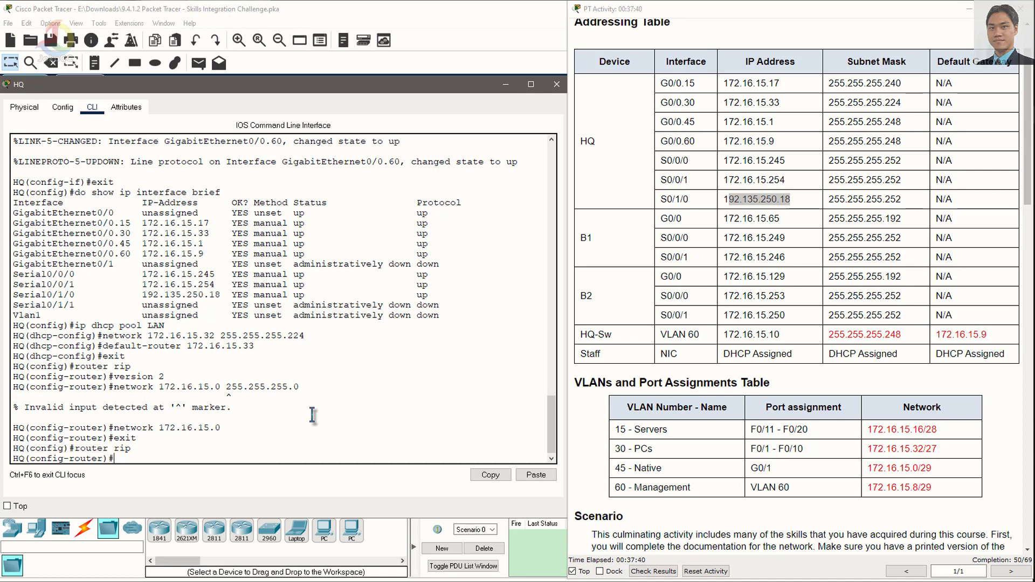
- Make S0/1/0 and G0/0 passive RIP interfaces
text(passive-interface S0/1/0)
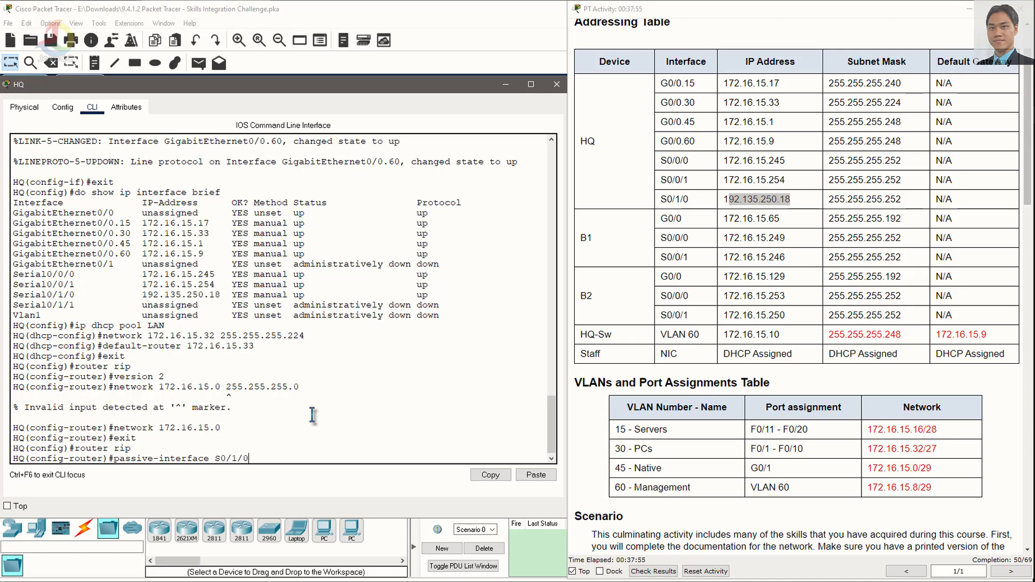
key(Return)
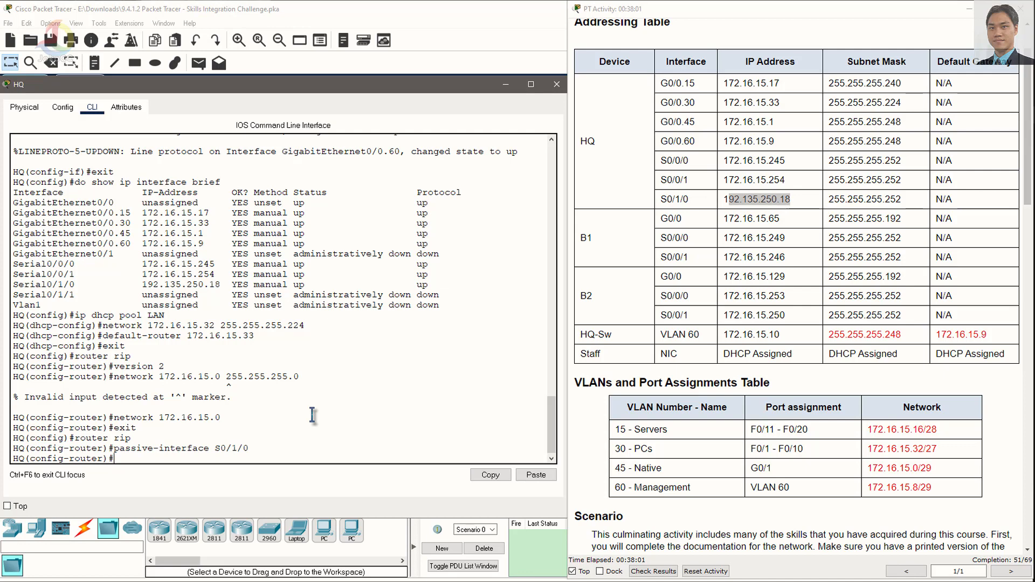
key(Up)
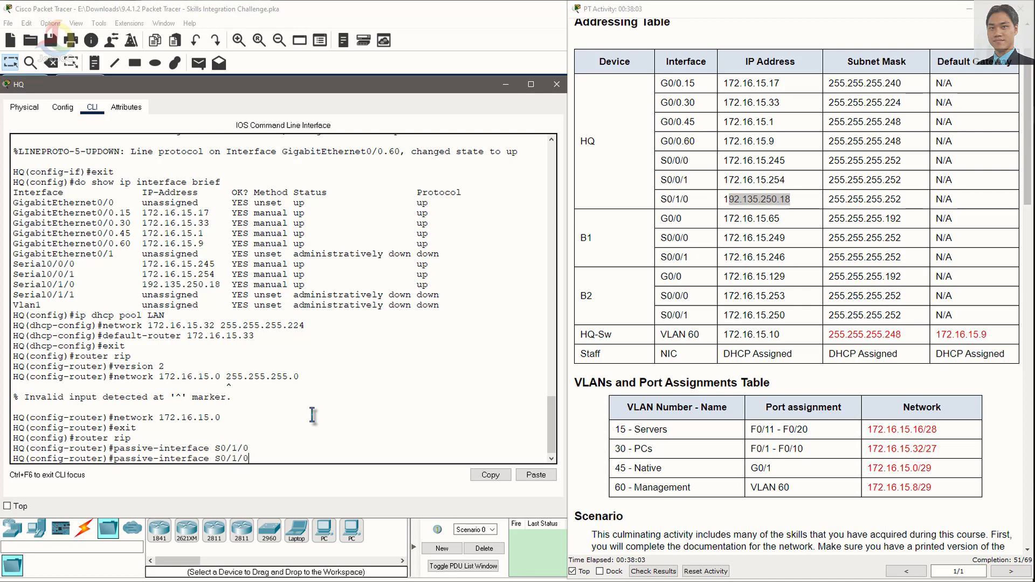
key(BackSpace)
key(BackSpace)
text(G0/)
key(Return)
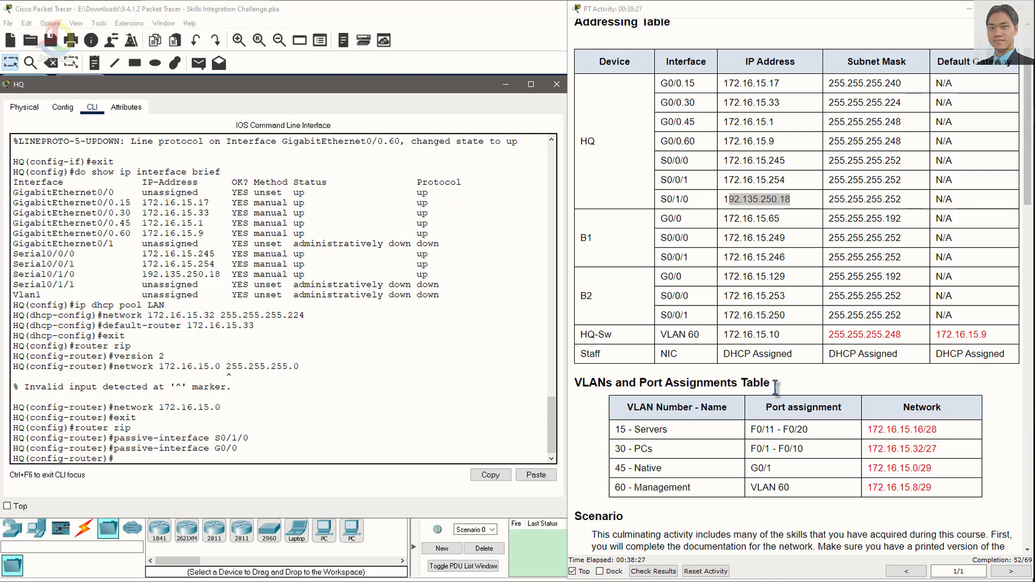
- Review the default-route-to-Internet requirement, then minimize the HQ router window
scroll(774, 397, down, 8)
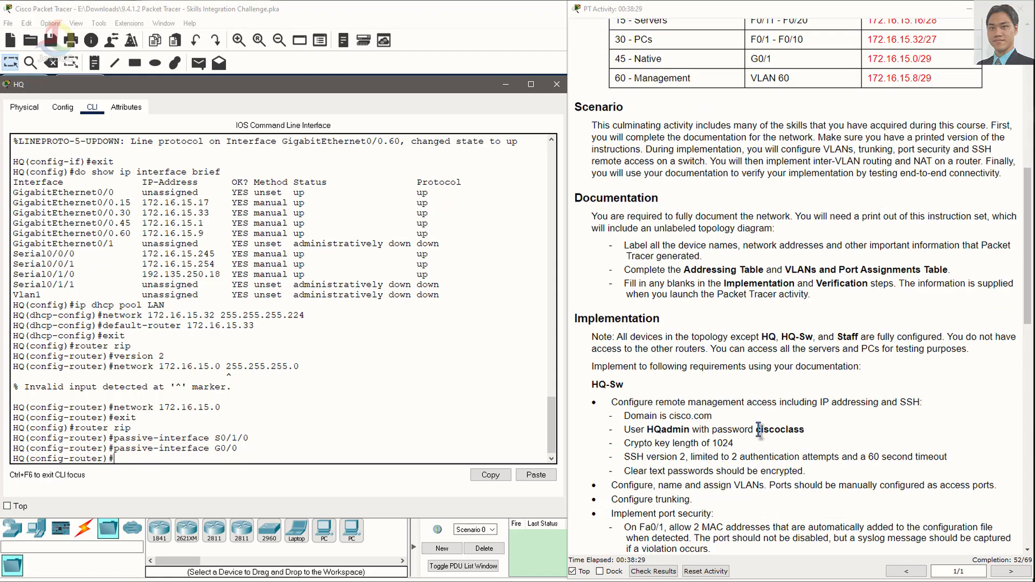
scroll(762, 417, down, 5)
scroll(756, 447, down, 4)
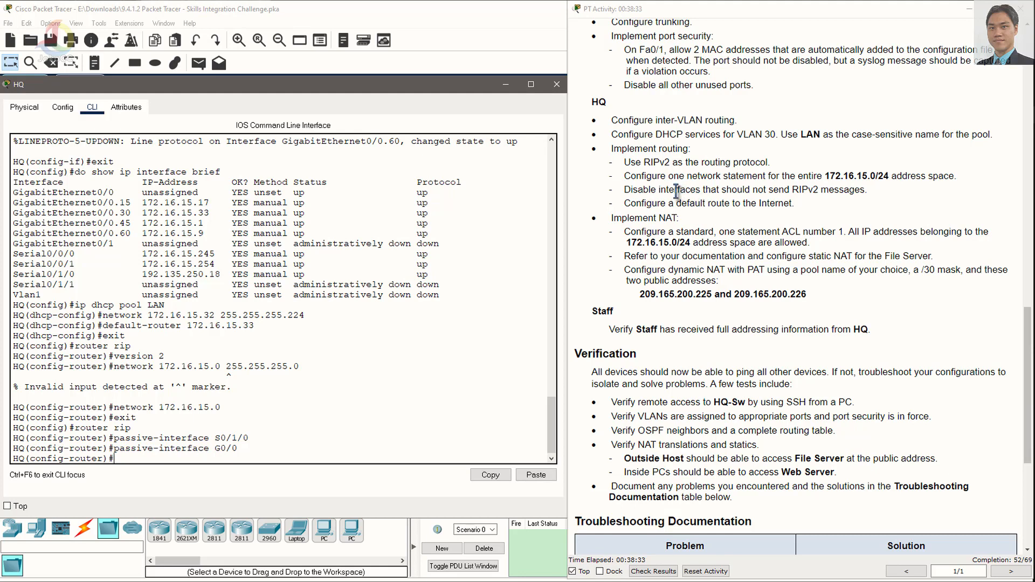
click(629, 203)
drag(625, 204, 791, 202)
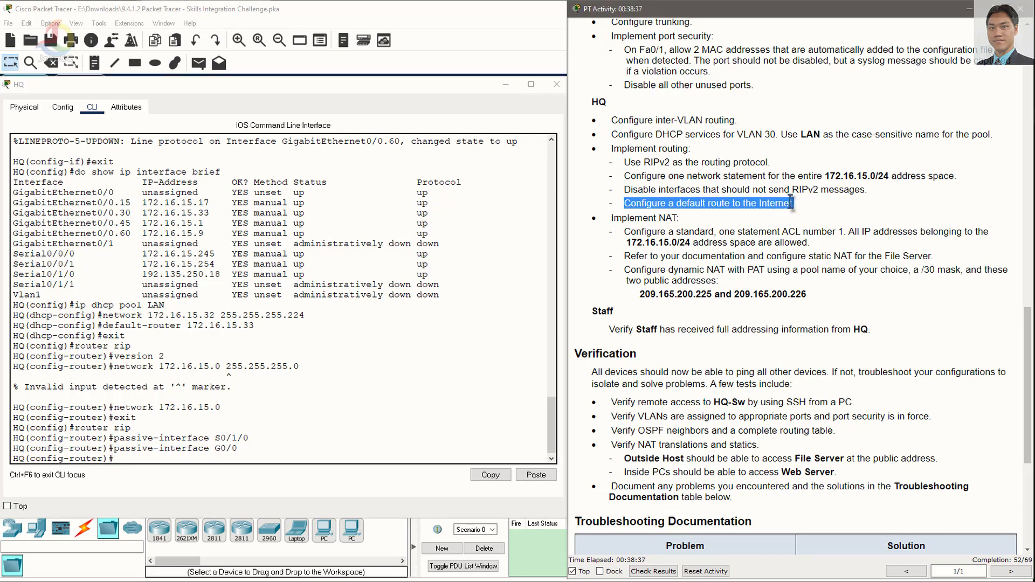
scroll(780, 362, up, 5)
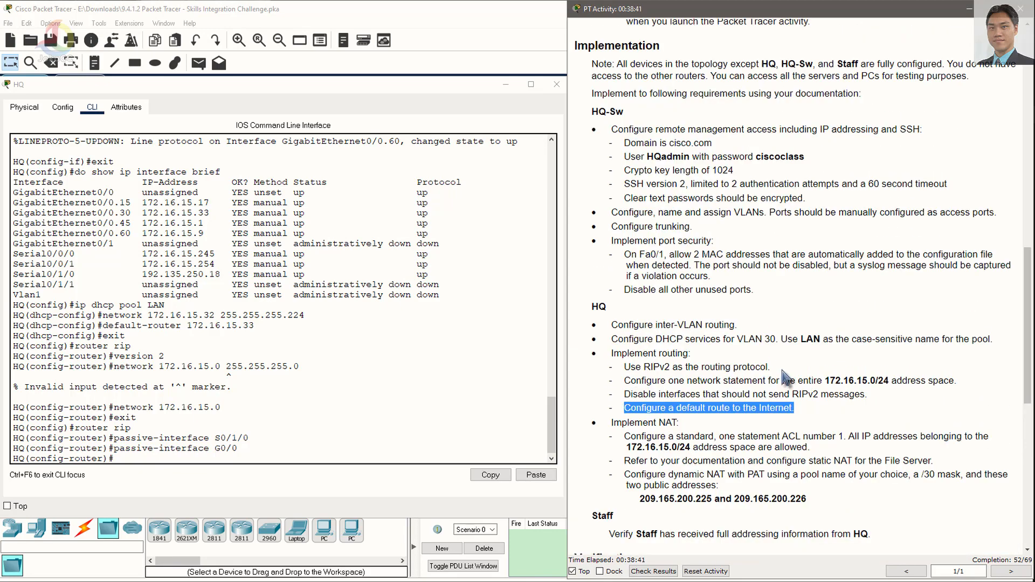
scroll(786, 376, up, 5)
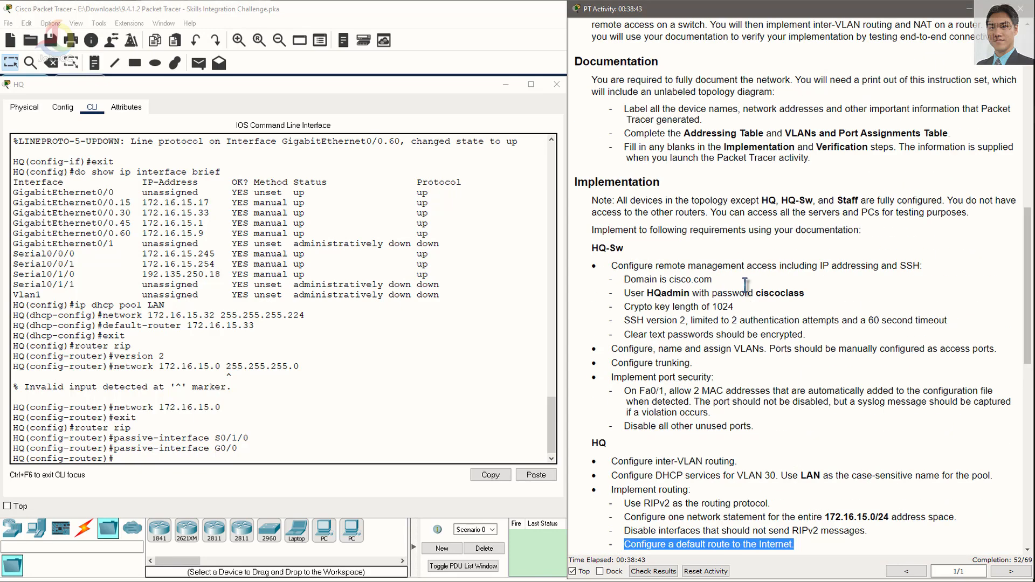
scroll(763, 327, up, 7)
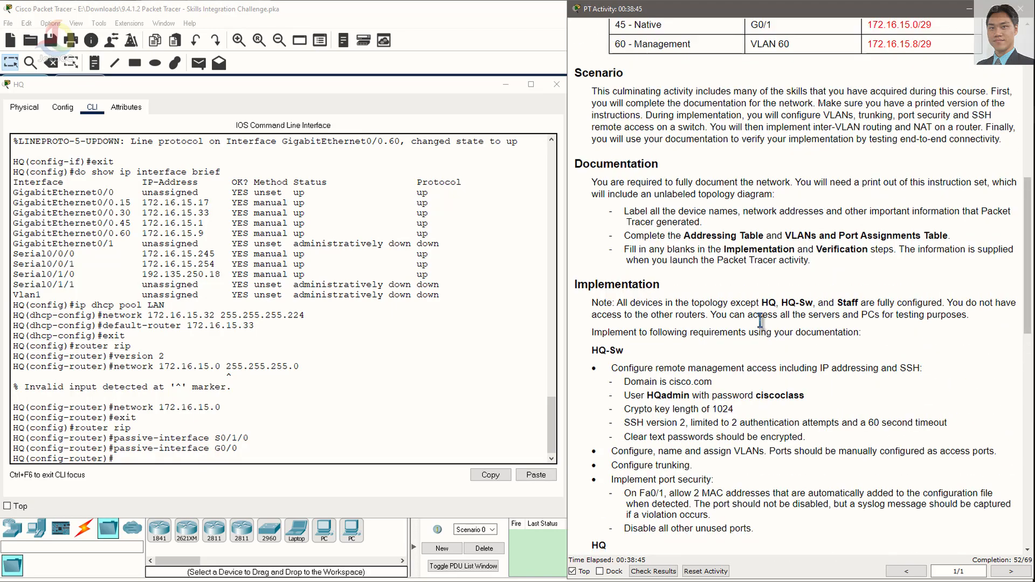
scroll(758, 341, up, 1)
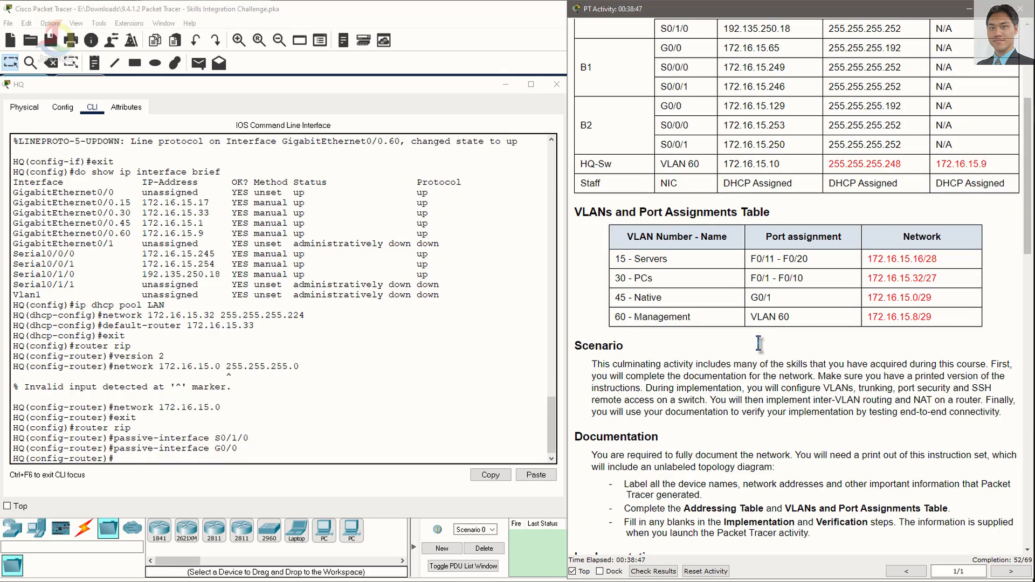
scroll(758, 343, up, 3)
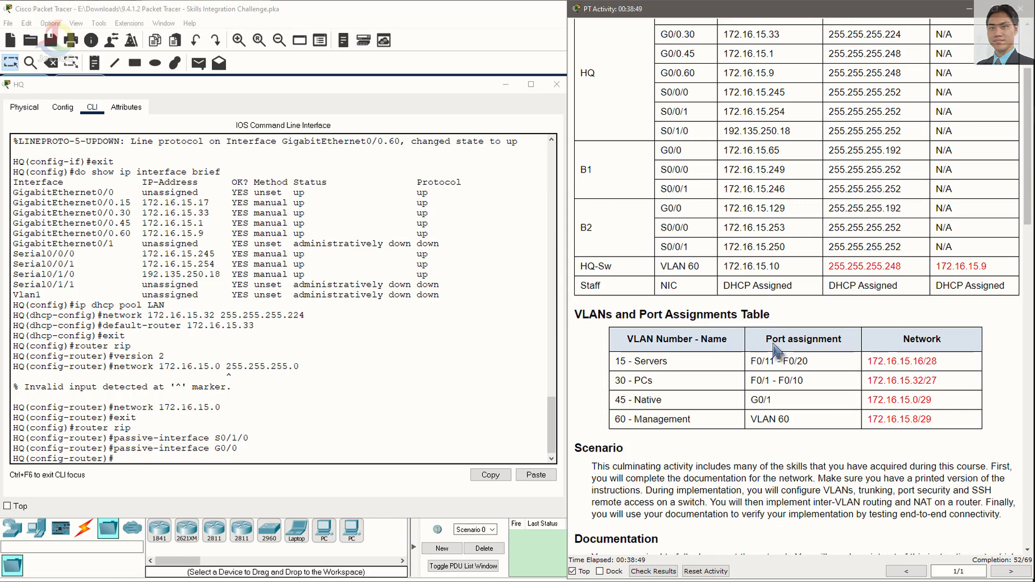
click(507, 84)
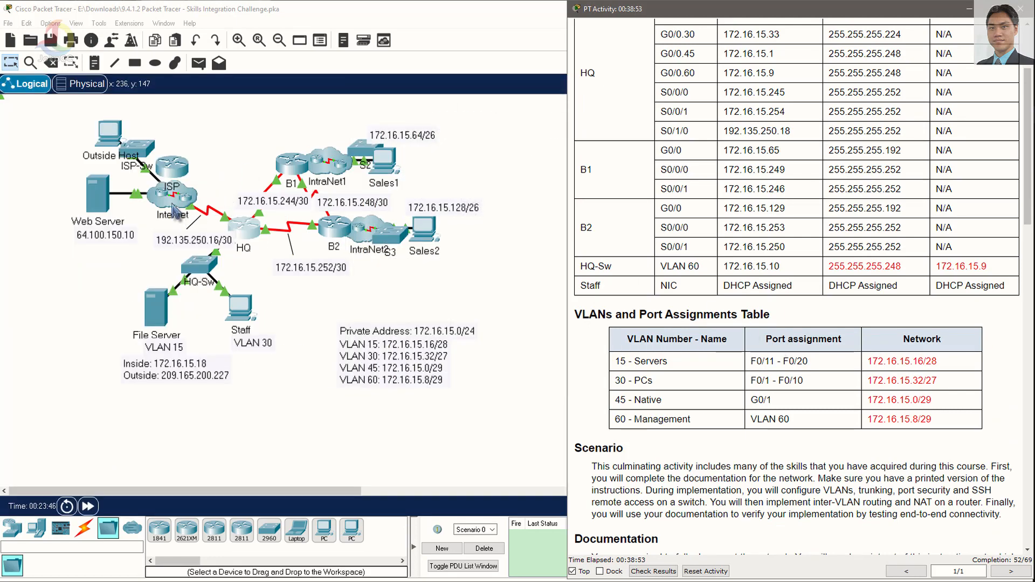
- Highlight HQ's S0/1/0 address 192.135.250.18 in the table and reopen the HQ router window
scroll(760, 204, up, 1)
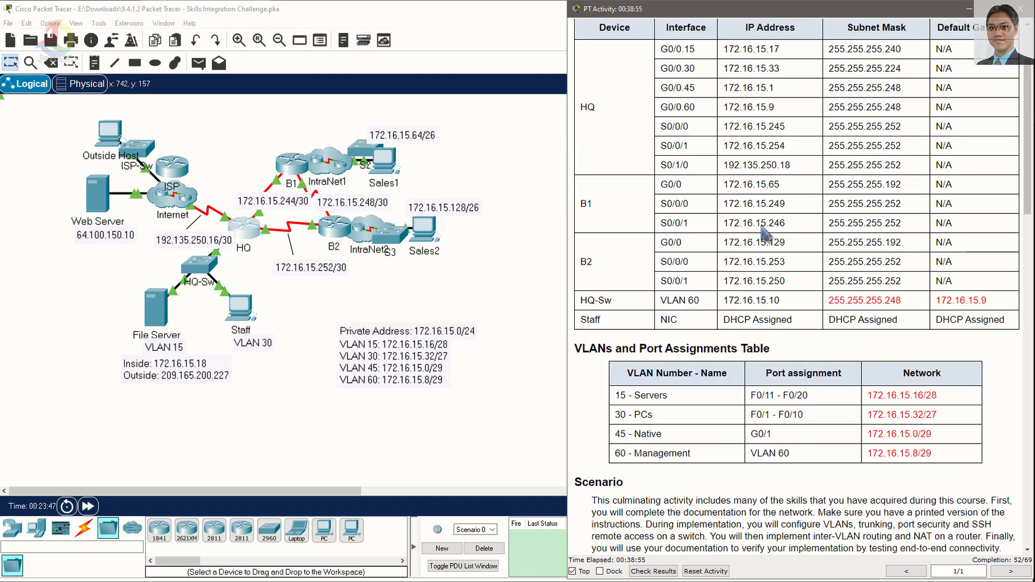
scroll(763, 237, up, 2)
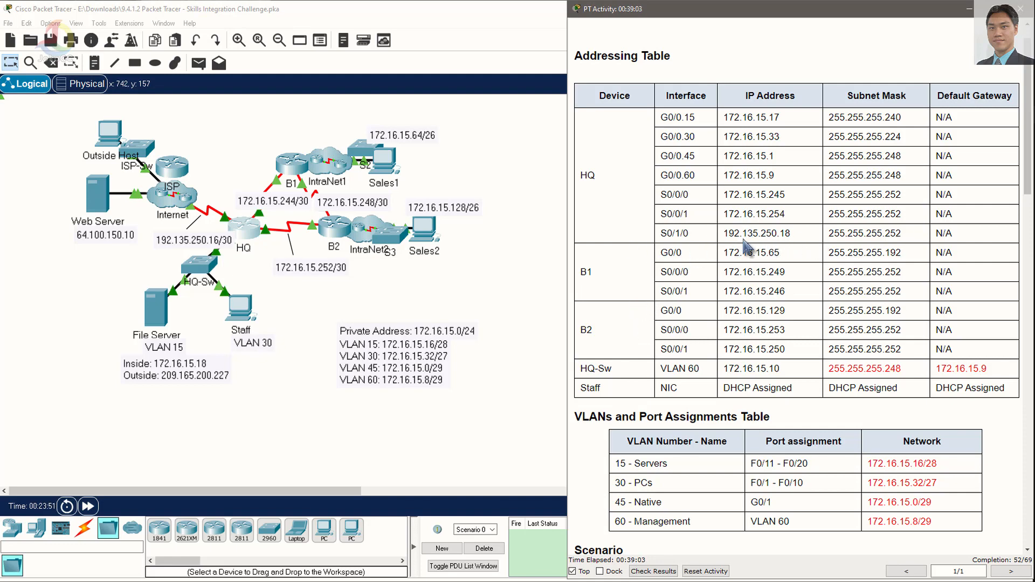
drag(723, 233, 790, 237)
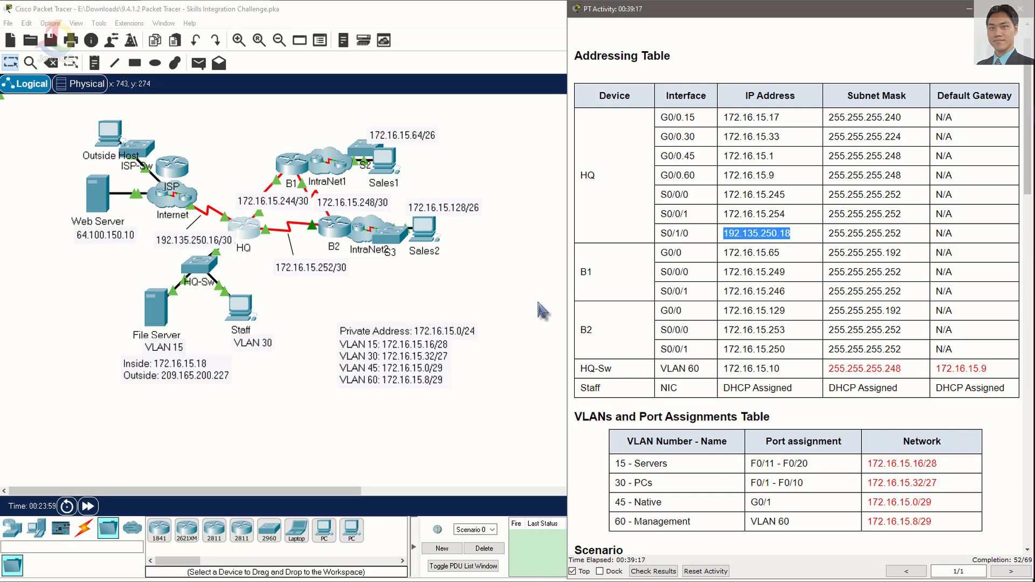
click(245, 227)
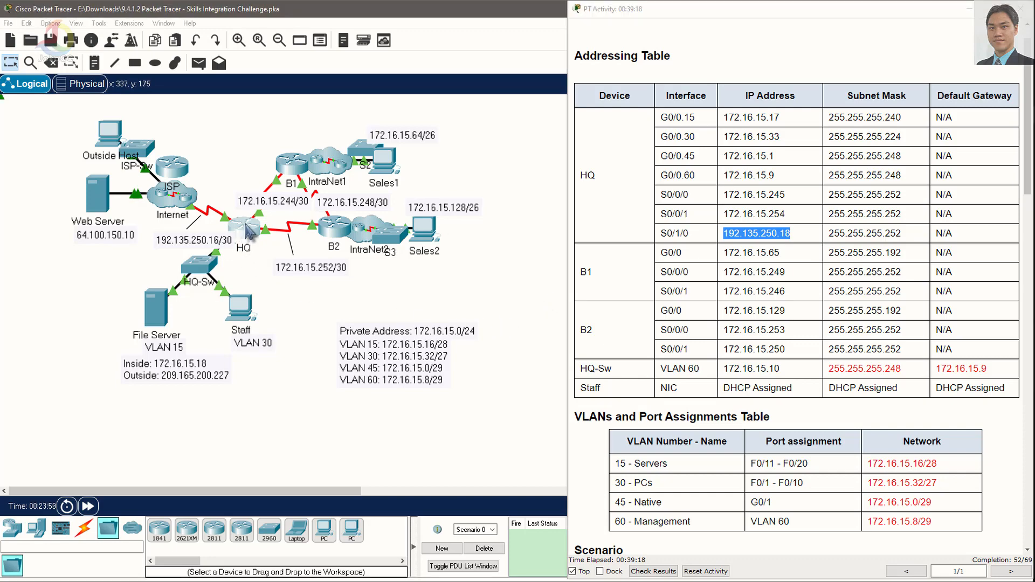
- Ping the ISP at 192.135.250.17 from HQ using 'do ping'
click(242, 449)
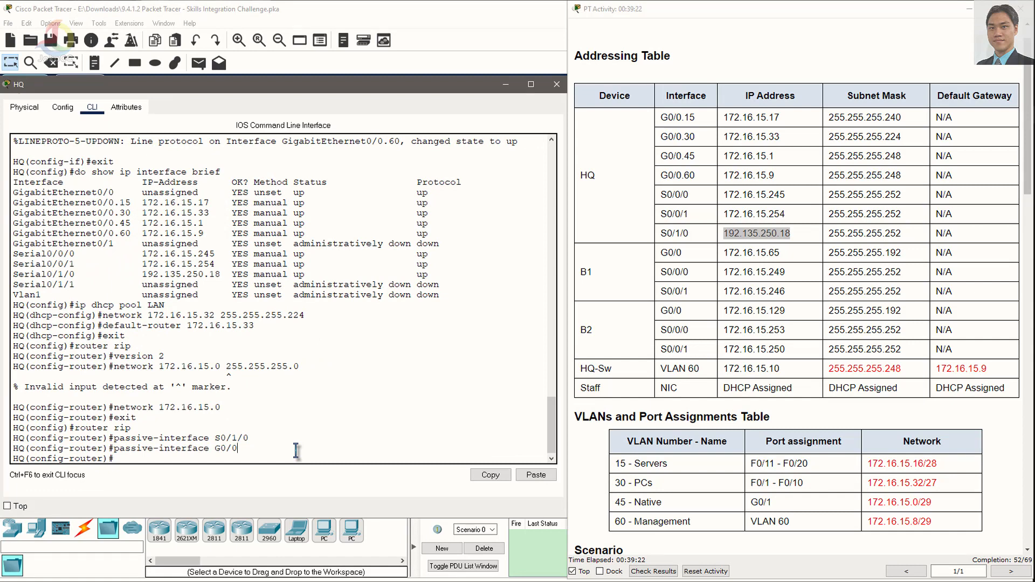
text(do ping 192.135.250.17)
key(Return)
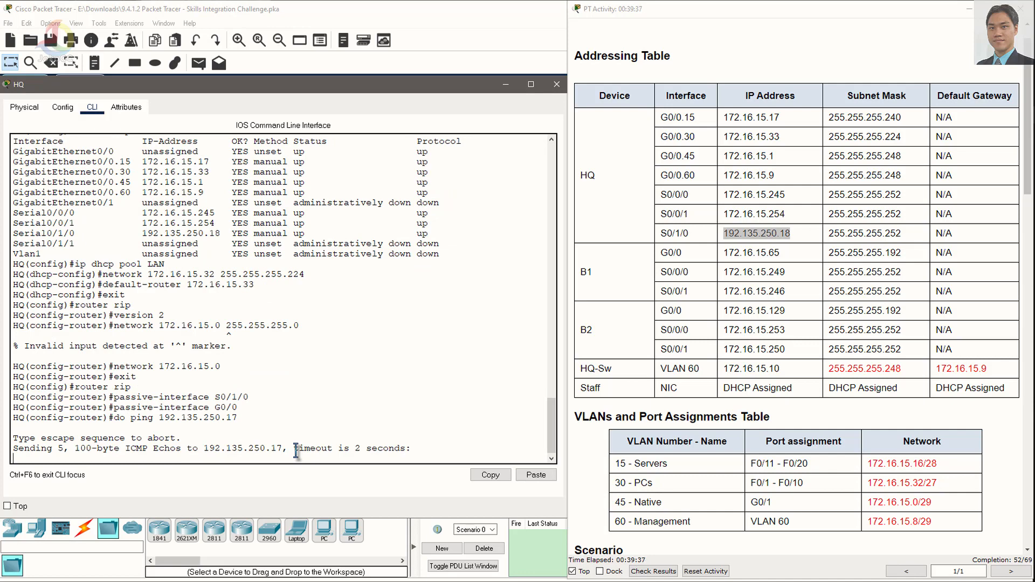
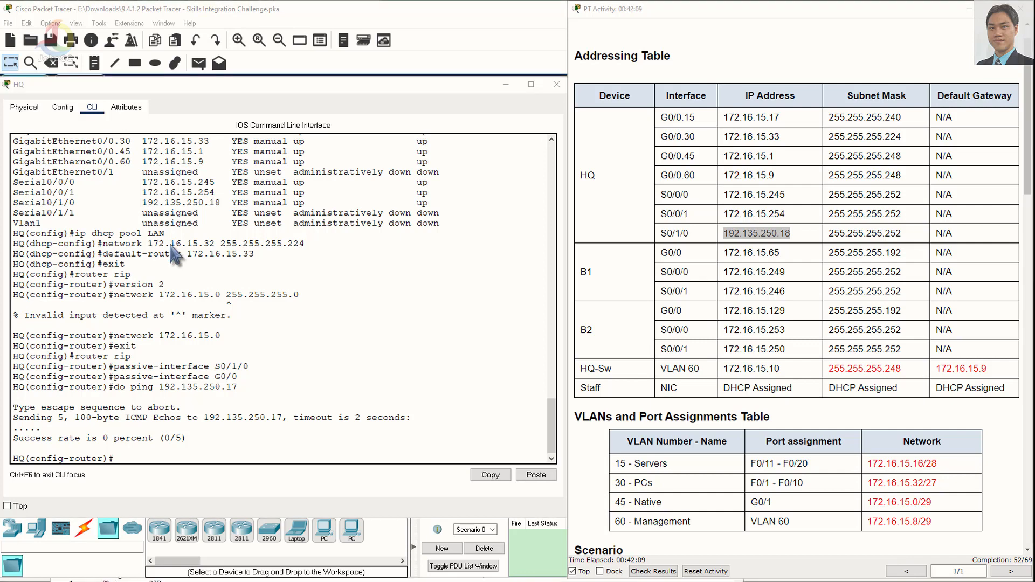
- On HQ, add static route 0.0.0.0 0.0.0.0 with next hop 192.135.250.17
click(294, 417)
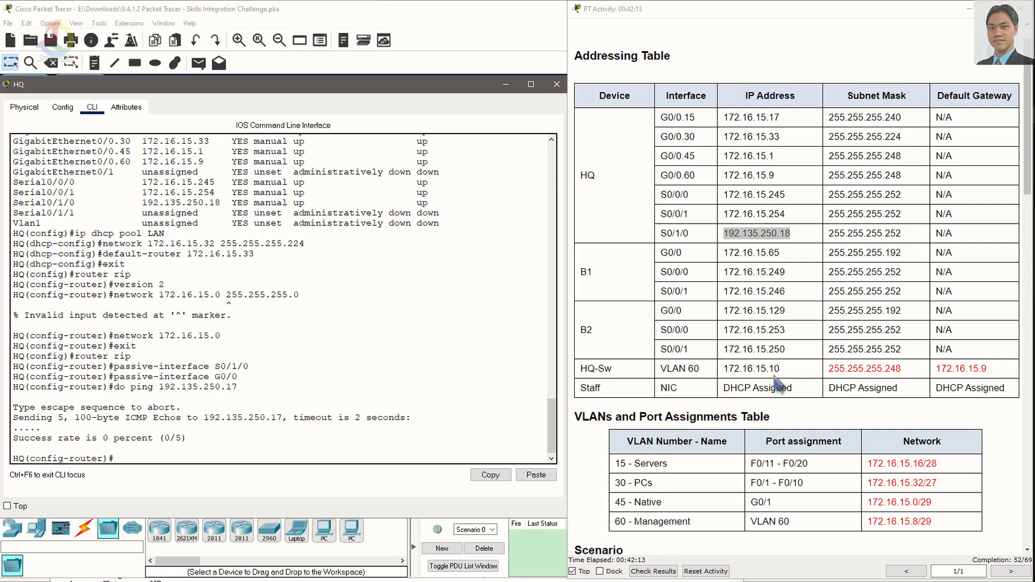
click(789, 234)
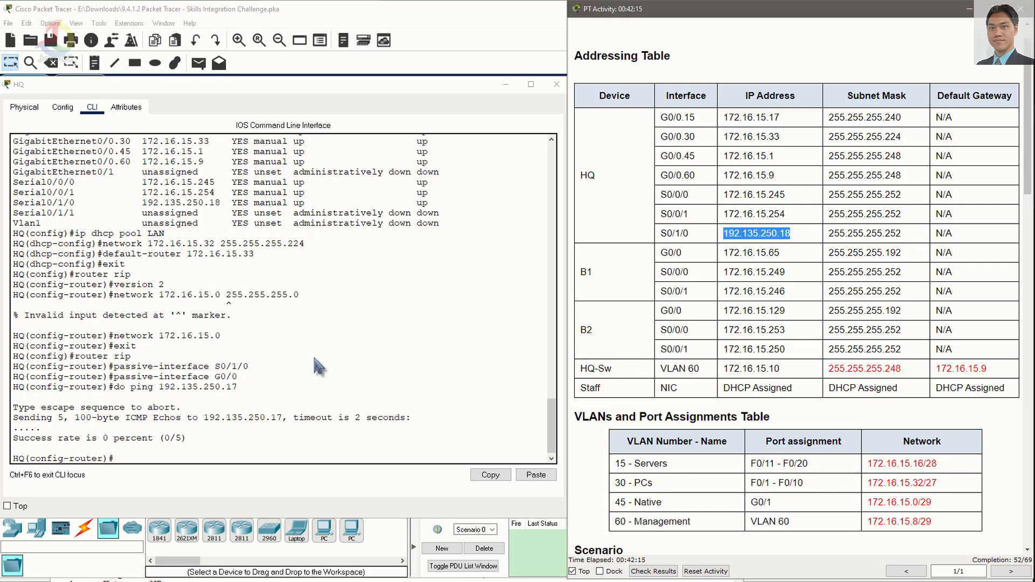
click(218, 457)
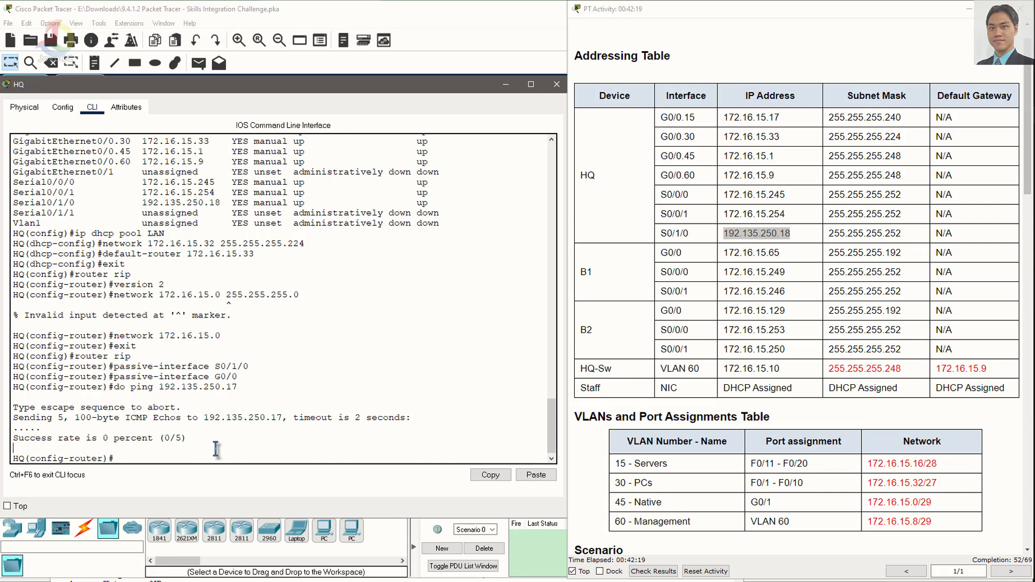
text(ip route 0.0.0.0 0.0.0.0 192.135)
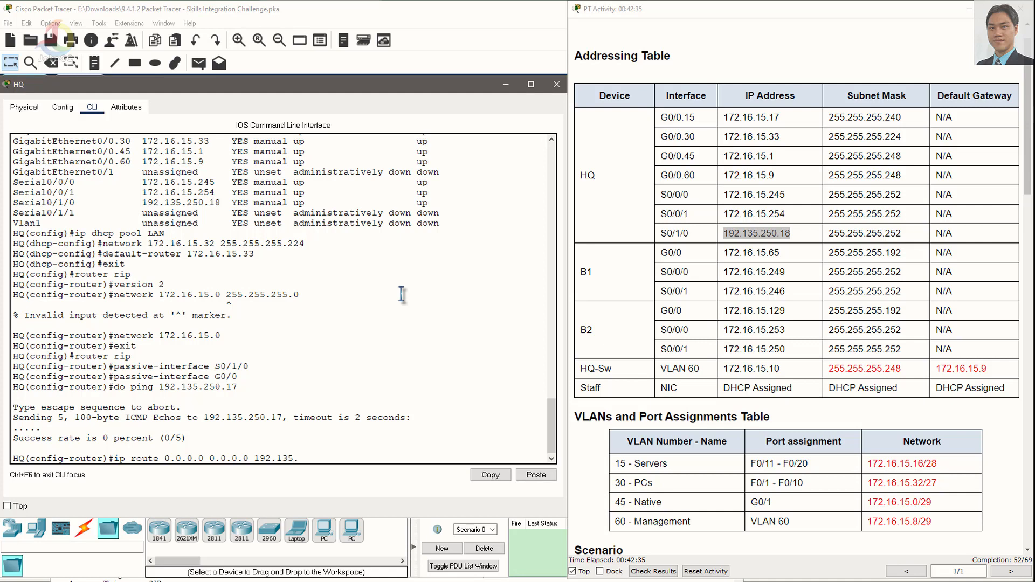
text(.250.17)
key(Return)
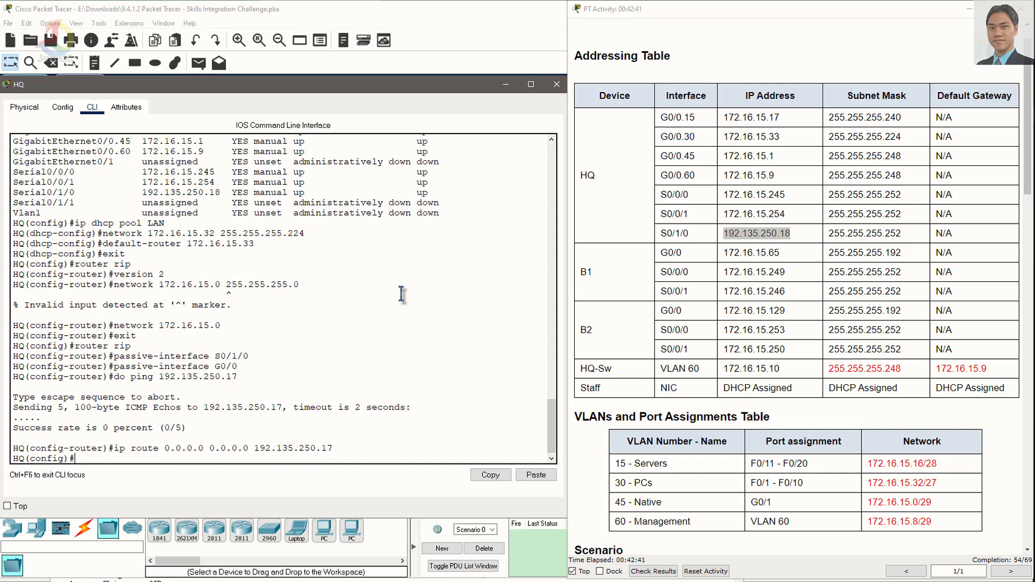
- Scroll to the Implement NAT section and highlight the ACL 1 requirements
scroll(748, 444, down, 1)
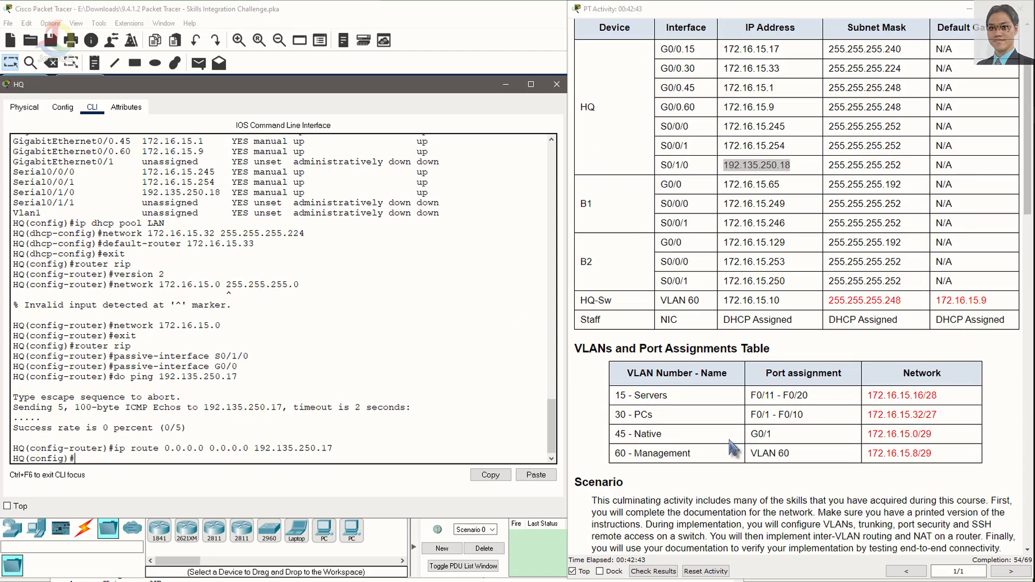
scroll(748, 507, down, 8)
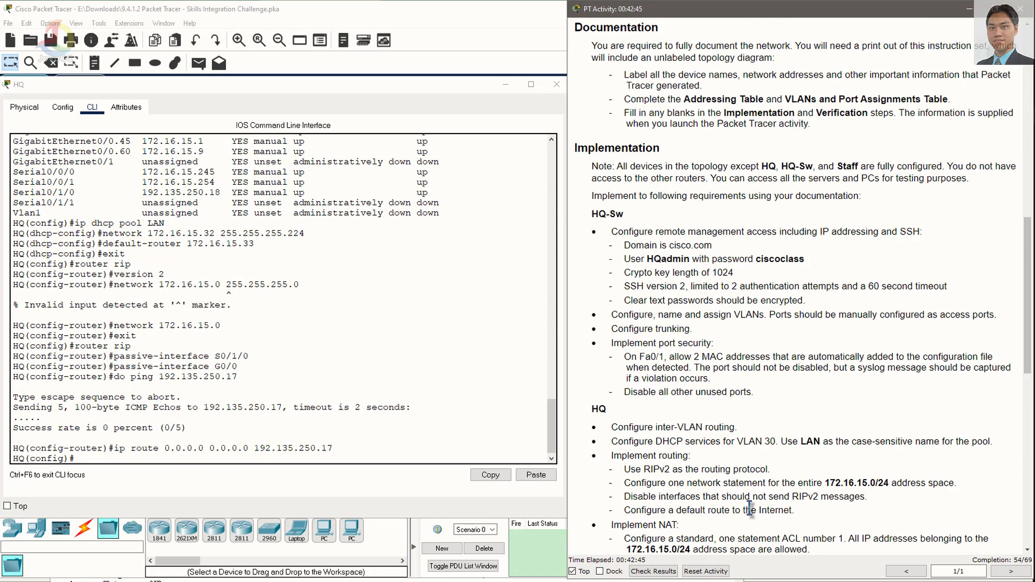
scroll(750, 509, down, 2)
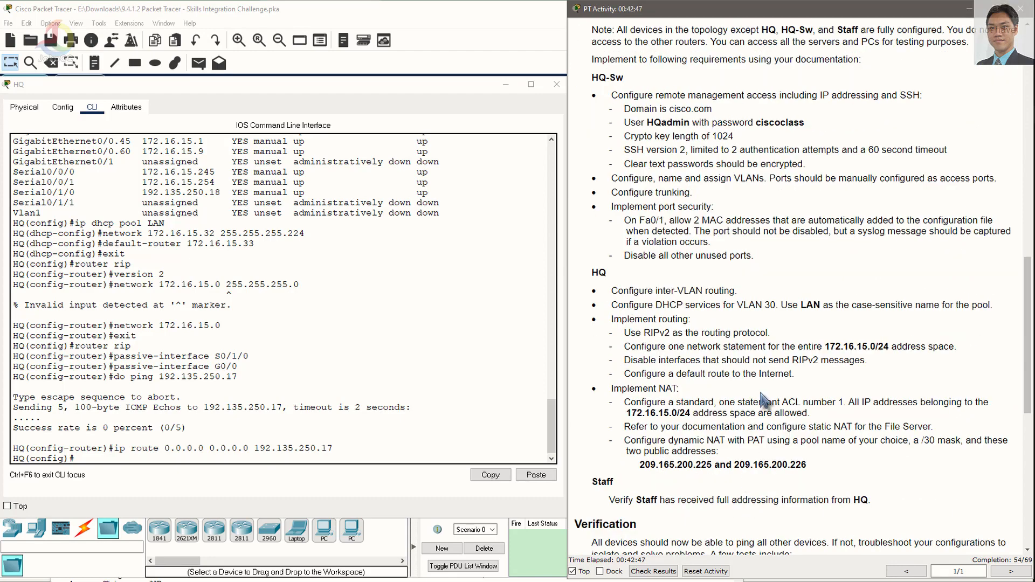
scroll(757, 327, down, 1)
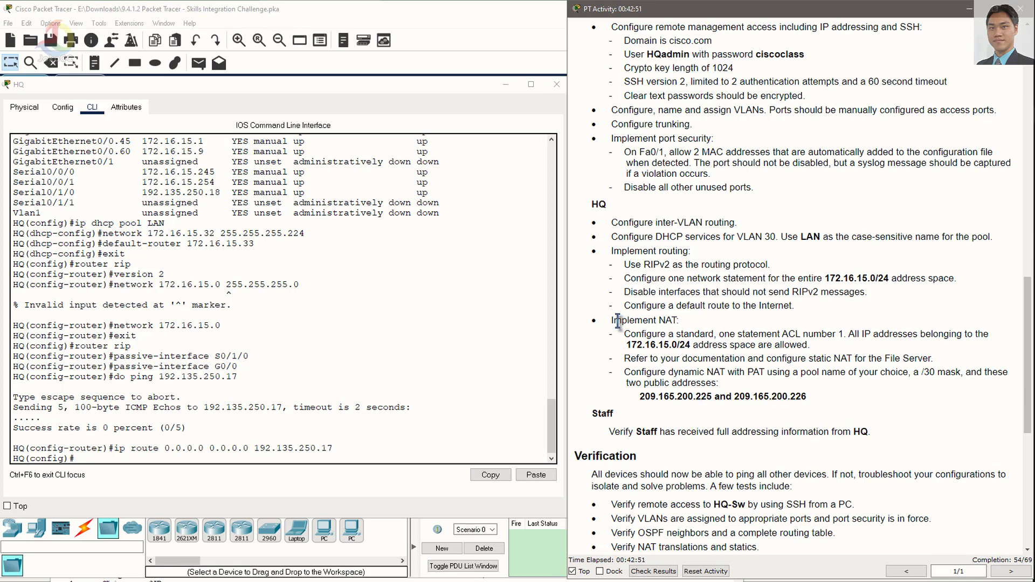
drag(614, 321, 677, 322)
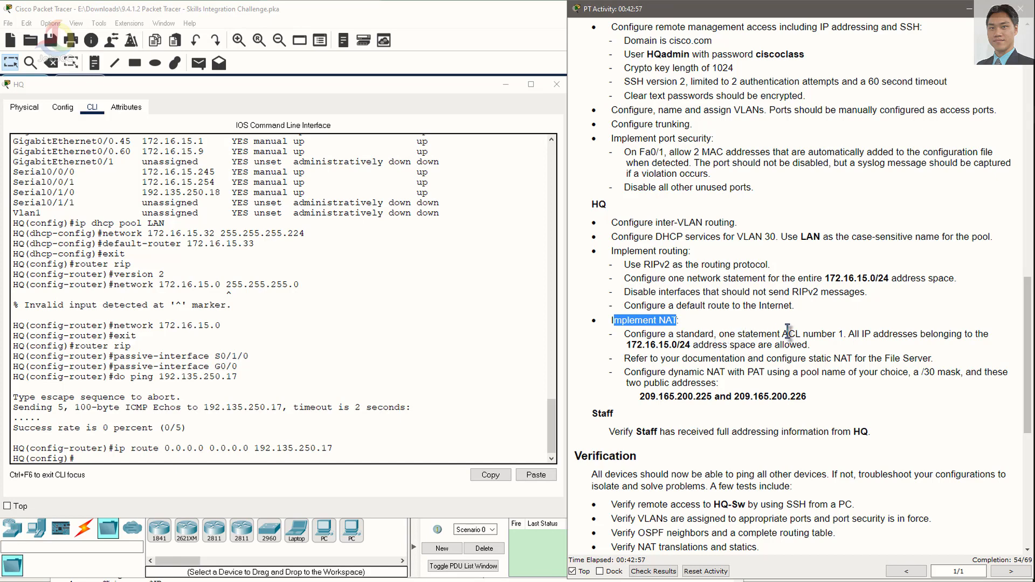
drag(843, 334, 808, 331)
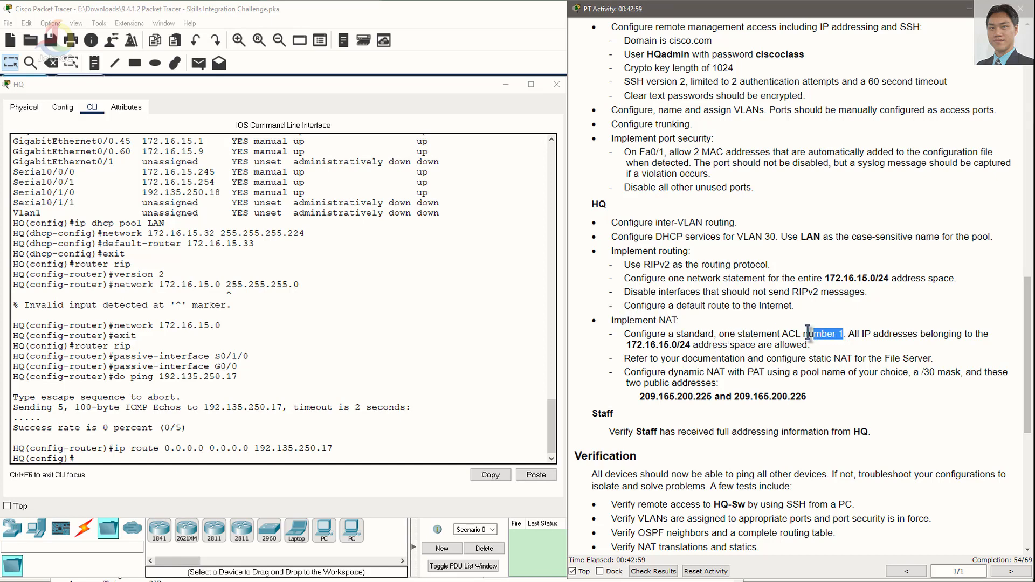
drag(897, 334, 718, 347)
- Enter 'access-list 1 permit 172.16.15.0 0.0.0.255' on HQ
click(181, 420)
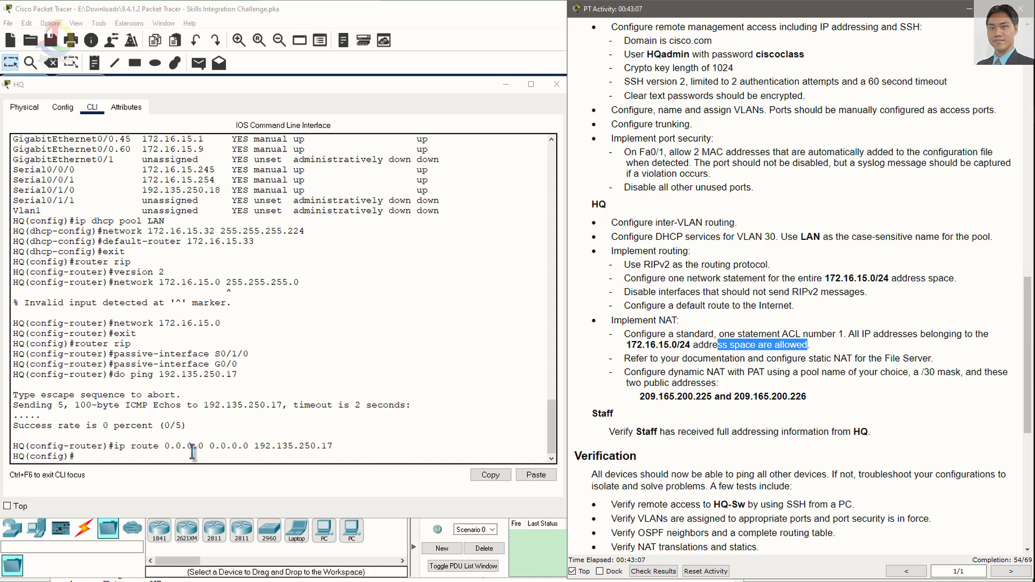
drag(192, 452, 192, 451)
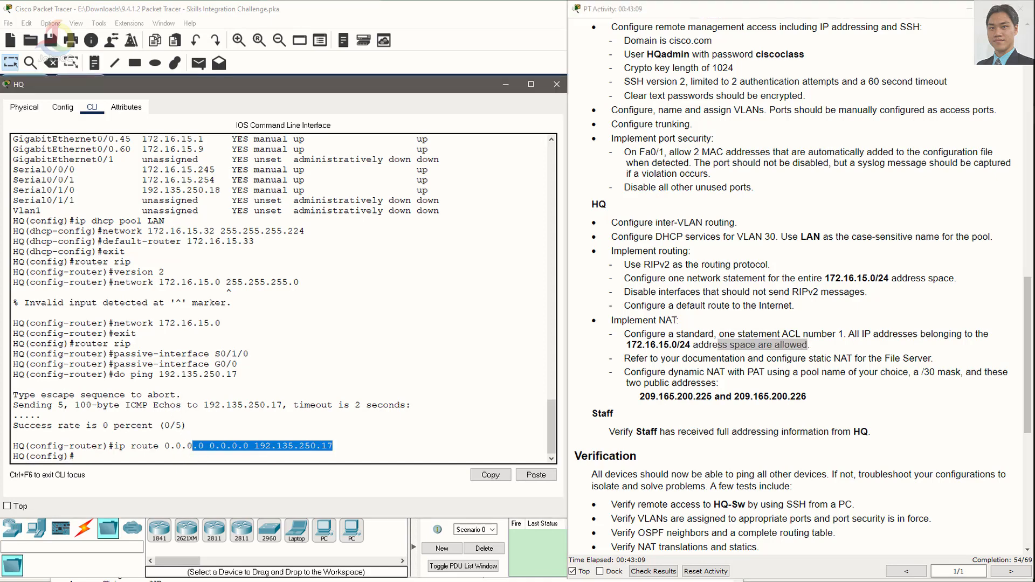
click(335, 446)
text(a)
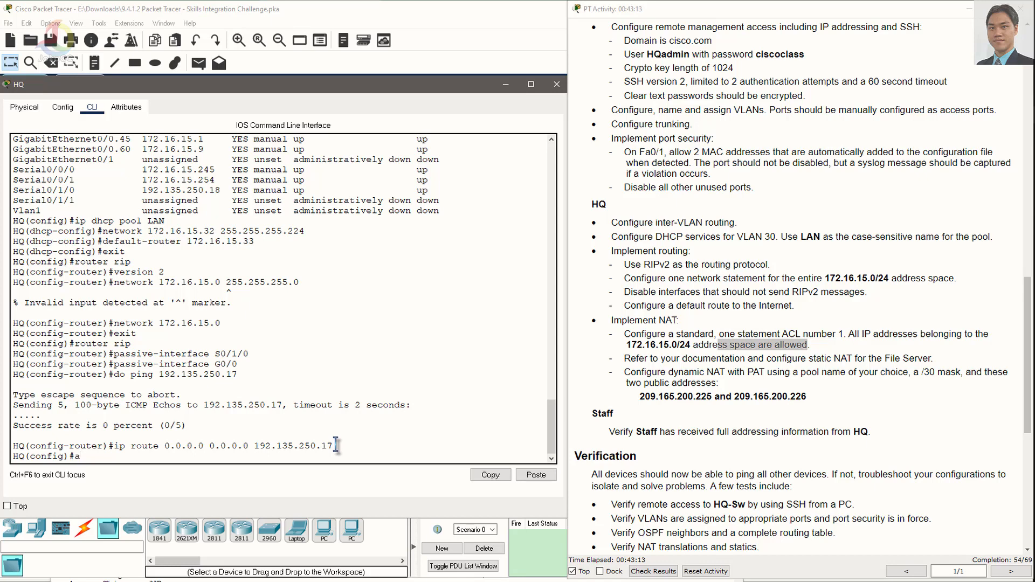
text(ccess-list 1 permit 172.16.15.0 0.0.0.25)
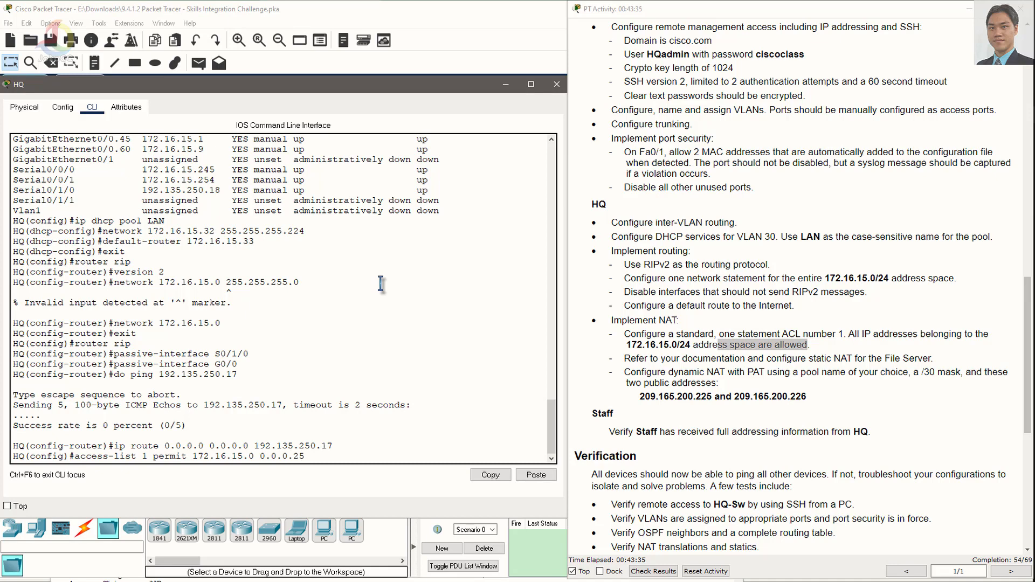
text(5)
key(Return)
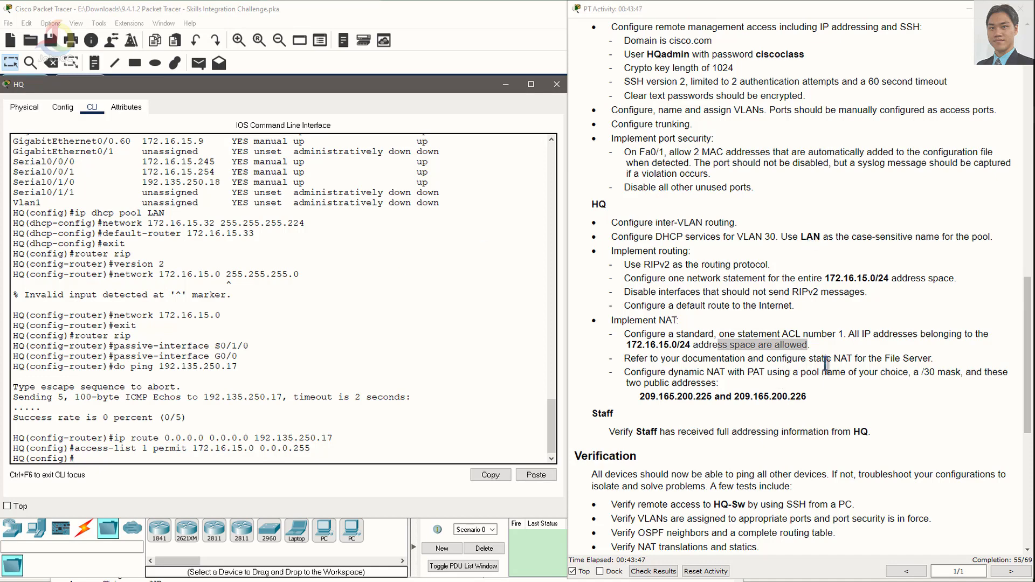
- Highlight the File Server static NAT requirement, scroll back to the Addressing Table, and minimize HQ
drag(834, 359, 929, 359)
scroll(739, 332, up, 3)
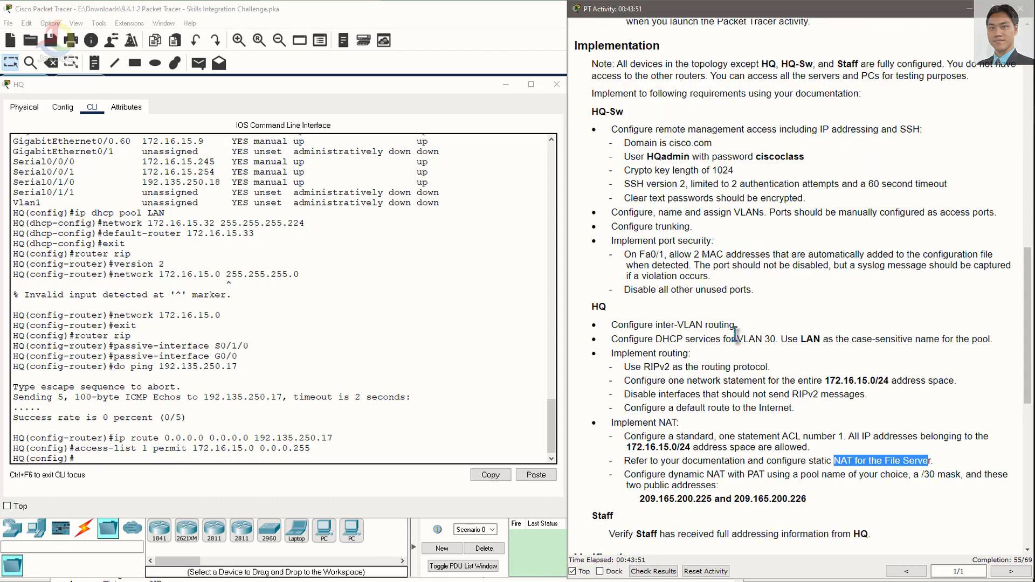
scroll(734, 335, up, 10)
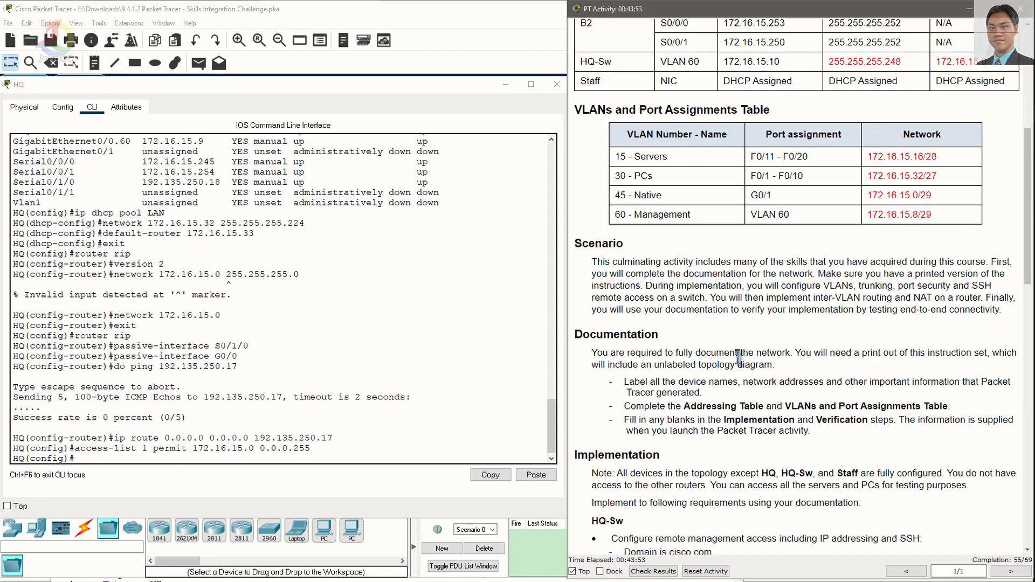
scroll(739, 356, up, 3)
click(506, 84)
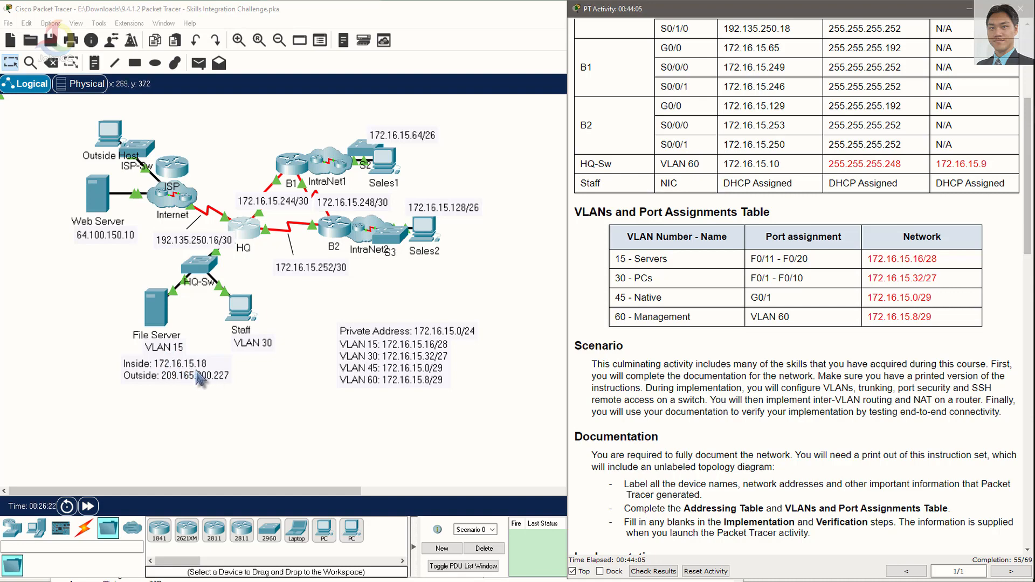
scroll(784, 316, up, 2)
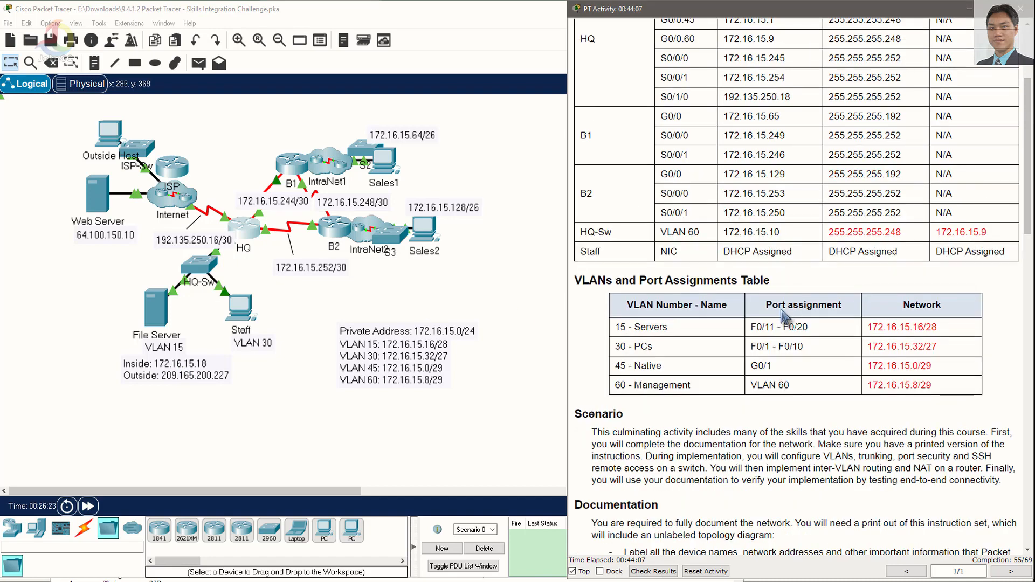
scroll(785, 316, up, 2)
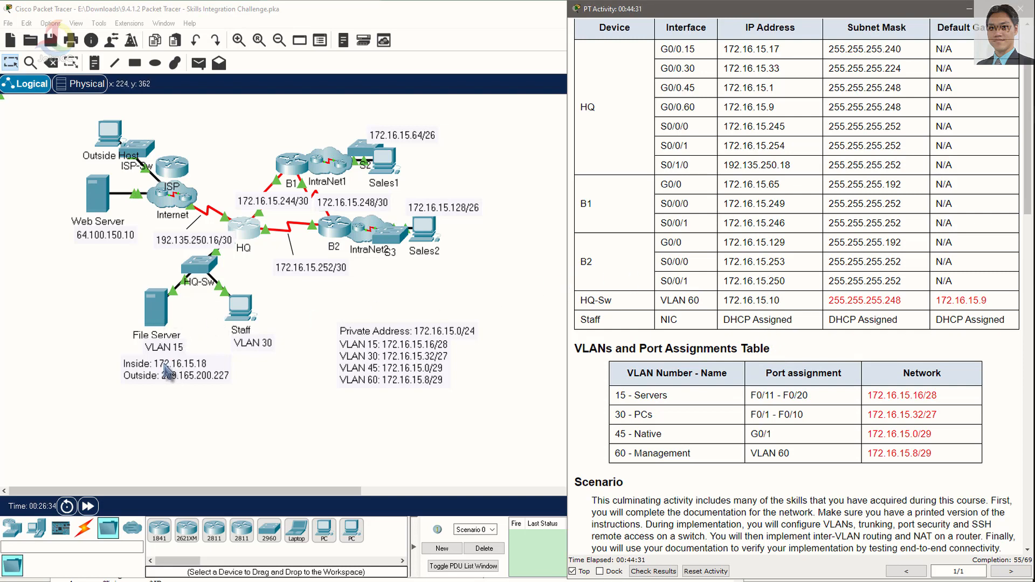
- Close the HQ-Sw window and place a resized HQ router CLI beside the File Server addresses
click(215, 265)
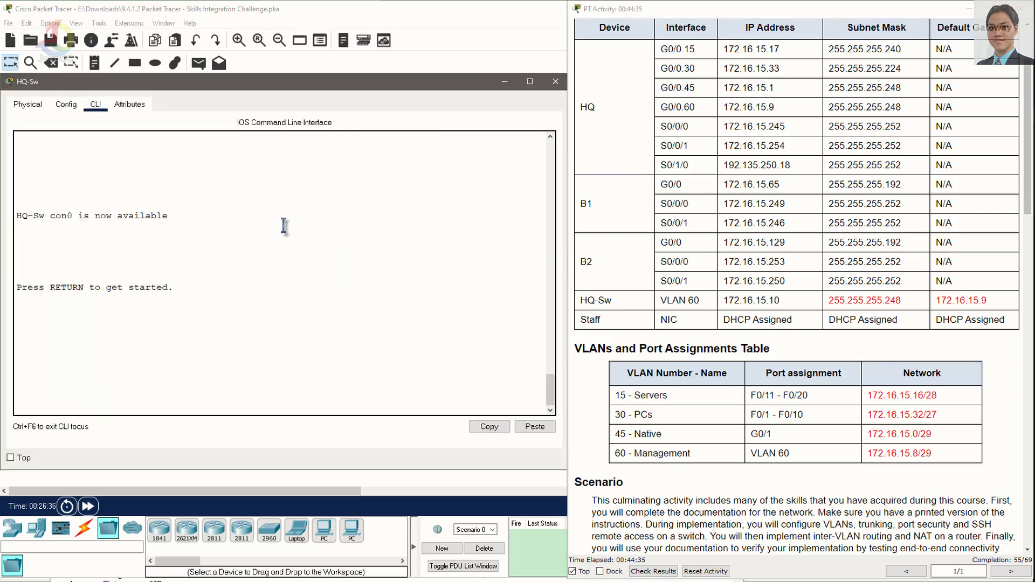
drag(440, 95, 264, 95)
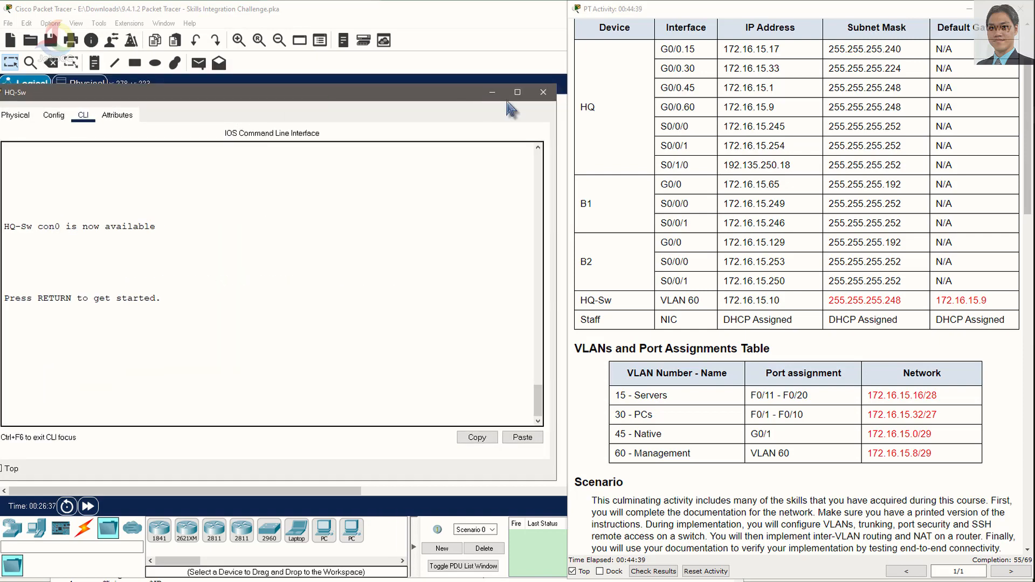
click(543, 97)
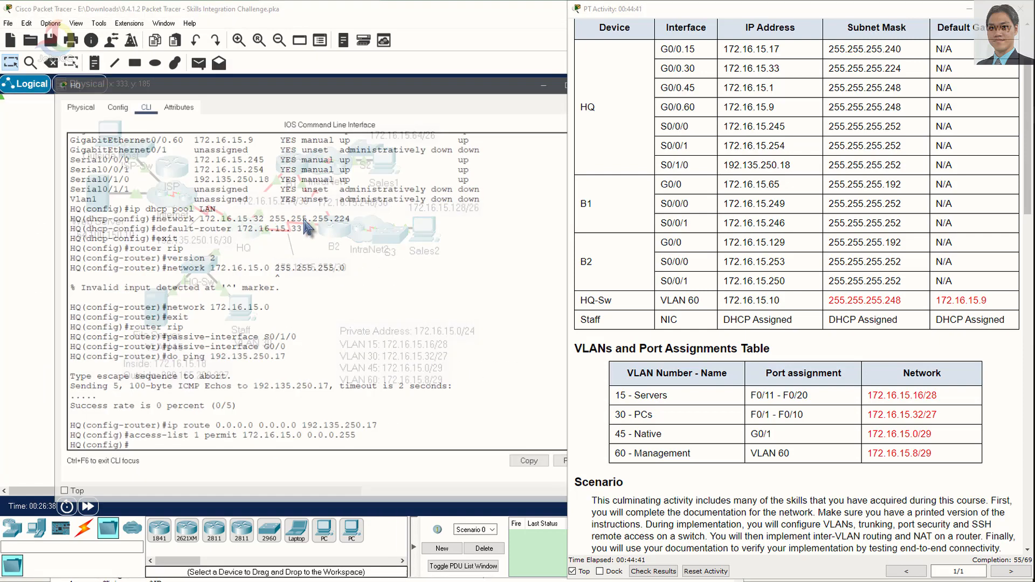
click(247, 230)
drag(330, 88, 334, 21)
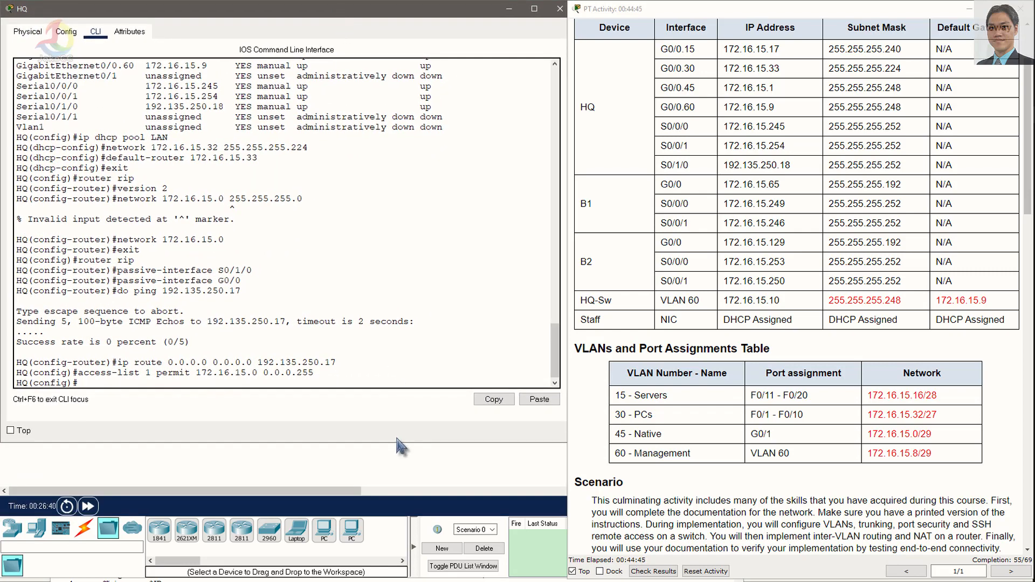
drag(400, 443, 415, 305)
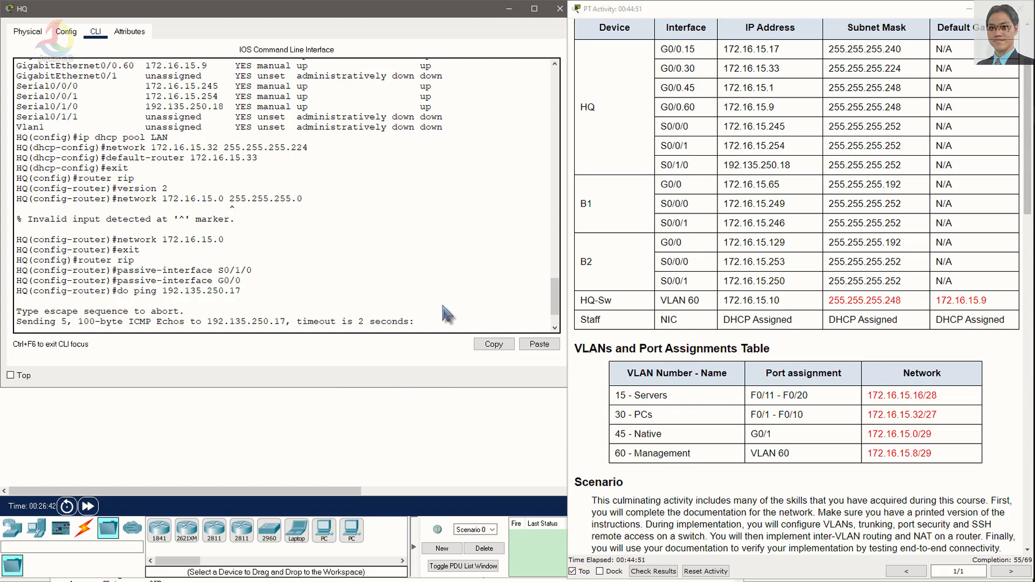
drag(458, 10, 682, 177)
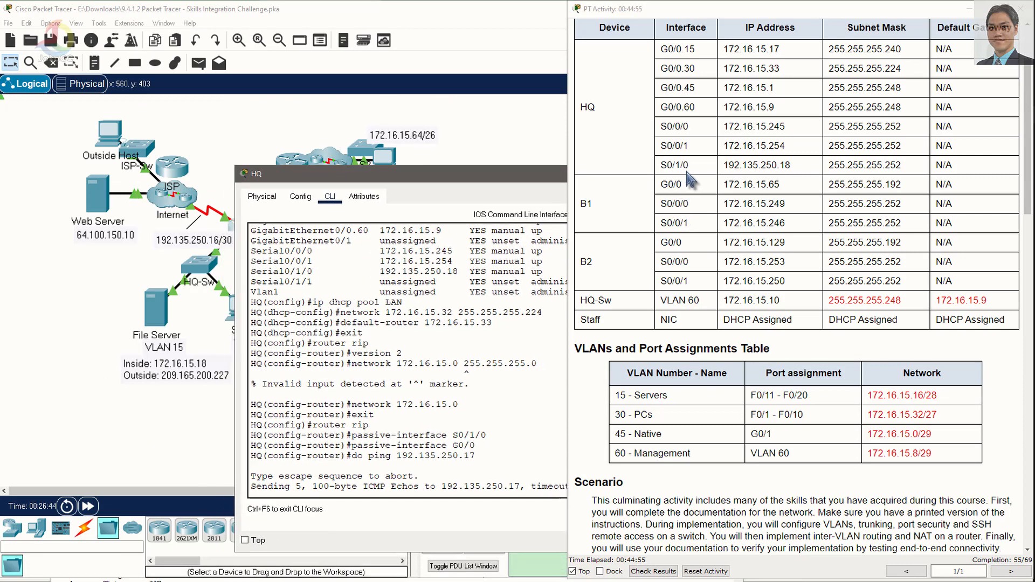
mouse_move(468, 183)
mouse_down()
mouse_move(493, 165)
mouse_move(472, 165)
mouse_up()
key(Return)
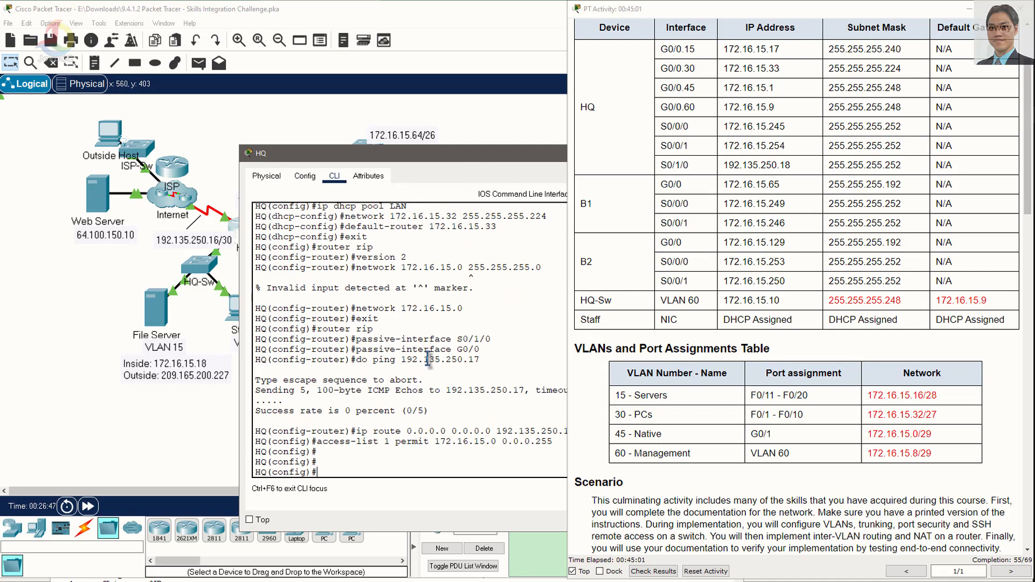
- Run 'ip nat inside source static 172.16.15.18 209.165.200.227' on HQ for the File Server
text(ip nat pool)
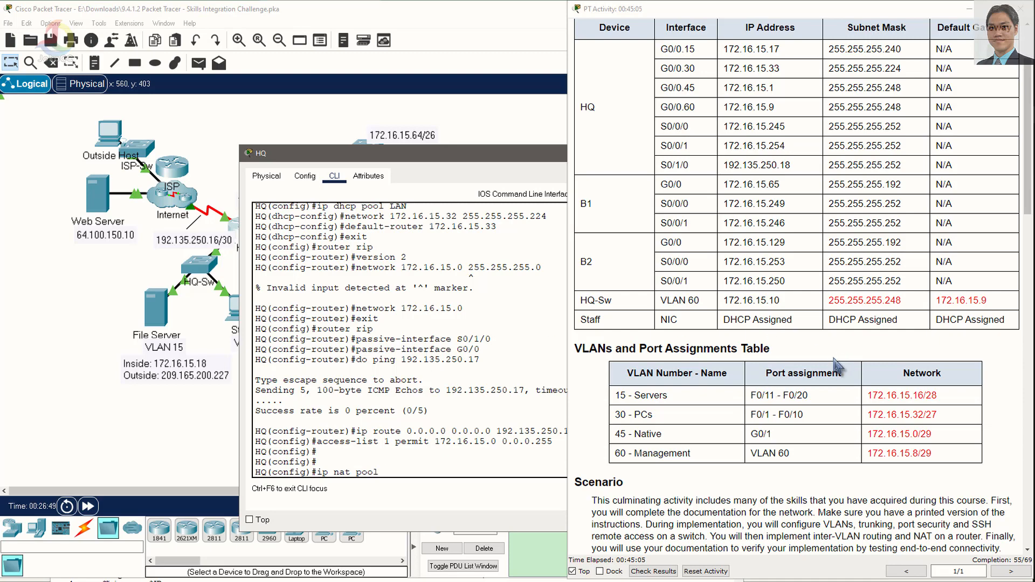
click(792, 490)
scroll(792, 491, down, 15)
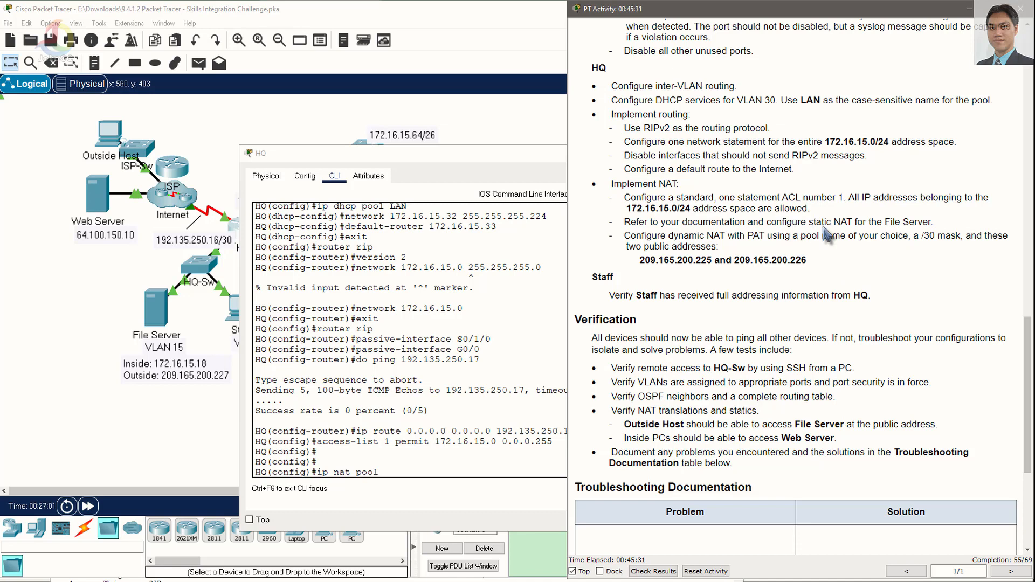
click(408, 471)
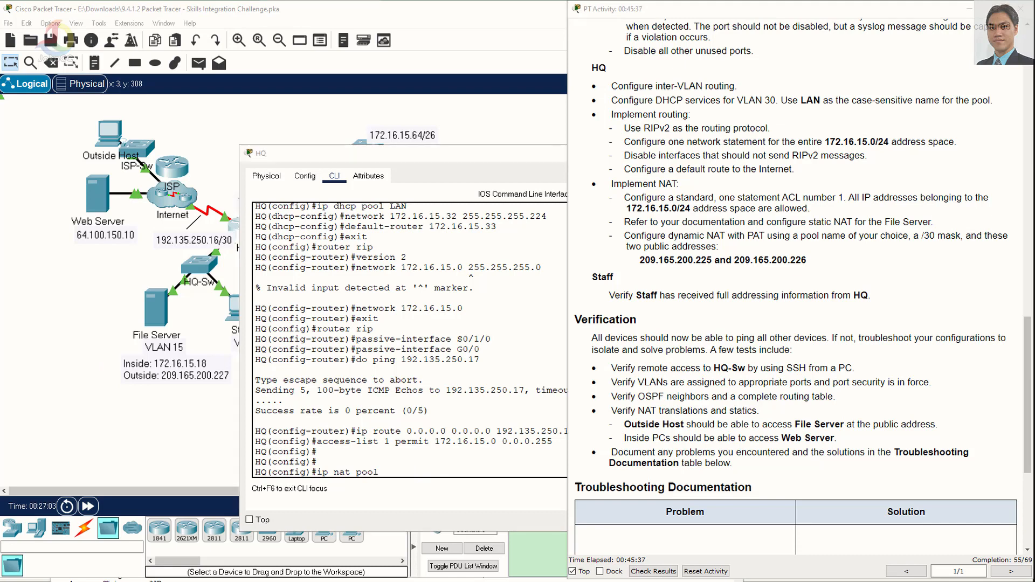
click(434, 472)
key(BackSpace)
key(BackSpace)
key(BackSpace)
key(BackSpace)
key(BackSpace)
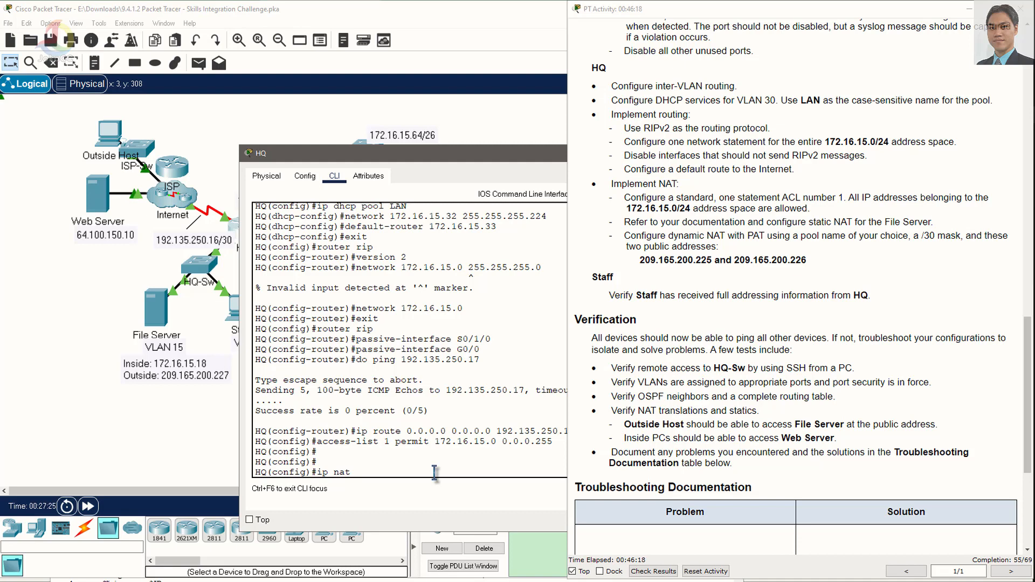
text(inside source static 1)
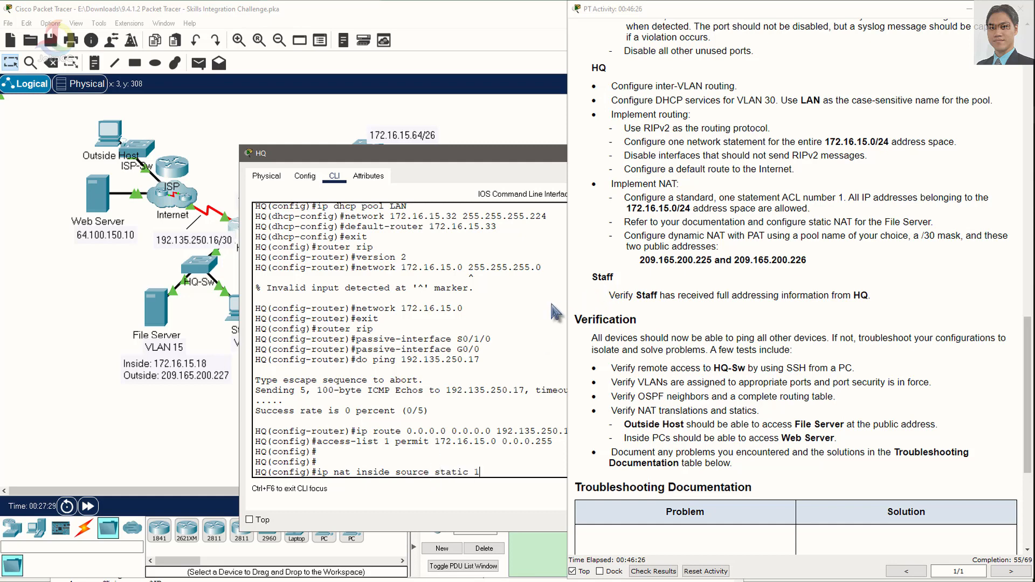
text(72.16.15.18 209.)
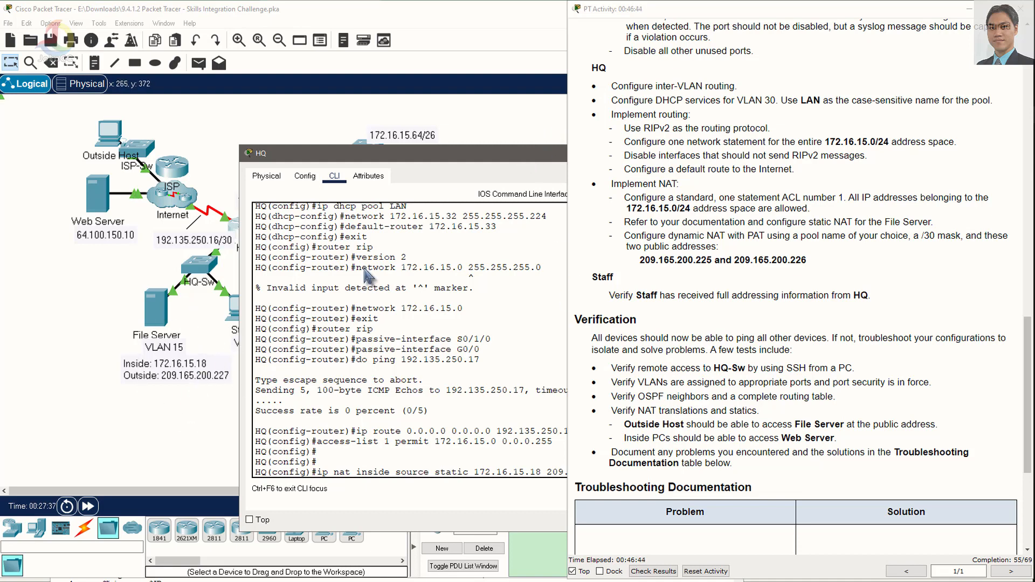
drag(495, 157, 274, 82)
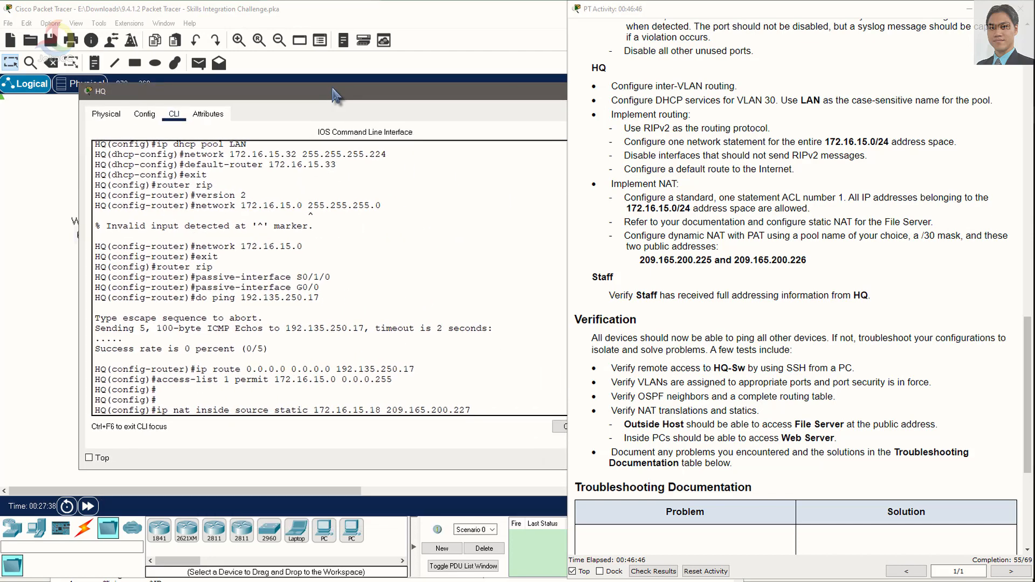
key(Return)
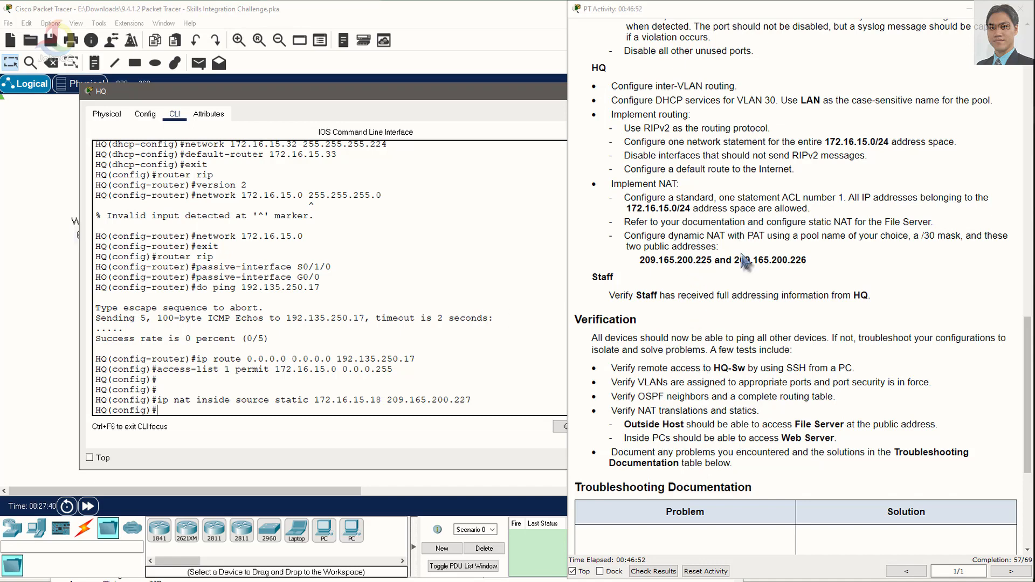
- Create pool NATPOOL 209.165.200.225–209.165.200.226 netmask 255.255.255.252 on HQ, fixing the name typo
drag(697, 239, 762, 239)
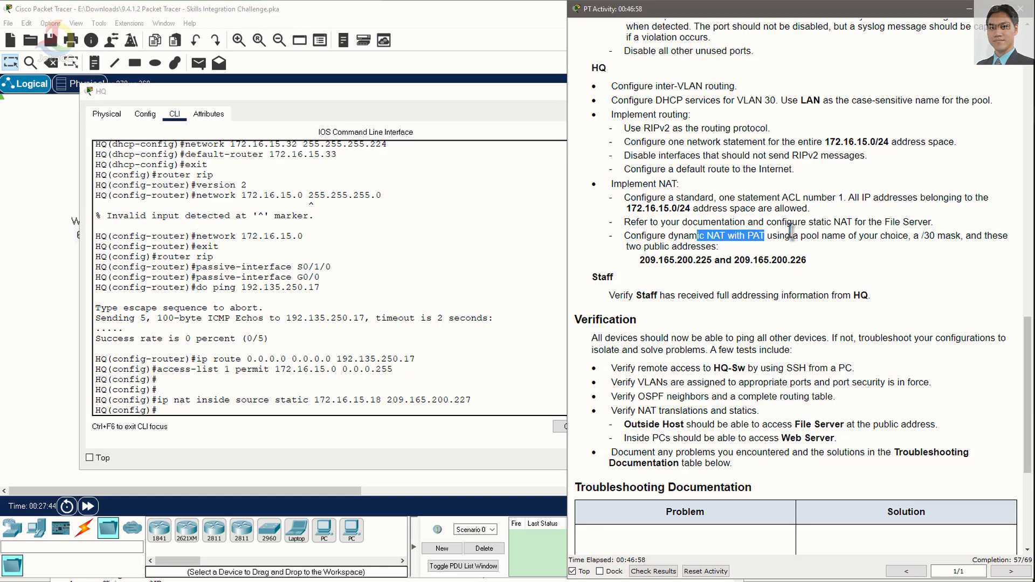
click(417, 397)
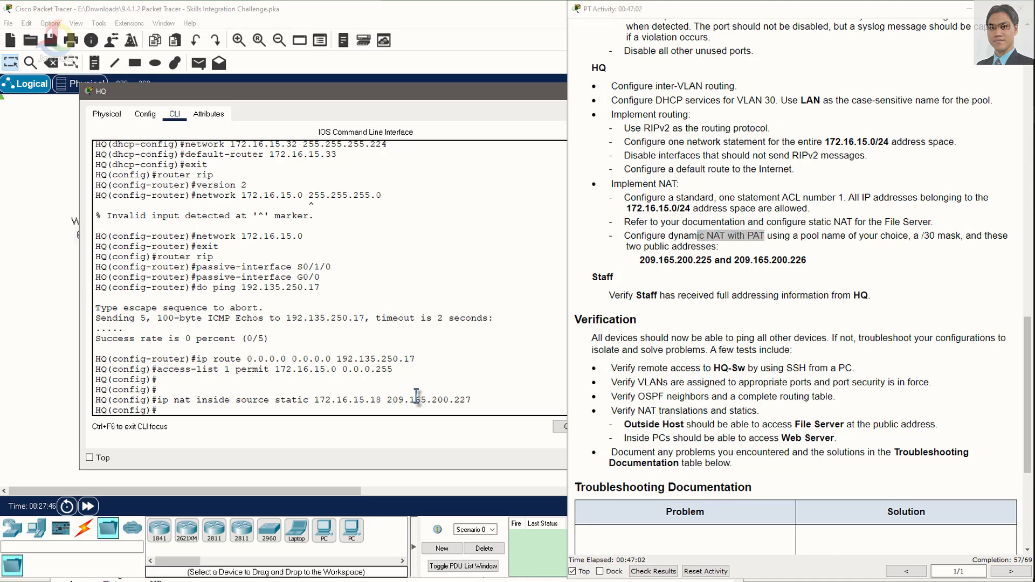
text(ip nat pool NATPIOOL)
text(20)
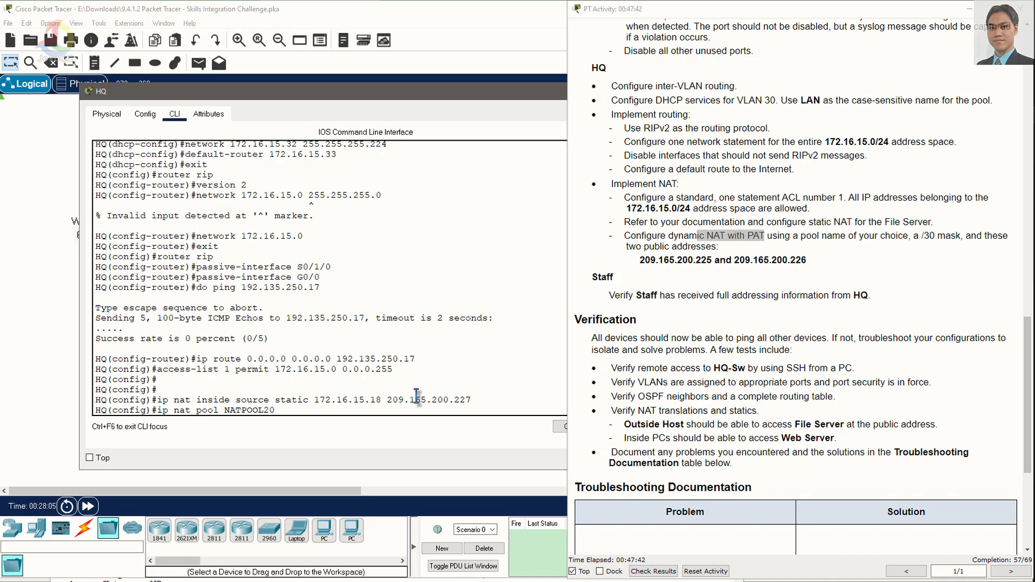
key(BackSpace)
text(209.165.200.225)
text(209)
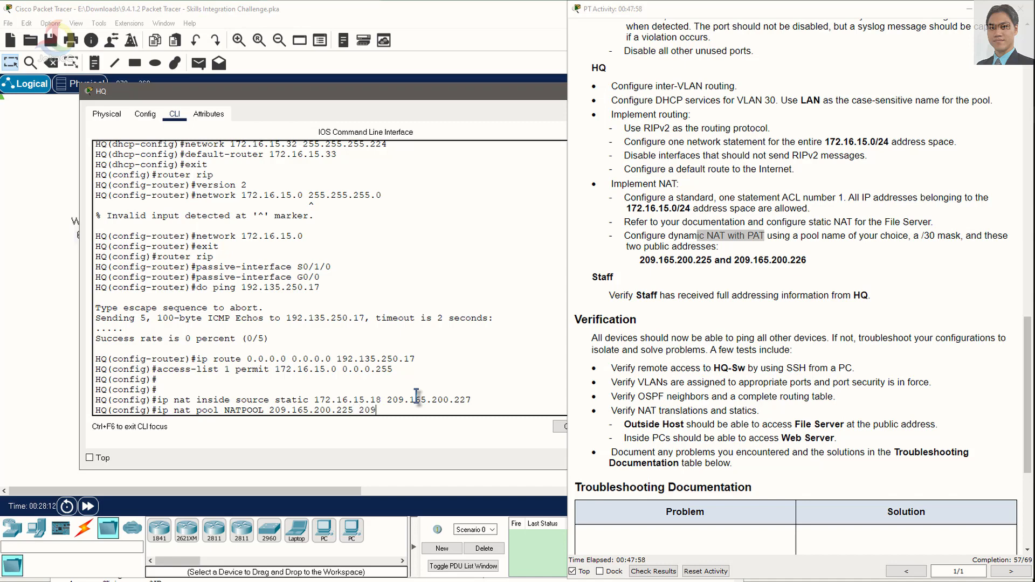
text(.165.200.226 netmask)
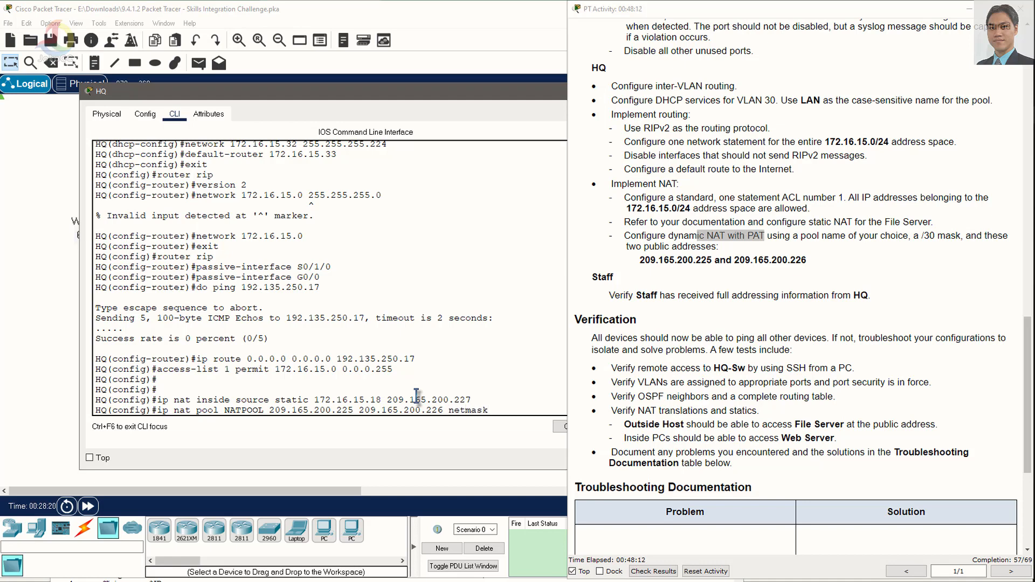
text( 255.255.255.2)
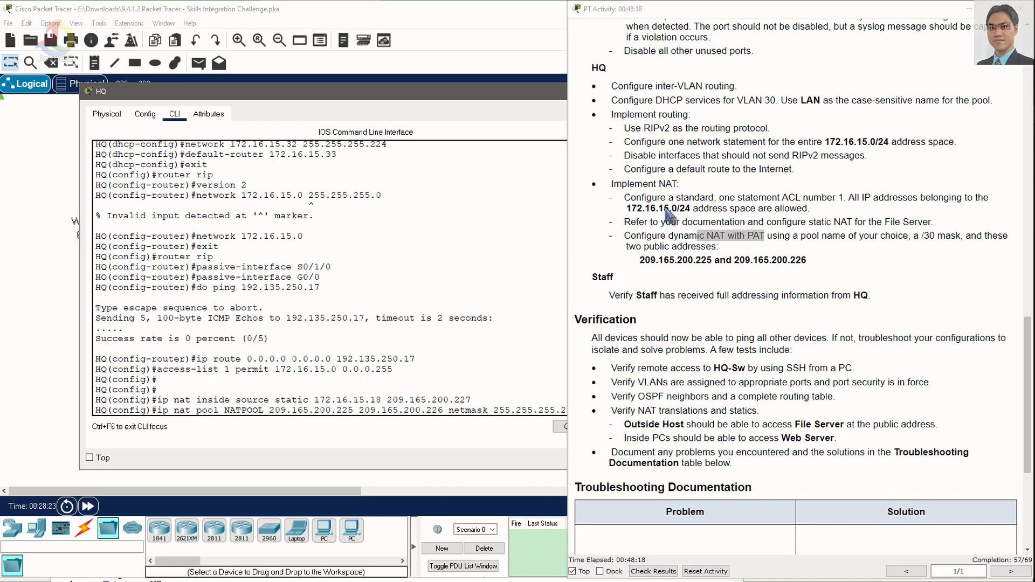
drag(517, 98, 468, 100)
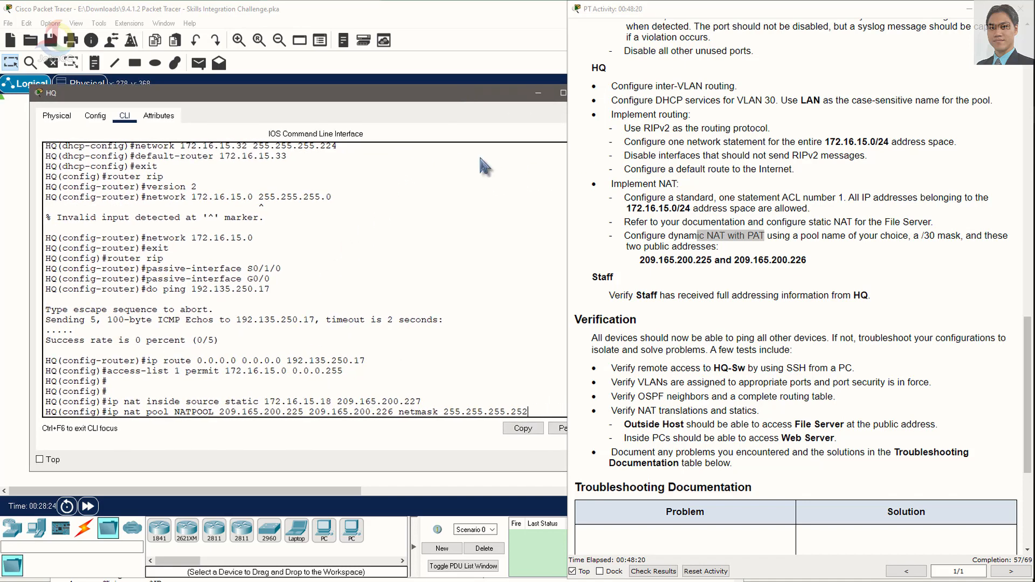
key(Return)
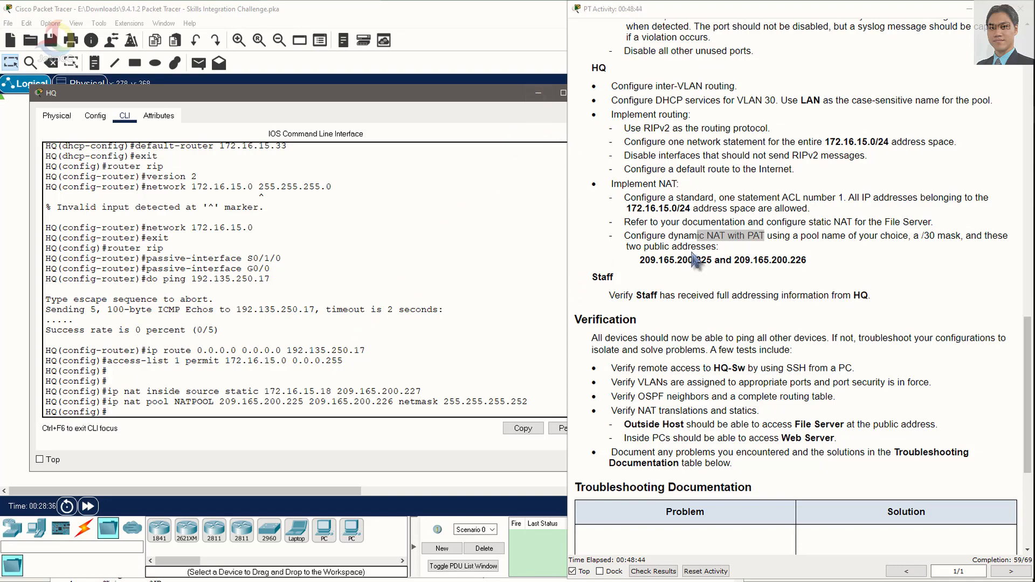
scroll(766, 326, up, 7)
- Scroll up to the Addressing Table and enter 'int gi0/0.15' on HQ
scroll(765, 326, up, 10)
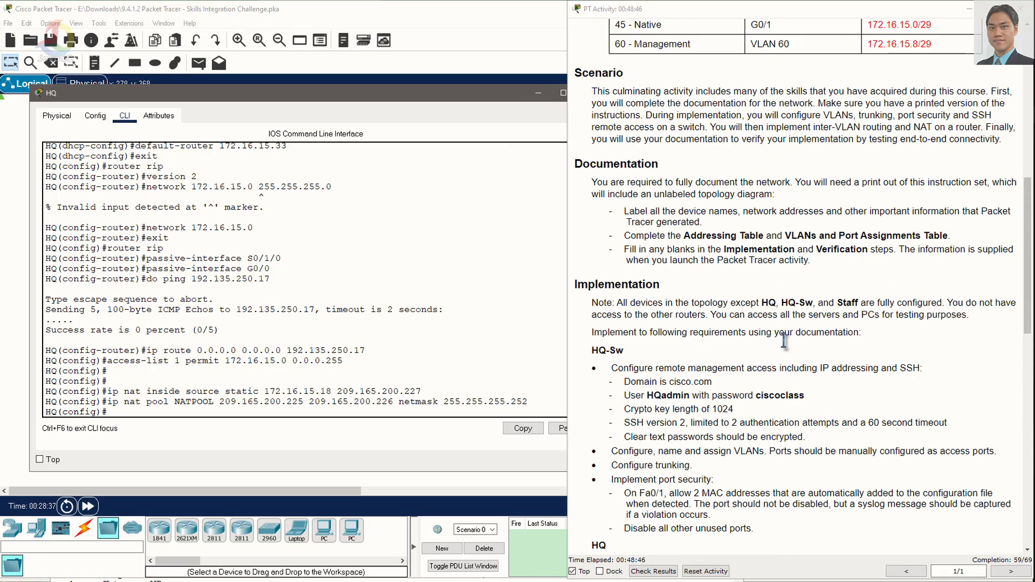
scroll(669, 111, up, 2)
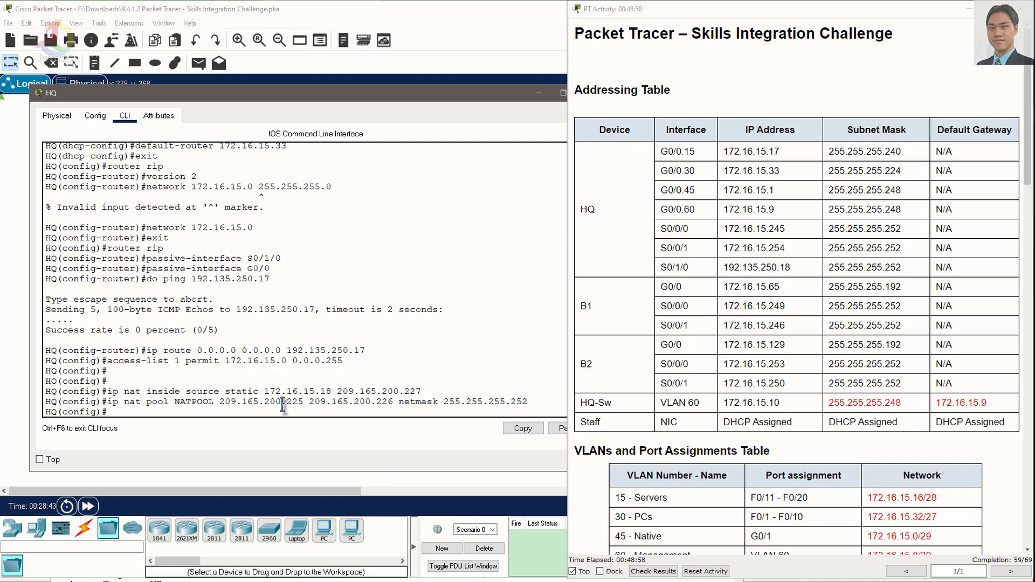
text(int gi0/0.15)
- Set 'ip nat inside' on subinterfaces G0/0.15 and G0/0.30
key(Return)
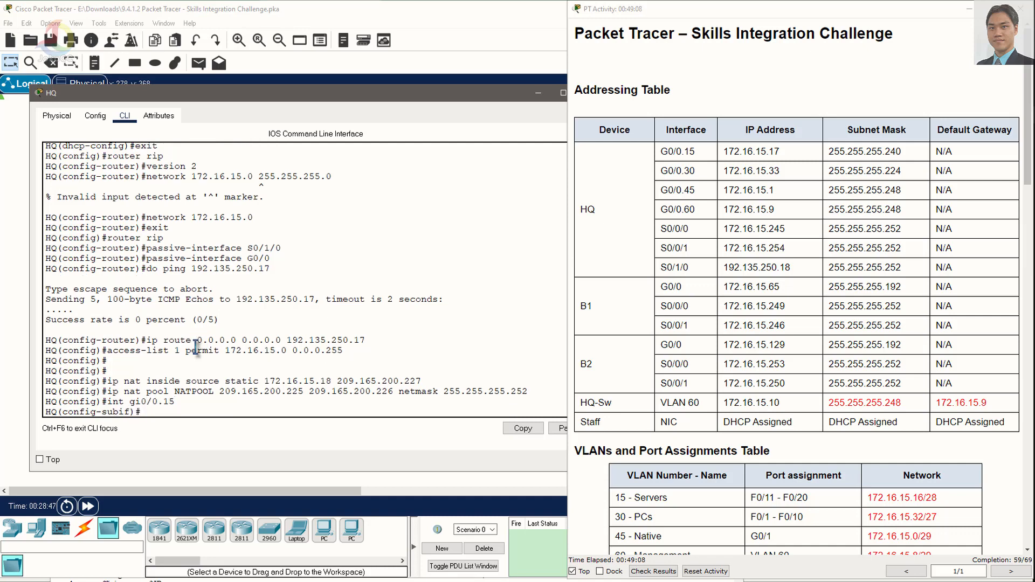
text(ip nat inside)
key(Return)
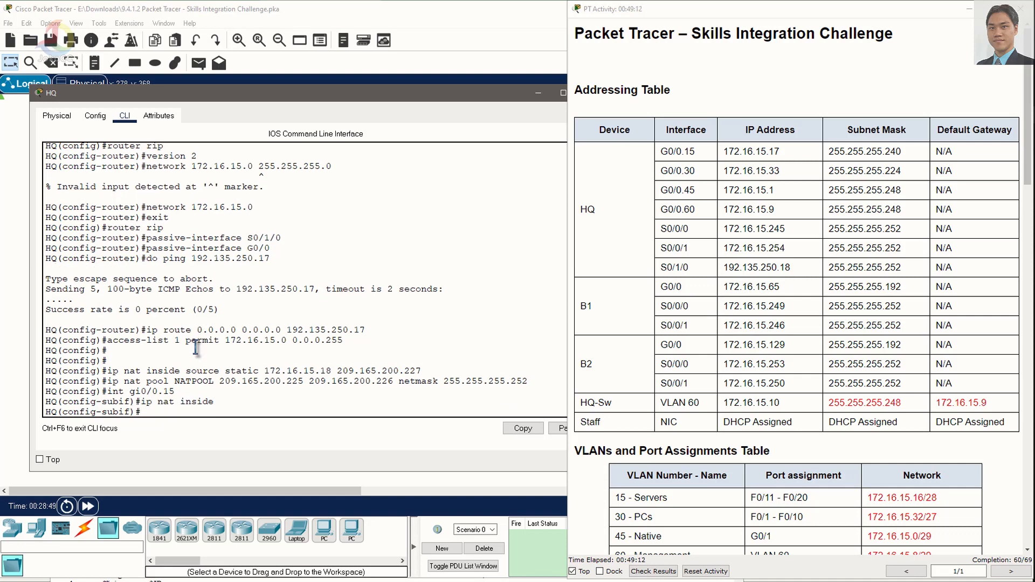
text(int gi0/0.30)
key(Return)
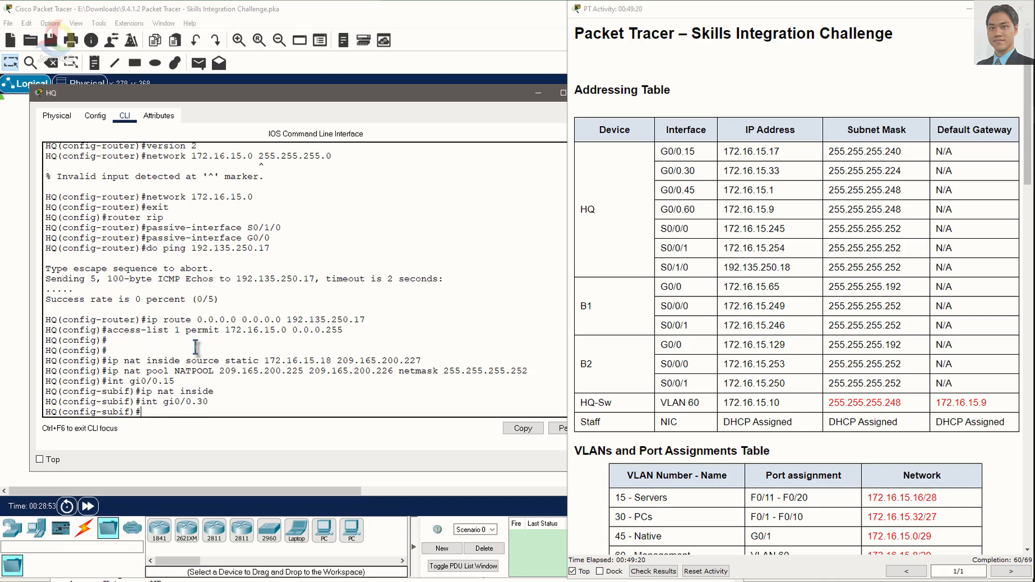
text(ip an)
key(BackSpace)
text(nat inside)
key(Return)
- Set 'ip nat inside' on serial interfaces S0/0/0 and S0/0/1
text(i)
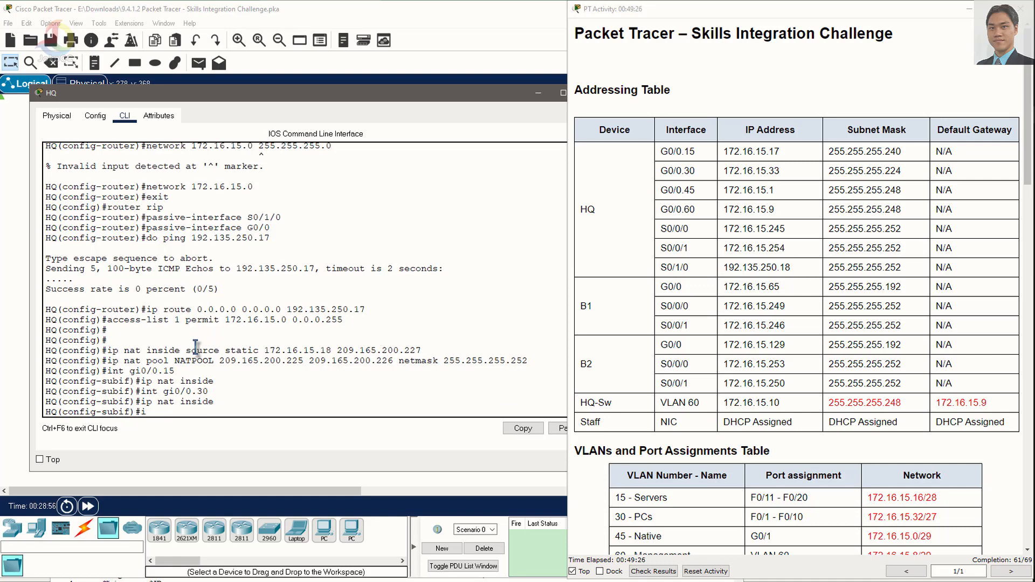
text(nt gi0/0.45)
key(BackSpace)
key(BackSpace)
key(BackSpace)
key(BackSpace)
key(BackSpace)
key(BackSpace)
key(BackSpace)
text(serial0/0/0)
key(Return)
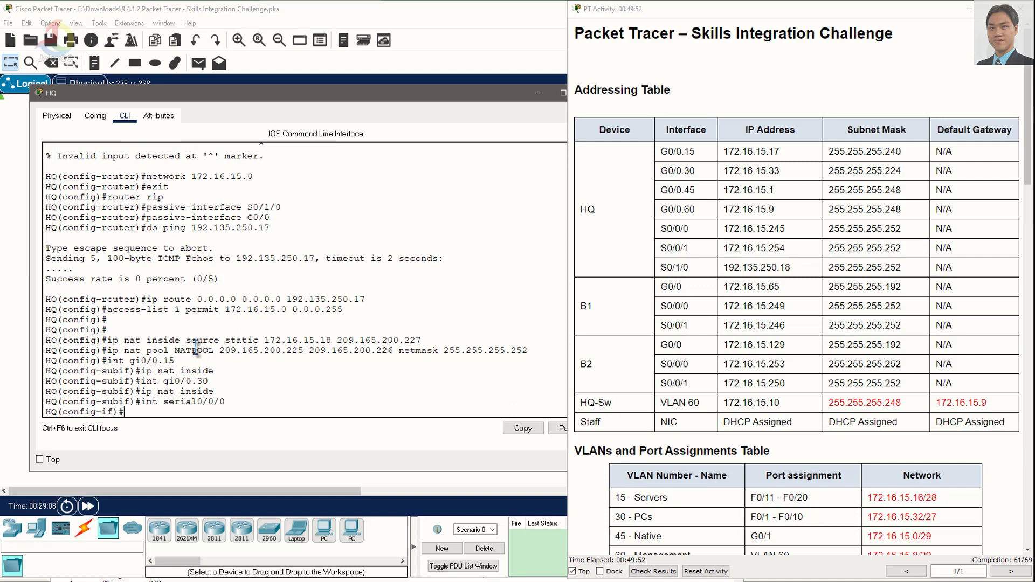
text(ip nat inside)
key(Return)
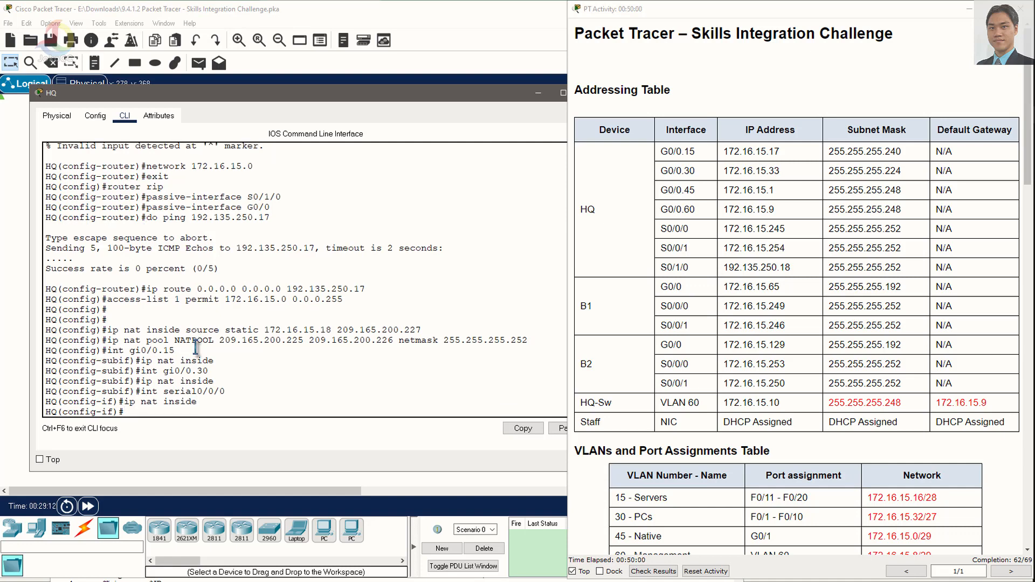
text(int serial0/0/1)
key(Return)
text(ip nat )
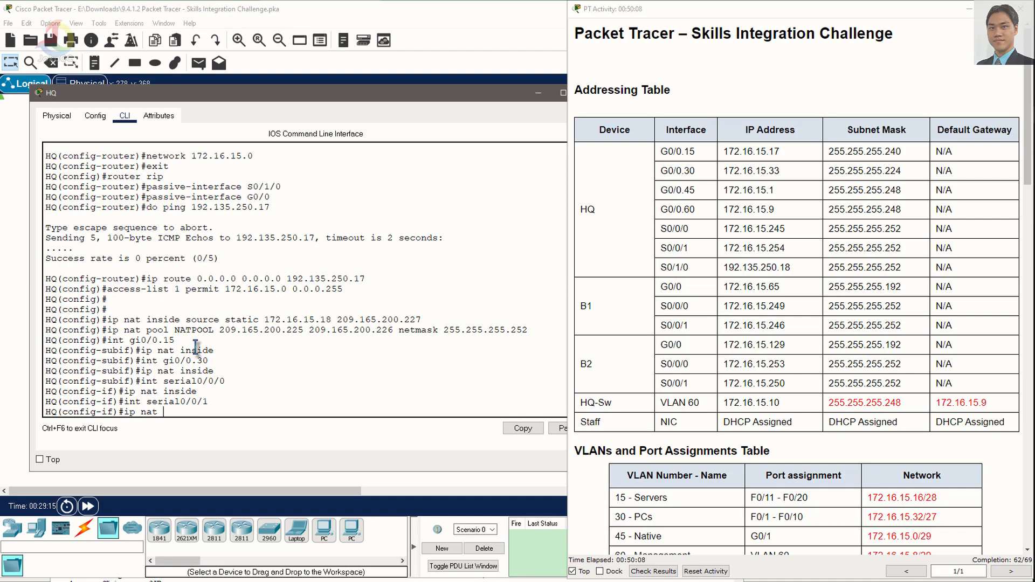
text(inside)
key(Return)
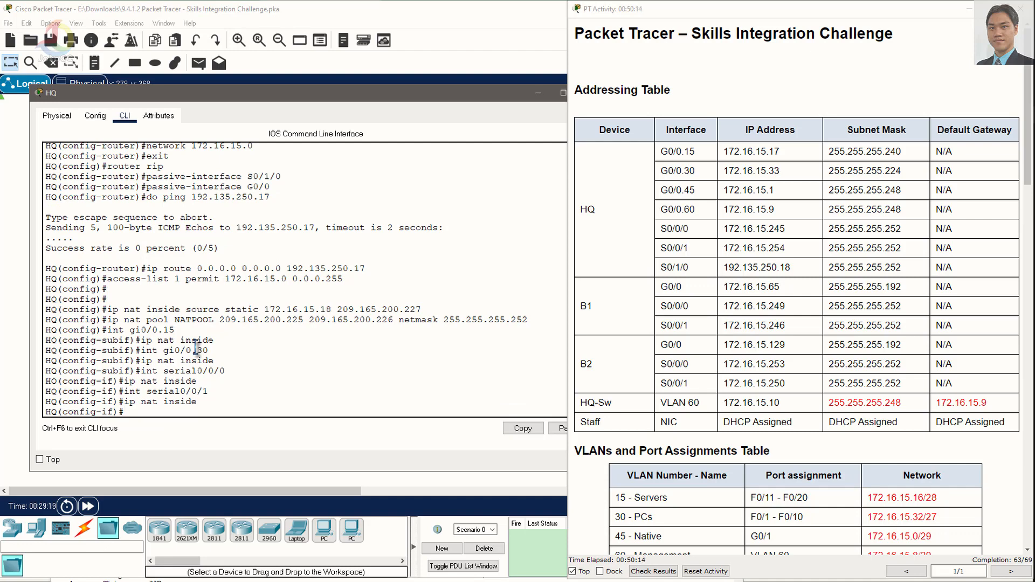
- Make S0/1/0 the NAT outside interface with 'ip nat outside'
text(int serial0/1/0)
key(Return)
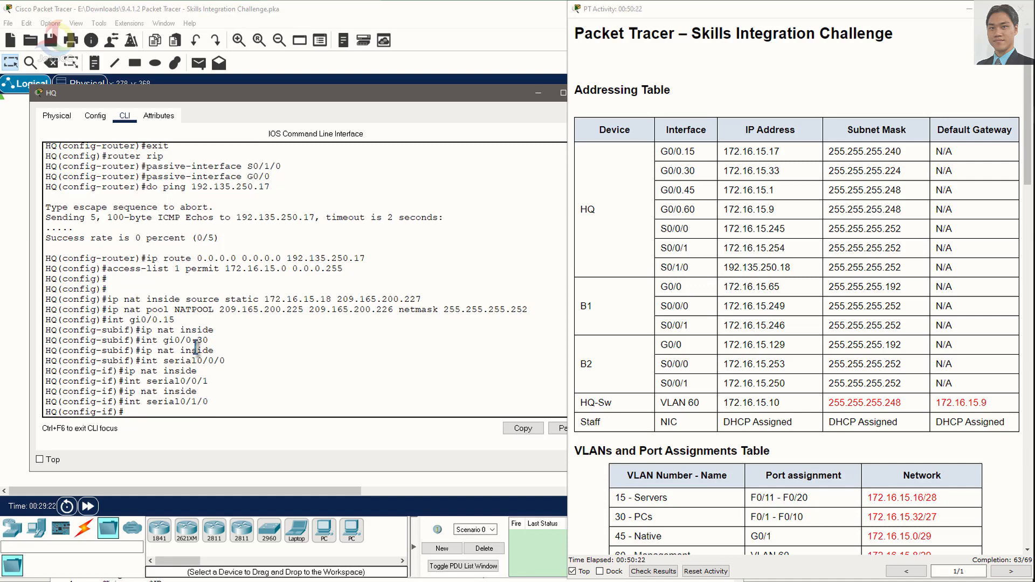
text(ip nat outside)
key(Return)
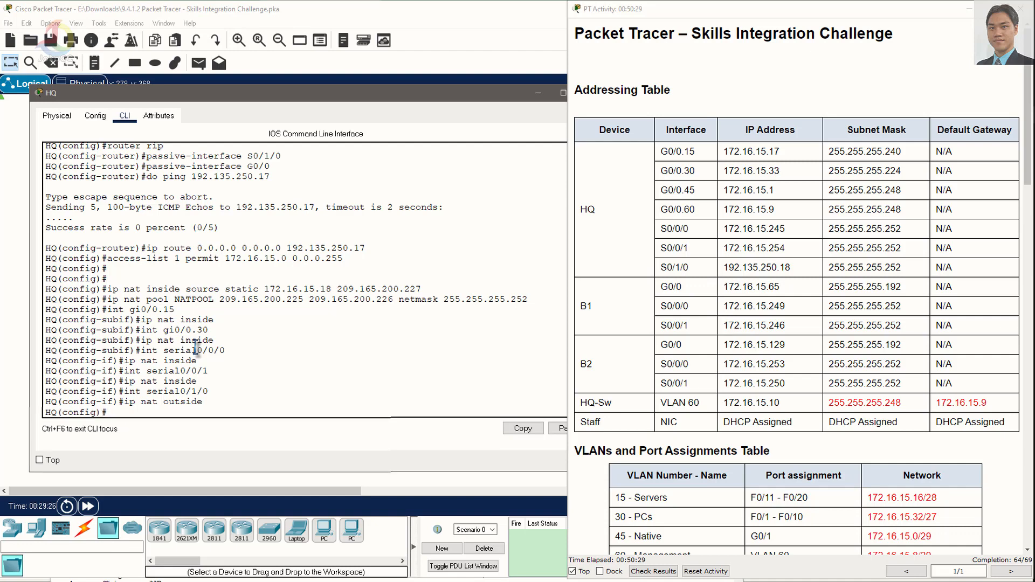
- Correct and run 'ip nat inside source list 1 pool NATPOOL overload' on HQ
key(Up)
key(Left)
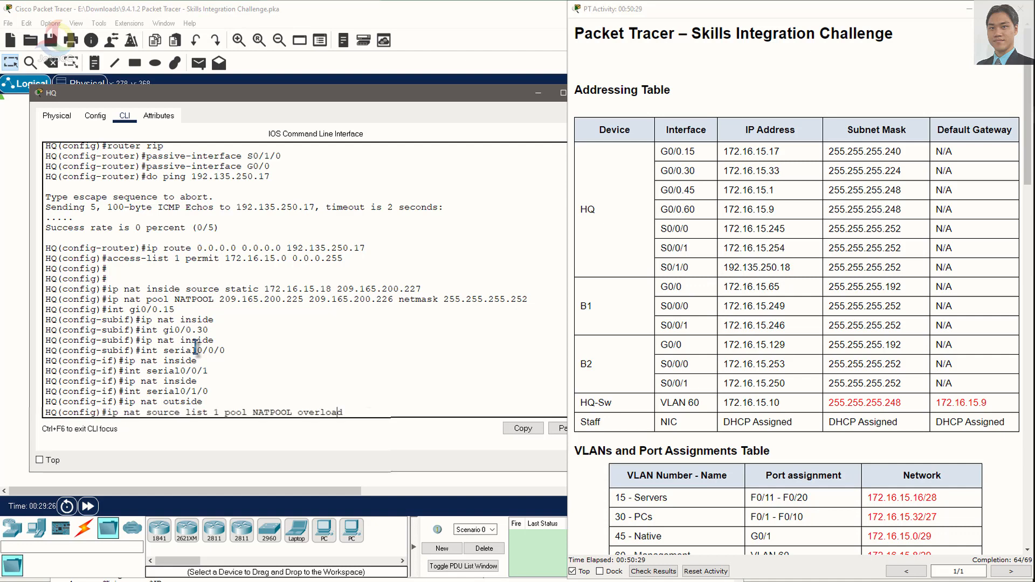
key(Left)
key(Left)
key(Left)
key(Left)
key(Left)
key(Left)
key(Left)
key(Left)
key(Left)
key(Left)
key(Left)
key(Left)
key(Left)
key(Left)
key(Left)
key(Left)
key(Left)
key(Left)
key(Left)
key(Left)
key(Left)
key(Left)
key(Left)
key(Left)
key(Left)
key(Left)
key(Left)
key(Left)
key(Left)
text(inside)
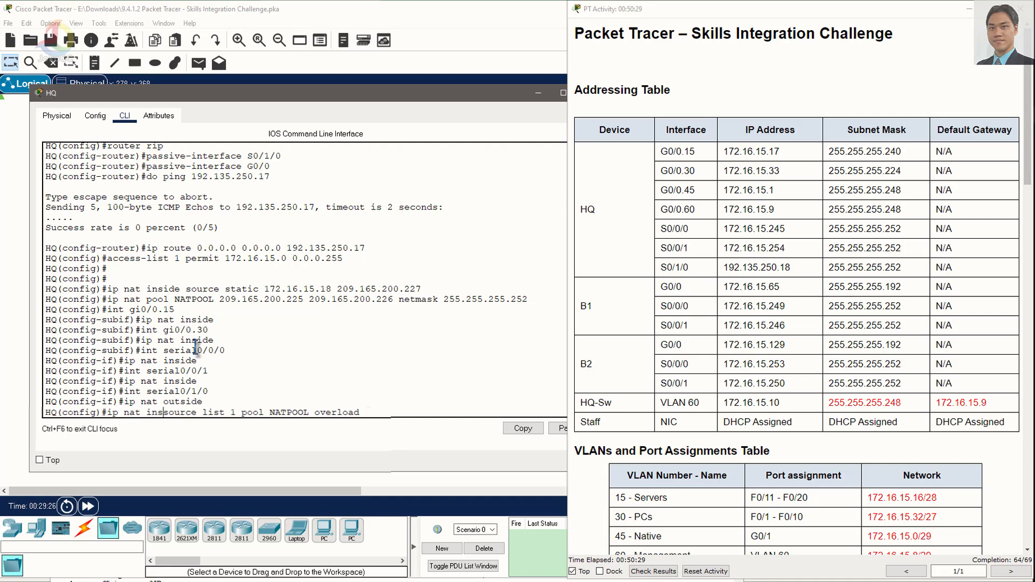
key(Return)
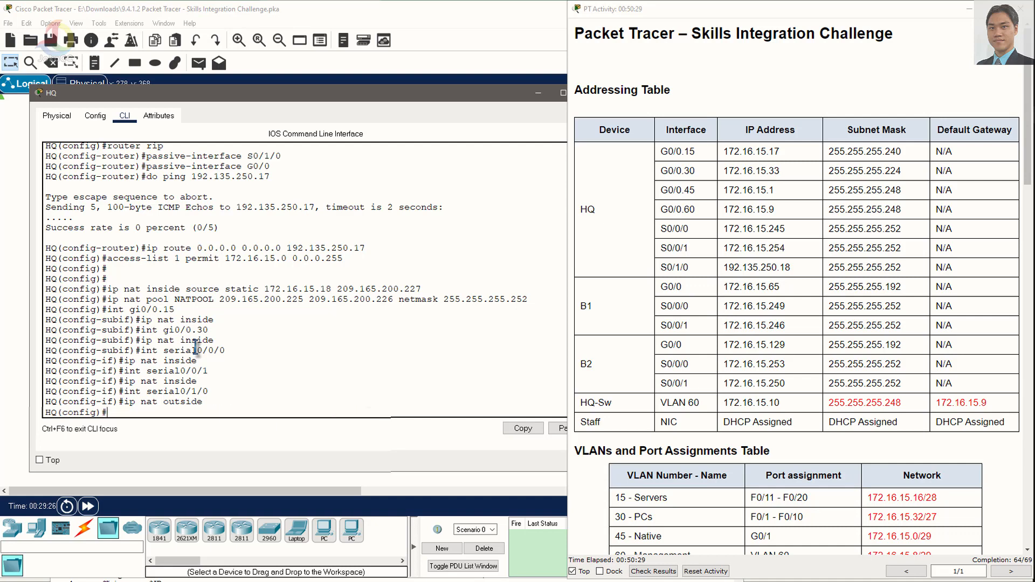
- Scroll to Verification, highlight the Staff addressing requirement, and close the HQ window
scroll(633, 230, down, 15)
click(748, 222)
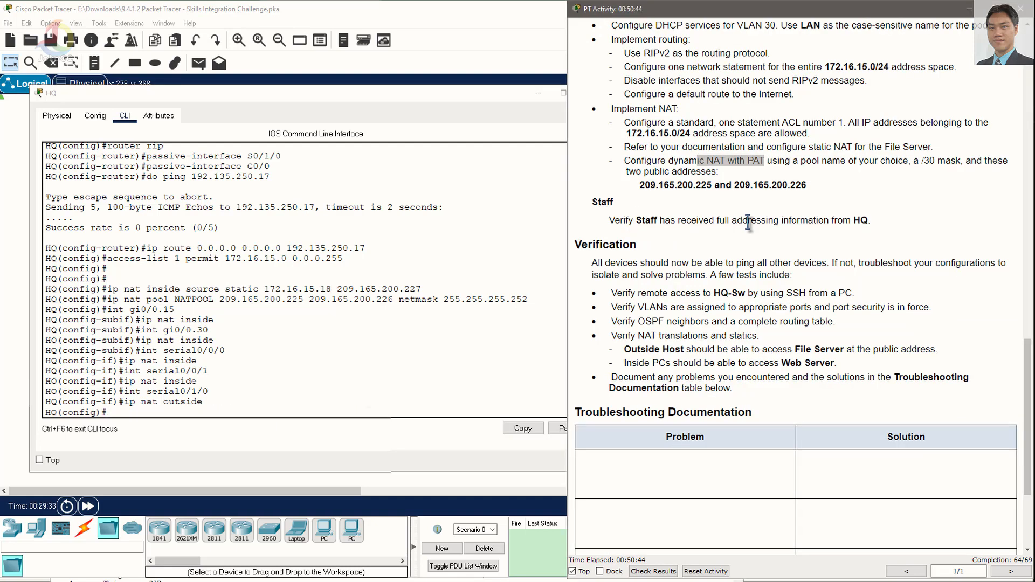
drag(884, 221, 714, 221)
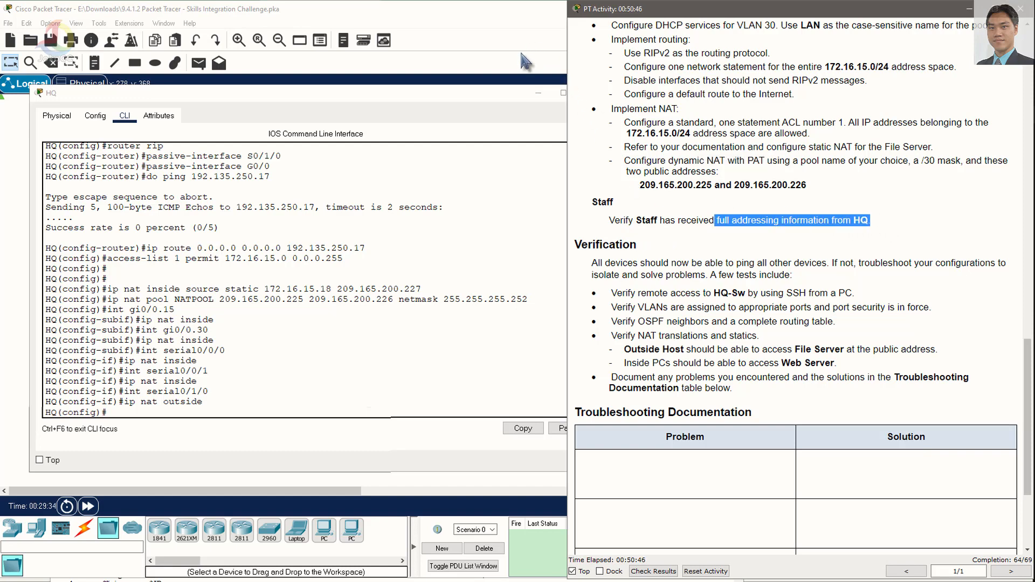
click(538, 93)
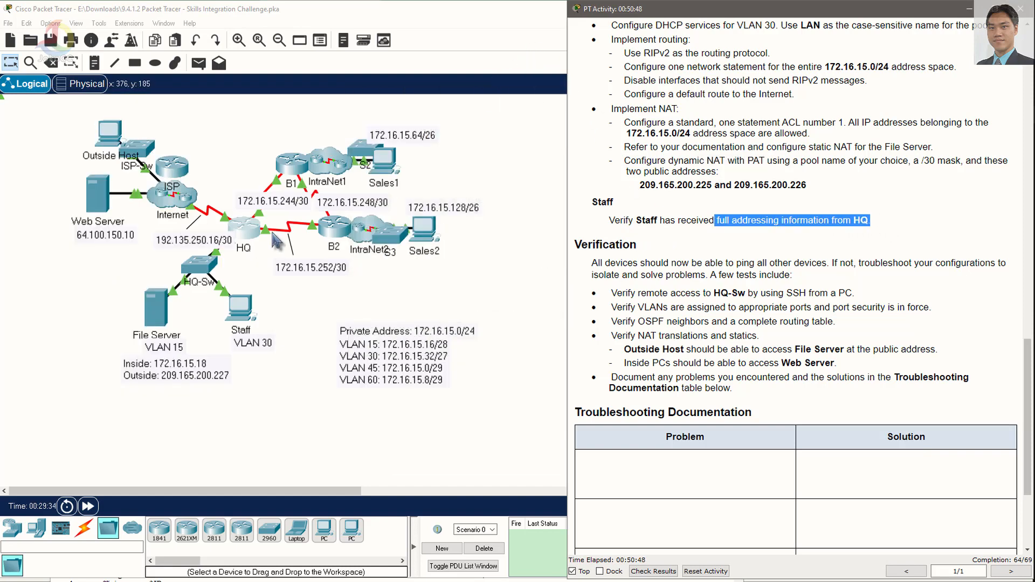
- Switch the Staff PC's Desktop IP Configuration to DHCP, then close the panel
click(238, 310)
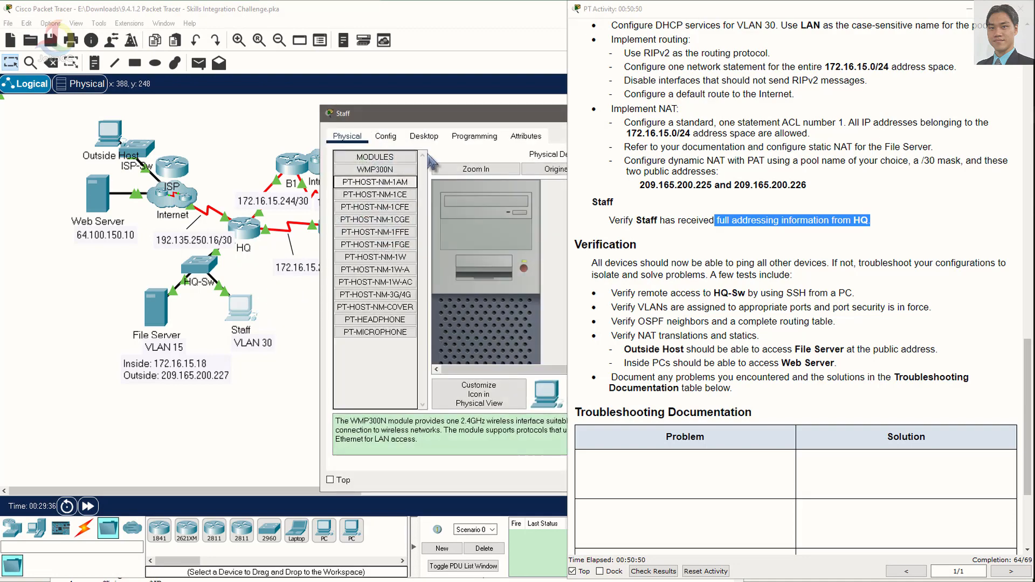
drag(477, 114, 276, 106)
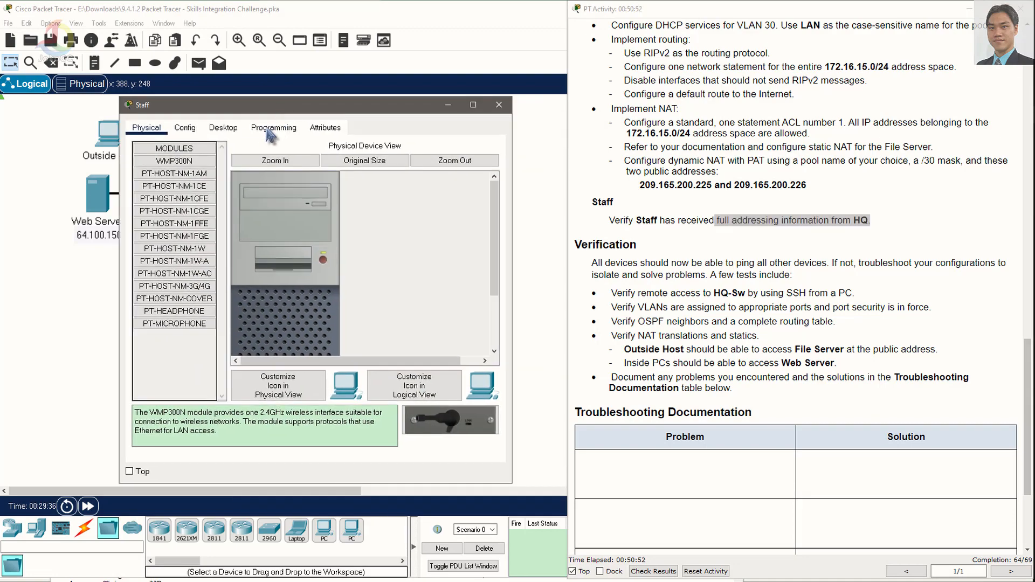
click(235, 134)
click(177, 183)
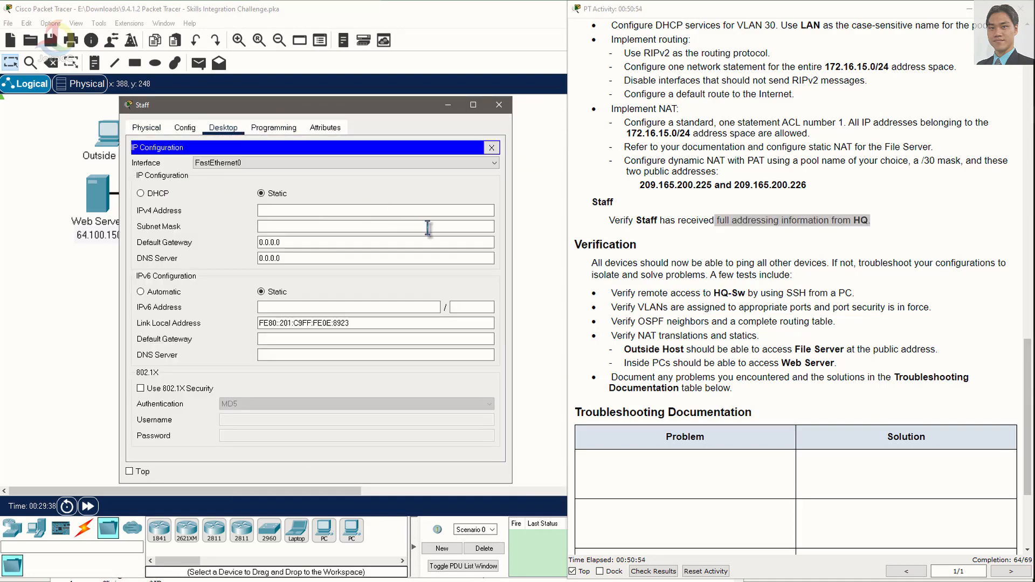
click(157, 195)
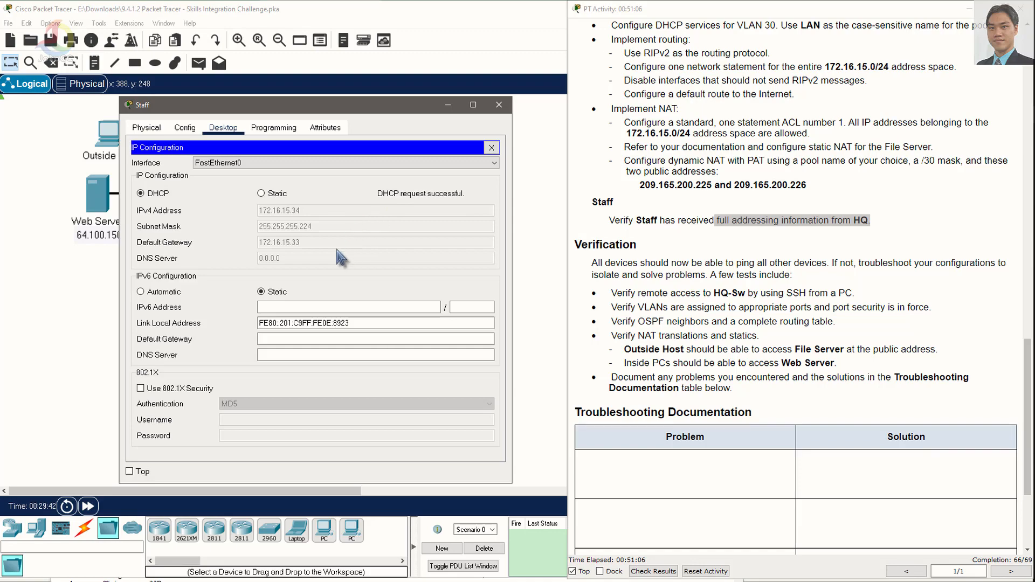
click(491, 148)
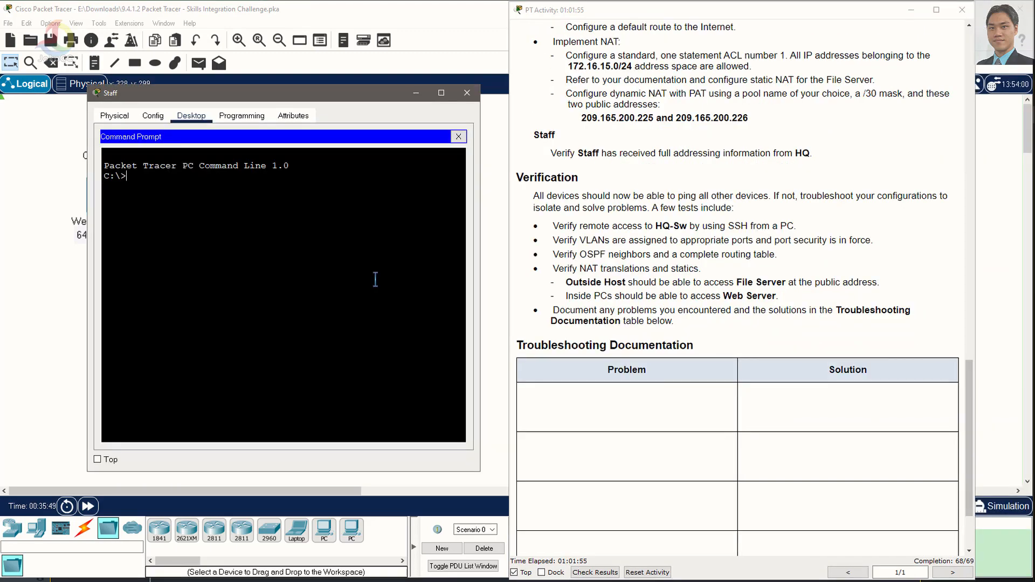
- From the Staff PC, try ssh to 172.16.15.10 without specifying a username
text(ssh)
scroll(834, 309, up, 15)
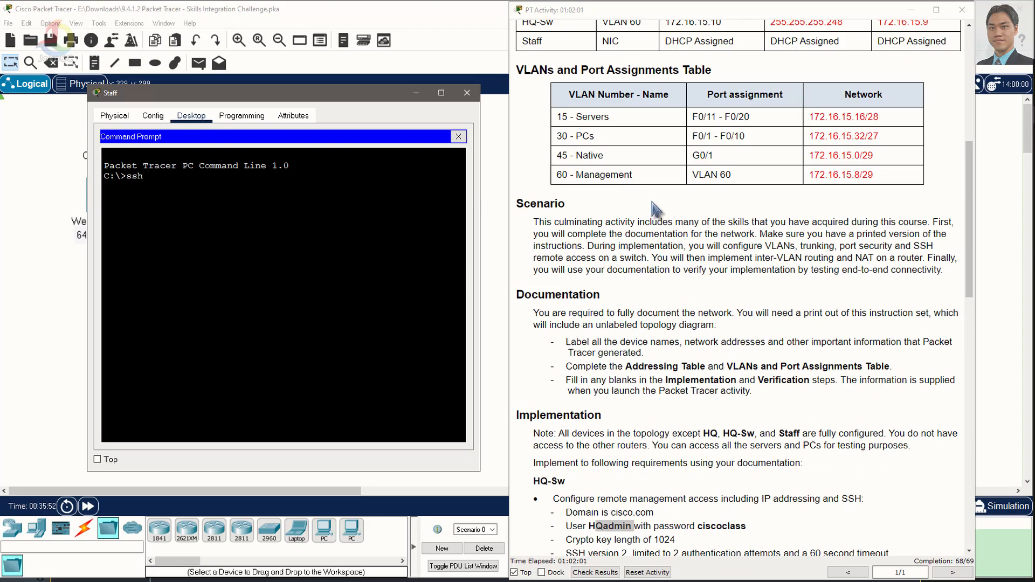
scroll(652, 167, up, 2)
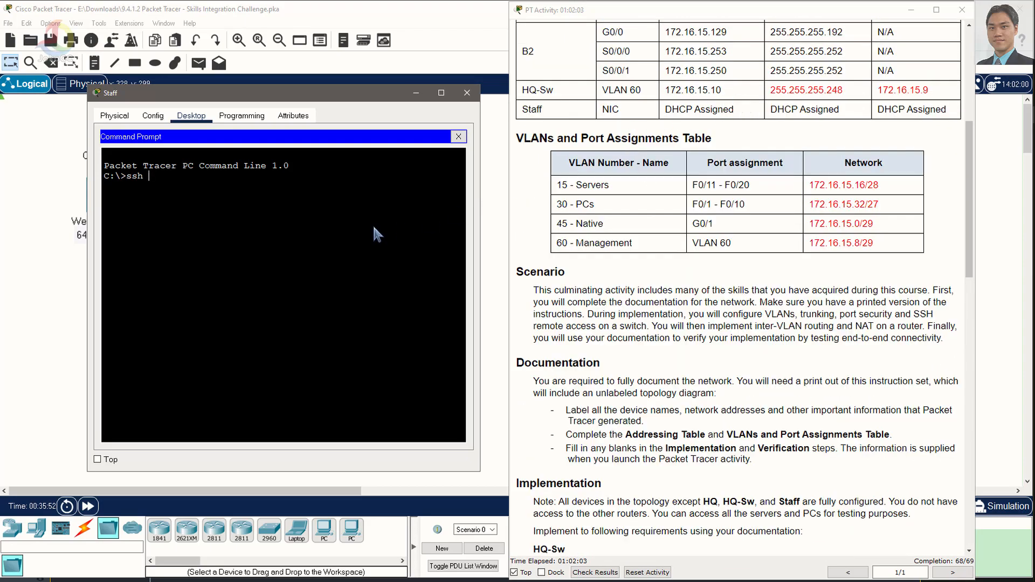
text(172.16.15.10)
key(Return)
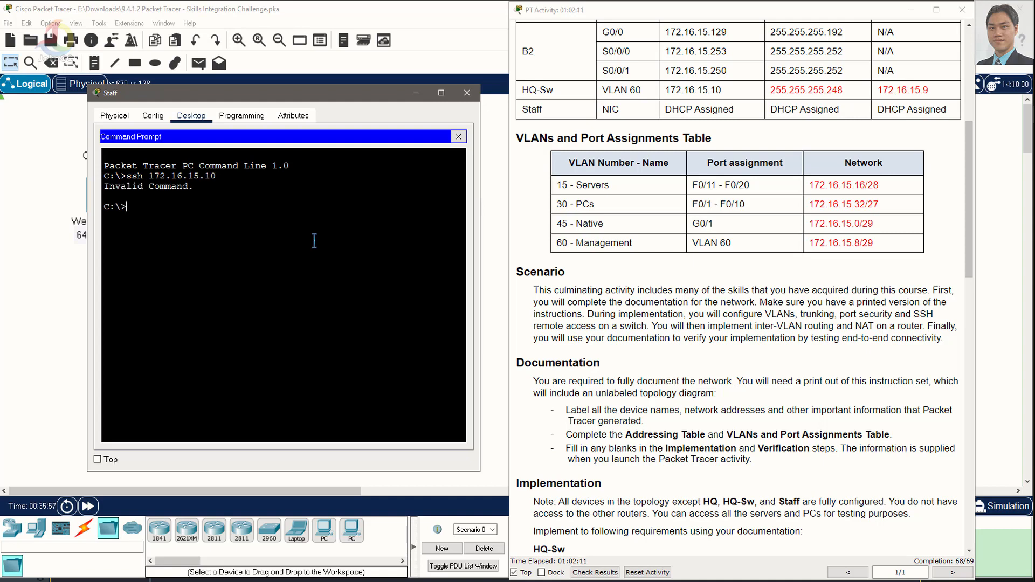
- Check the ssh usage, then connect with ssh -l and the admin username to 172.16.15.10
key(Up)
key(BackSpace)
key(BackSpace)
key(BackSpace)
key(BackSpace)
key(BackSpace)
key(BackSpace)
key(BackSpace)
key(BackSpace)
key(BackSpace)
key(BackSpace)
key(BackSpace)
key(BackSpace)
key(Return)
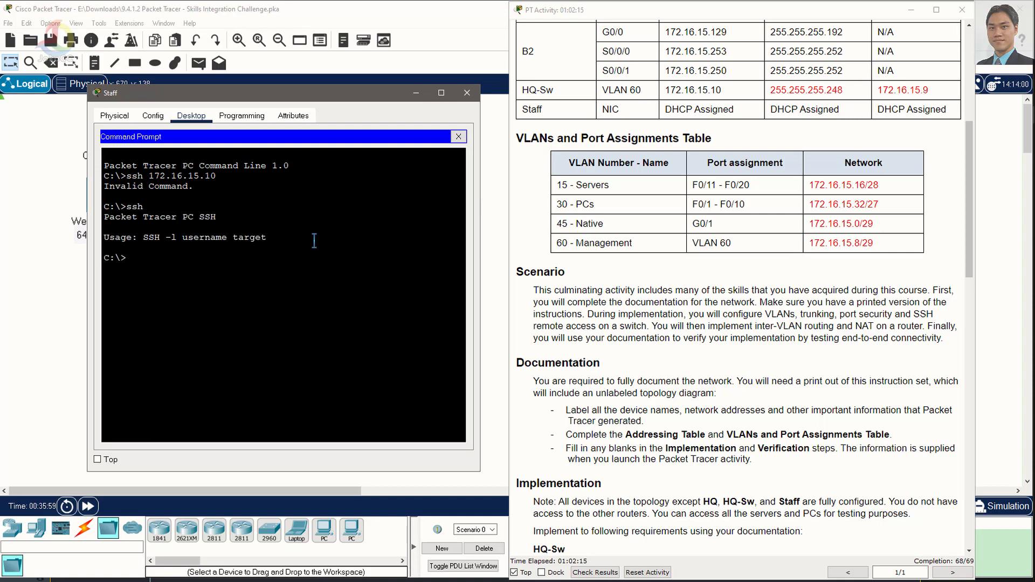
key(Up)
text(-l HQadmin 172.16.15.10)
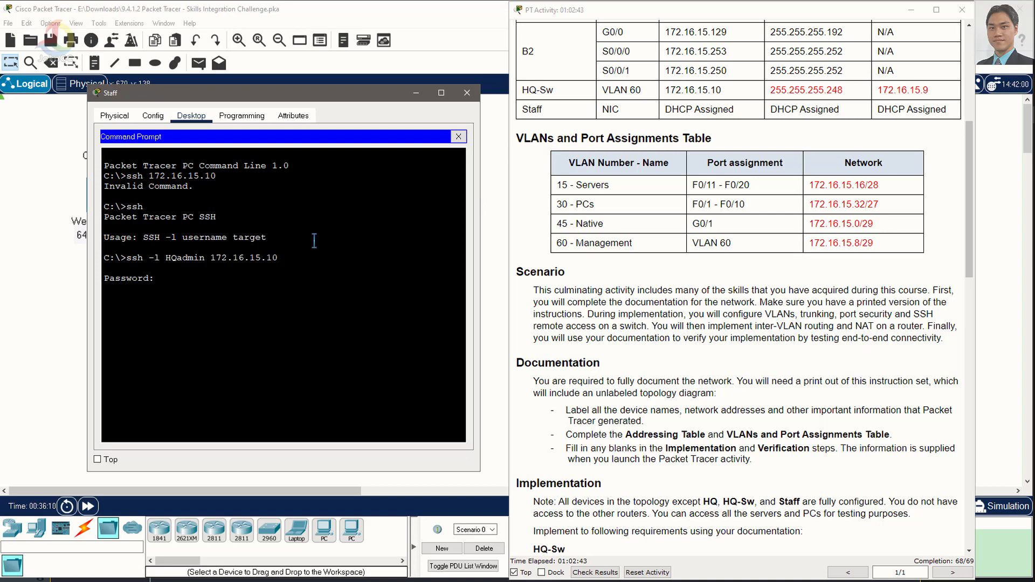
key(Return)
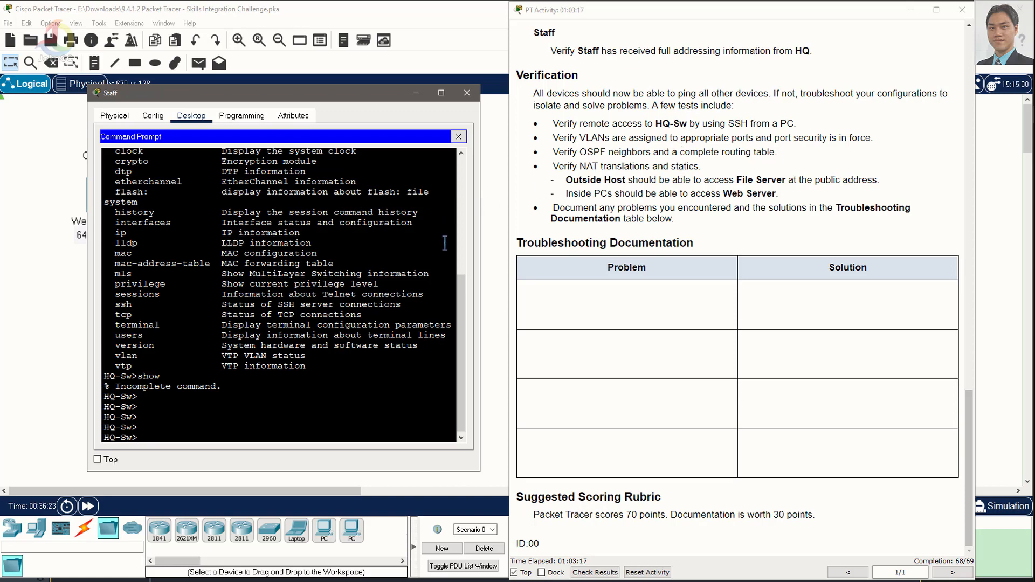
- Switch from the Staff PC to HQ-Sw's CLI and leave configuration mode with end
click(416, 95)
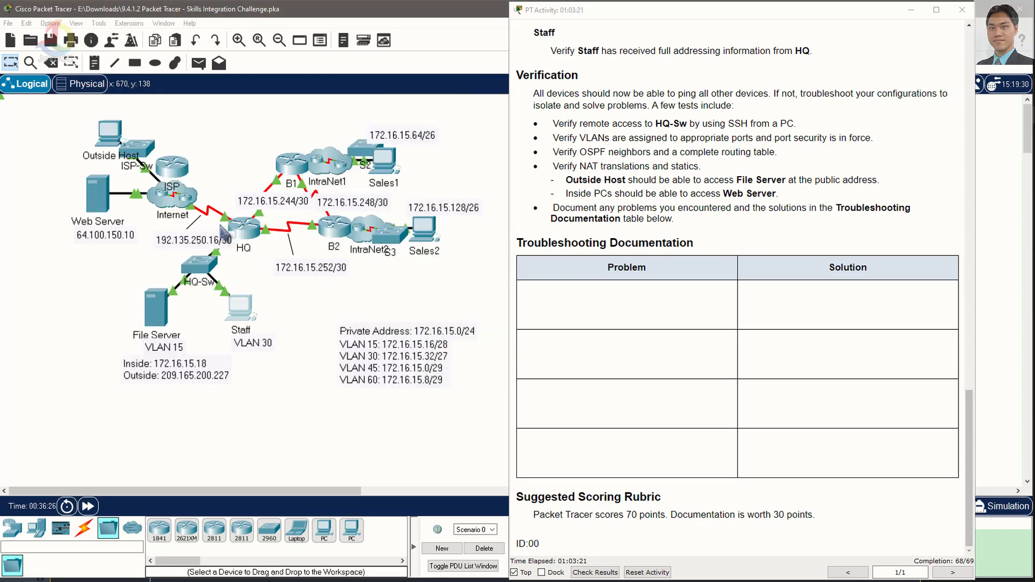
click(201, 265)
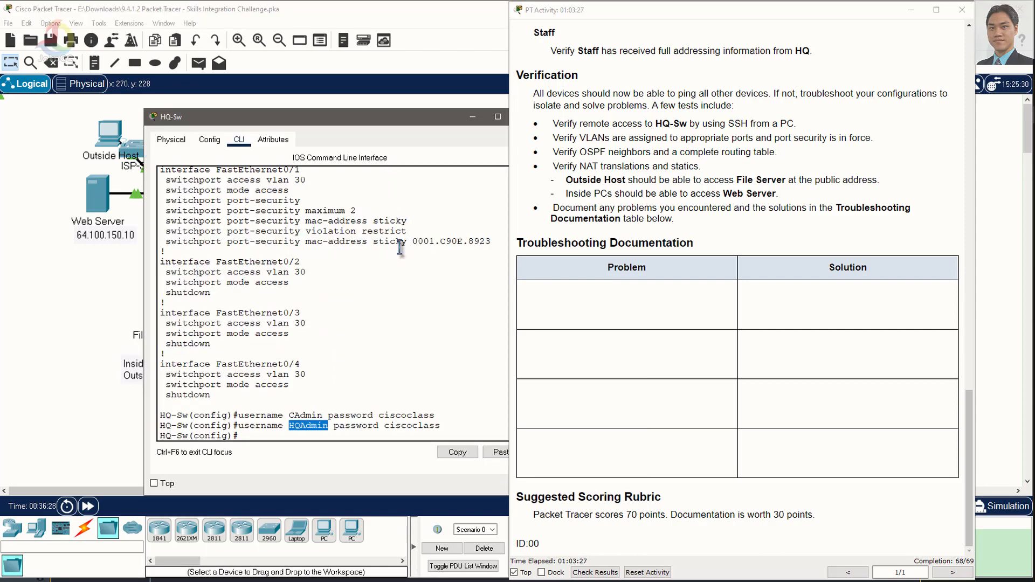
click(399, 310)
key(Return)
key(Return)
key(Return)
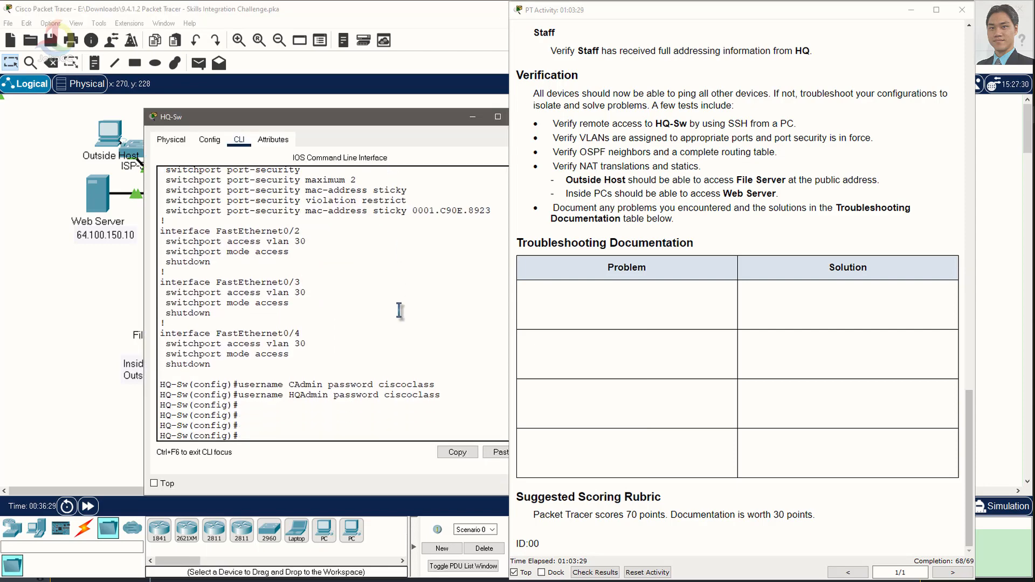
text(end)
key(Return)
- Page through HQ-Sw's show run output, including the gigabit interfaces and VLAN 60 address
text(wh)
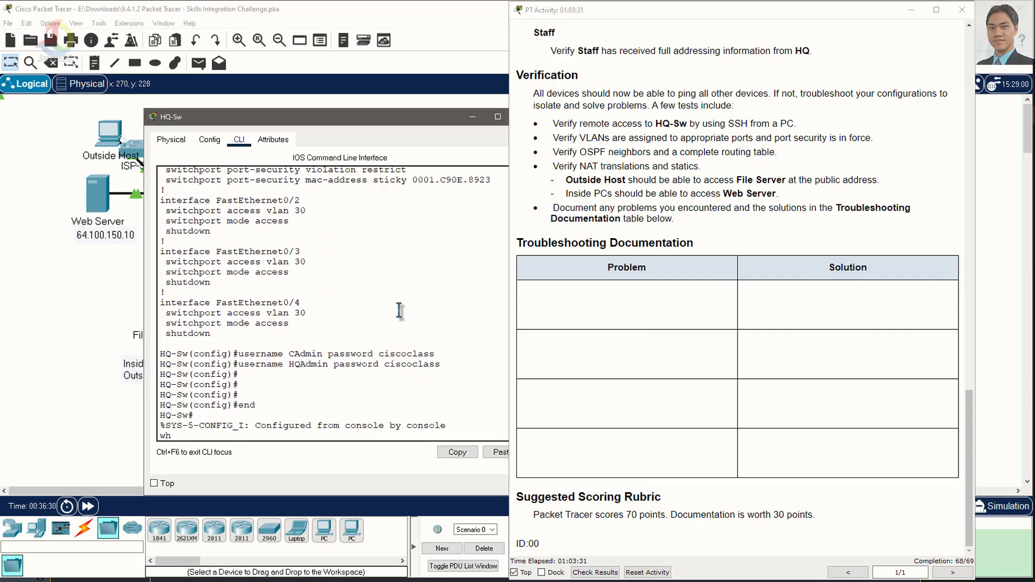
key(BackSpace)
key(BackSpace)
text(w)
key(BackSpace)
text(show run)
key(Return)
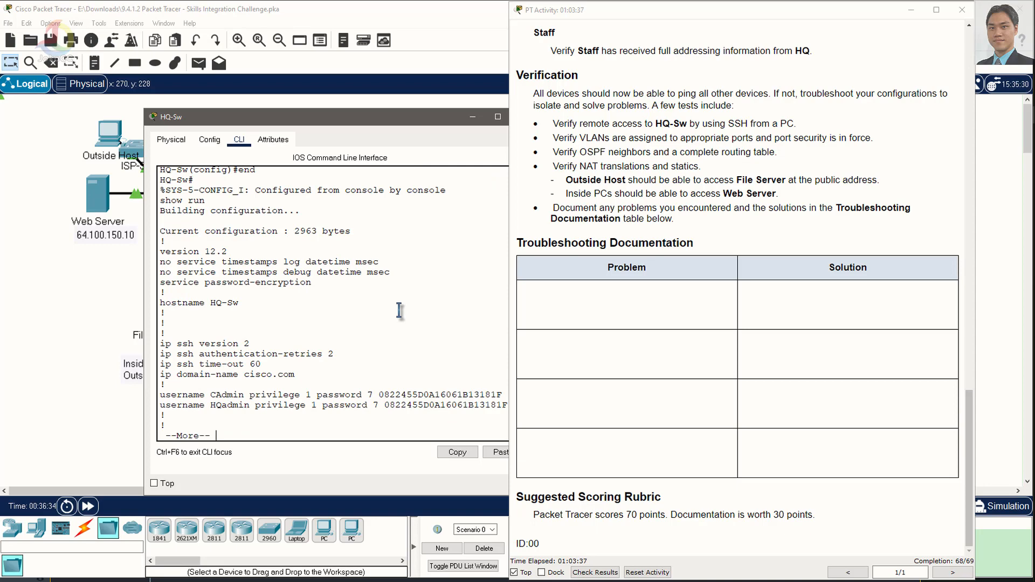
key(Return)
key(Return)
key(Return)
key(Return)
key(Return)
key(Return)
key(Return)
key(Return)
key(Return)
key(Return)
key(Return)
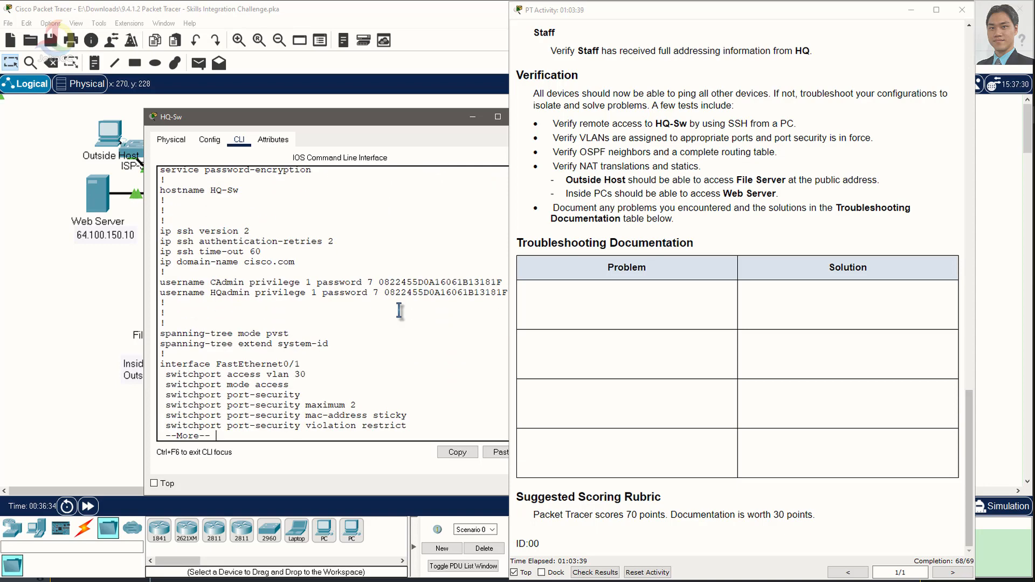
key(Return)
key(Return)
key(Return)
key(Return)
key(Return)
key(Return)
key(Return)
key(Return)
key(Return)
key(Return)
key(Return)
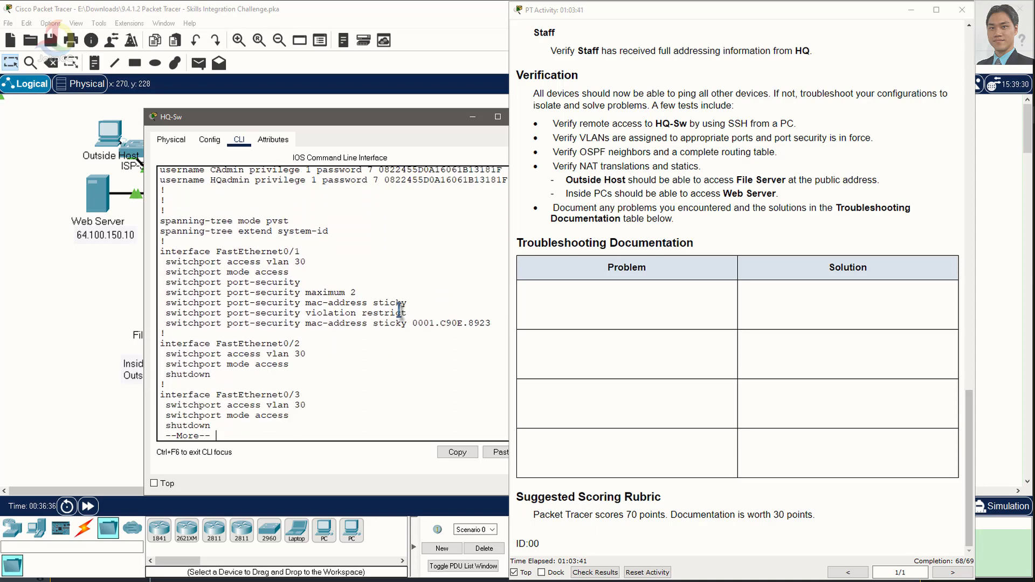
key(Return)
key(Return)
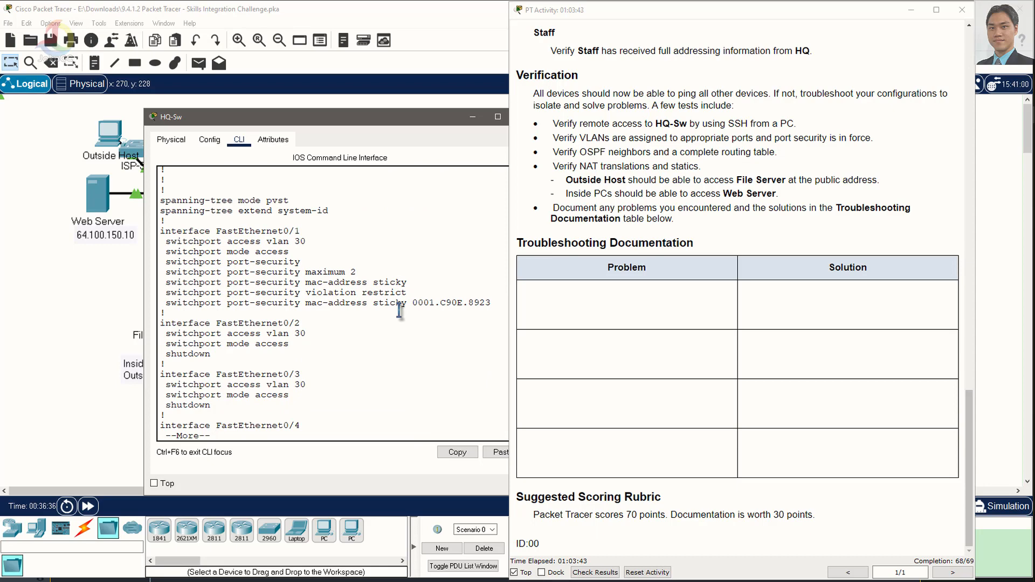
key(Return)
key(Return)
key(Return)
key(Return)
key(Return)
key(Return)
key(Return)
key(Return)
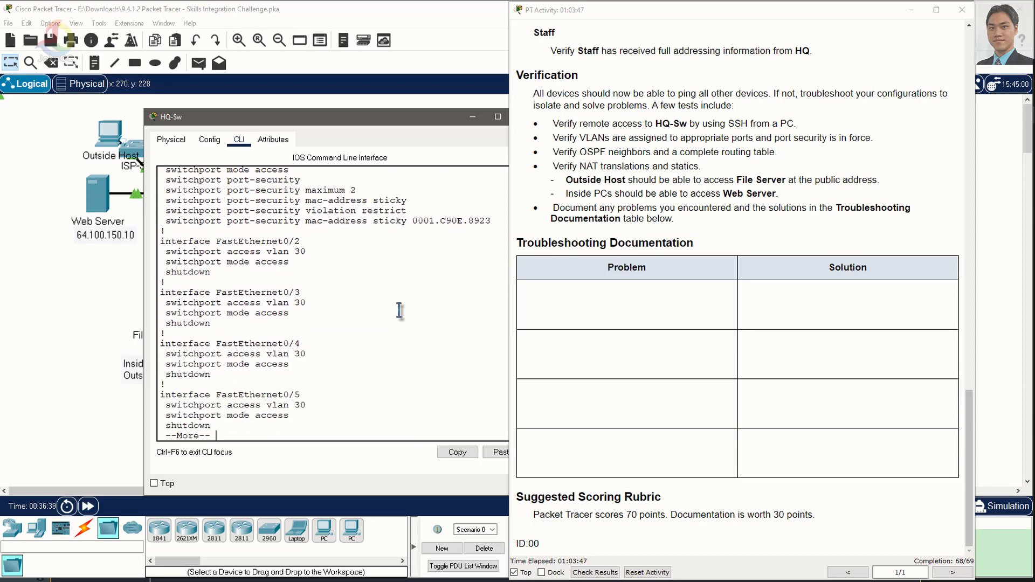
key(Return)
key(Return)
key(Return)
key(Return)
key(Return)
key(Return)
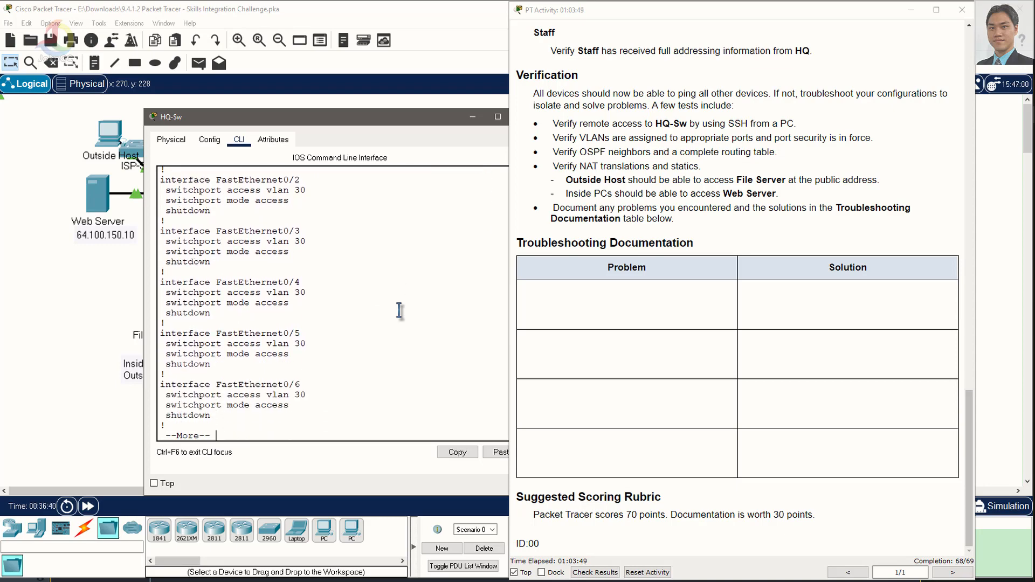
key(Return)
key(Return)
key(Return)
key(Return)
key(Return)
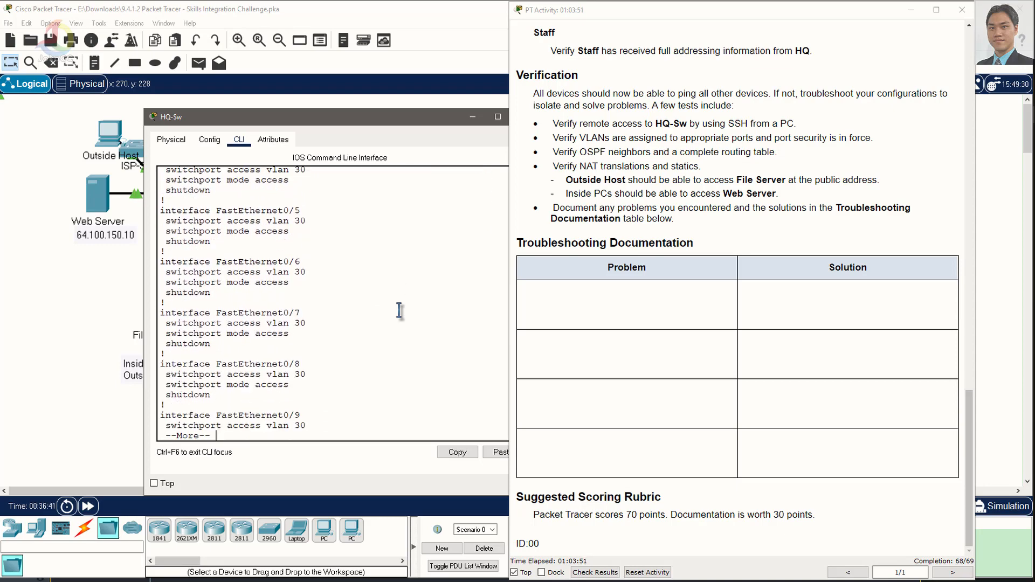
key(Return)
key(Return)
key(Return)
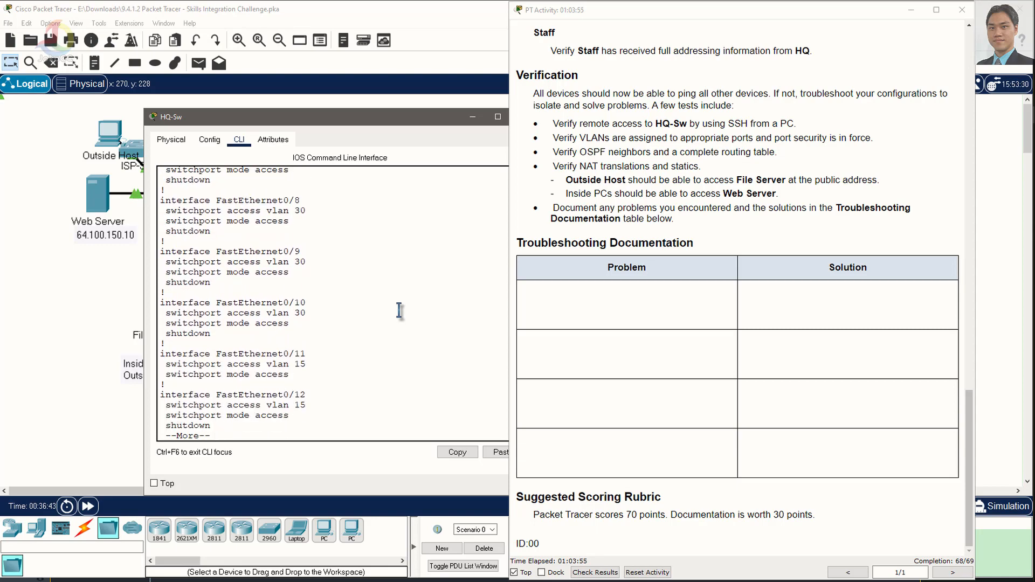
key(Return)
key(Return)
key(Return)
key(Return)
key(Return)
key(Return)
key(Return)
key(Return)
key(Return)
key(Return)
key(Return)
key(Return)
key(Return)
key(Return)
key(Return)
key(Return)
key(Return)
key(Return)
key(Return)
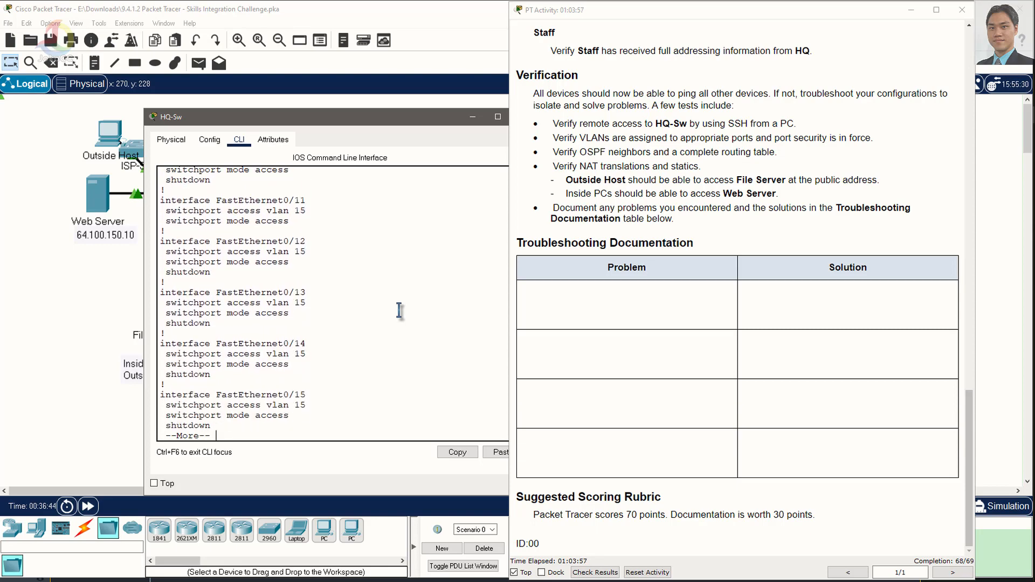
key(Return)
key(Return)
key(Return)
key(Return)
key(Return)
key(Return)
key(Return)
key(Return)
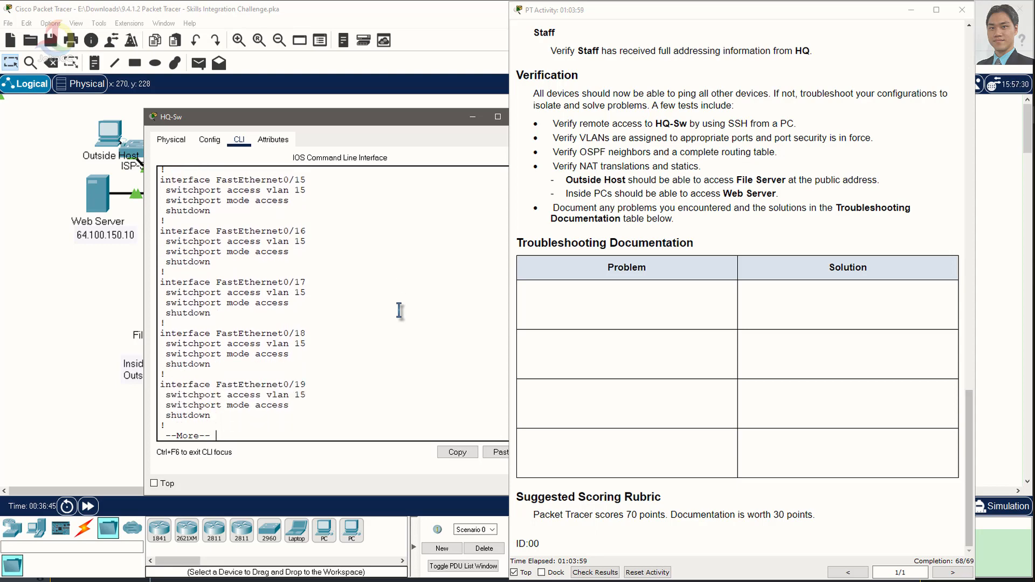
key(Return)
key(Return)
key(Return)
key(Return)
key(Return)
key(Return)
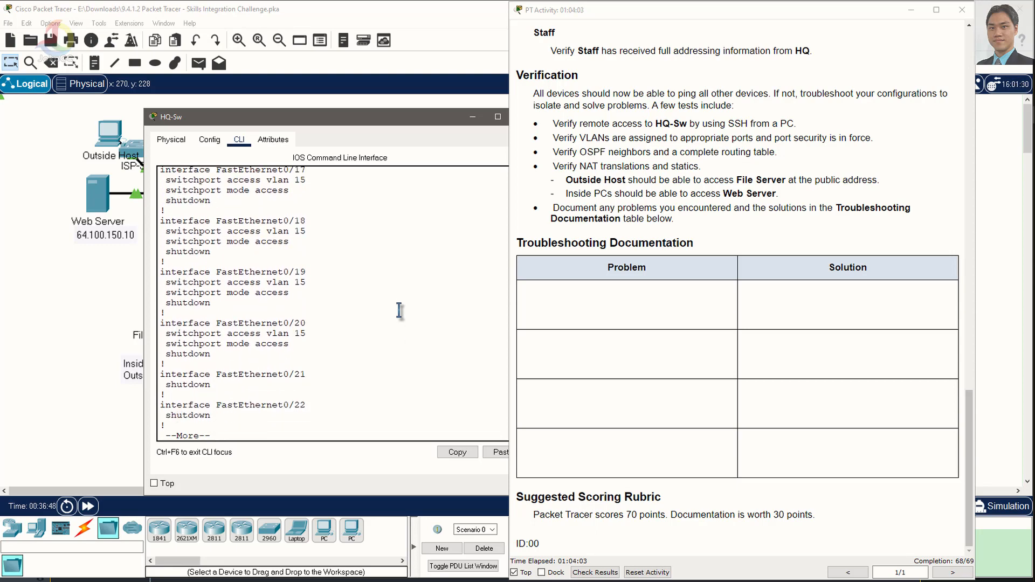
key(Return)
key(Return)
key(Return)
key(Return)
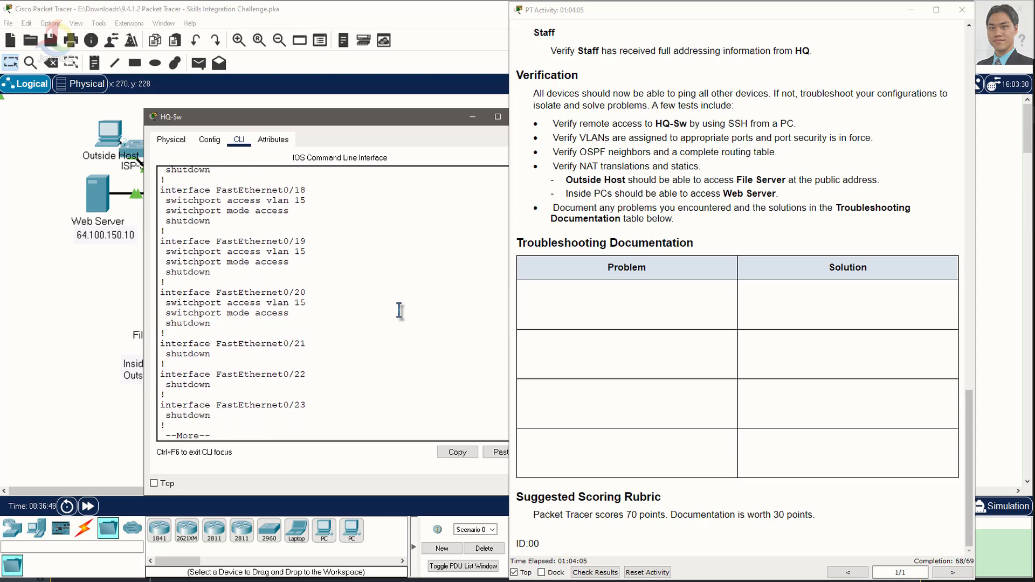
key(Return)
key(Return)
key(Return)
key(Return)
key(Return)
key(Return)
key(Return)
key(Return)
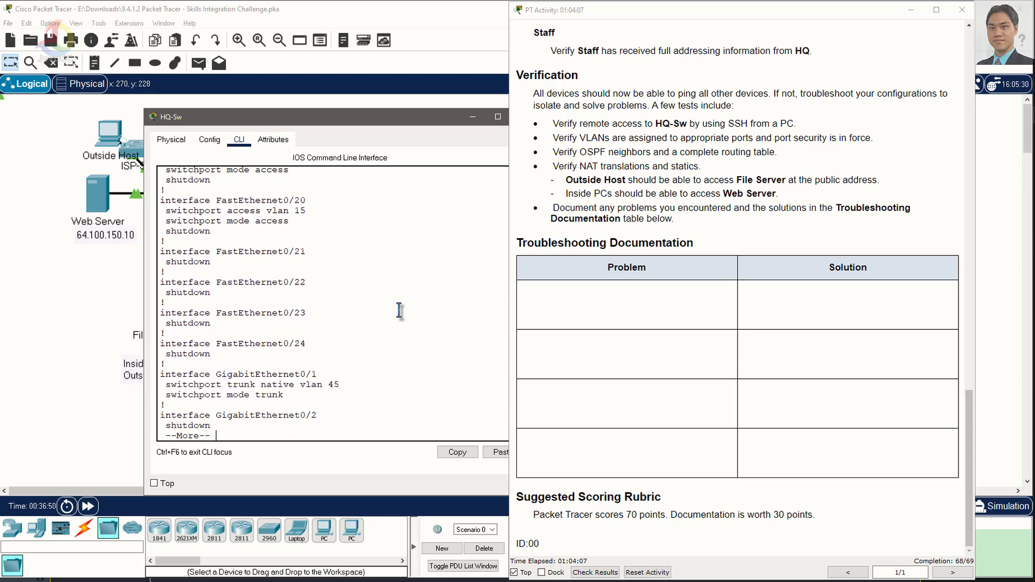
key(Return)
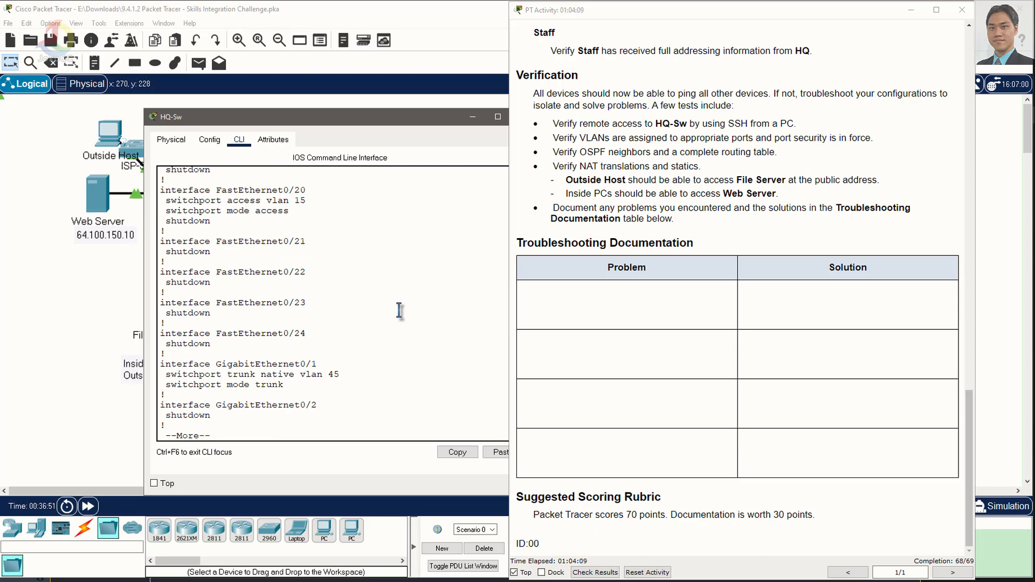
key(Return)
key(Return)
key(Return)
key(Return)
key(Return)
key(Return)
key(Return)
key(Return)
key(Return)
key(Return)
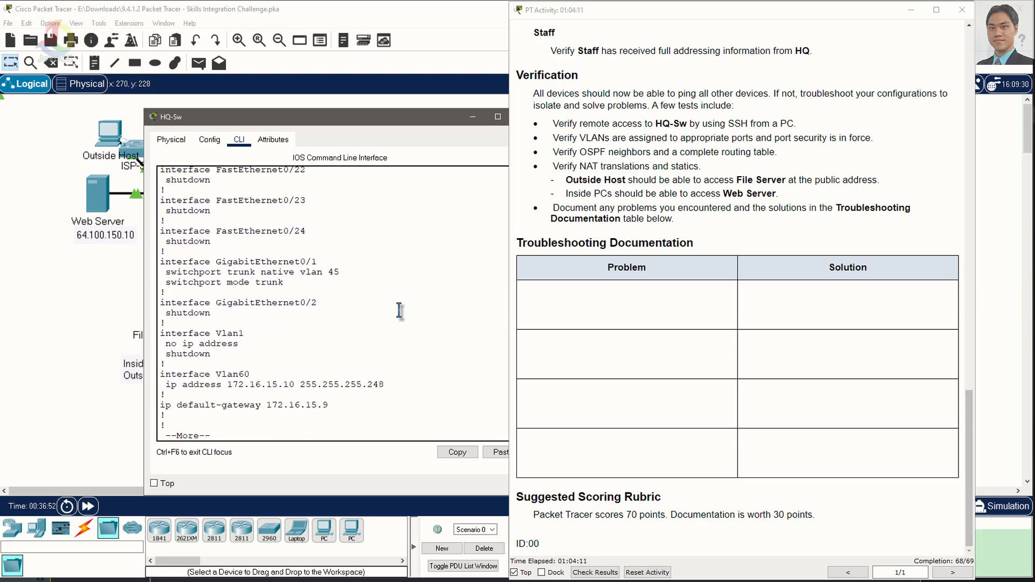
key(Return)
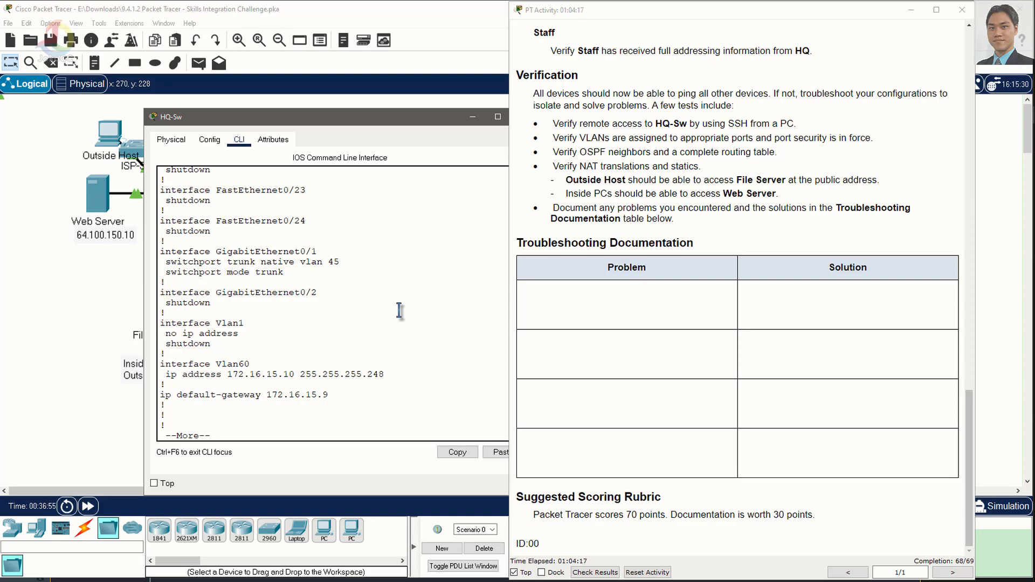
key(Return)
key(Return)
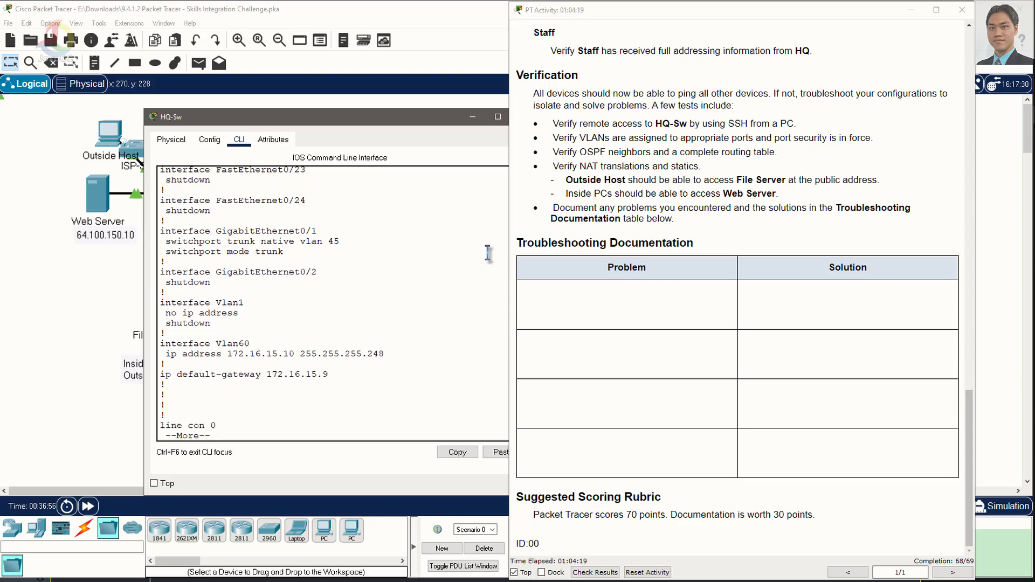
- Highlight the Verify OSPF neighbors task in the instructions and return to the topology
click(594, 152)
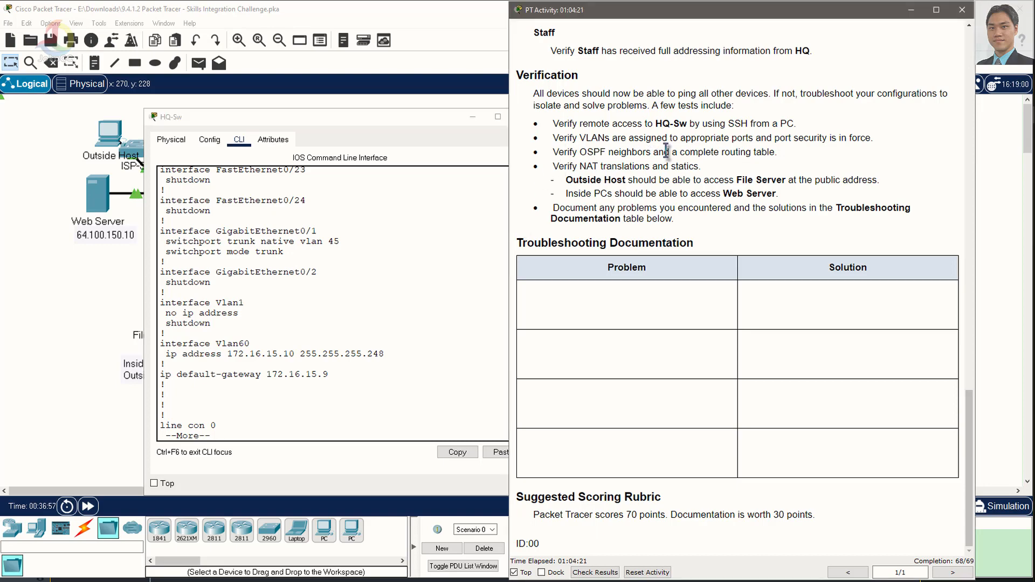
drag(564, 152, 654, 153)
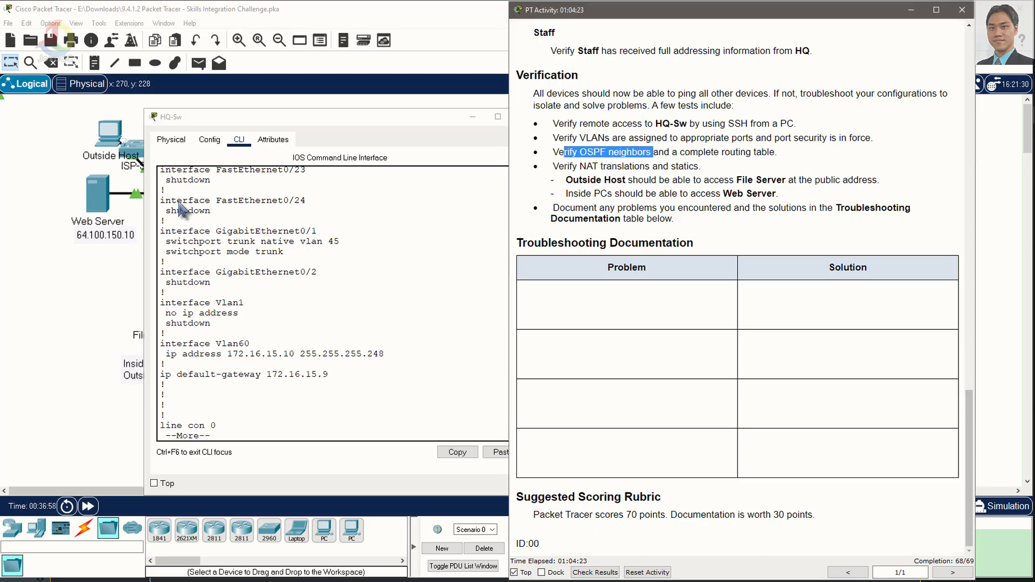
click(92, 328)
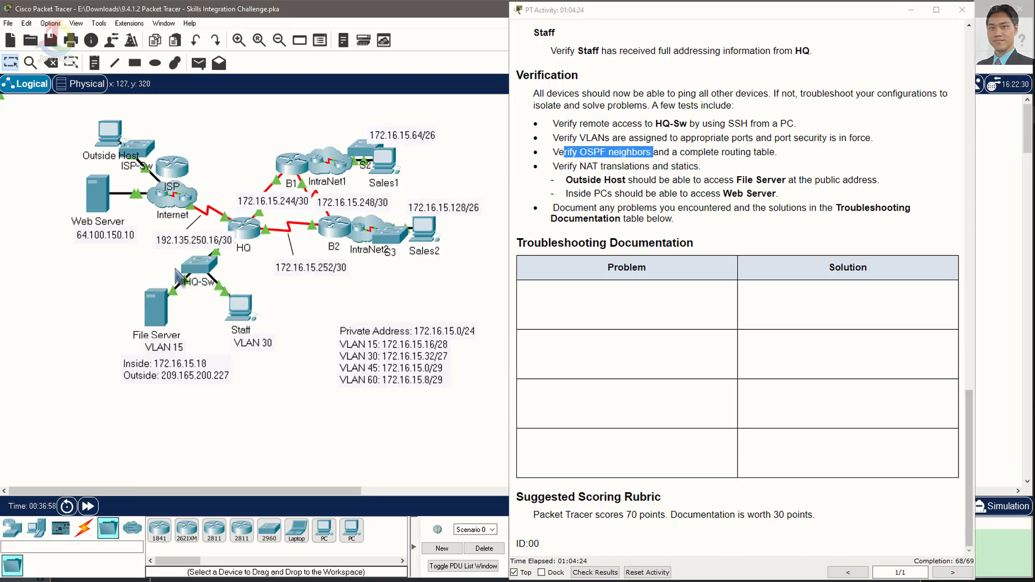
- Exit configuration mode on HQ and page through its full show run output
click(254, 224)
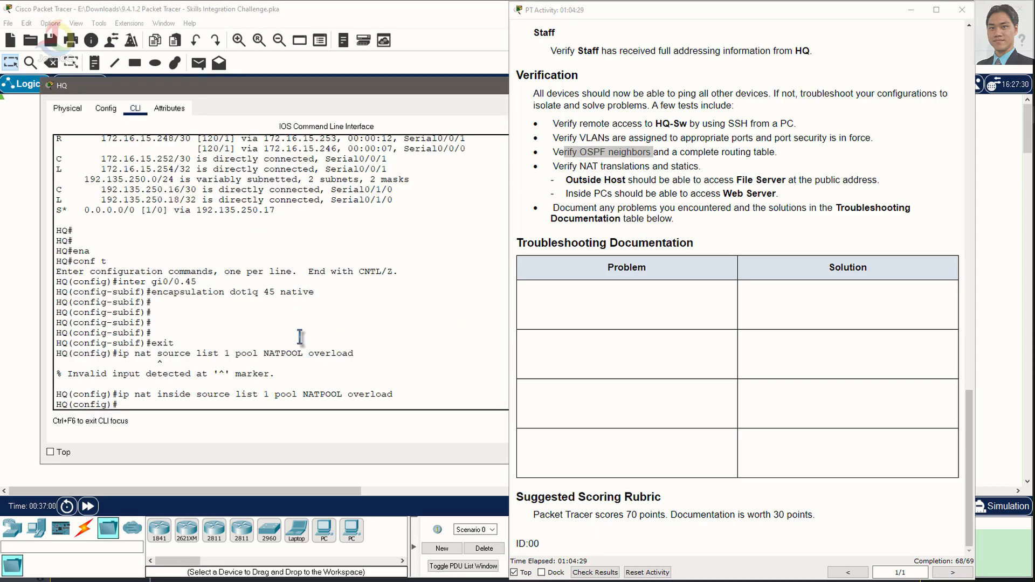
text(exit)
key(Return)
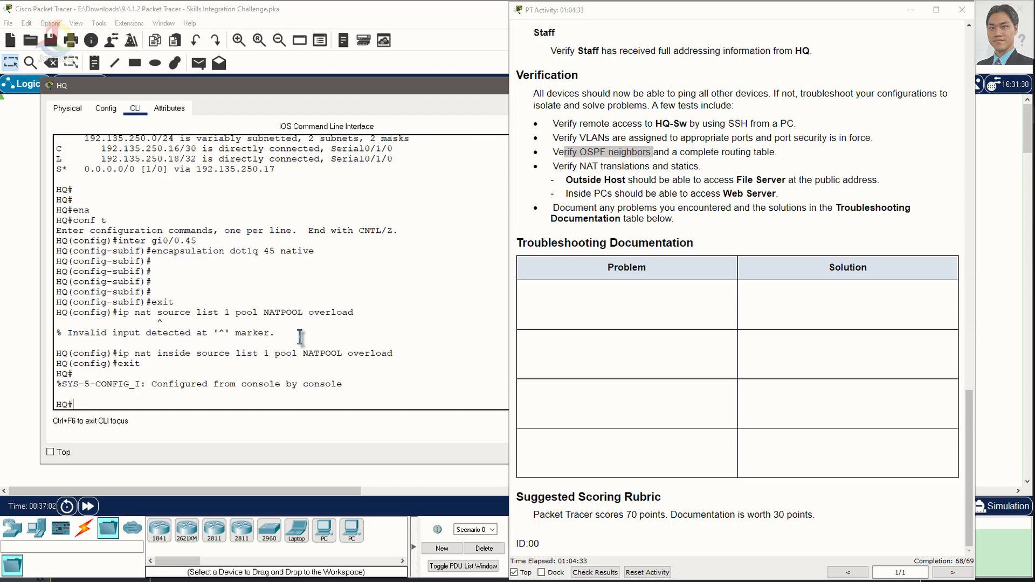
text(show)
text( r)
text(pro)
key(Tab)
key(Tab)
key(BackSpace)
key(BackSpace)
key(BackSpace)
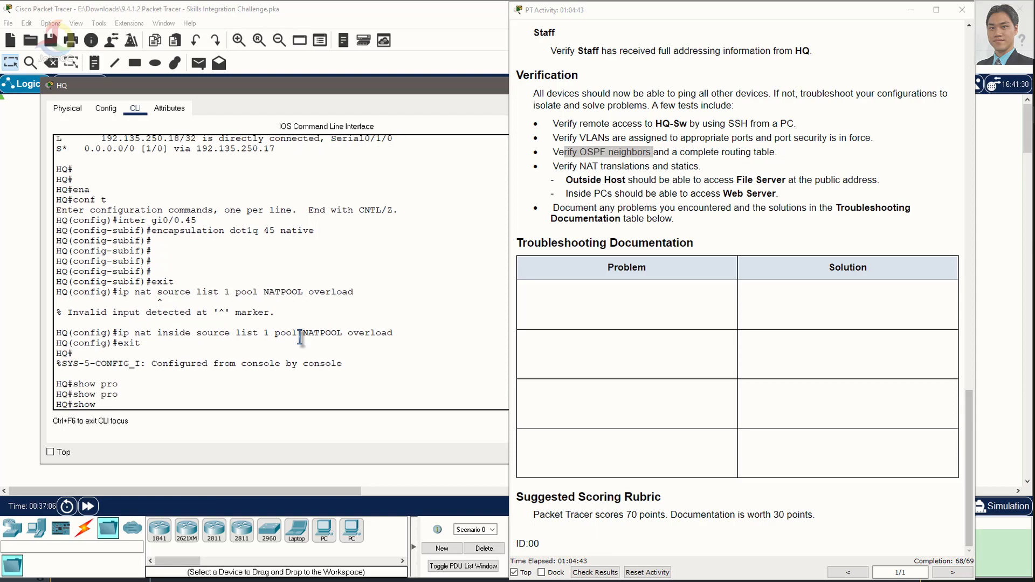
text(run)
key(Return)
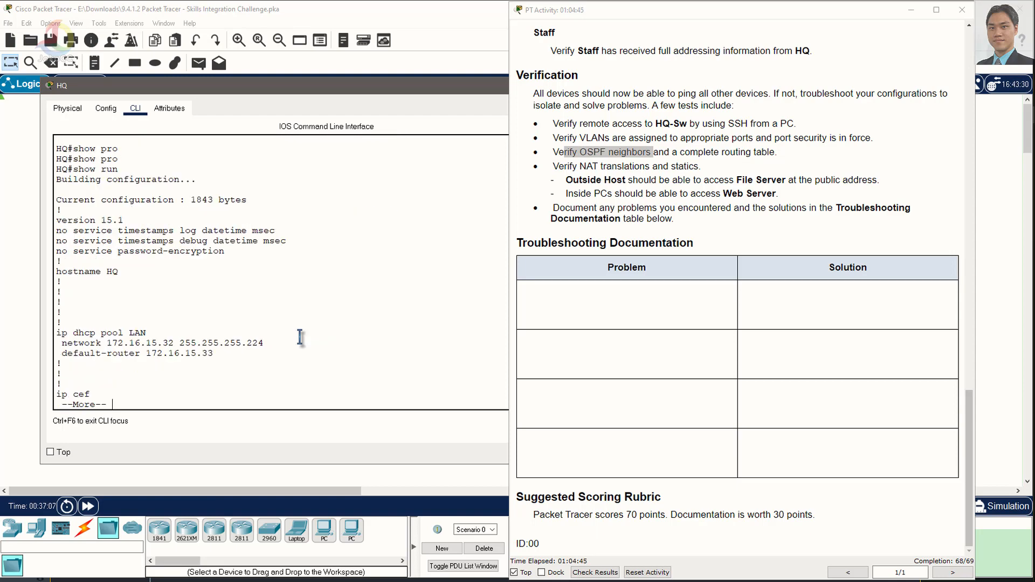
key(Return)
key(Return)
key(Return)
key(Return)
key(Return)
key(Return)
key(Return)
key(Return)
key(Return)
key(Return)
key(Return)
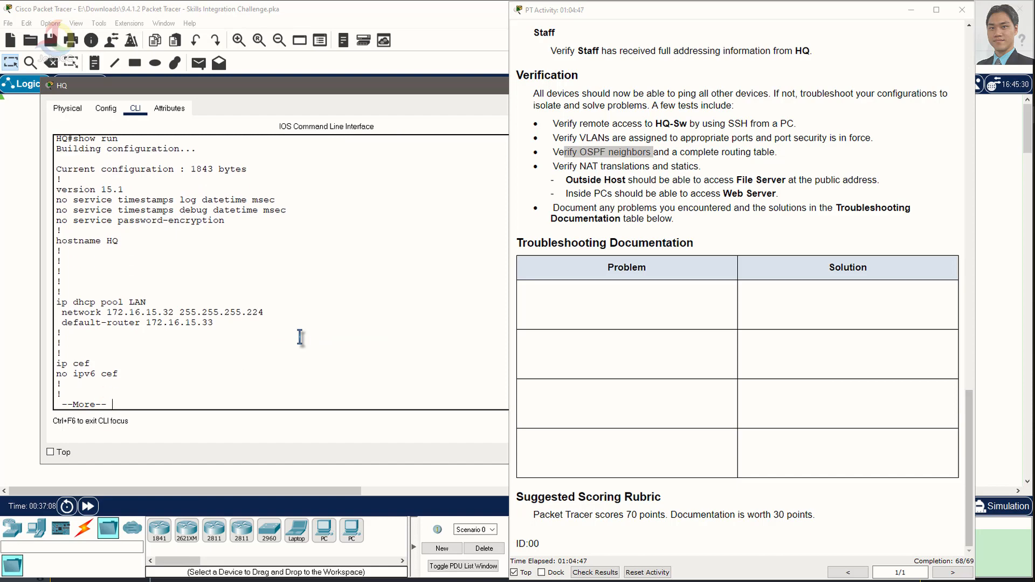
key(Return)
key(Return)
key(Return)
key(Return)
key(Return)
key(Return)
key(Return)
key(Return)
key(Return)
key(Return)
key(Return)
key(Return)
key(Return)
key(Return)
key(Return)
key(Return)
key(Return)
key(Return)
key(Return)
key(Return)
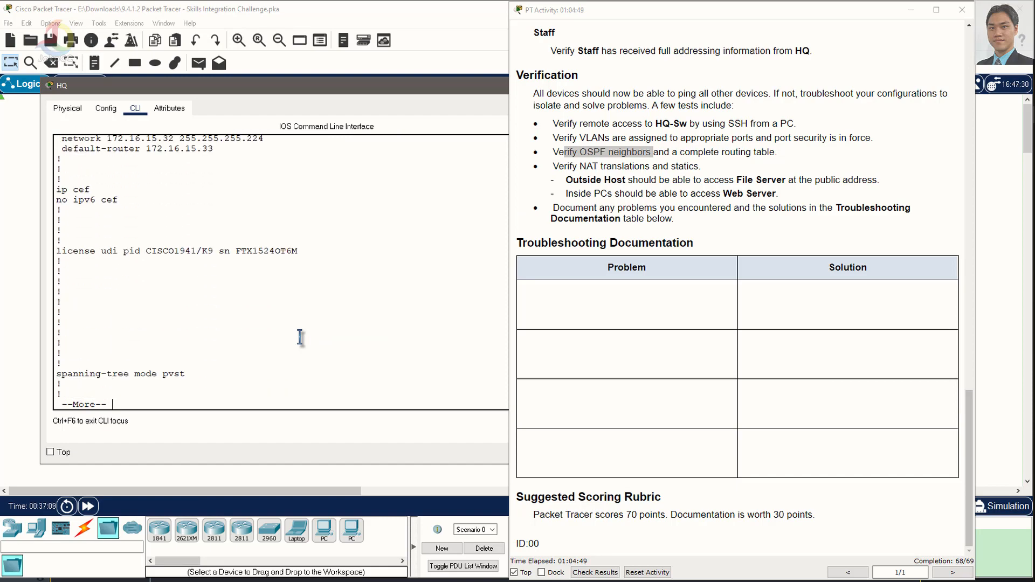
key(Return)
key(Return)
key(Return)
key(Return)
key(Return)
key(Return)
key(Return)
key(Return)
key(Return)
key(Return)
key(Return)
key(Return)
key(Return)
key(Return)
key(Return)
key(Return)
key(Return)
key(Return)
key(Return)
key(Return)
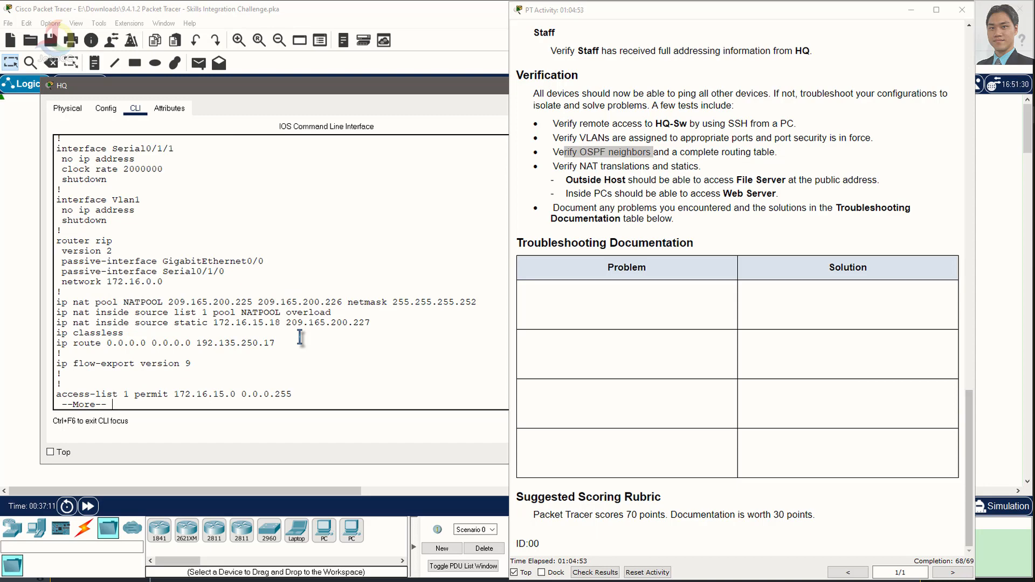
key(Return)
key(Return)
key(Return)
key(Return)
key(Return)
key(Return)
key(Return)
key(Return)
key(Return)
key(Return)
key(Return)
key(Return)
key(Return)
key(Return)
key(Return)
key(Return)
key(Return)
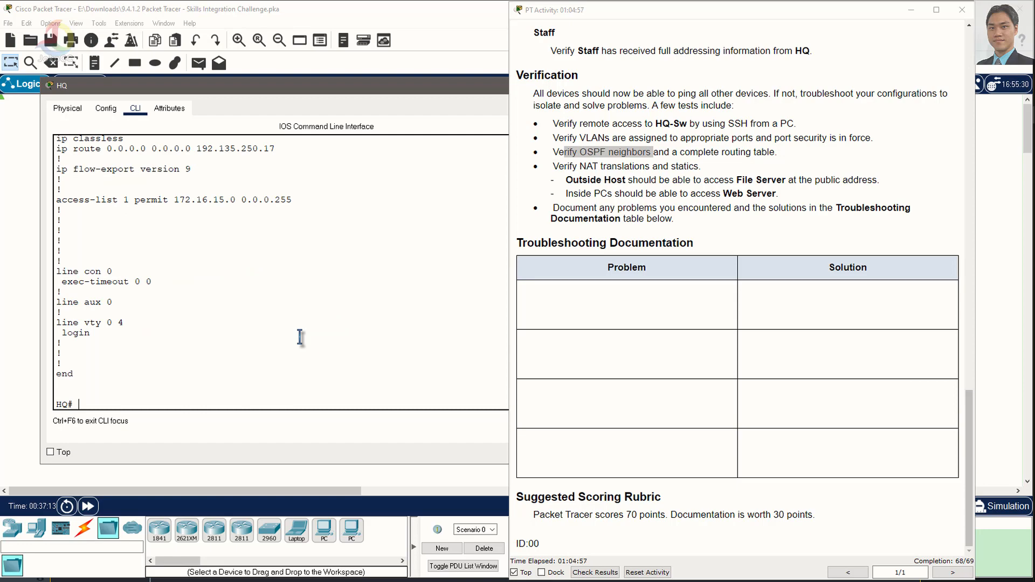
- Enter the show ip route command at HQ's prompt
text(show)
key(BackSpace)
key(BackSpace)
key(BackSpace)
key(BackSpace)
key(BackSpace)
text(show ip route)
- Display HQ's routing table, then its NAT translations showing the File Server static and PAT entries
key(Return)
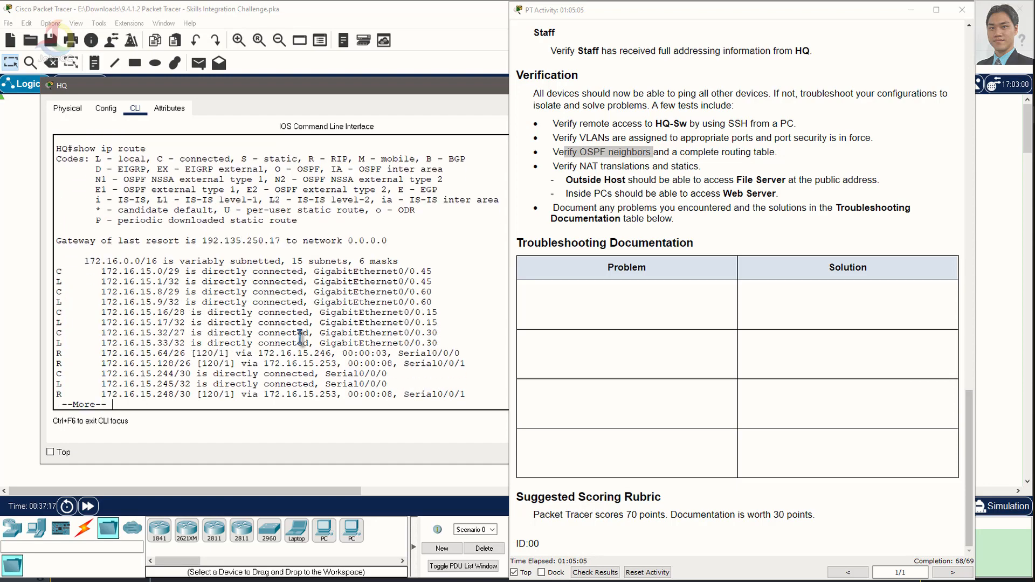
key(Return)
key(Return)
key(Return)
key(Return)
key(Return)
key(Return)
key(Return)
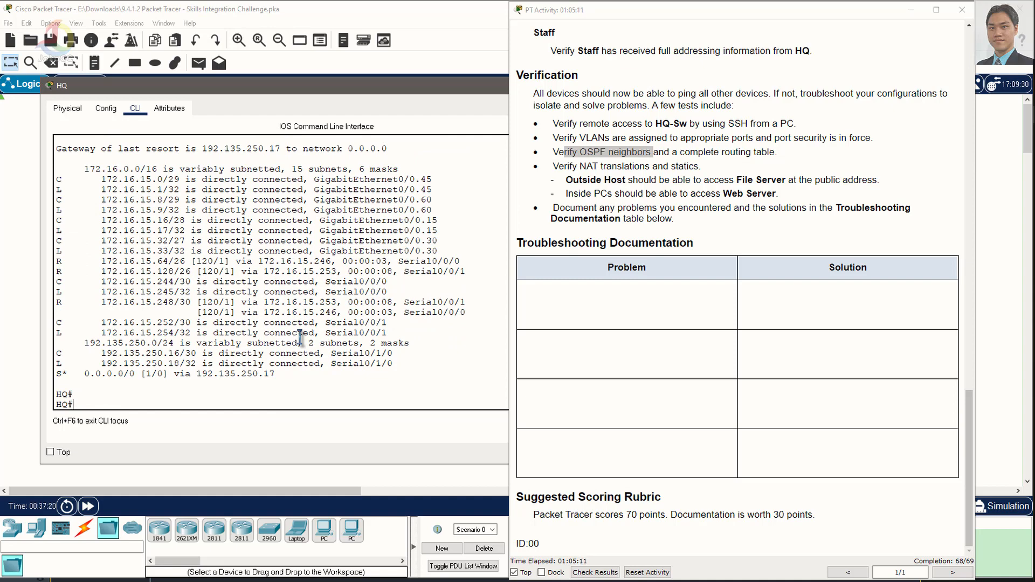
text(show ip nat)
key(Tab)
text(?)
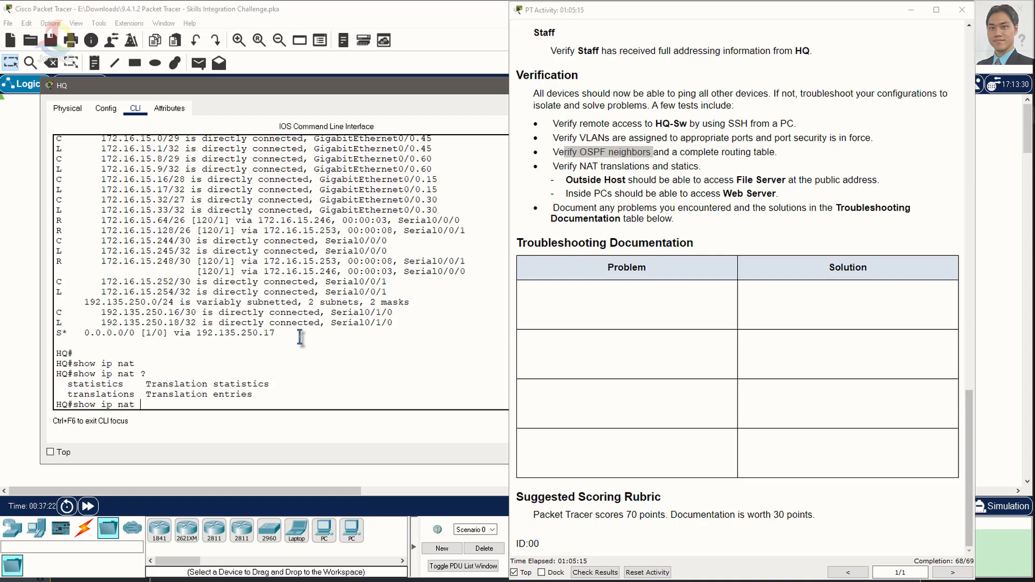
text(tran)
key(Tab)
key(Return)
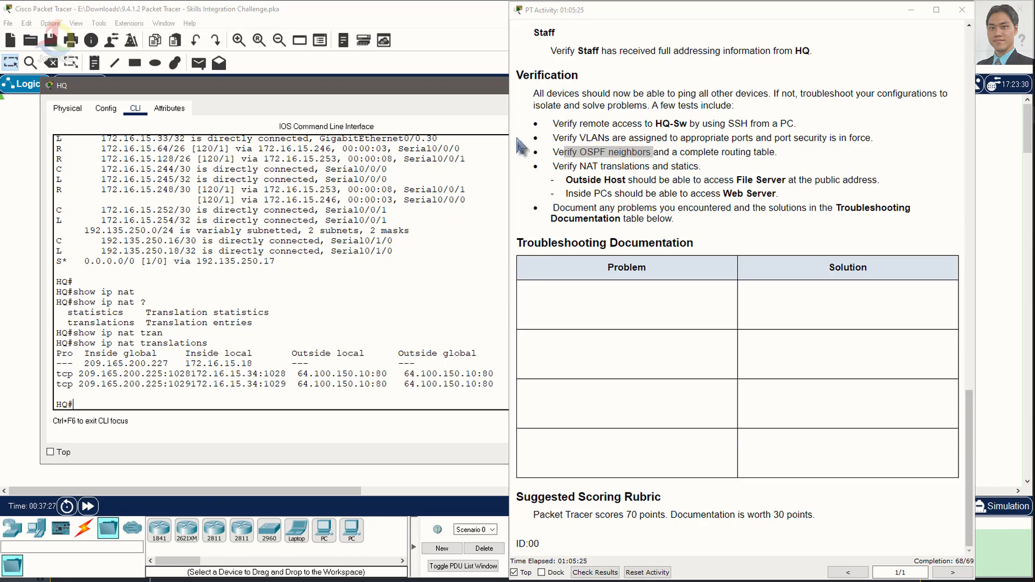
- From the Outside Host command prompt, ping 209.165.200.227 and get replies after one timeout
drag(428, 88, 474, 222)
click(112, 138)
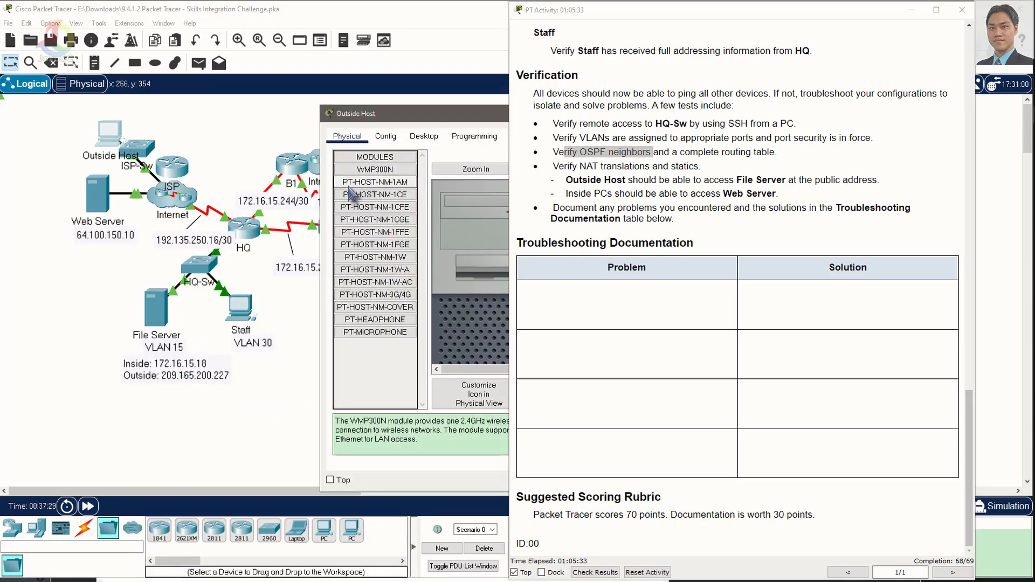
drag(442, 118, 321, 133)
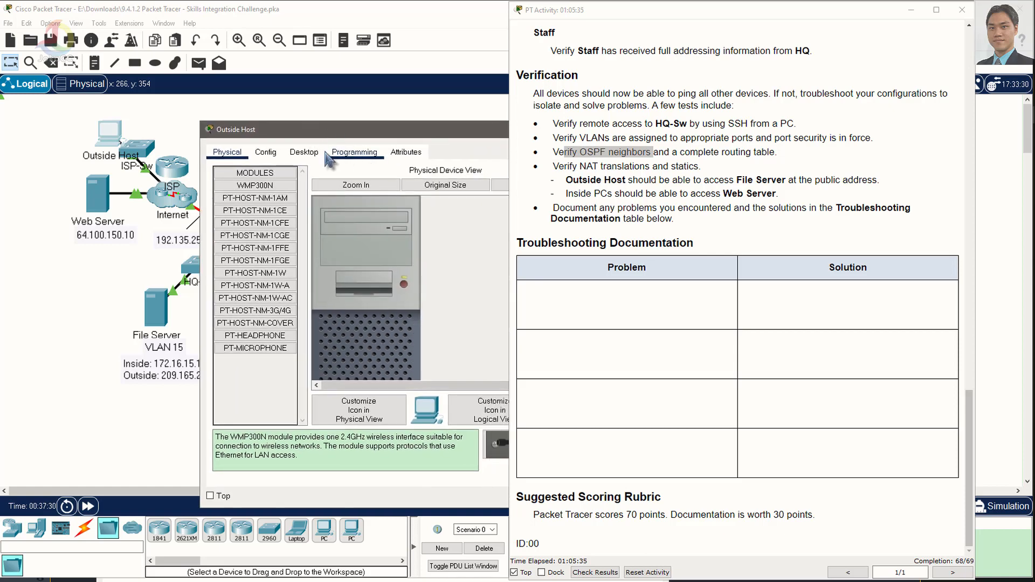
click(305, 154)
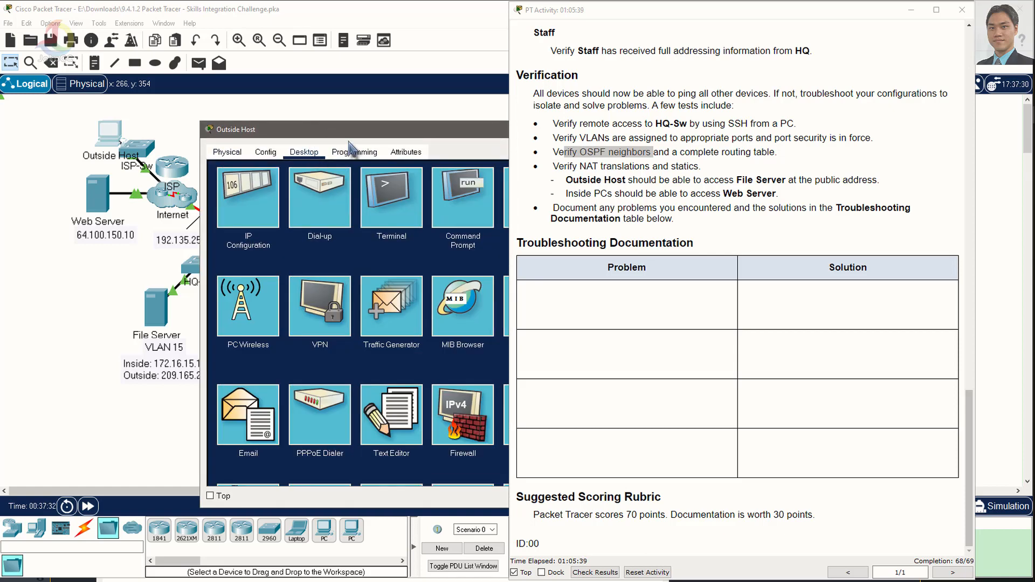
click(462, 208)
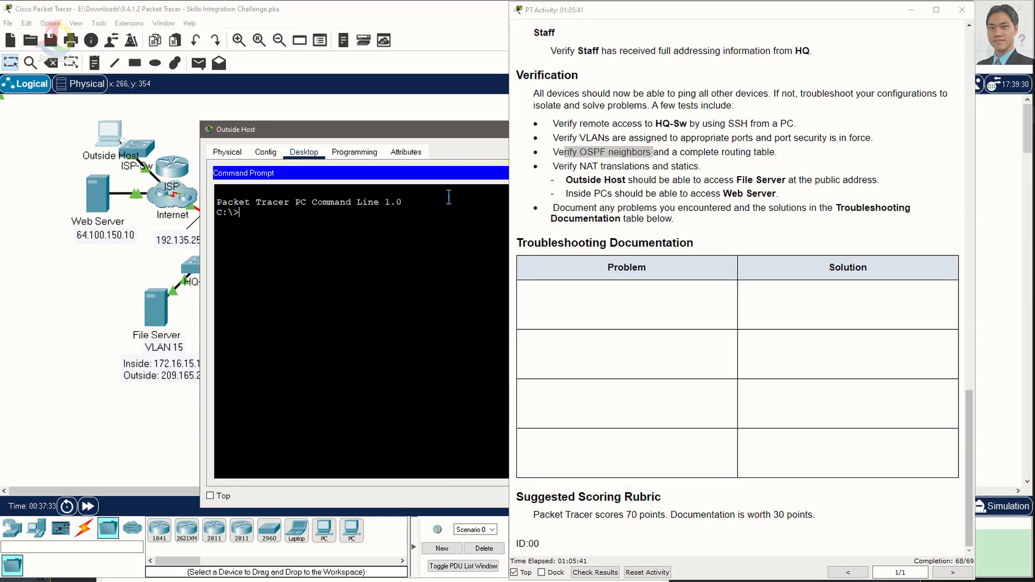
text(ping 209.165.)
drag(403, 129, 383, 121)
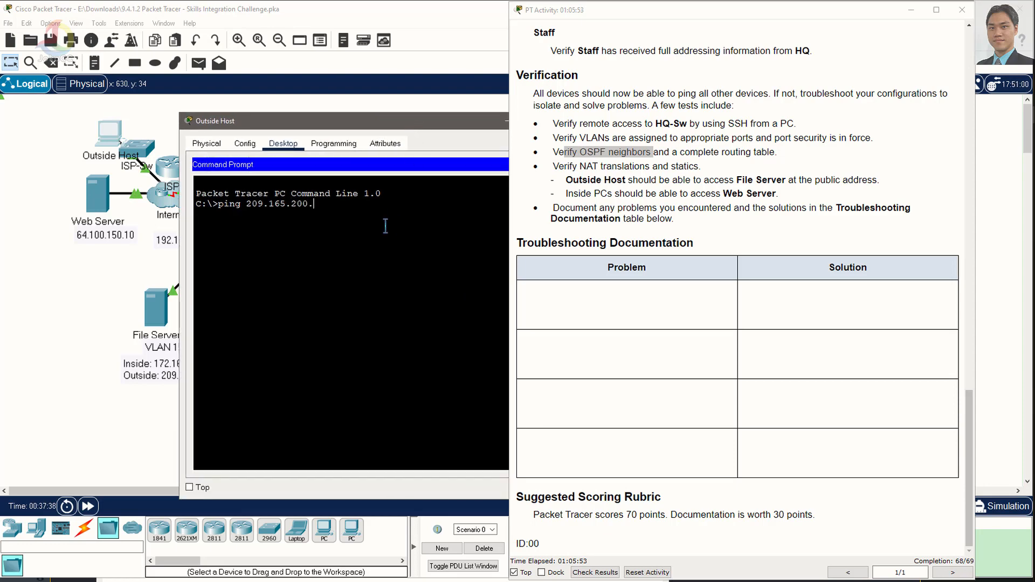
key(Return)
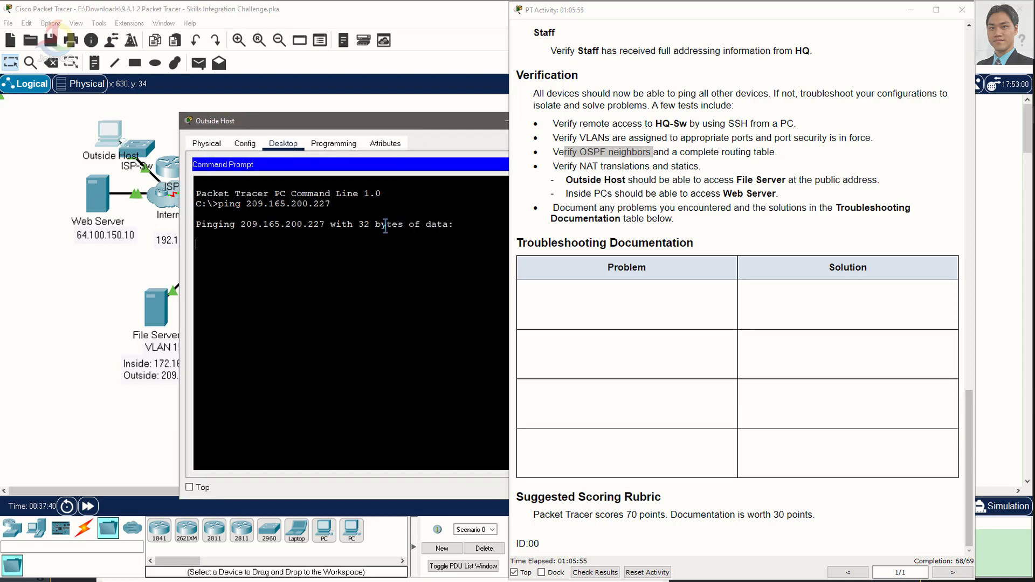
drag(440, 93, 439, 97)
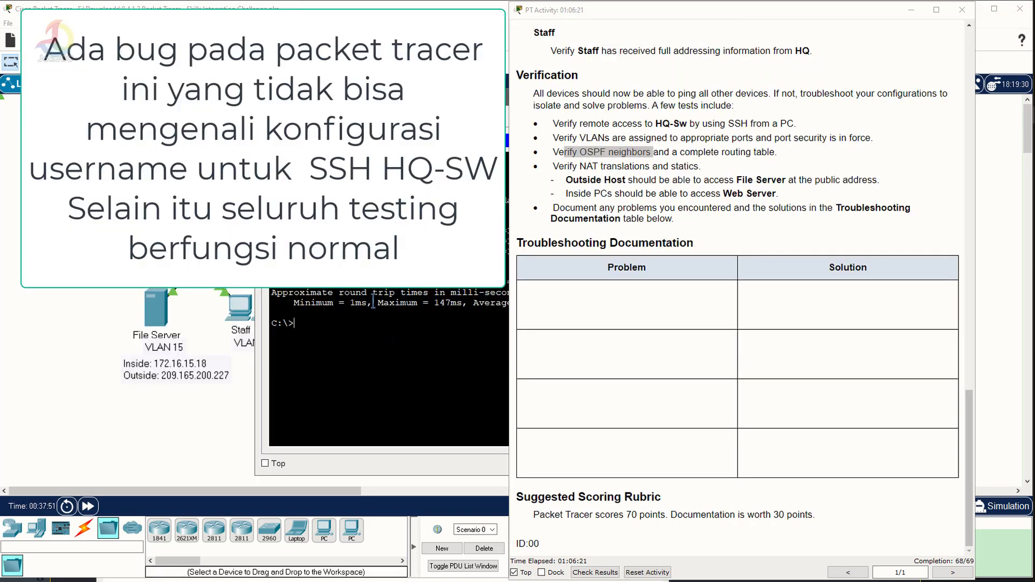
- Move the command prompt aside and scroll the instructions back to the HQ-Sw and HQ requirements
drag(377, 97, 145, 124)
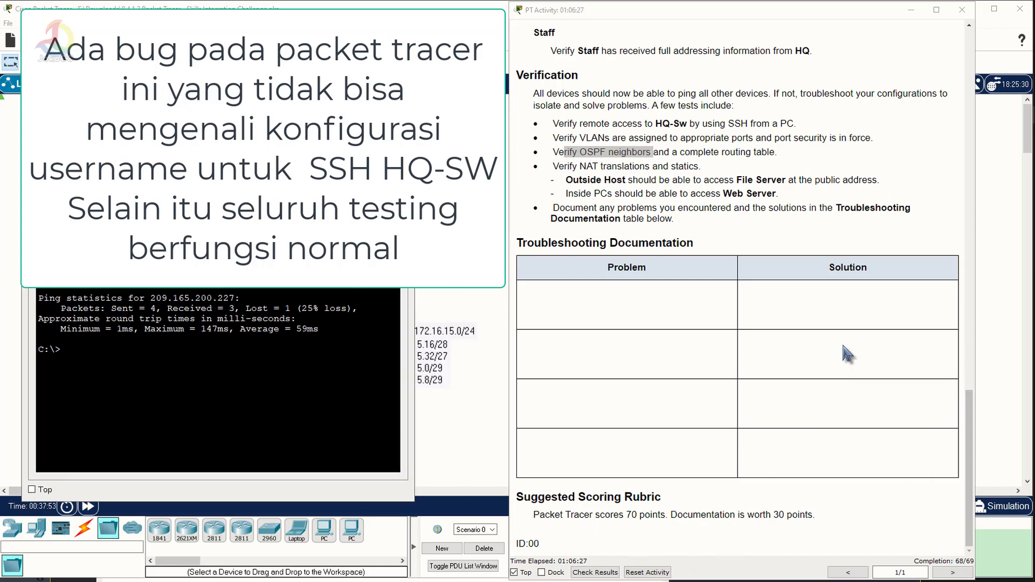
click(668, 15)
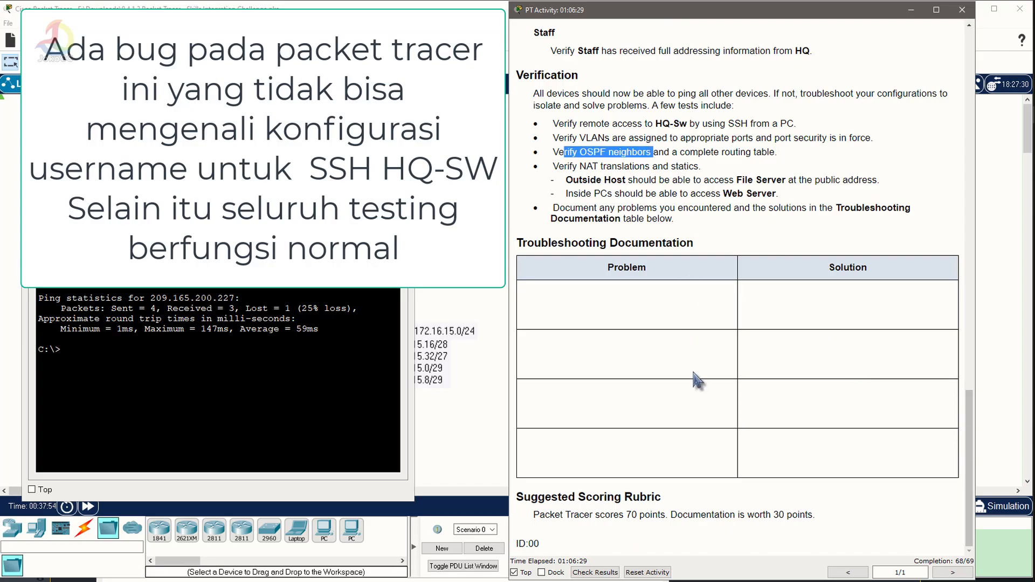
scroll(697, 380, up, 3)
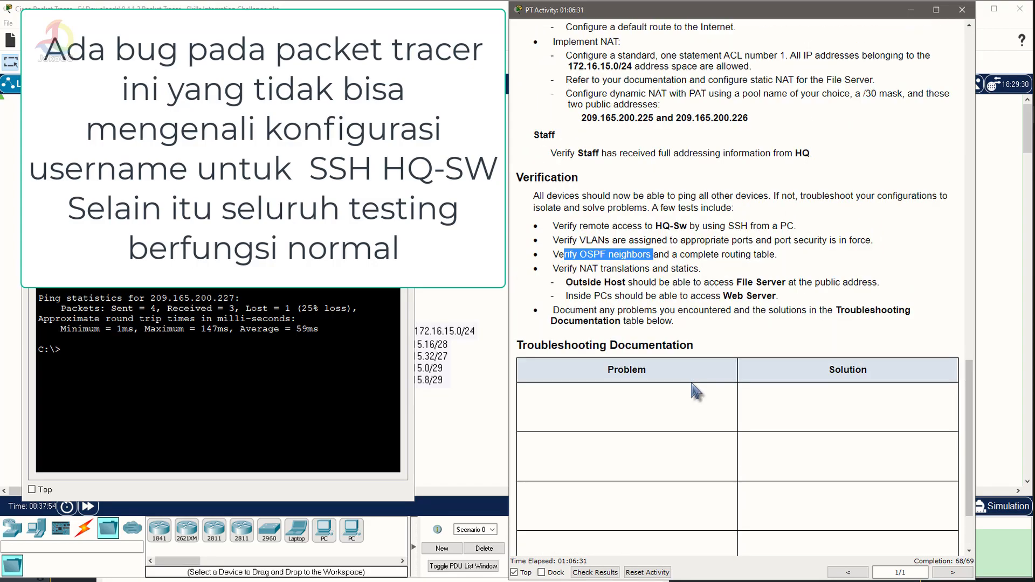
scroll(668, 364, up, 15)
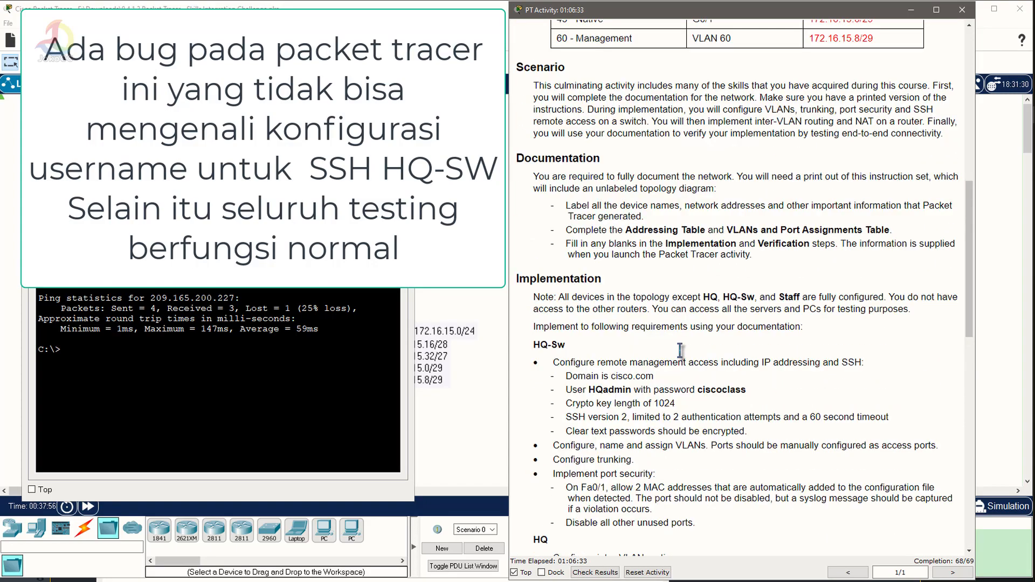
scroll(680, 374, up, 3)
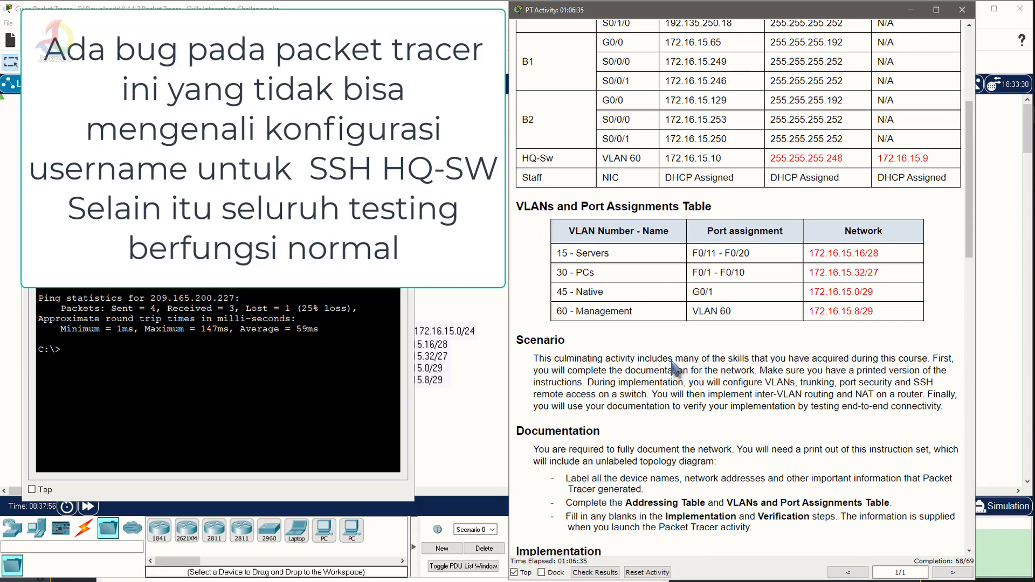
scroll(664, 398, down, 1)
scroll(664, 398, down, 8)
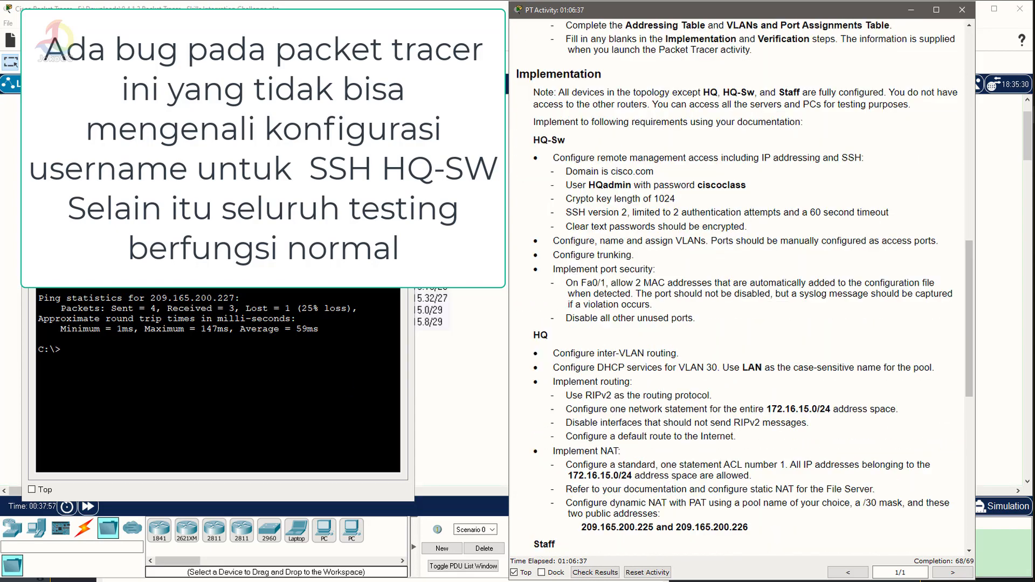